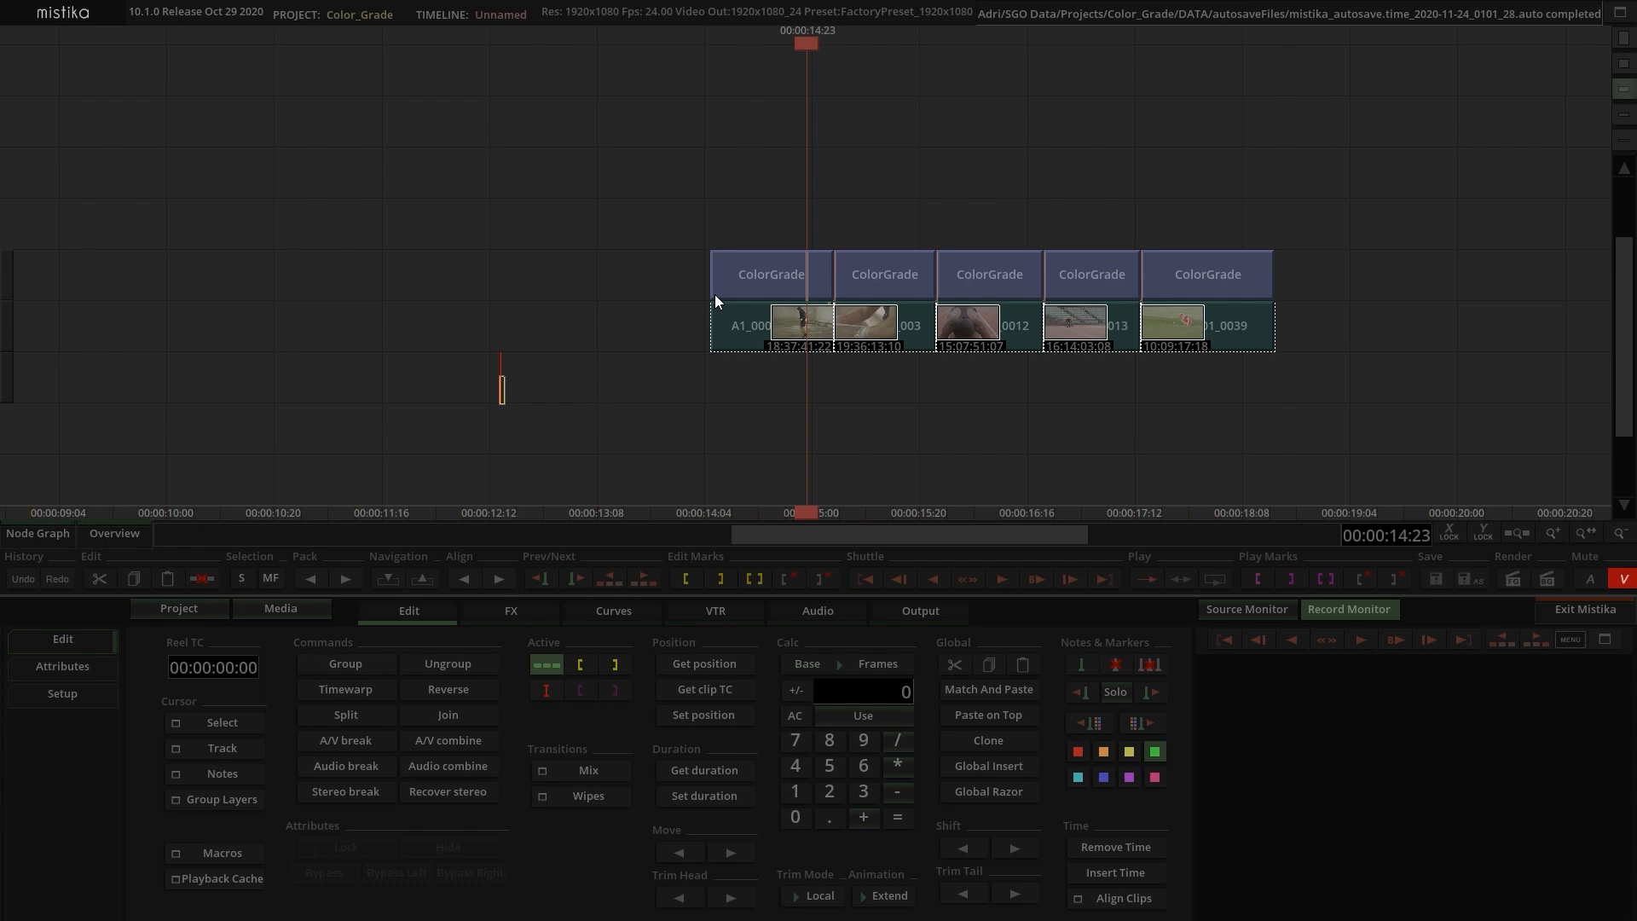
Step: Open the first clip's ColorGrade effect and reposition the storyboard strip, the vectorscope and the waveform scope
double_click(767, 272)
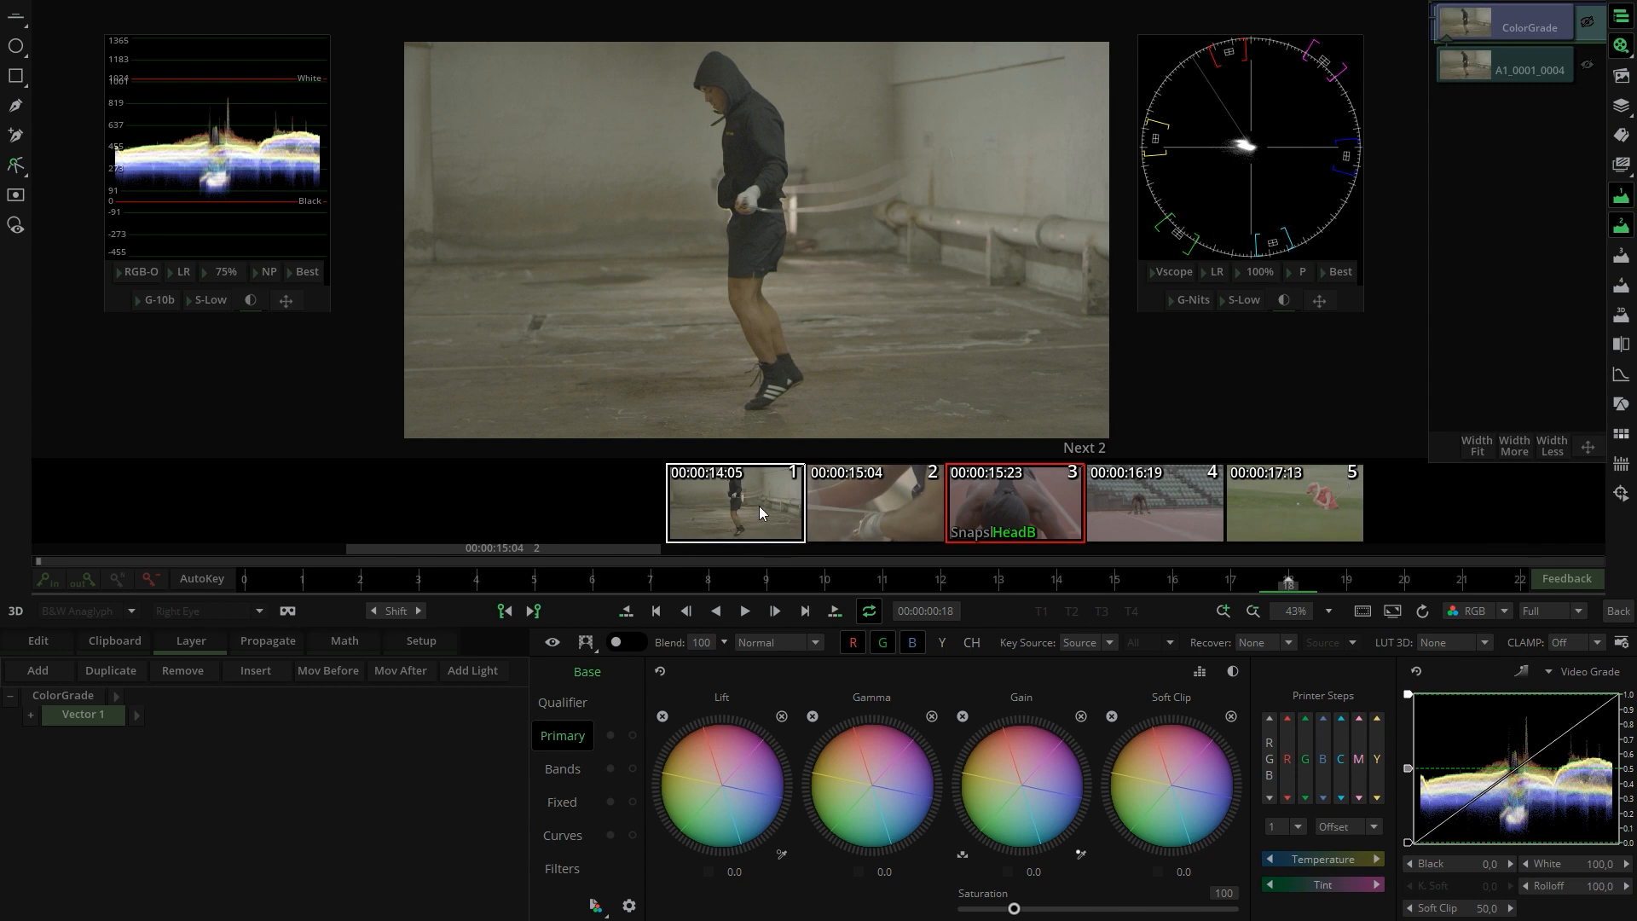
left_click_drag(737, 511, 571, 513)
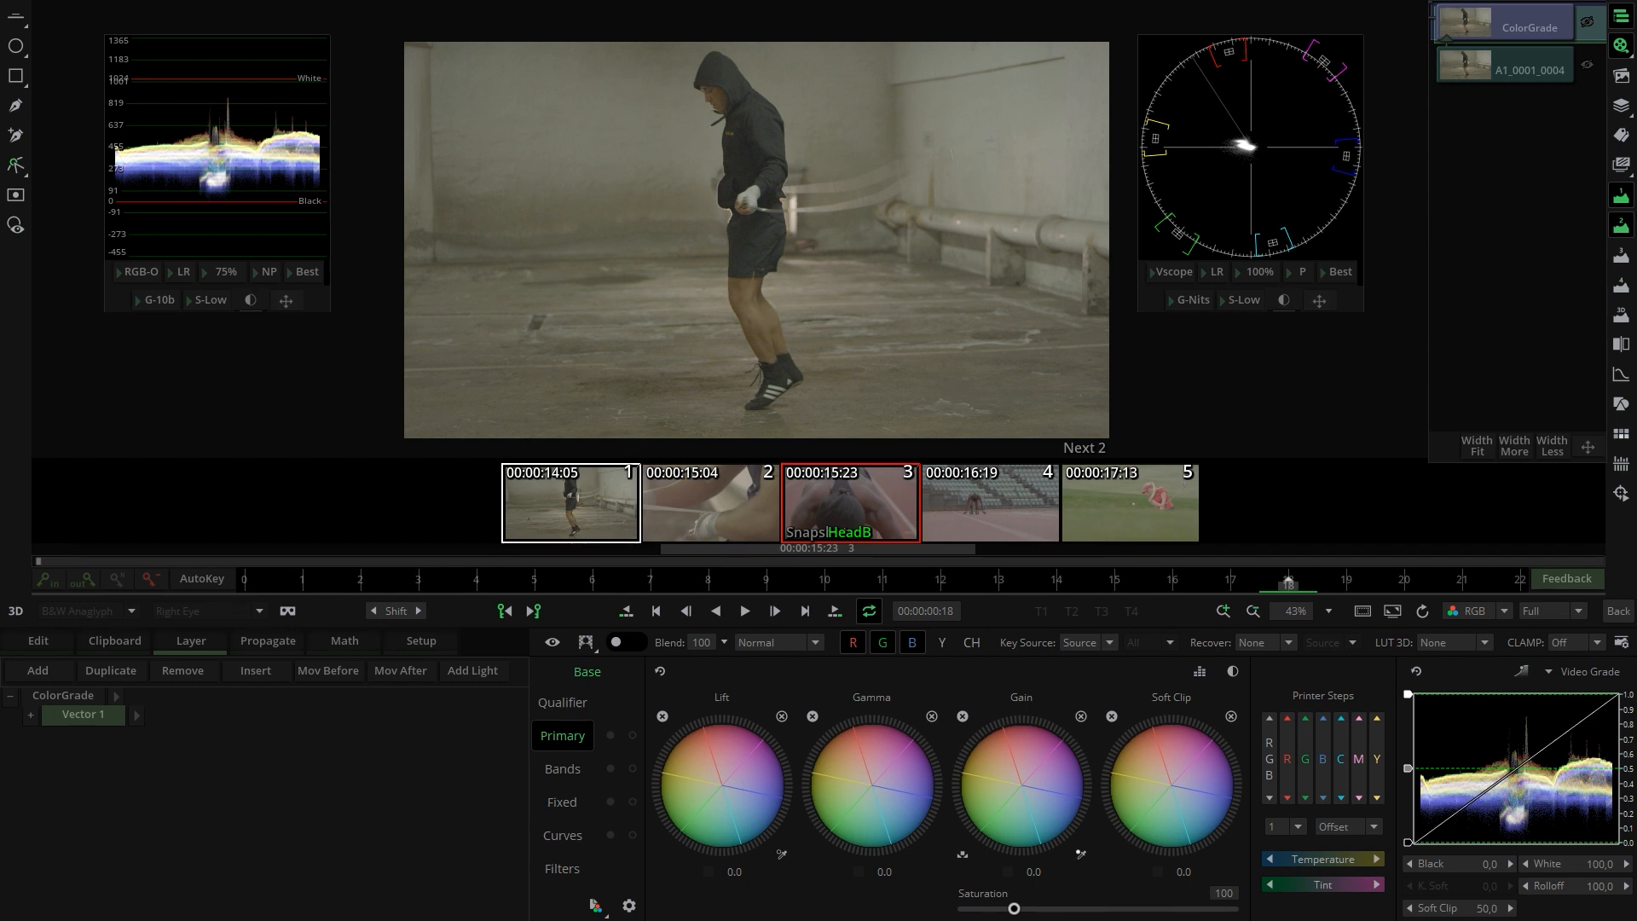
mouse_move(1319, 300)
left_mouse_down()
mouse_move(1301, 323)
mouse_move(1347, 304)
left_mouse_up()
mouse_move(286, 300)
left_mouse_down()
mouse_move(227, 347)
mouse_move(286, 311)
left_mouse_up()
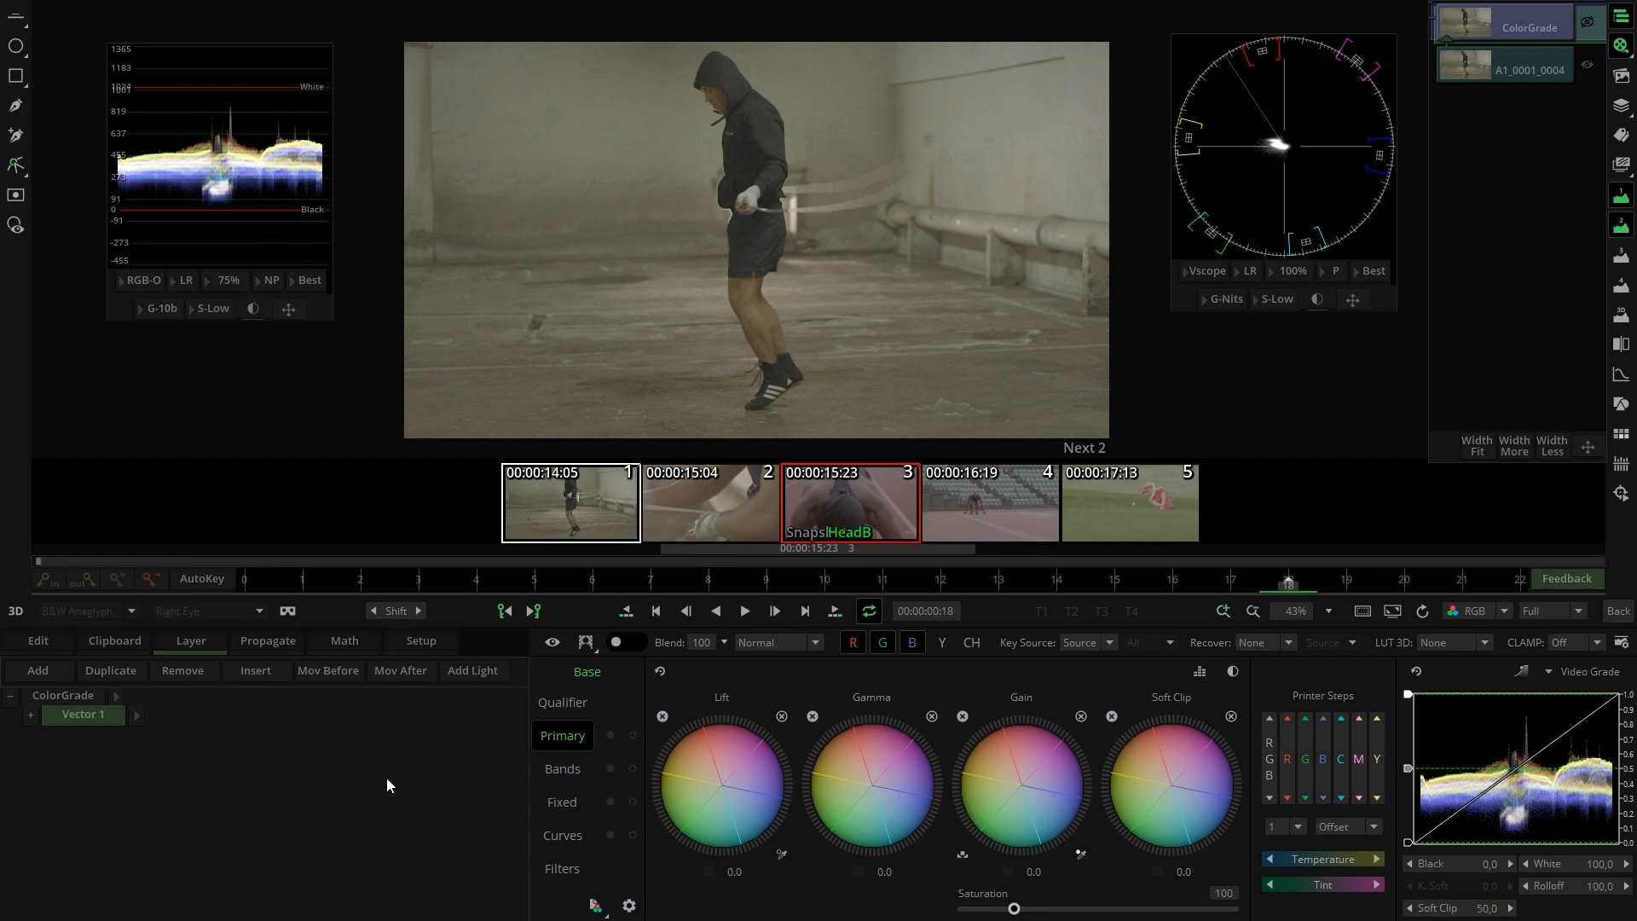
Step: Set Vector 1's blend mode to Soft Light, compare the layer on and off, and add a second vector
left_click(816, 643)
left_click_drag(815, 689, 815, 734)
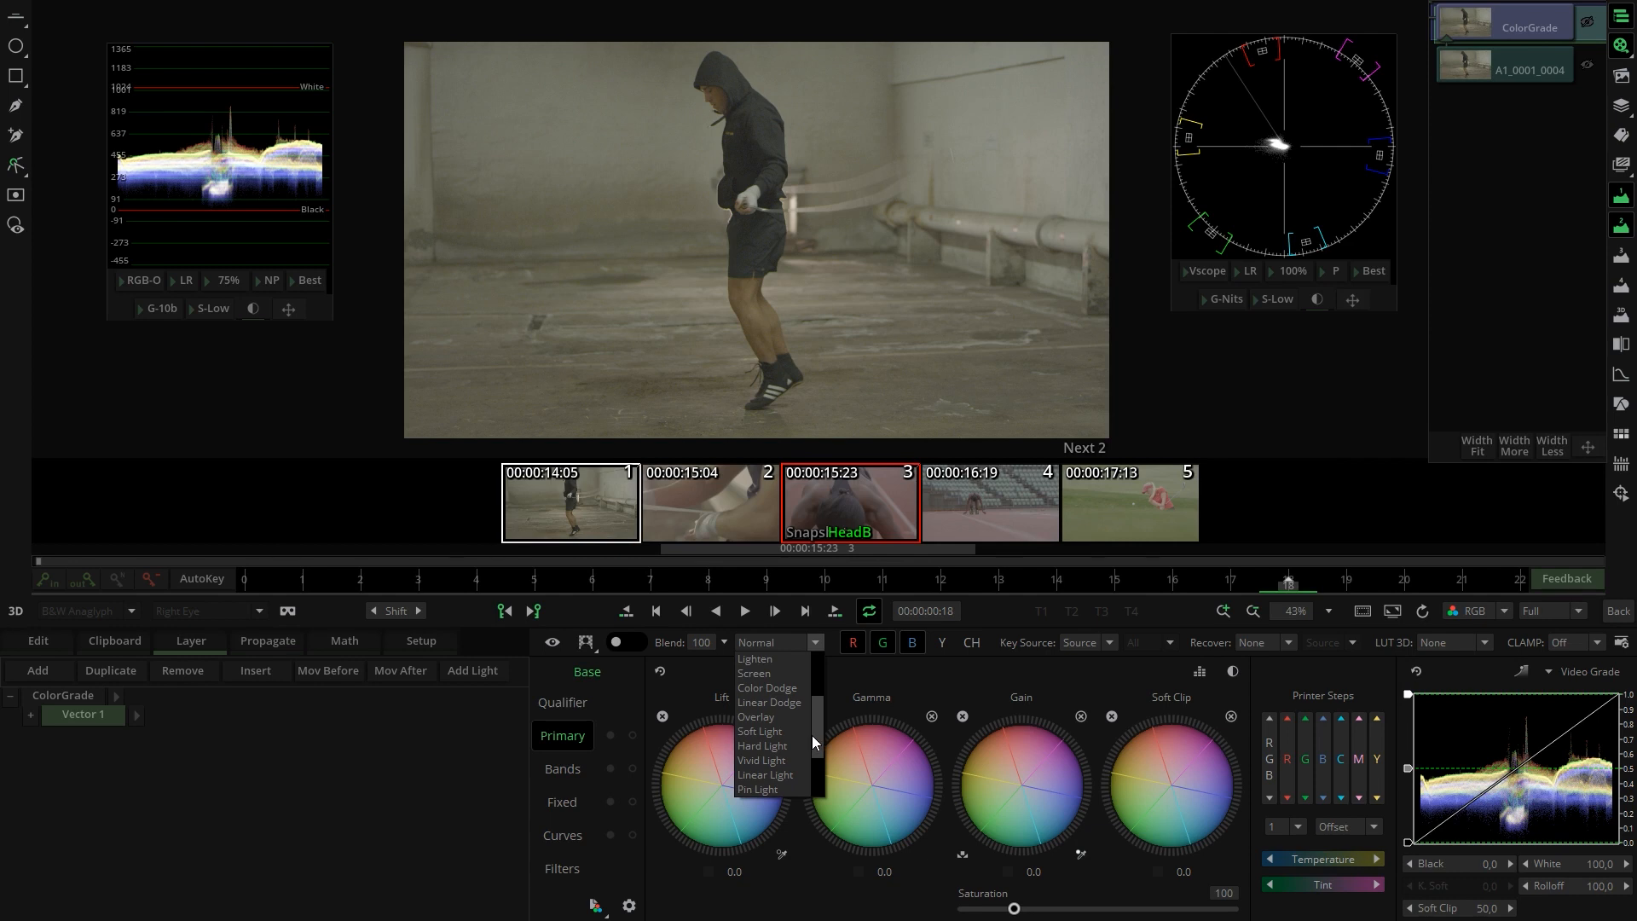
left_click(765, 730)
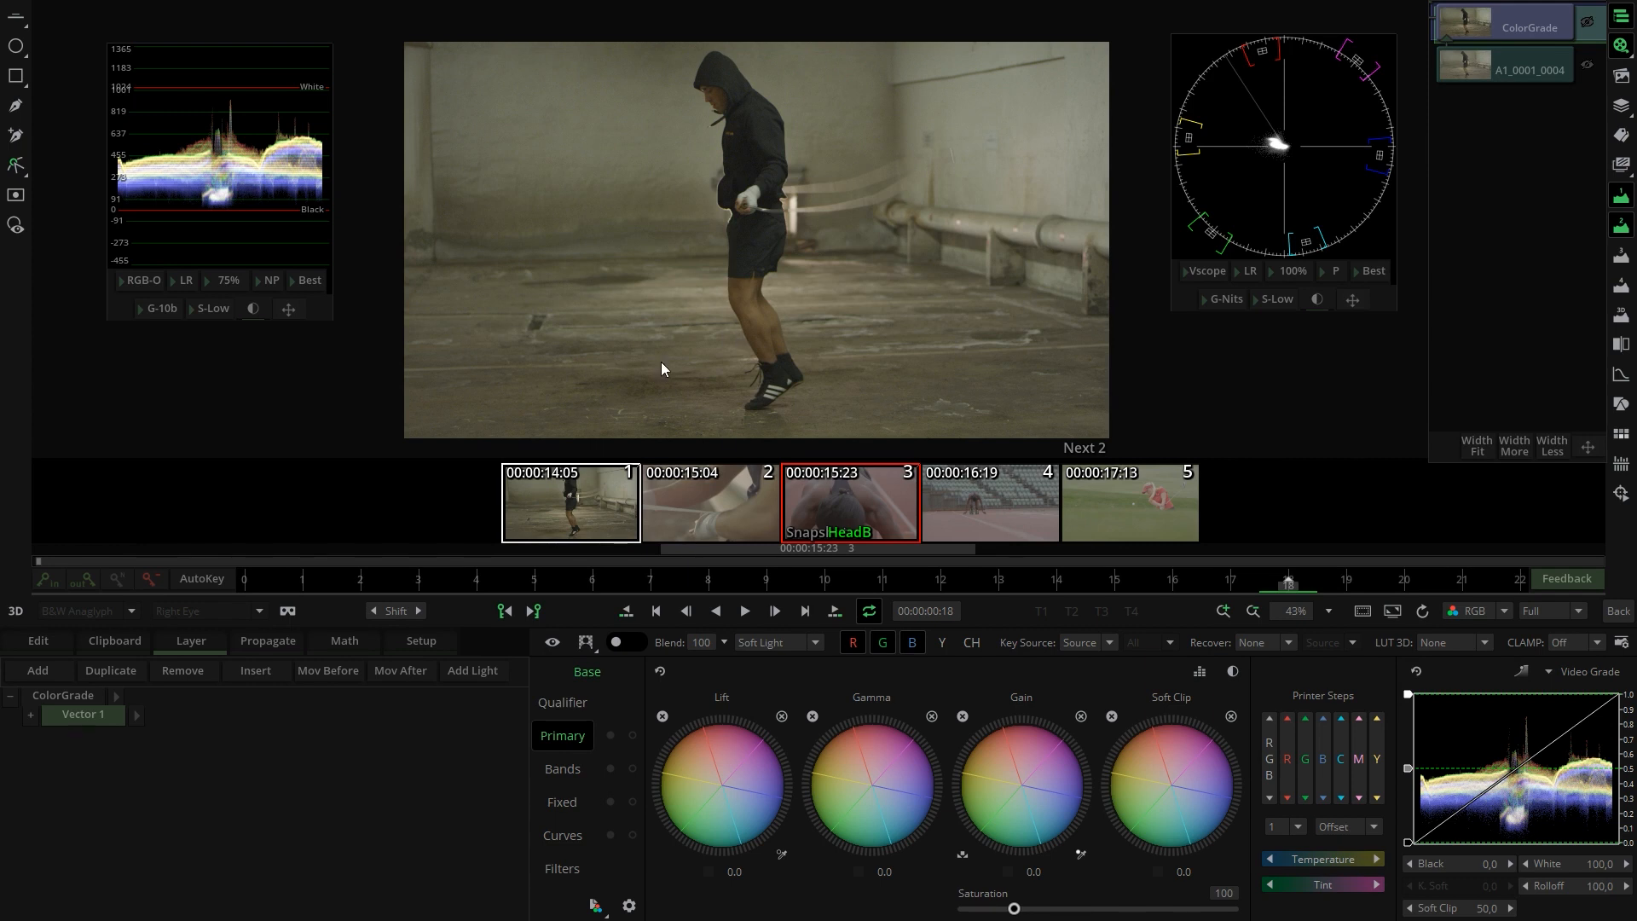
left_click(550, 644)
left_click(549, 643)
left_click(550, 644)
left_click(550, 643)
left_click(33, 669)
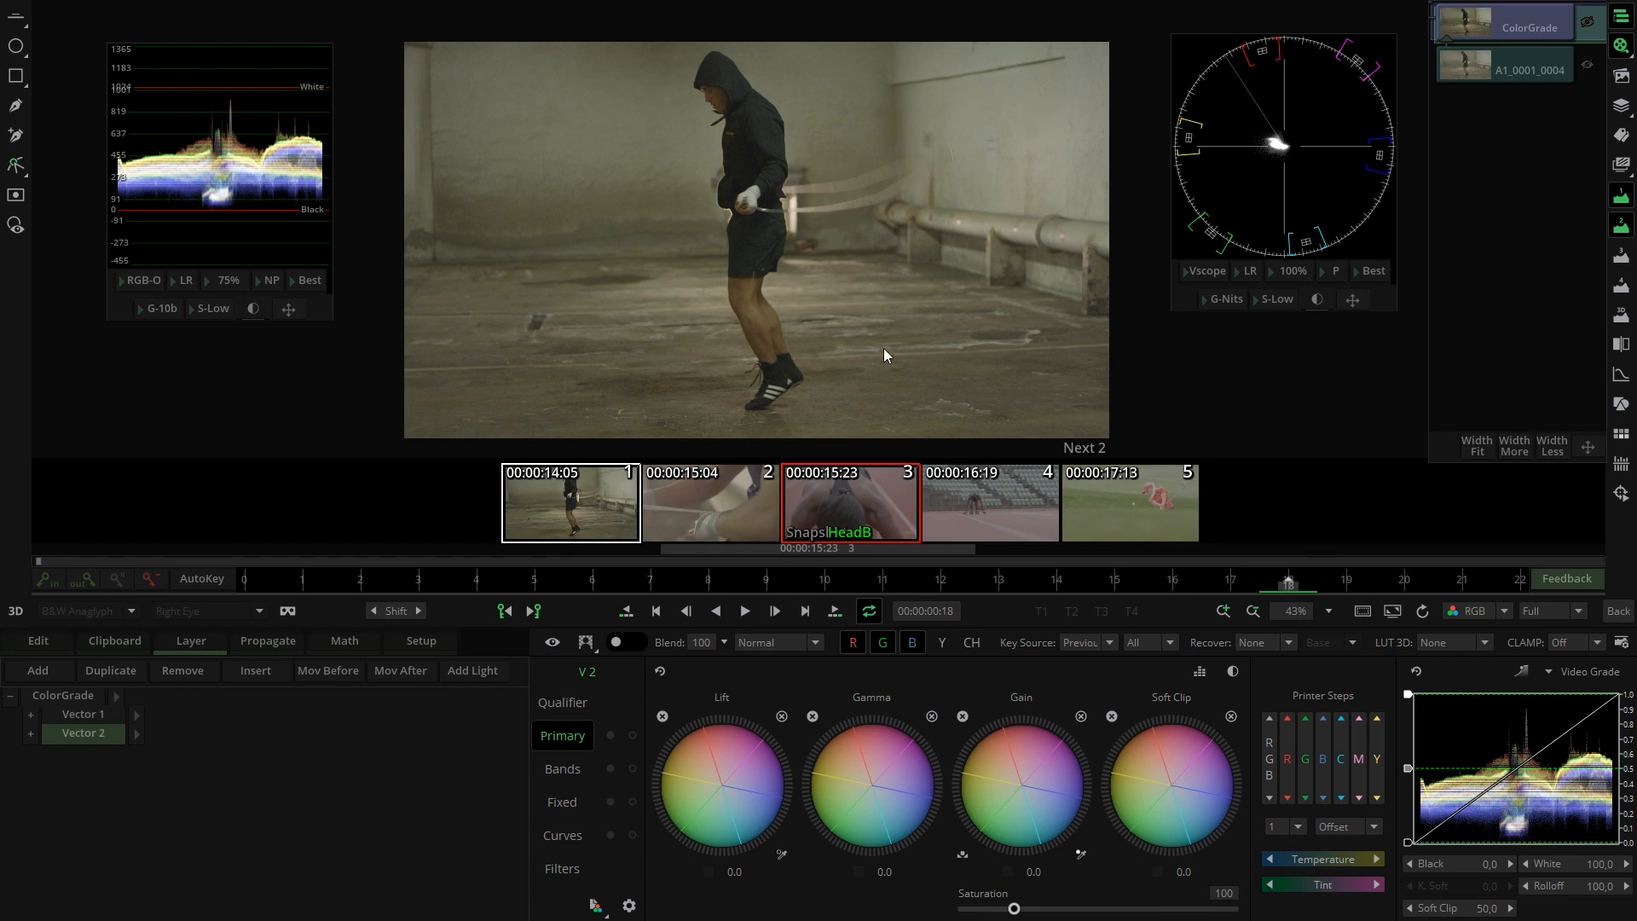
Step: Try a contrast boost on Vector 2 by lowering Lift and raising Gain and Gamma, and reset the wheels
left_click_drag(711, 718, 657, 736)
left_click_drag(1034, 718, 1091, 719)
left_click_drag(882, 772, 960, 734)
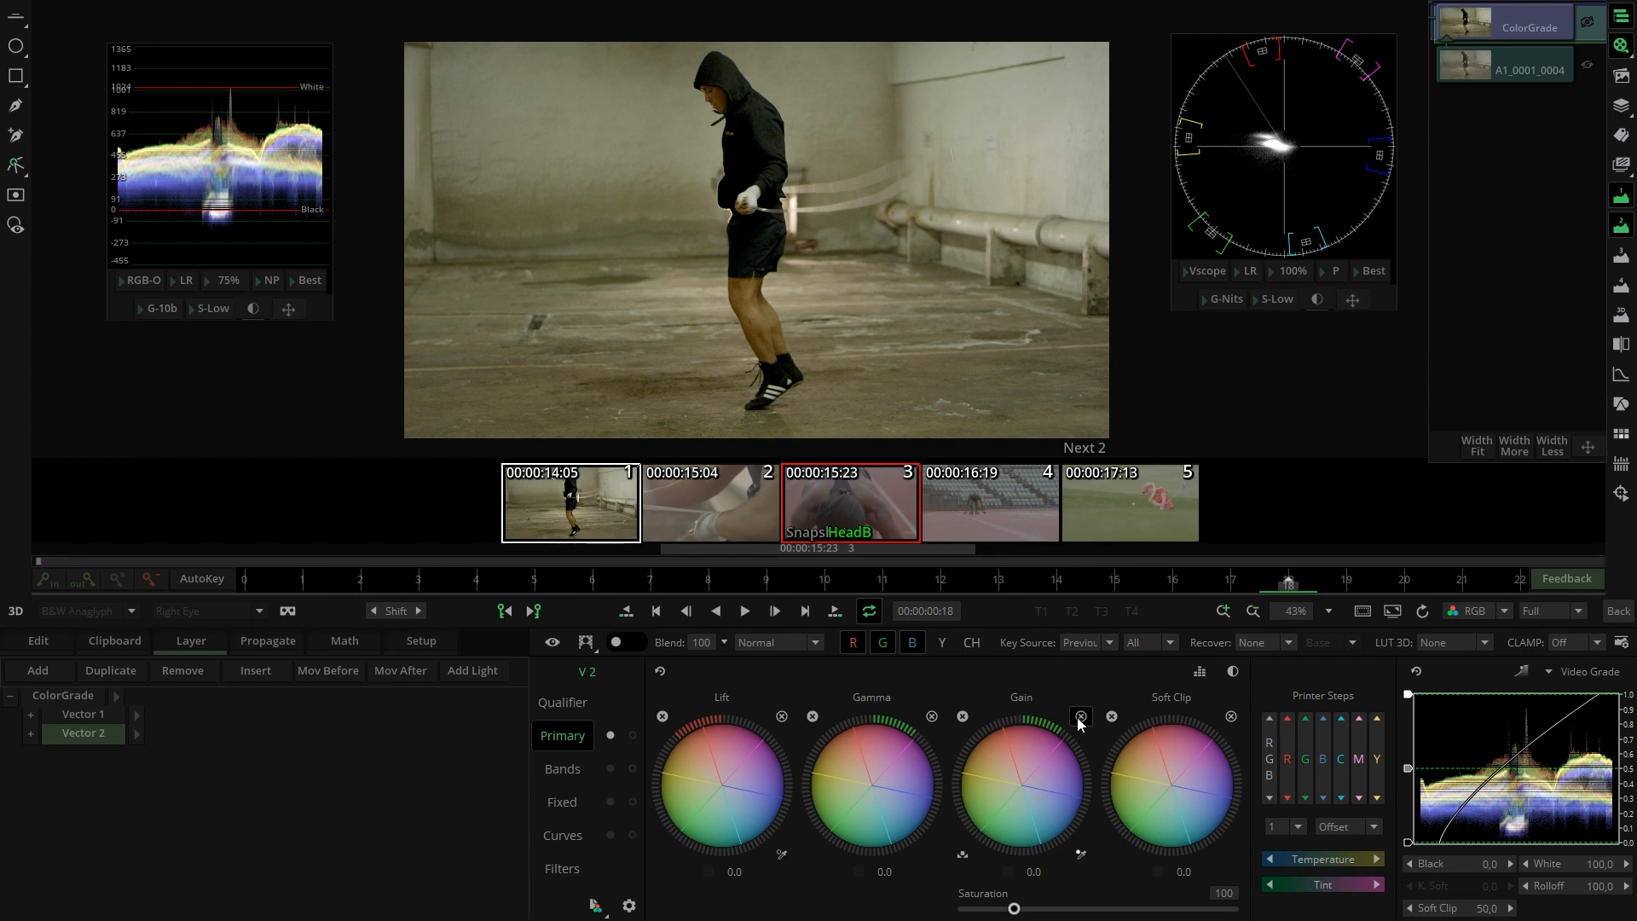
left_click(932, 716)
left_click(783, 716)
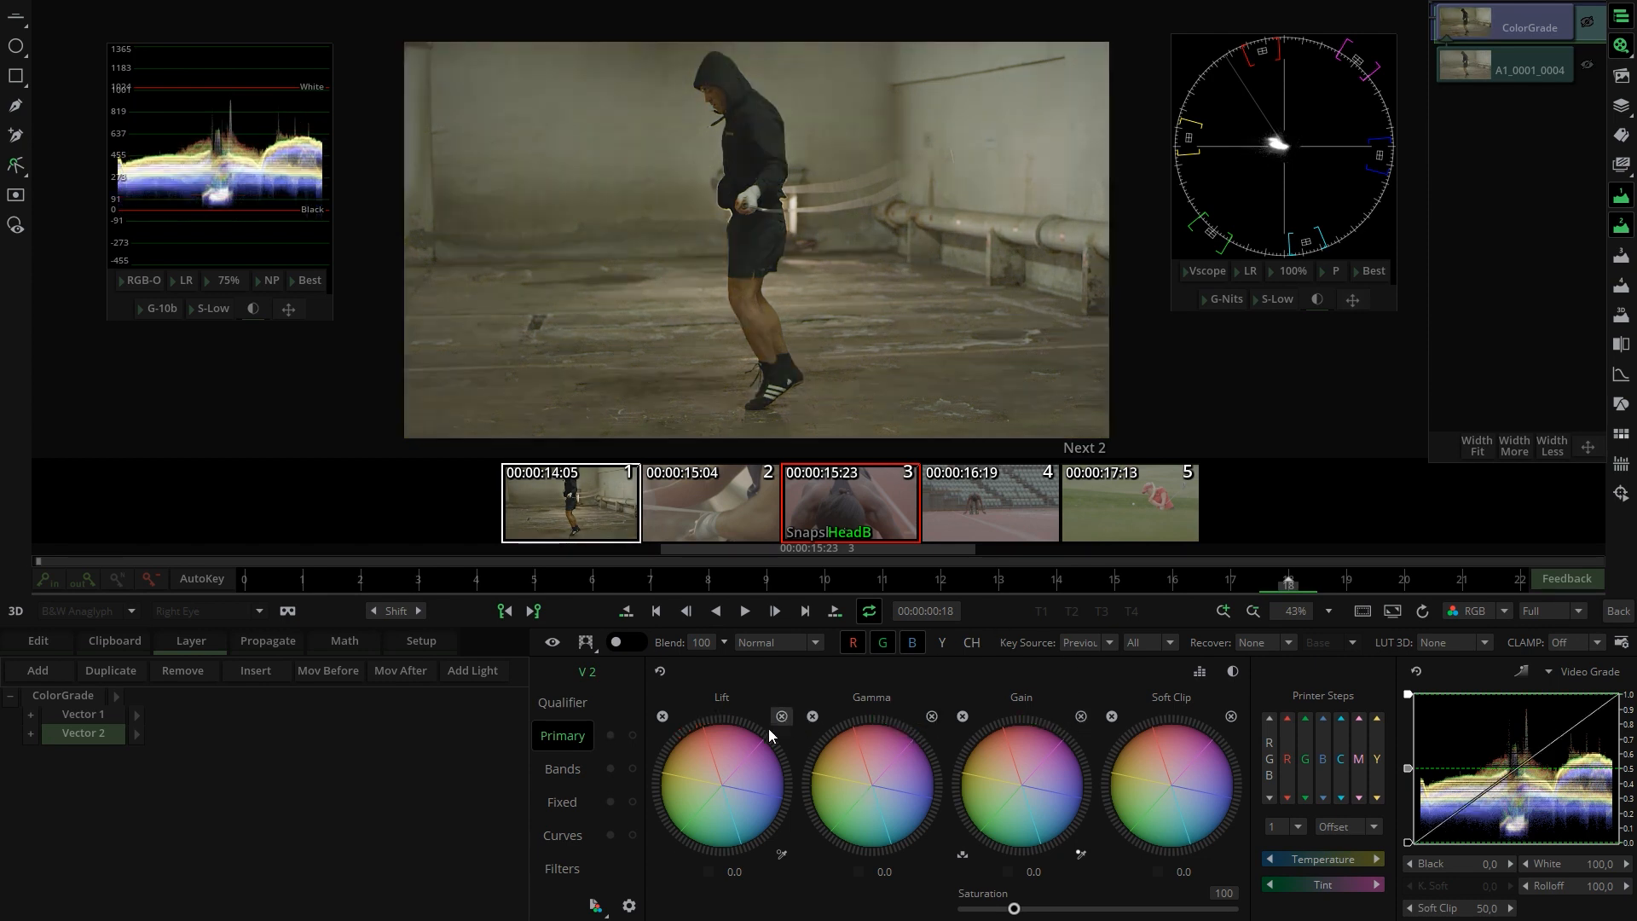
Step: Examine the Primary, Bands, Fixed and Curves grading controls available for Vector 2
left_click(564, 771)
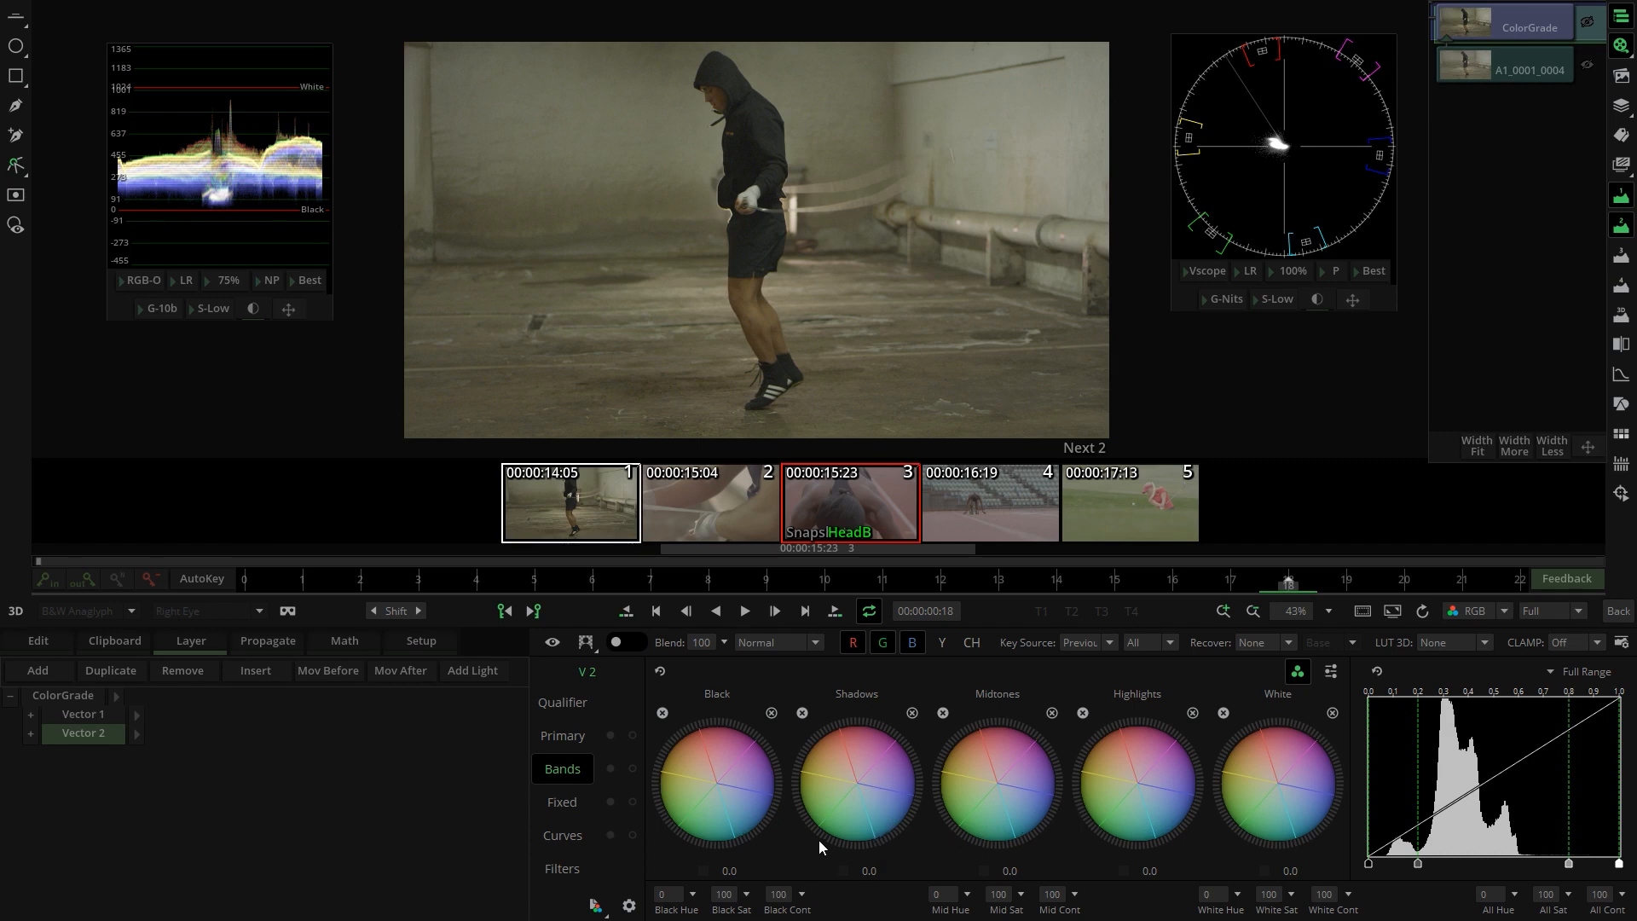
left_click(560, 738)
left_click(549, 777)
left_click(563, 735)
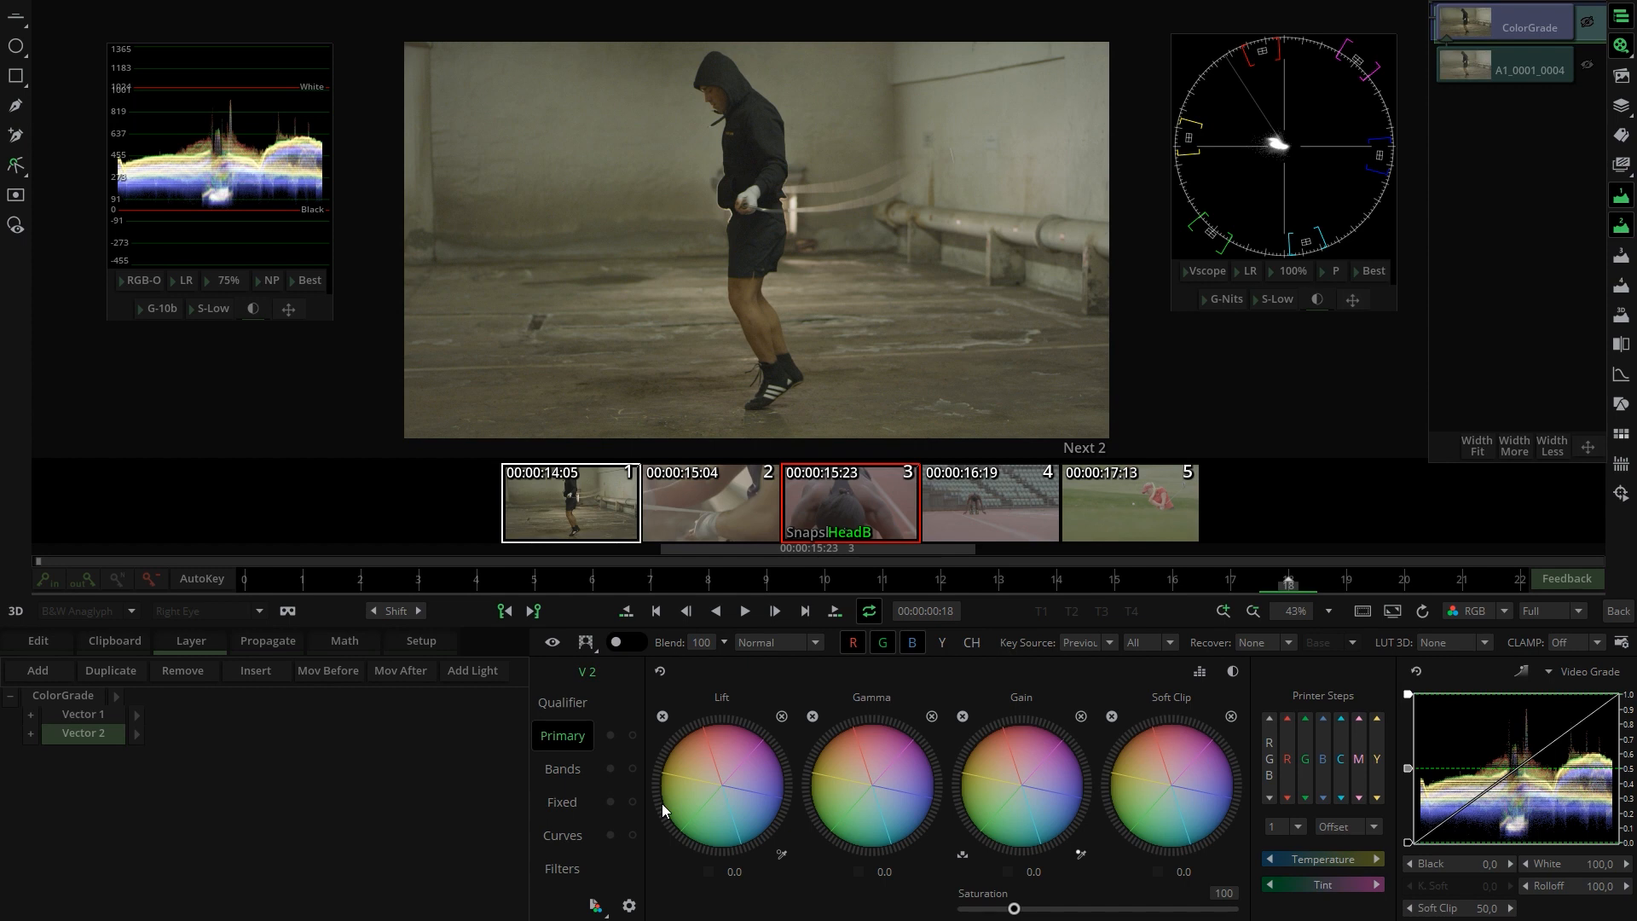
left_click(564, 769)
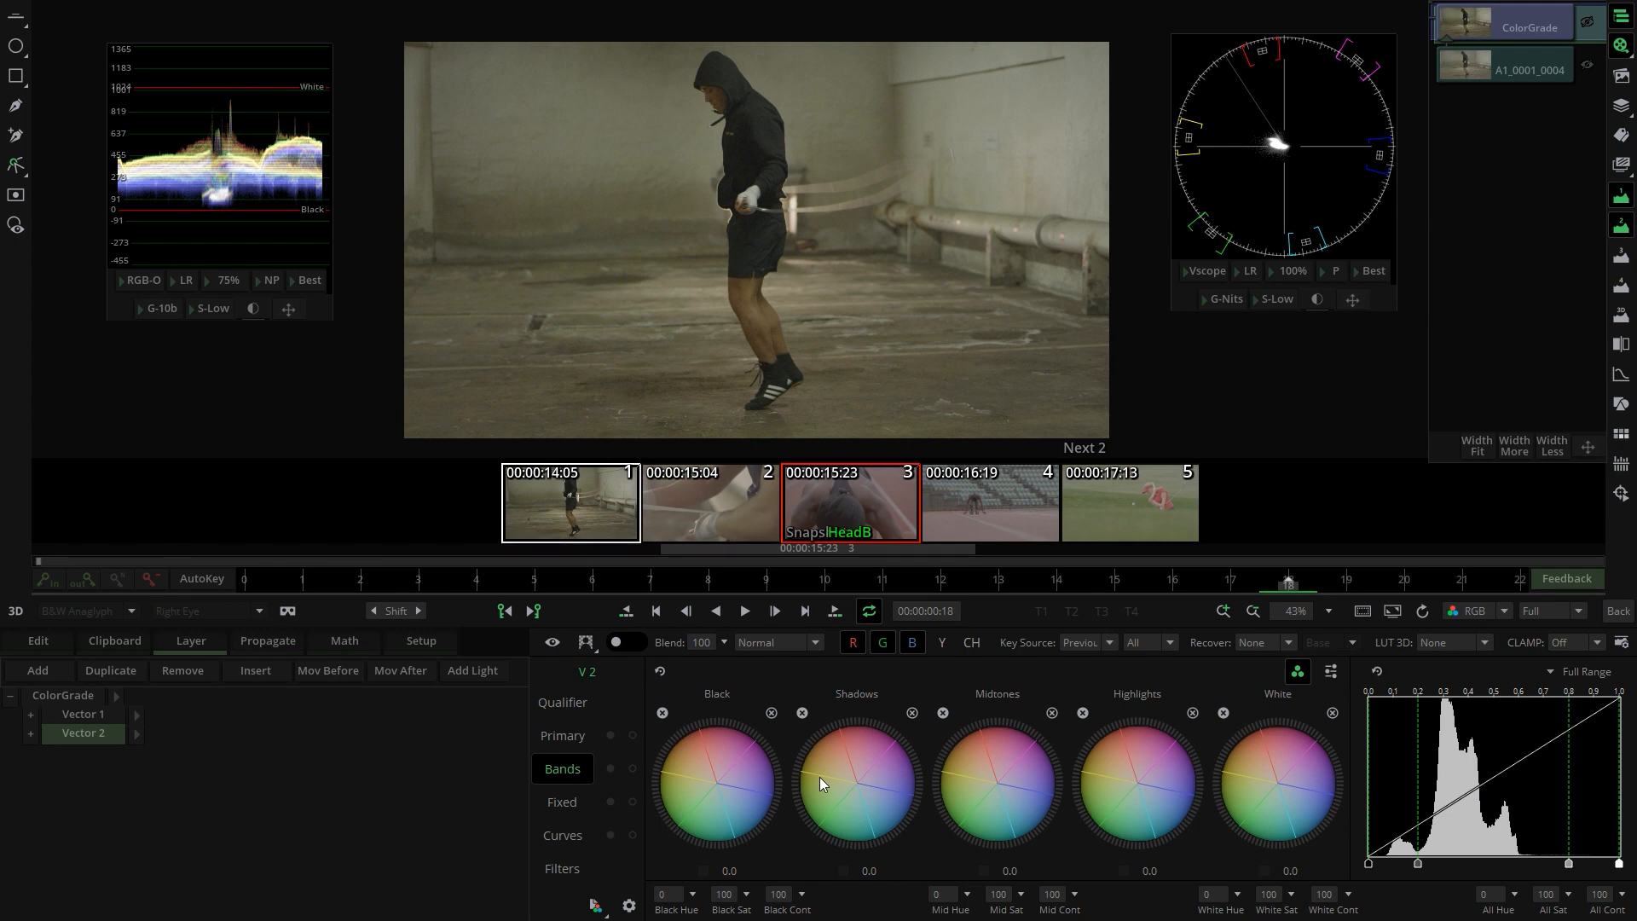
left_click(576, 740)
left_click(563, 770)
left_click(550, 802)
left_click(559, 836)
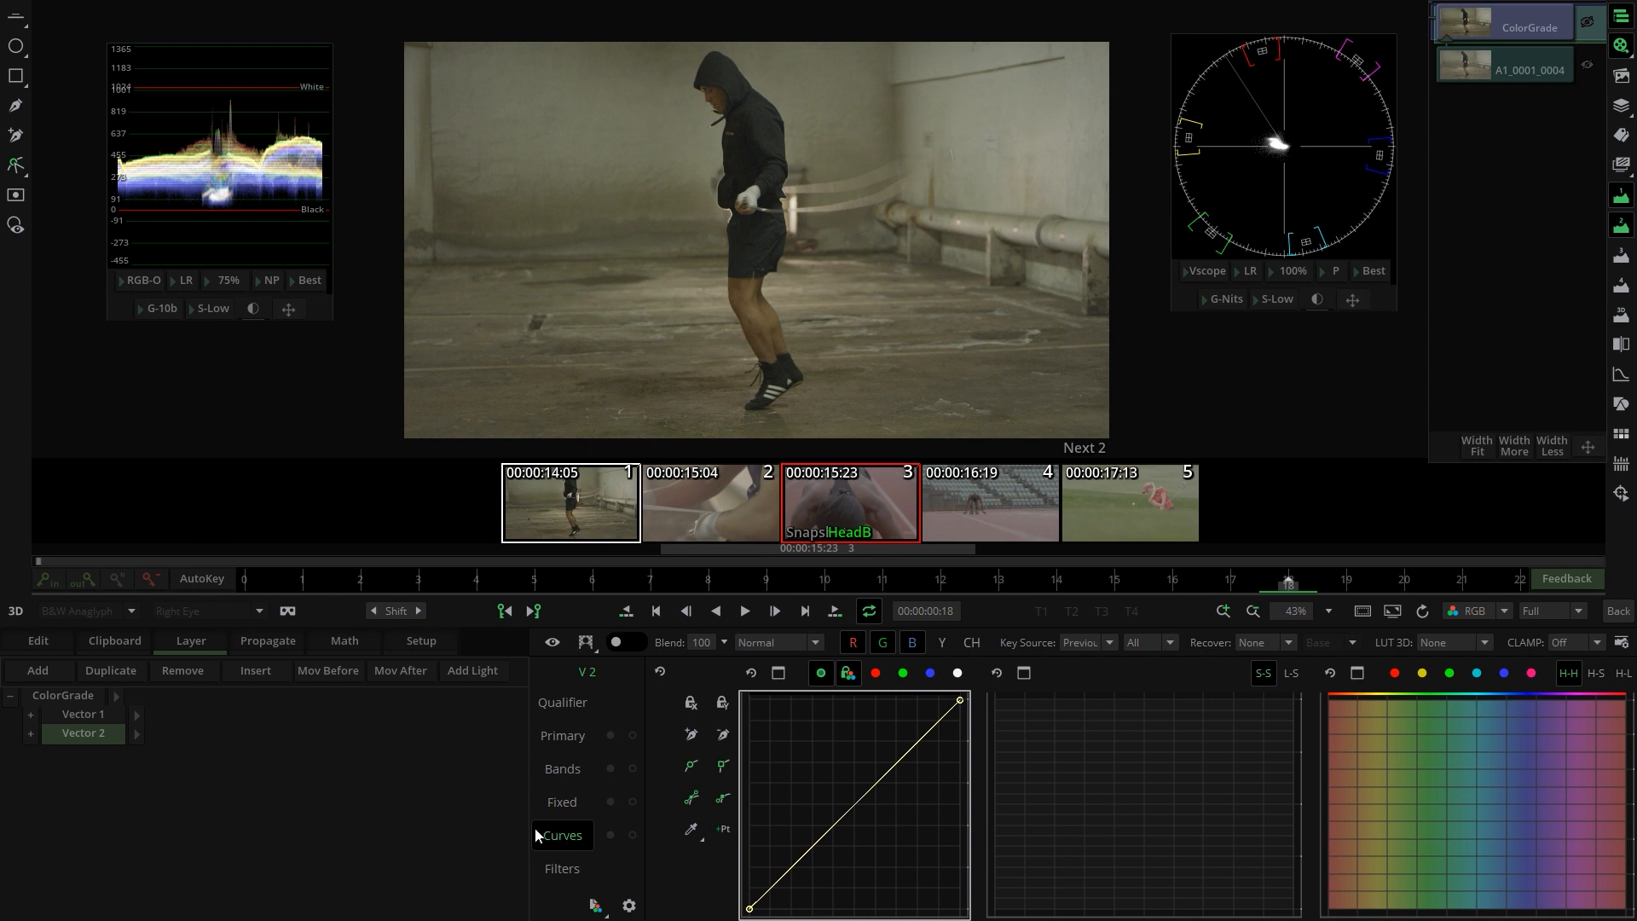
left_click(545, 775)
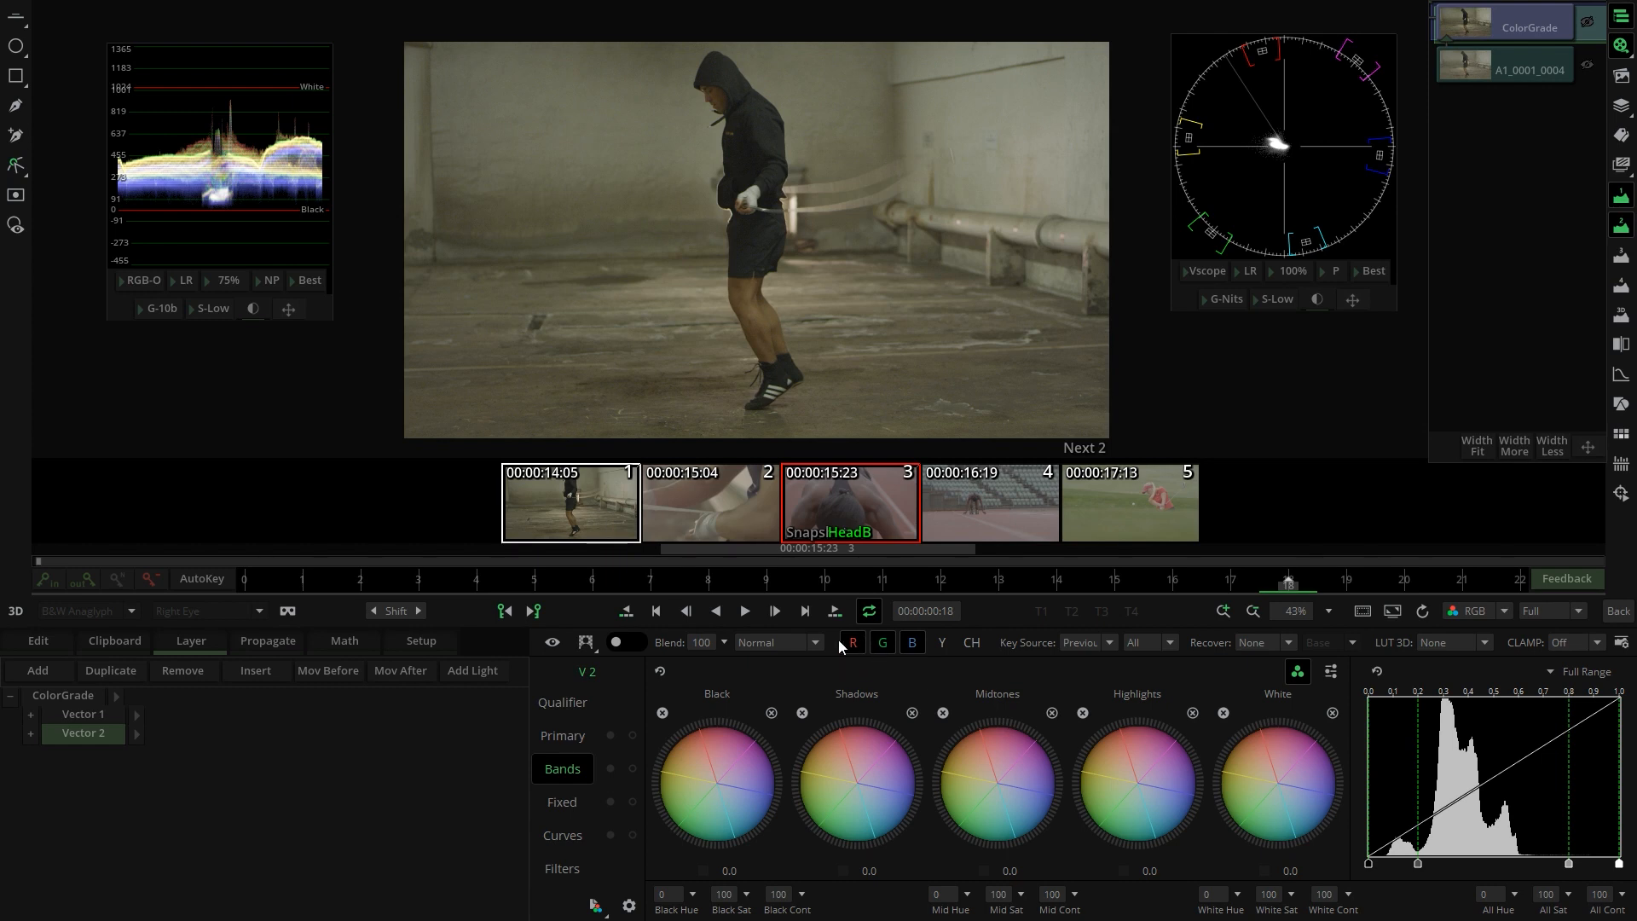
left_click(566, 730)
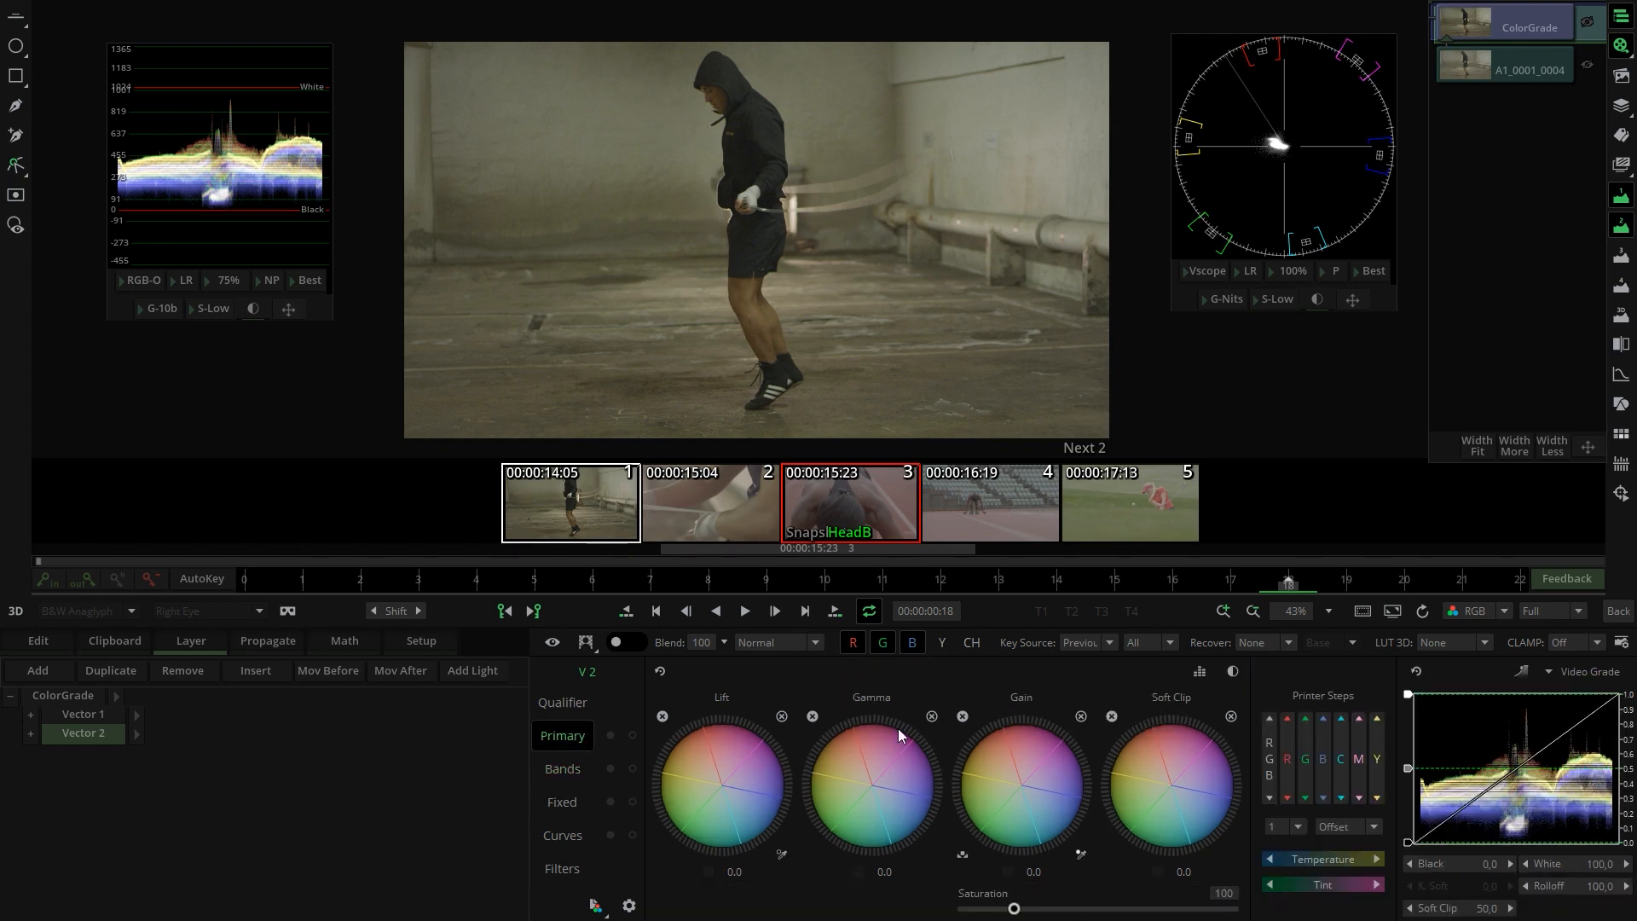
Step: Switch Vector 2 to Y channel processing and review its Bands, Fixed, Curves and Primary controls
left_click(943, 645)
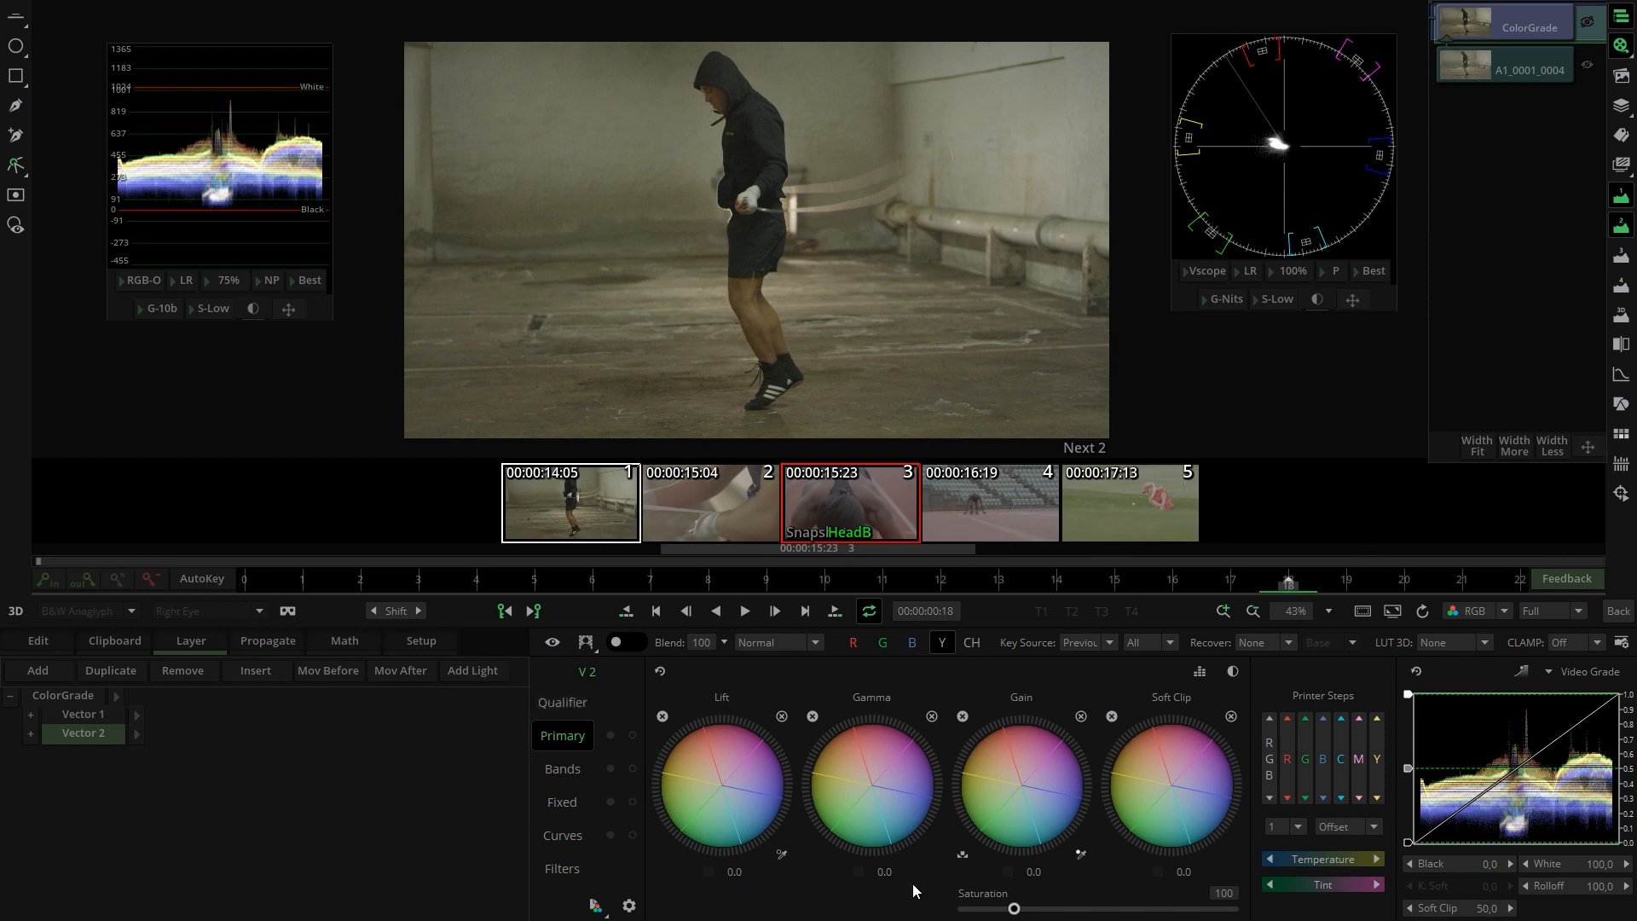
left_click(558, 768)
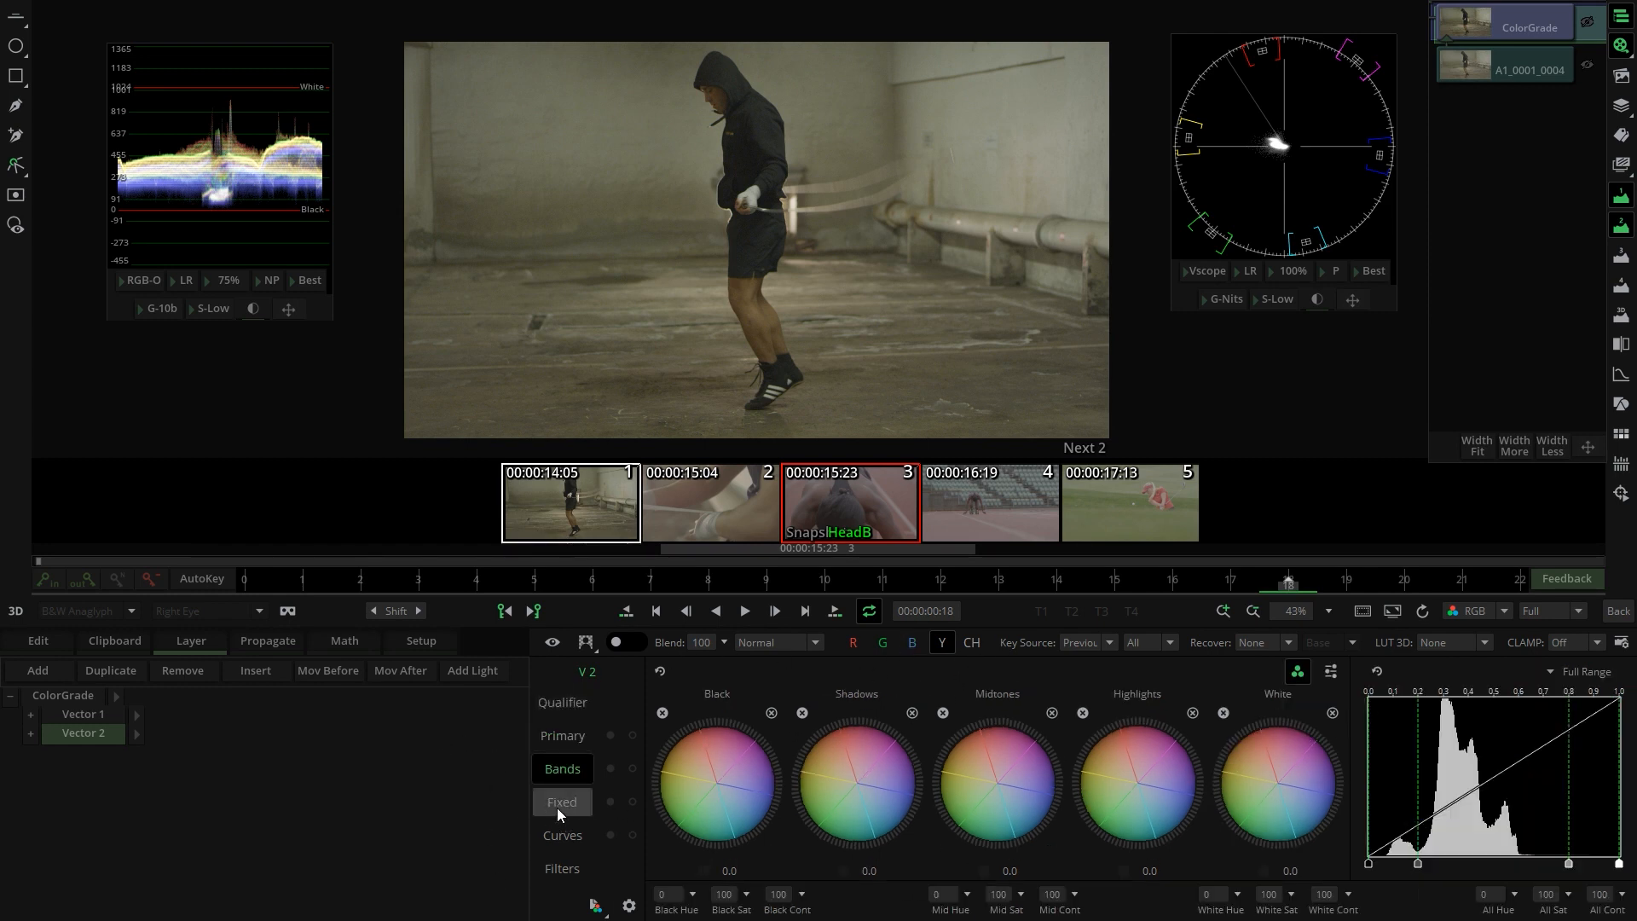
left_click(558, 808)
left_click(554, 831)
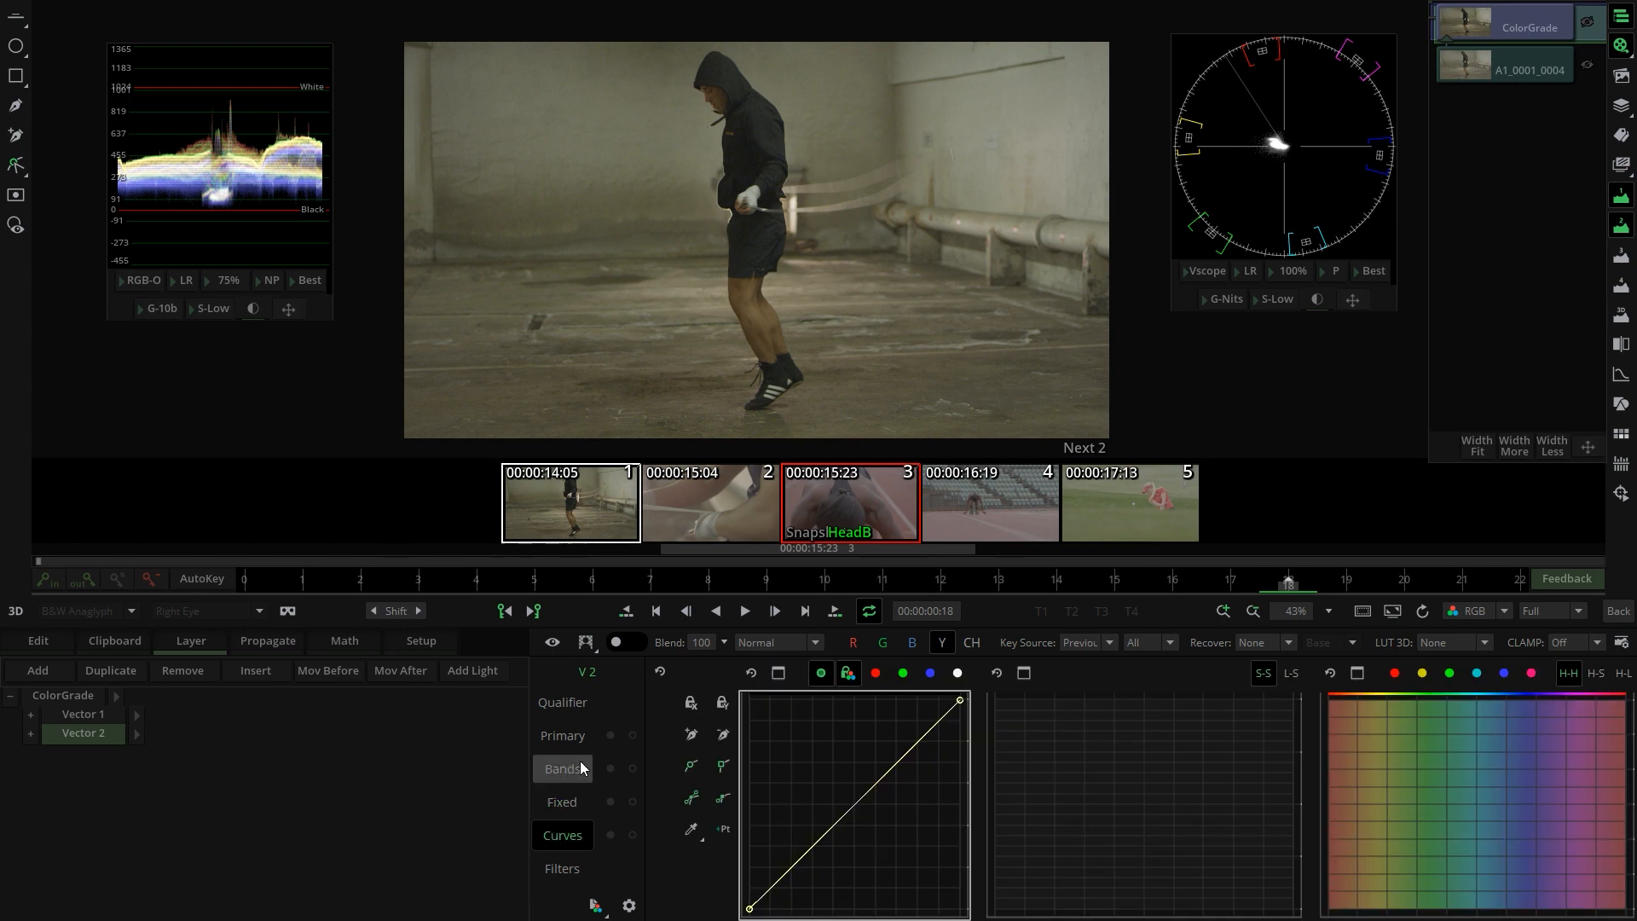
left_click(580, 767)
left_click(574, 734)
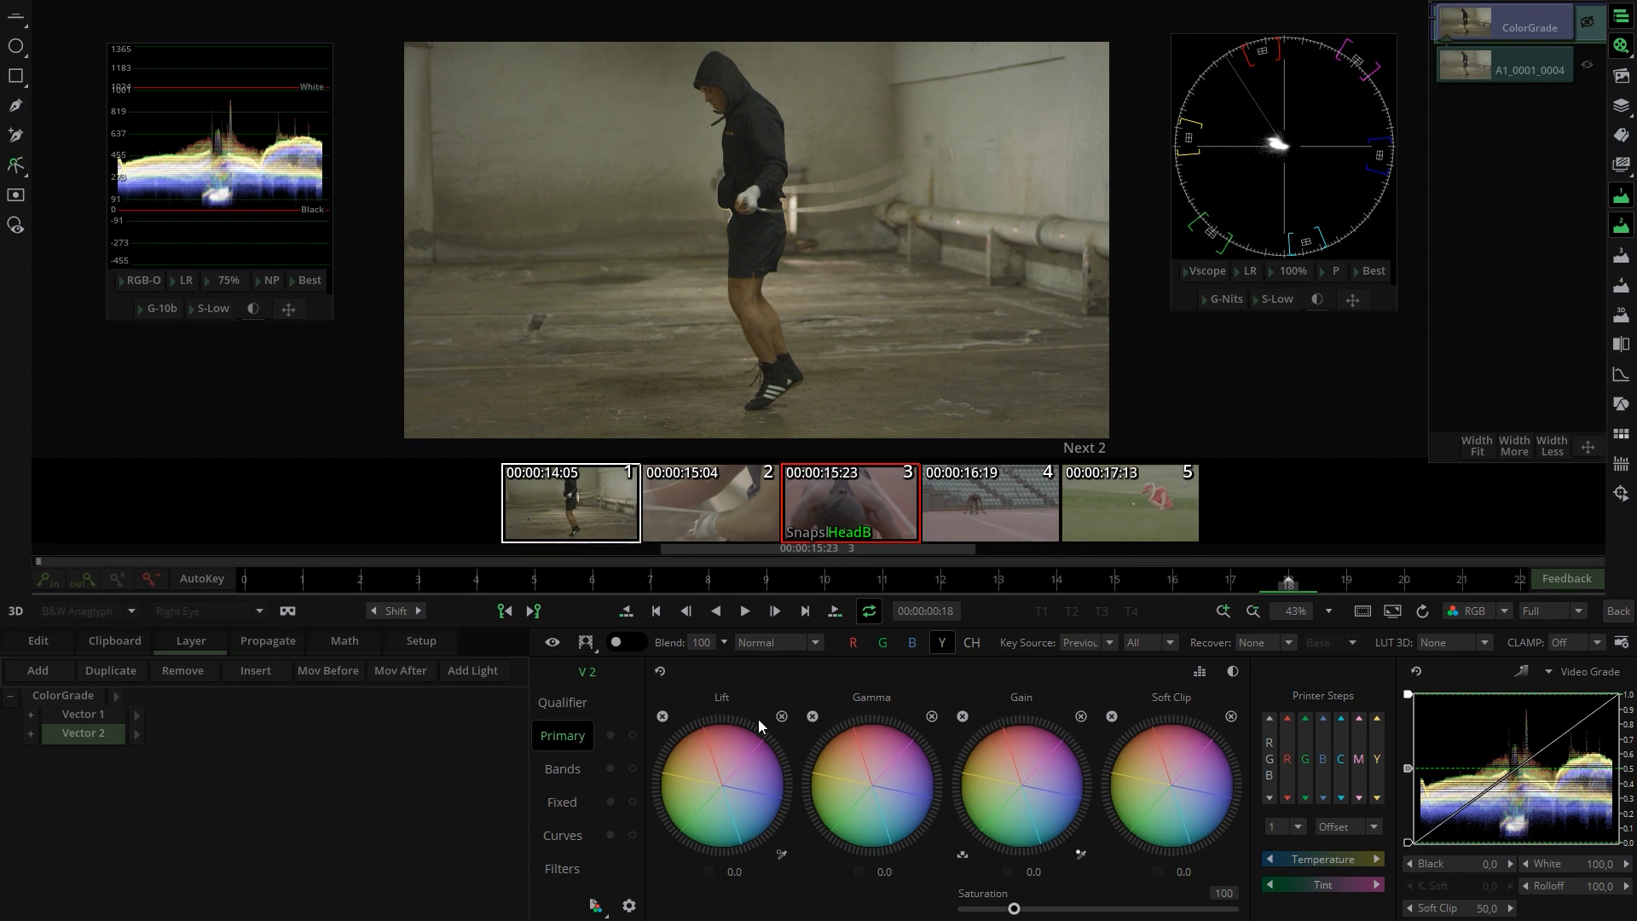
Step: Increase Vector 2's luminance contrast in the Primary controls by lowering Lift and raising Gamma and Gain
left_click_drag(734, 746, 600, 750)
left_click_drag(968, 768, 1124, 726)
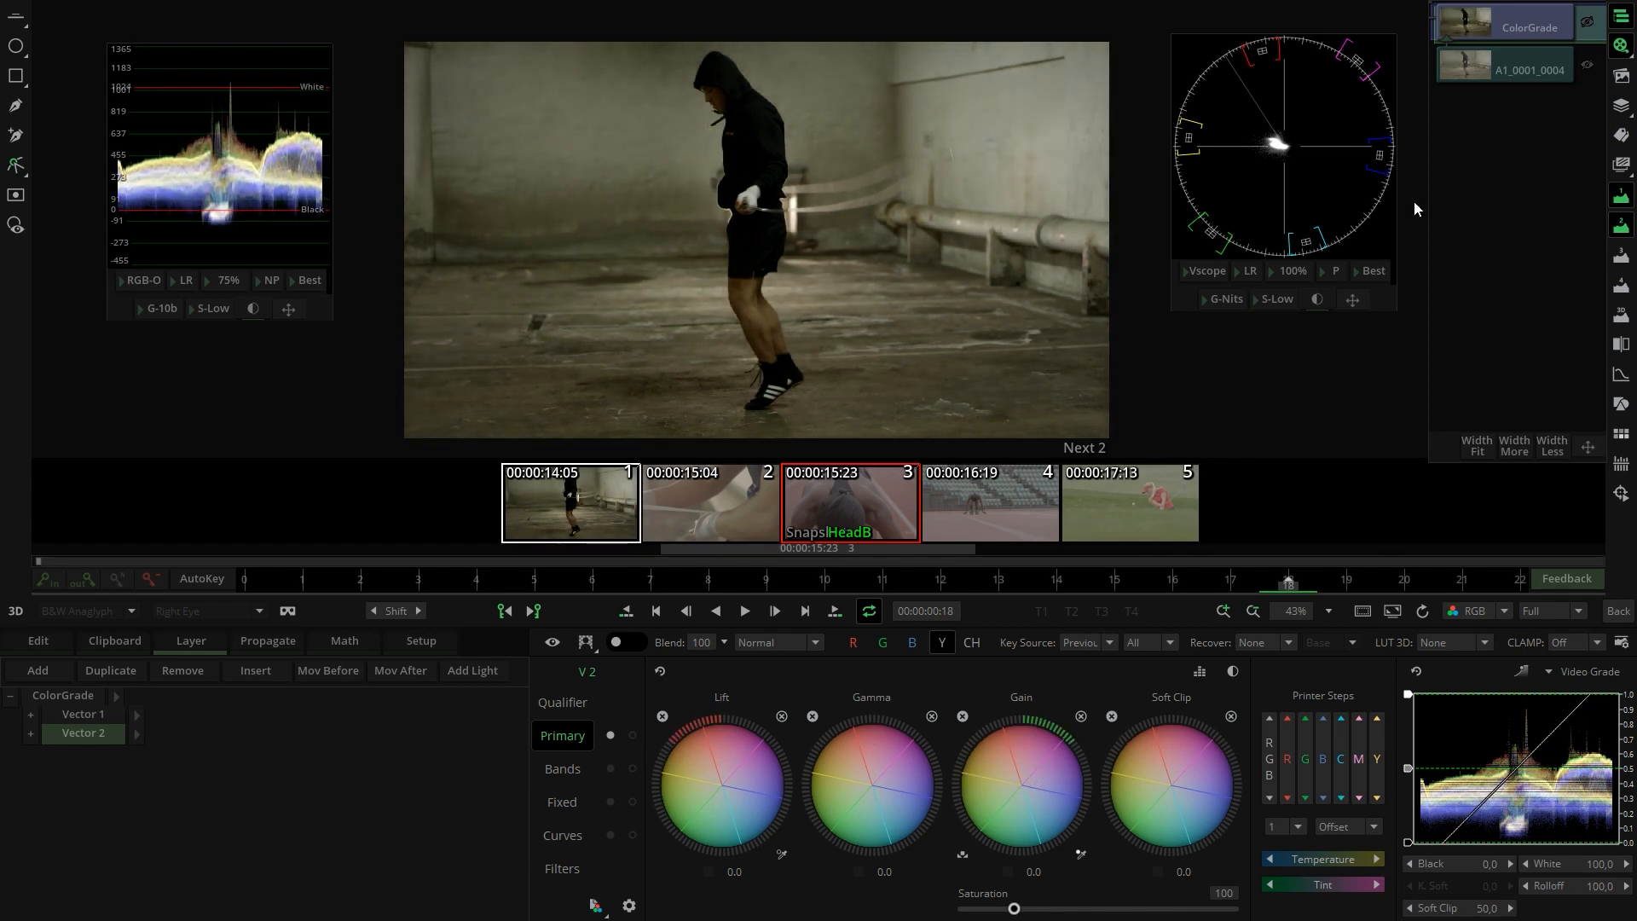
left_click_drag(1047, 765, 1045, 756)
mouse_move(871, 778)
left_mouse_down()
mouse_move(857, 771)
mouse_move(889, 767)
left_mouse_up()
left_click_drag(1009, 774, 1038, 762)
mouse_move(711, 785)
left_mouse_down()
mouse_move(747, 754)
mouse_move(703, 757)
left_mouse_up()
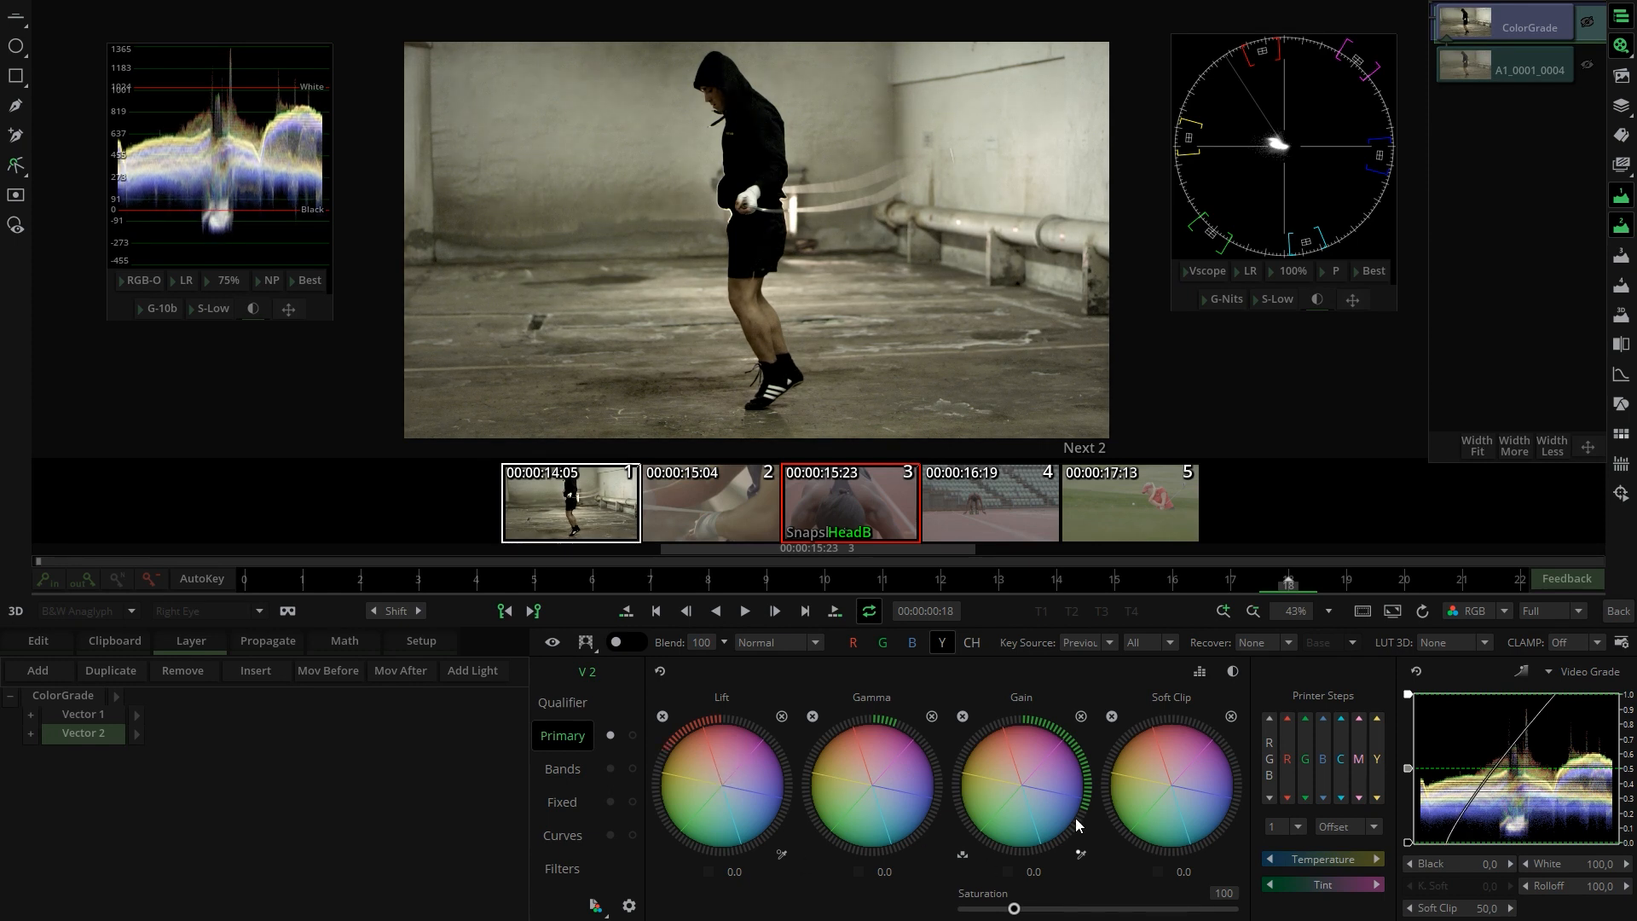
mouse_move(735, 786)
left_mouse_down()
mouse_move(658, 716)
mouse_move(793, 691)
mouse_move(599, 675)
mouse_move(509, 757)
mouse_move(799, 850)
mouse_move(931, 784)
mouse_move(890, 645)
mouse_move(726, 659)
mouse_move(565, 797)
mouse_move(735, 800)
mouse_move(769, 698)
mouse_move(646, 737)
mouse_move(726, 784)
left_mouse_up()
Step: Use contrast mode on Vector 2's Primary wheels to shift Lift Cont to about 11.7 and Gain Cont to about 22.8 toward orange
left_click(1199, 671)
left_click(1230, 677)
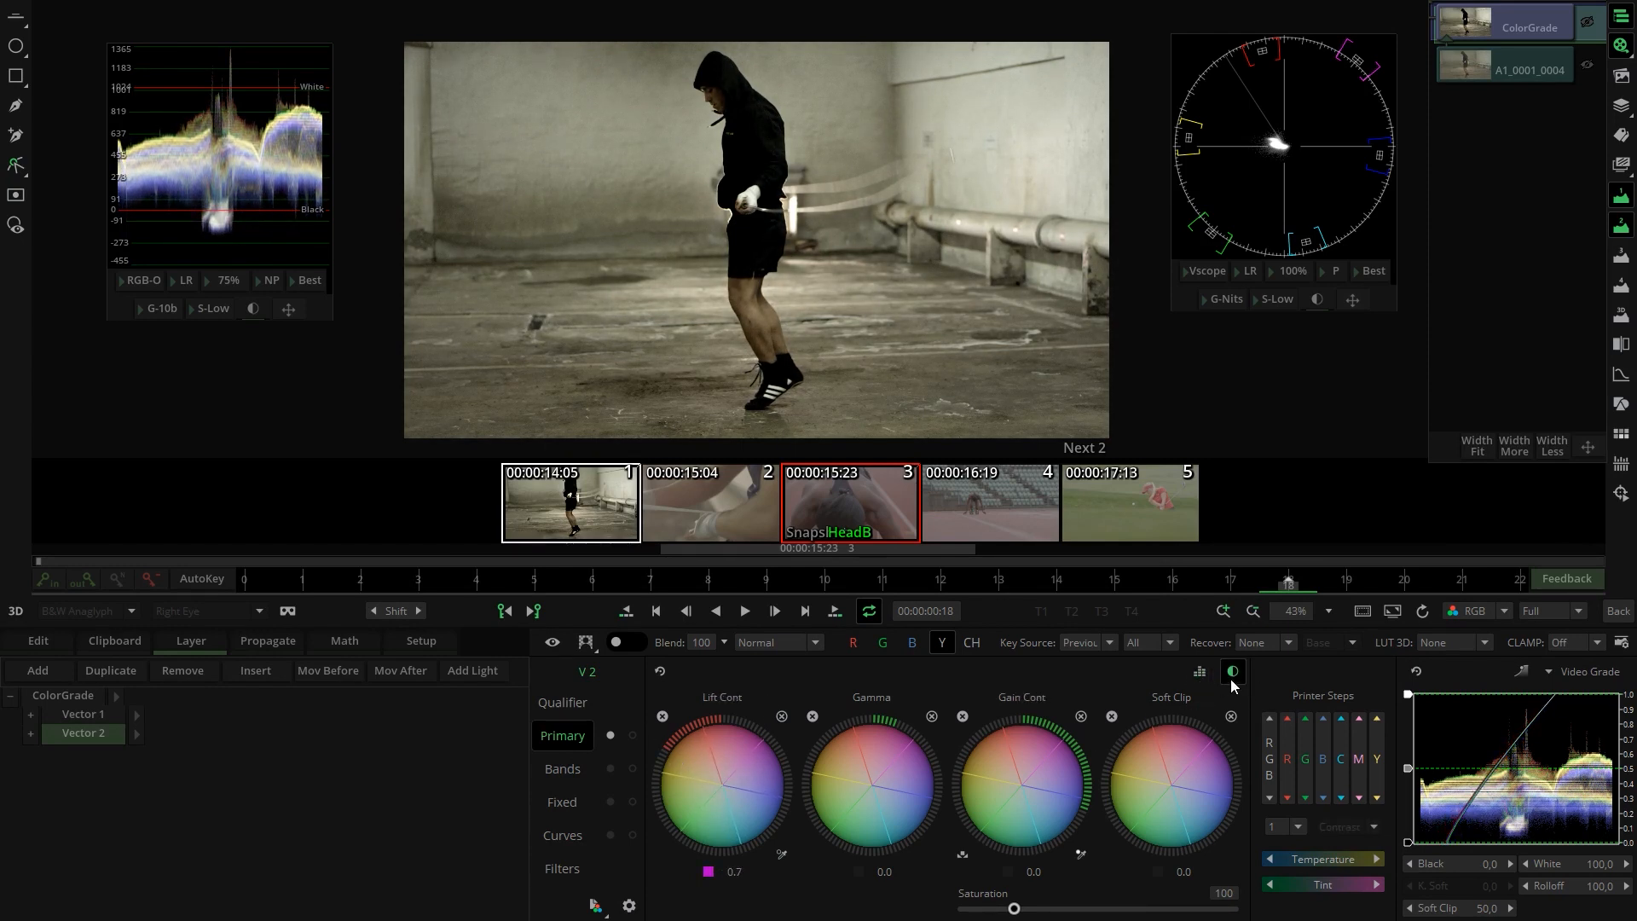
left_click(1200, 677)
left_click_drag(716, 791, 617, 663)
left_click(1230, 673)
left_click_drag(702, 770, 606, 694)
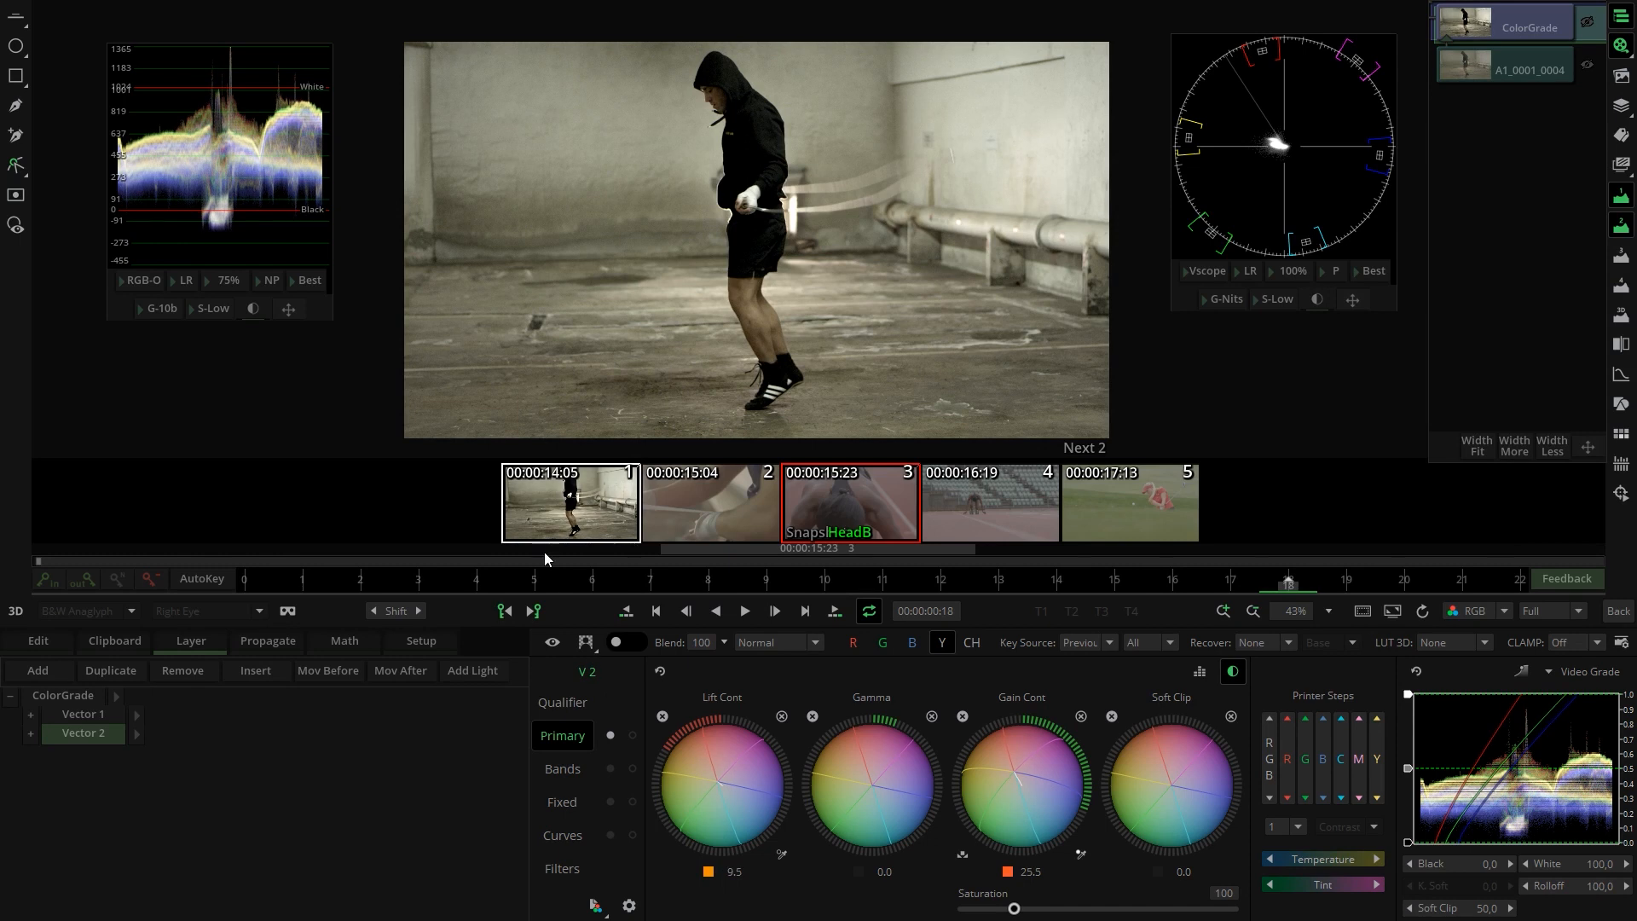
left_click_drag(765, 779, 808, 776)
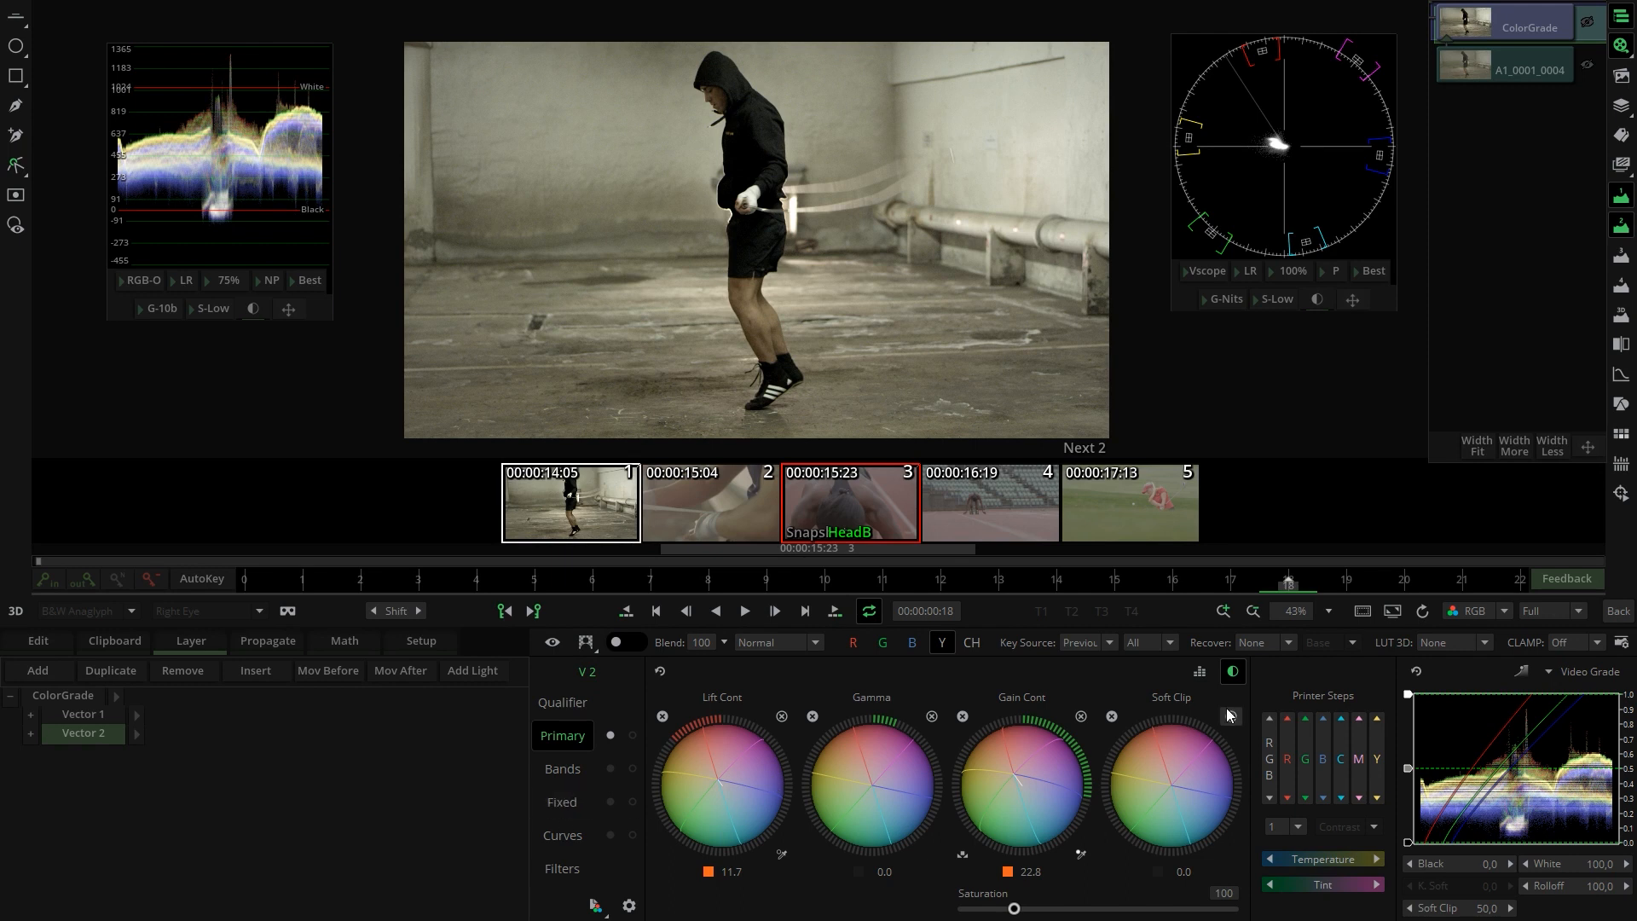
left_click(1233, 671)
Step: In Vector 2's Bands controls, lower Shadows, raise Highlights and slightly raise Midtones
left_click(564, 769)
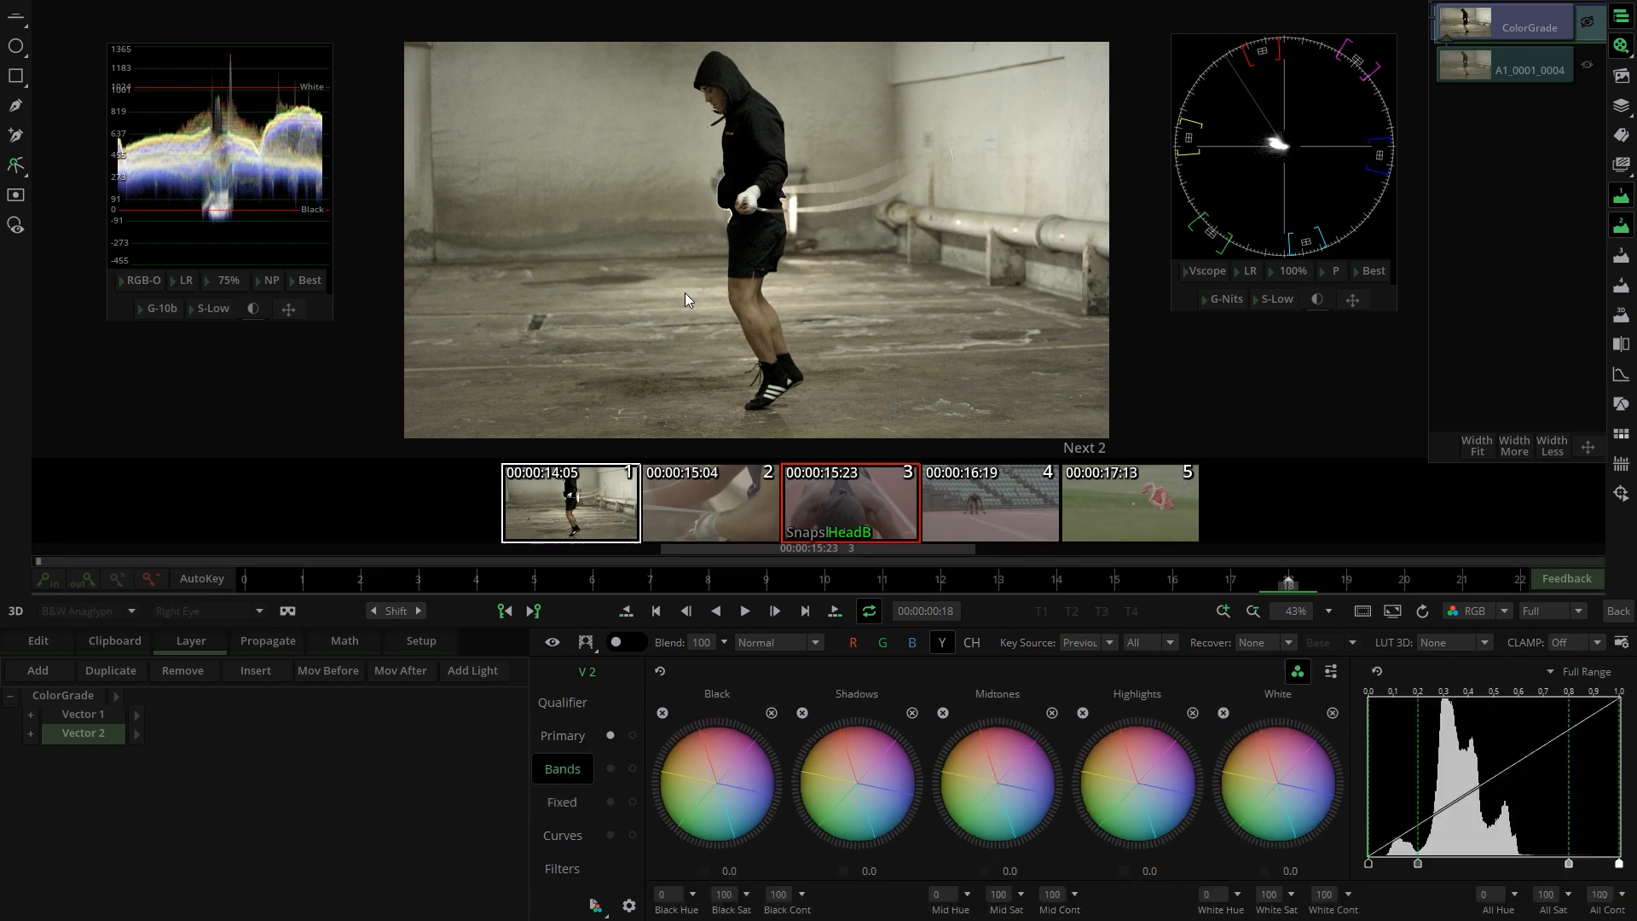
left_click_drag(852, 762, 757, 760)
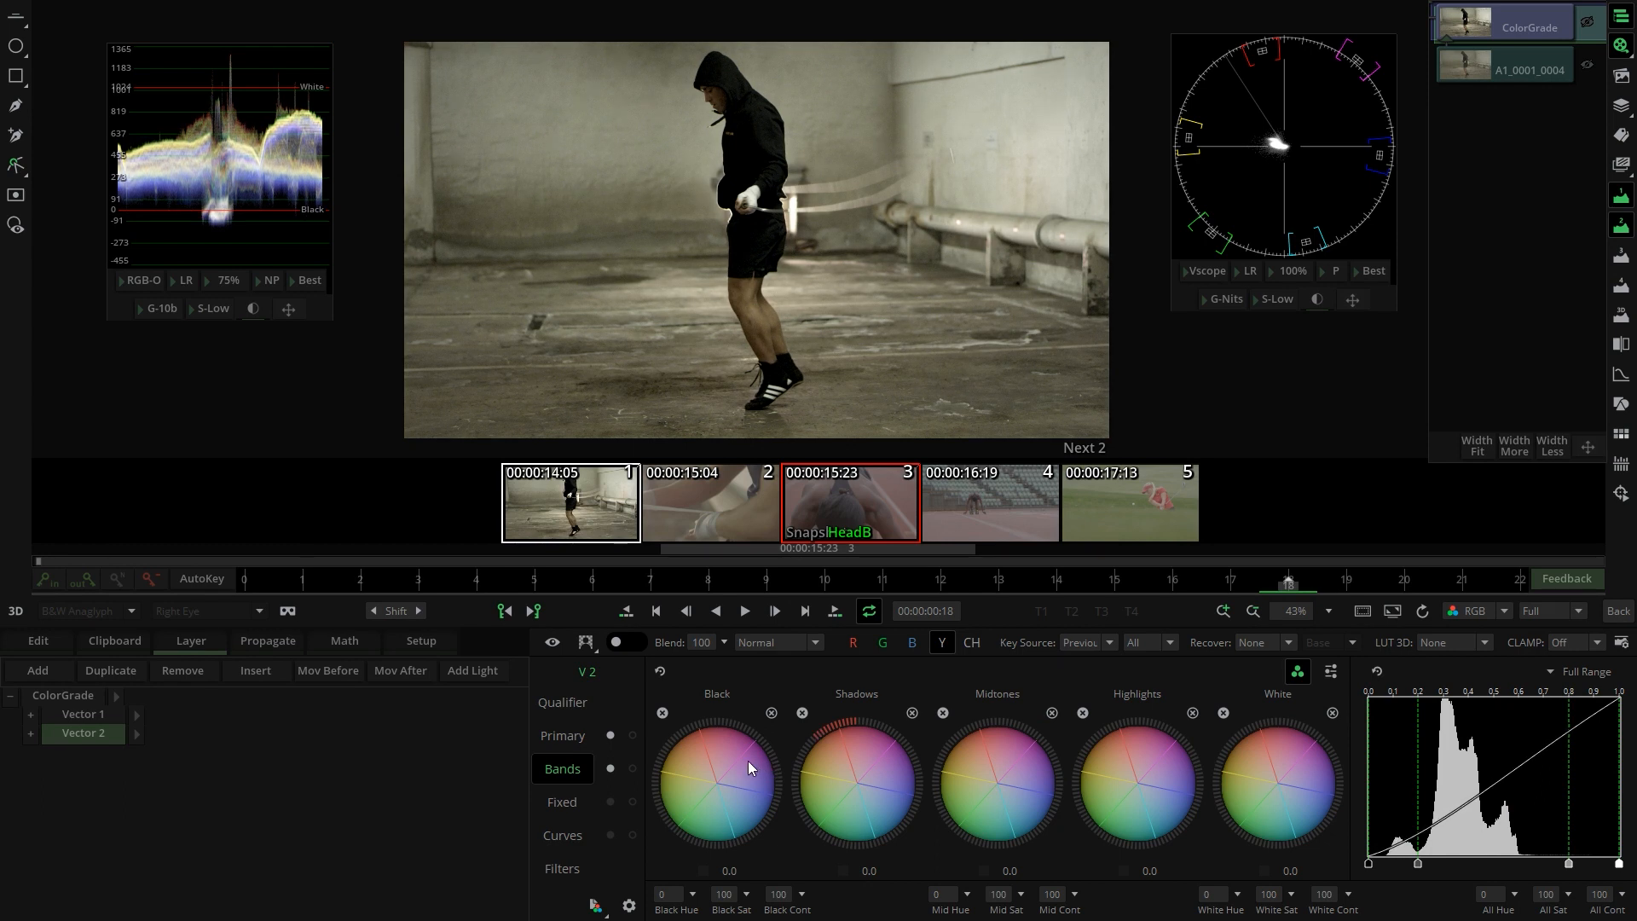
left_click_drag(1164, 783, 1285, 745)
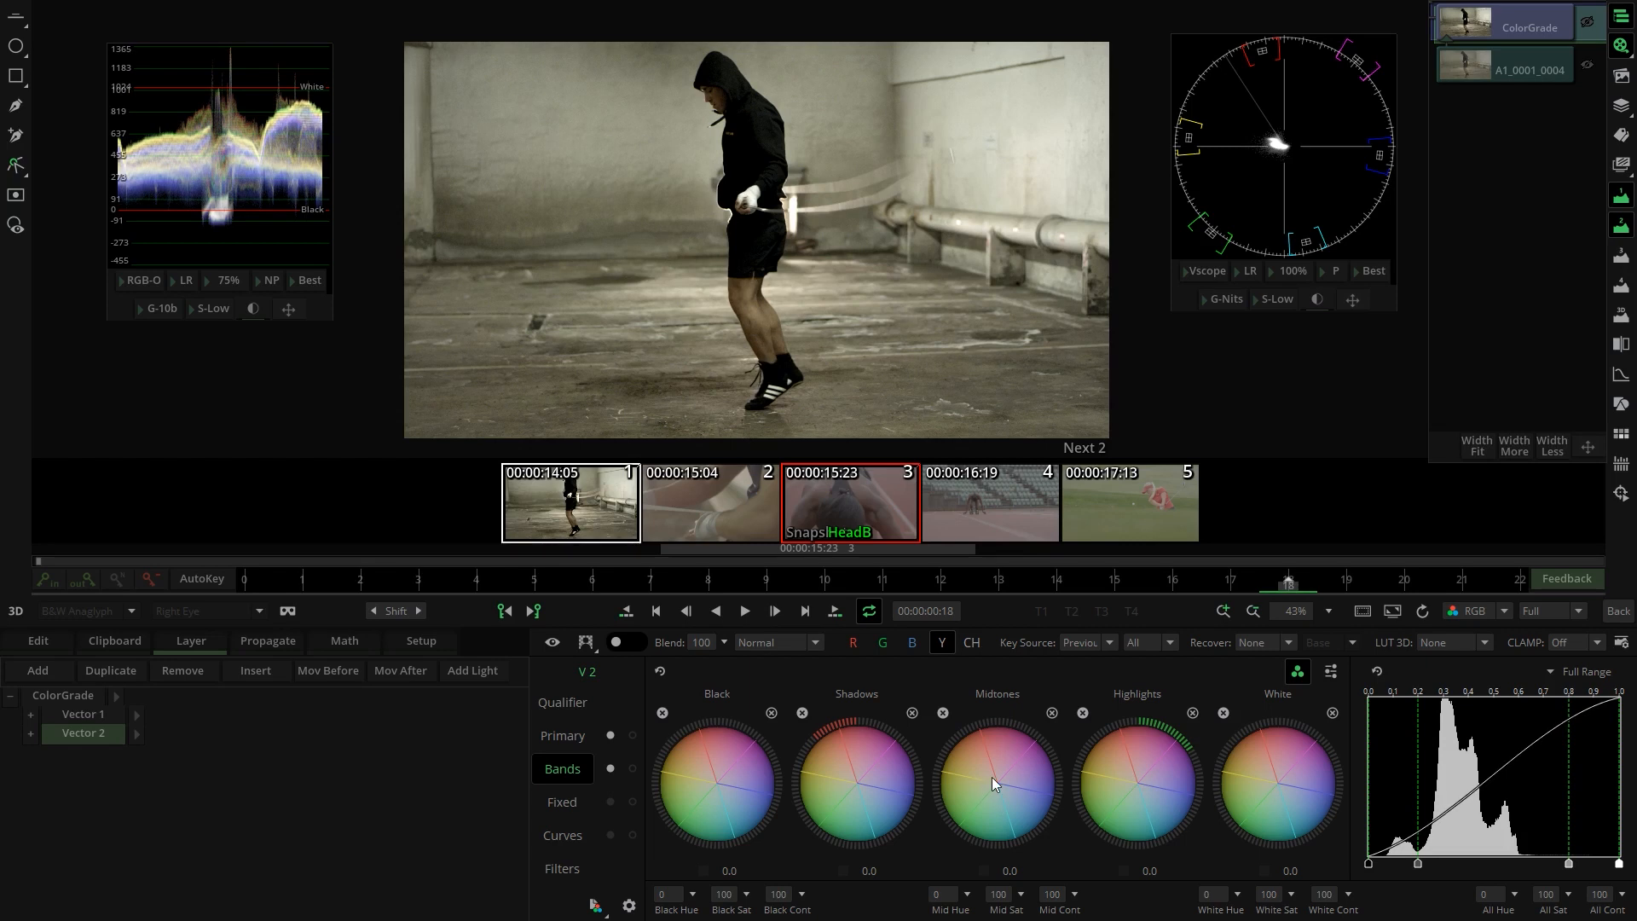
left_click_drag(990, 776, 1014, 776)
left_click_drag(851, 774, 833, 772)
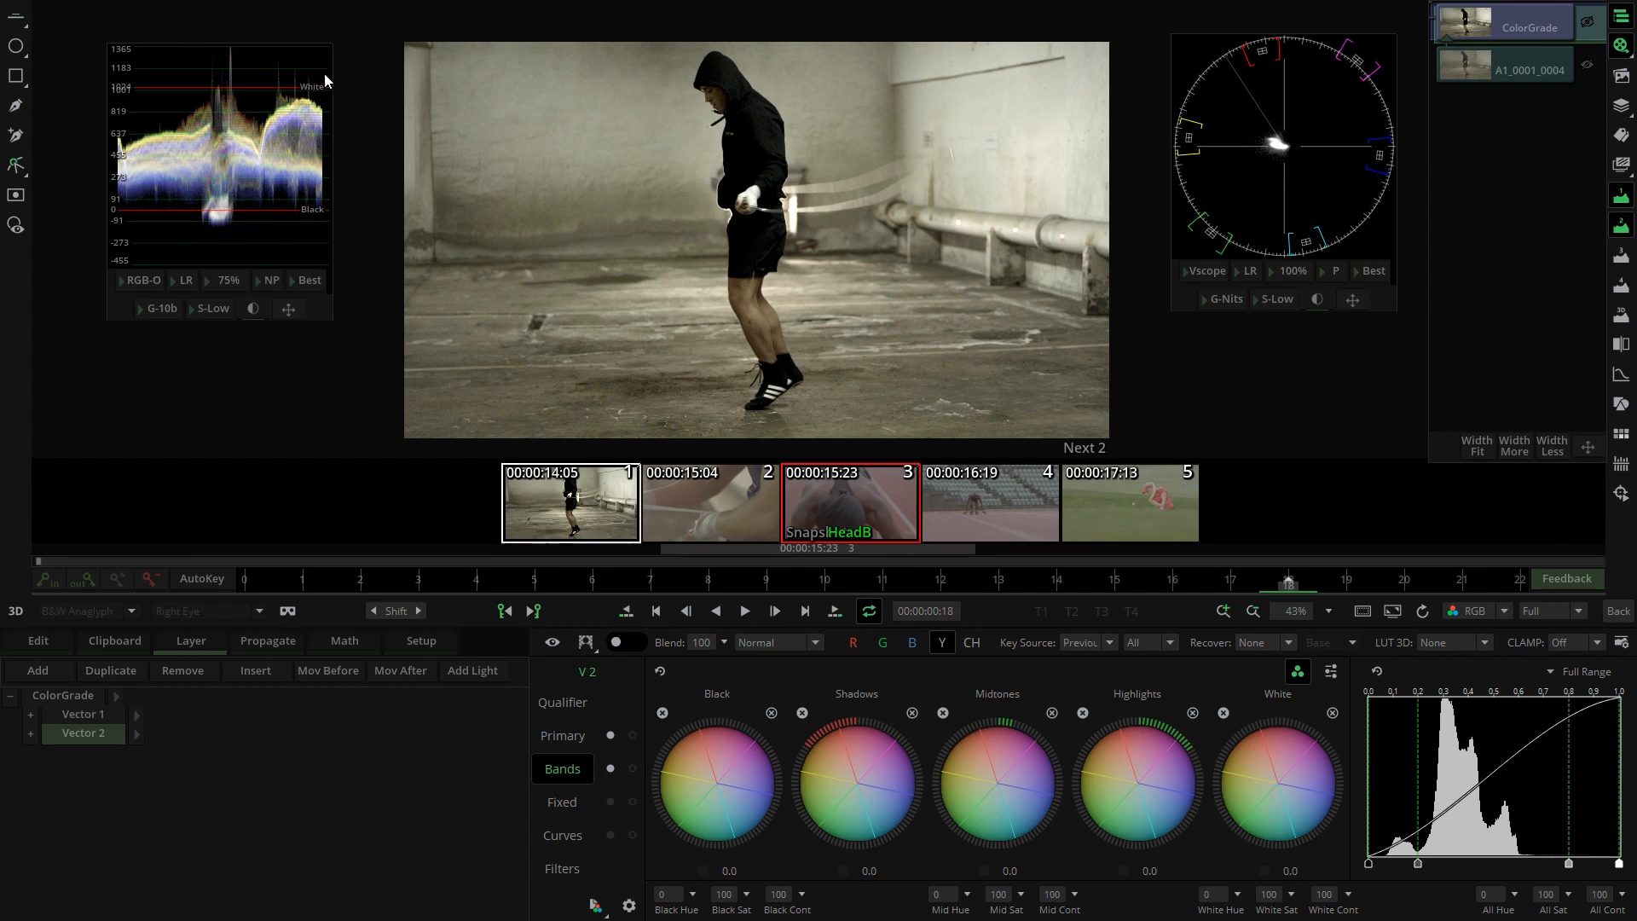
Step: Set Vector 2's Soft Clip level to 69.0 in the Primary controls and lower the Soft Clip wheel to compress the highlights
left_click(559, 724)
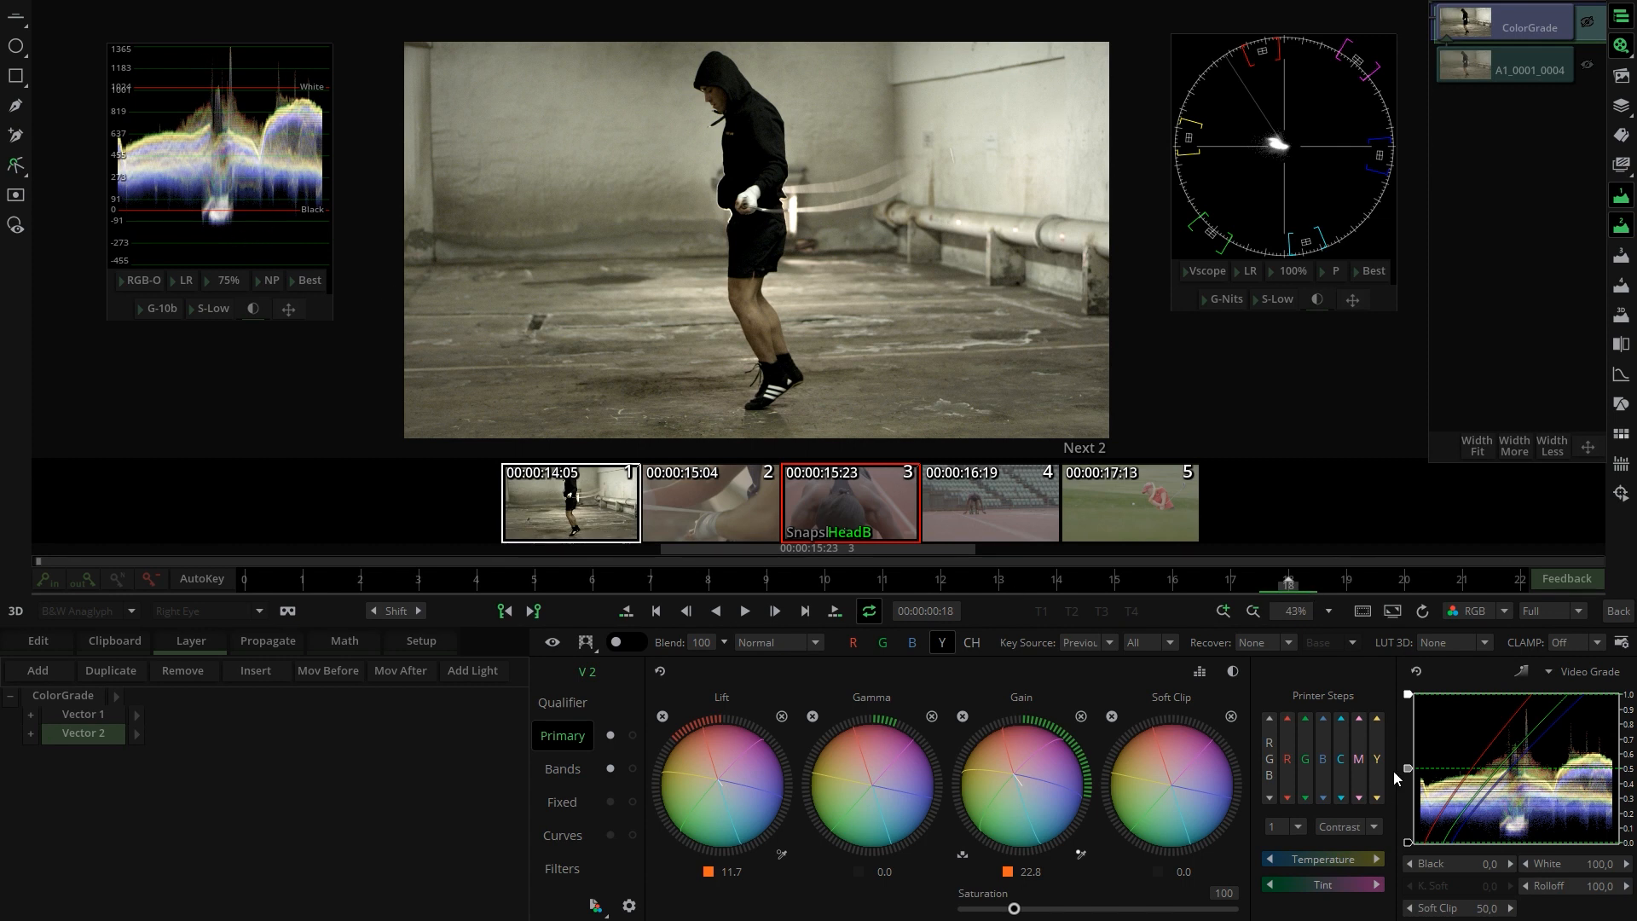
left_click_drag(1414, 772, 1419, 747)
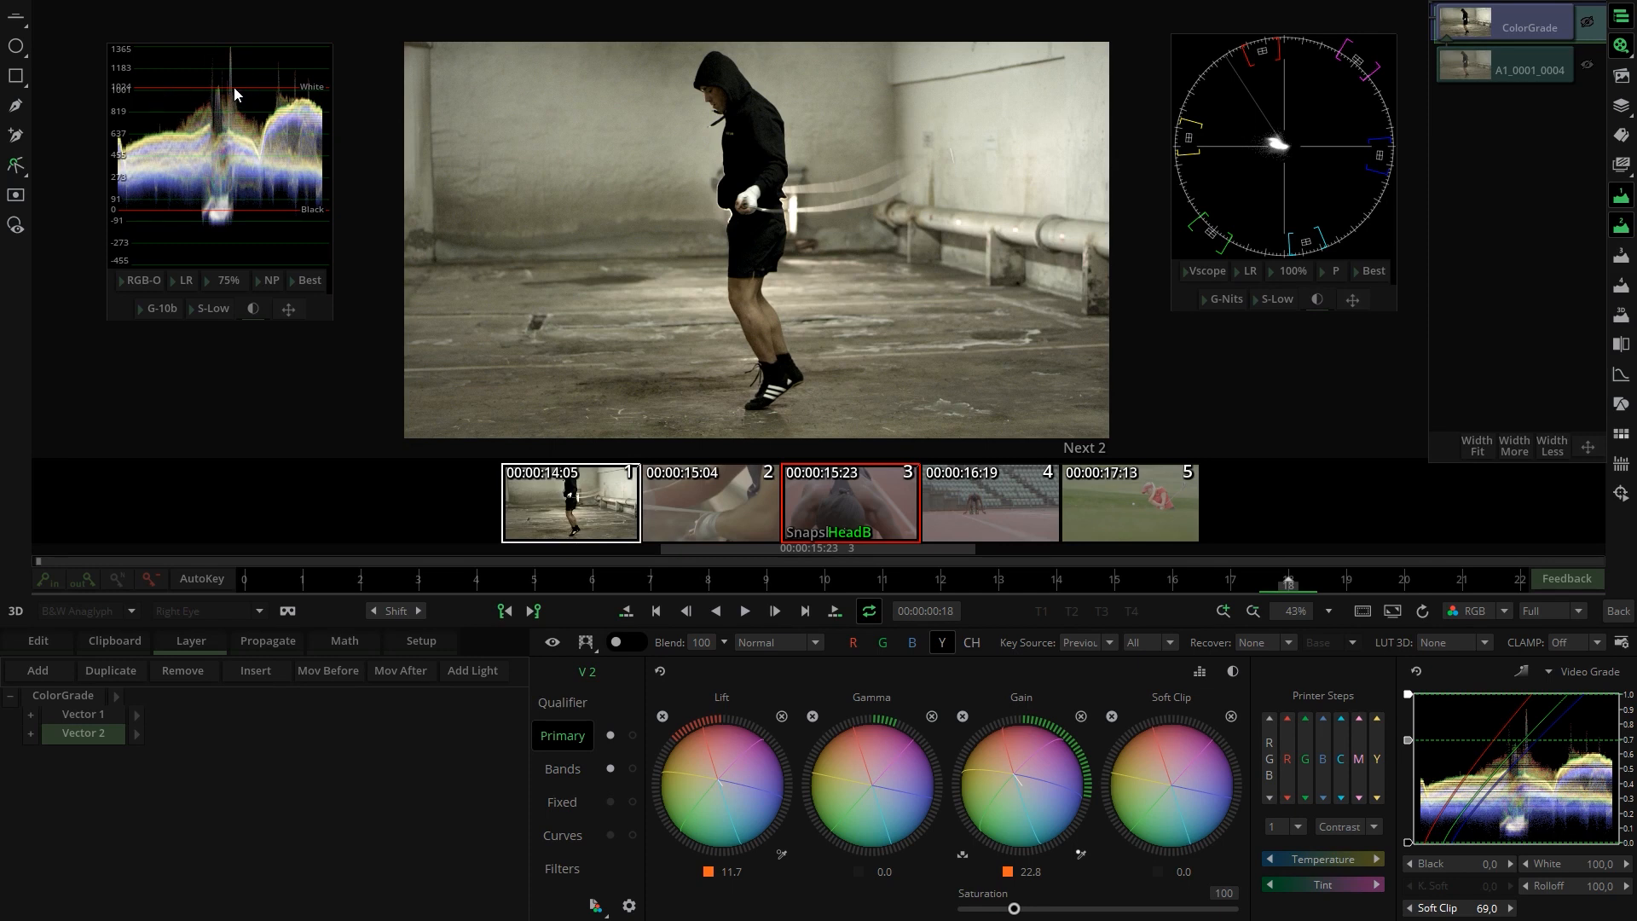
left_click_drag(1215, 764, 709, 737)
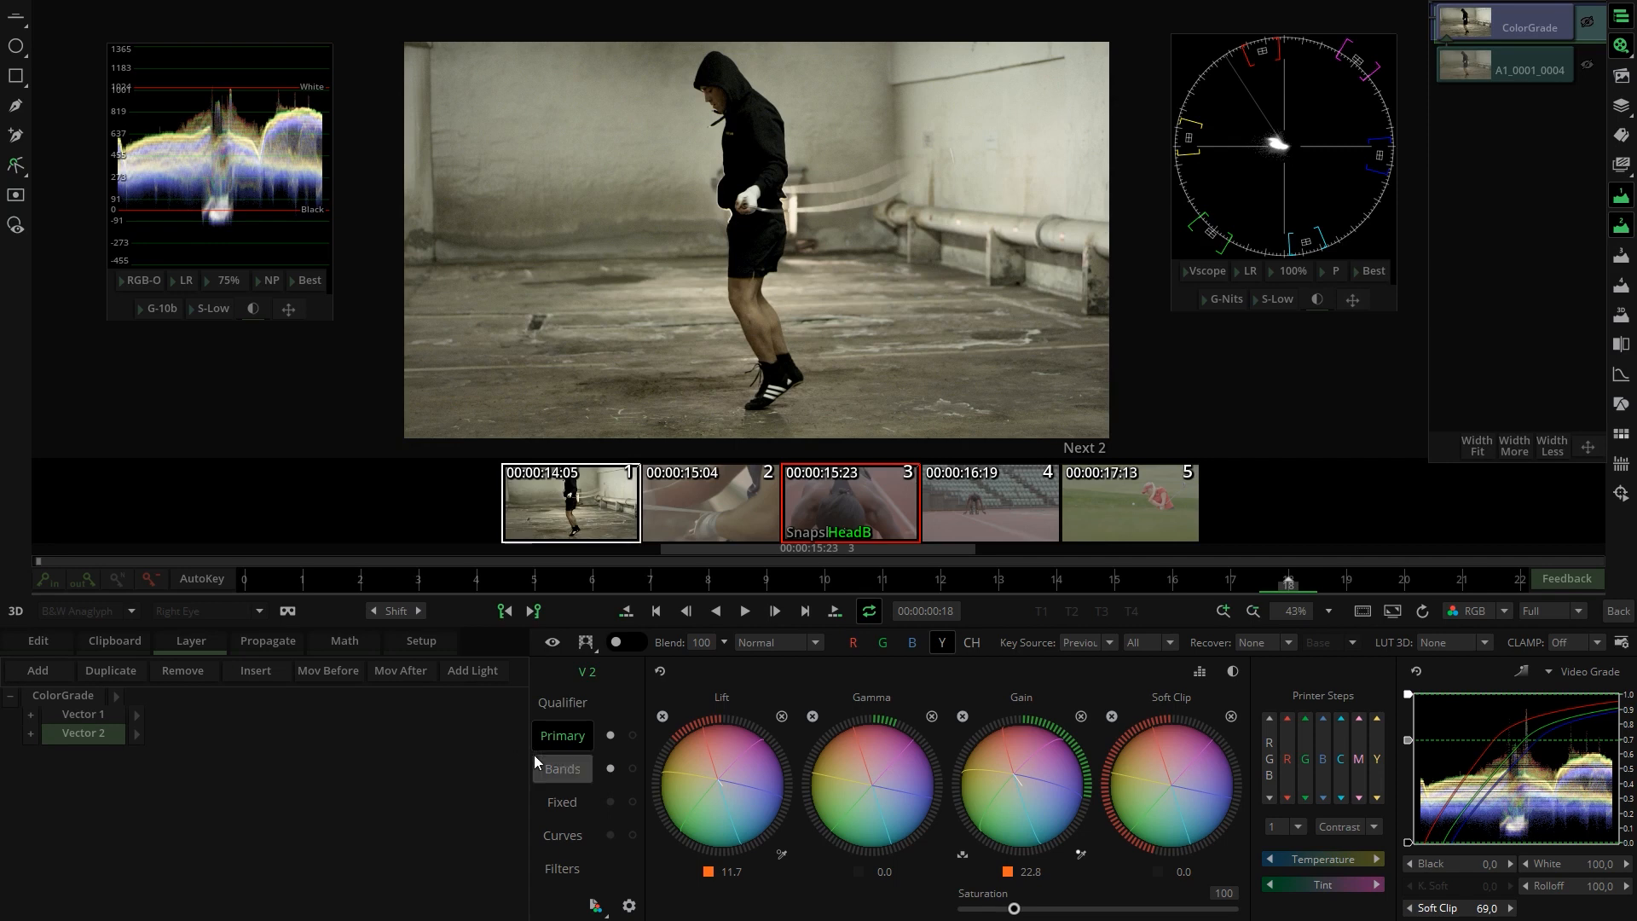
Step: Add a third vector and lower its White and Soft Clip levels to 15.5
left_click(39, 677)
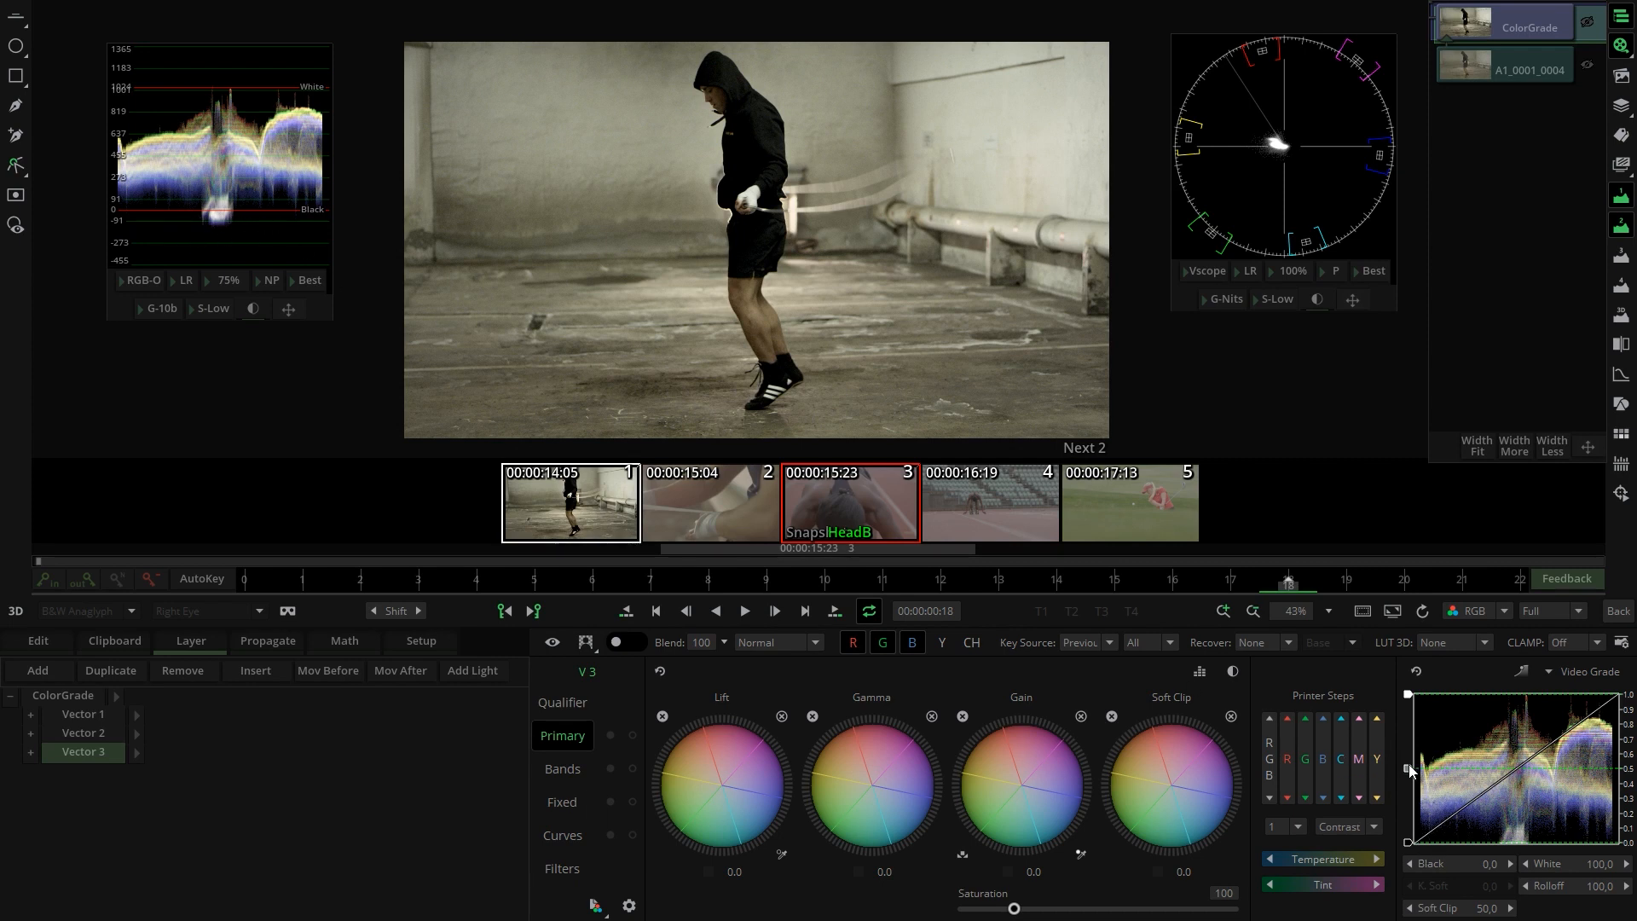
left_click_drag(1408, 770, 1407, 823)
left_click_drag(1408, 695, 1407, 820)
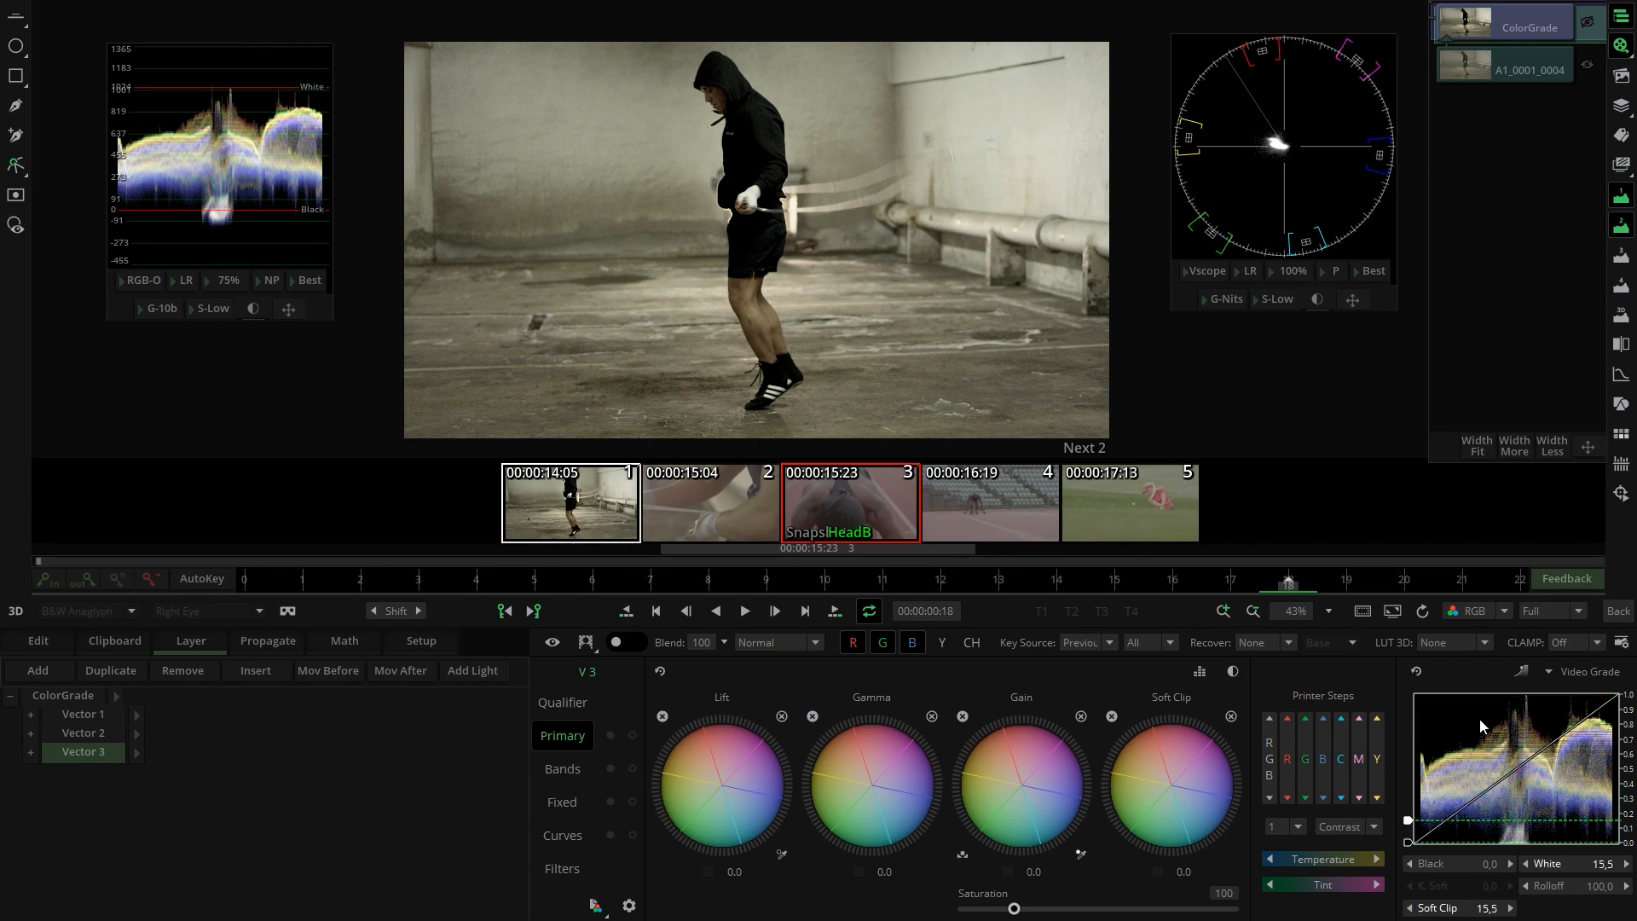
Step: Switch Vector 3's Soft Clip wheel to Superwhite and raise Lift to lift the blacks, inspecting the dark clothing up close
left_click(1521, 673)
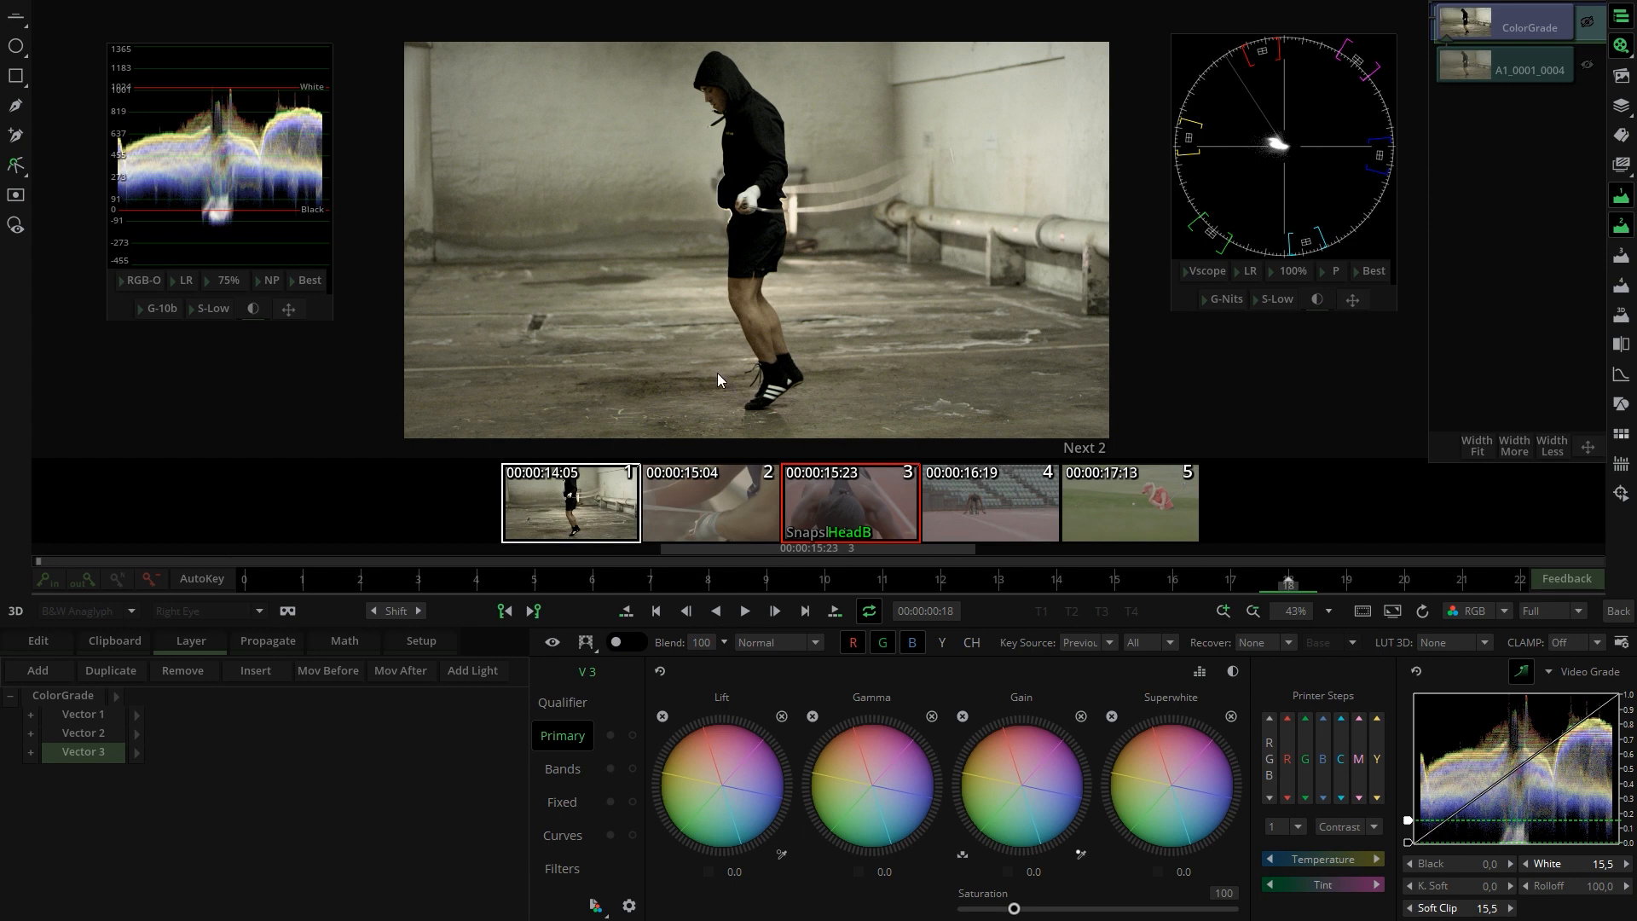
left_click_drag(721, 755, 1261, 749)
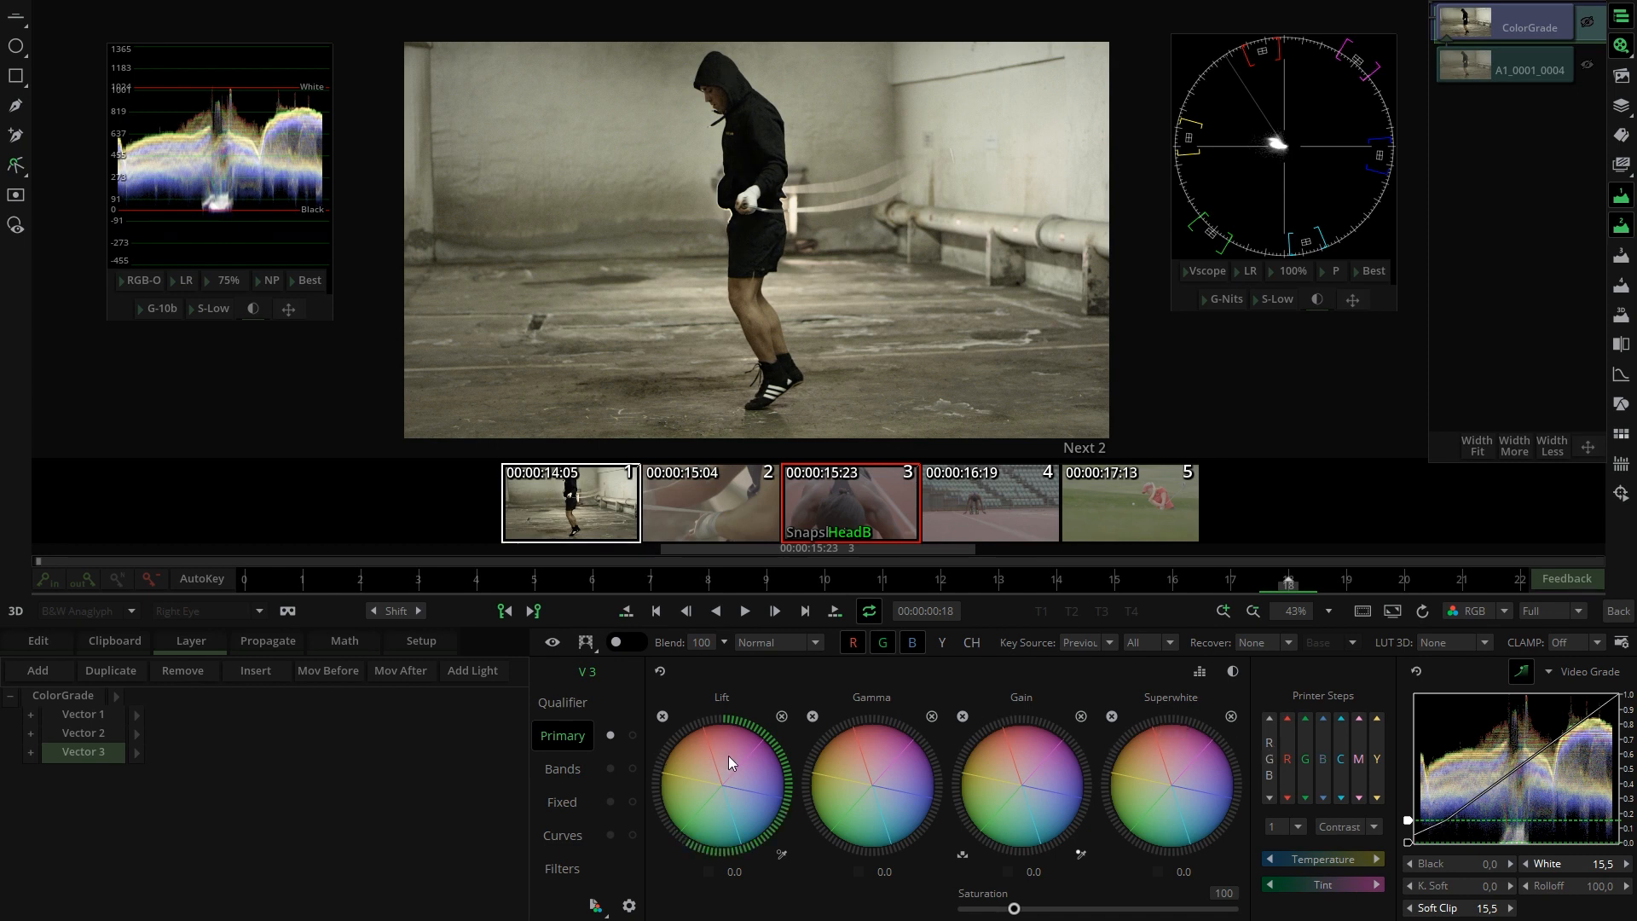
left_click_drag(734, 755, 695, 752)
scroll(735, 263, "up", 2)
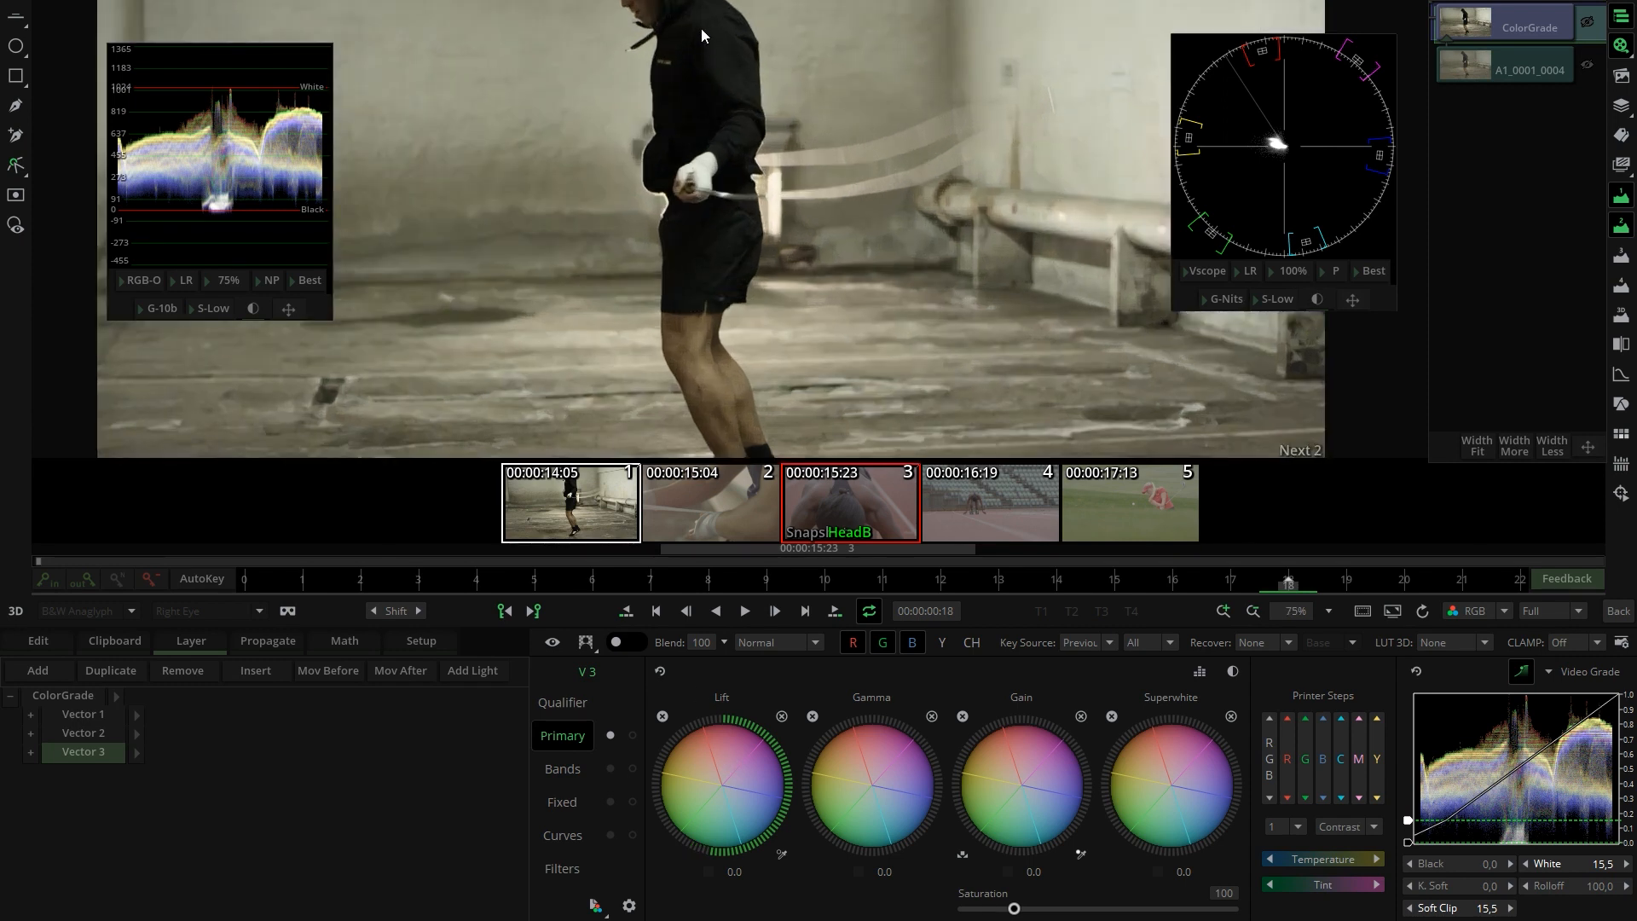
Step: Toggle Vector 3's visibility to compare the lifted blacks, and set its K. Soft to 34.0
left_click(551, 644)
scroll(754, 377, "down", 1)
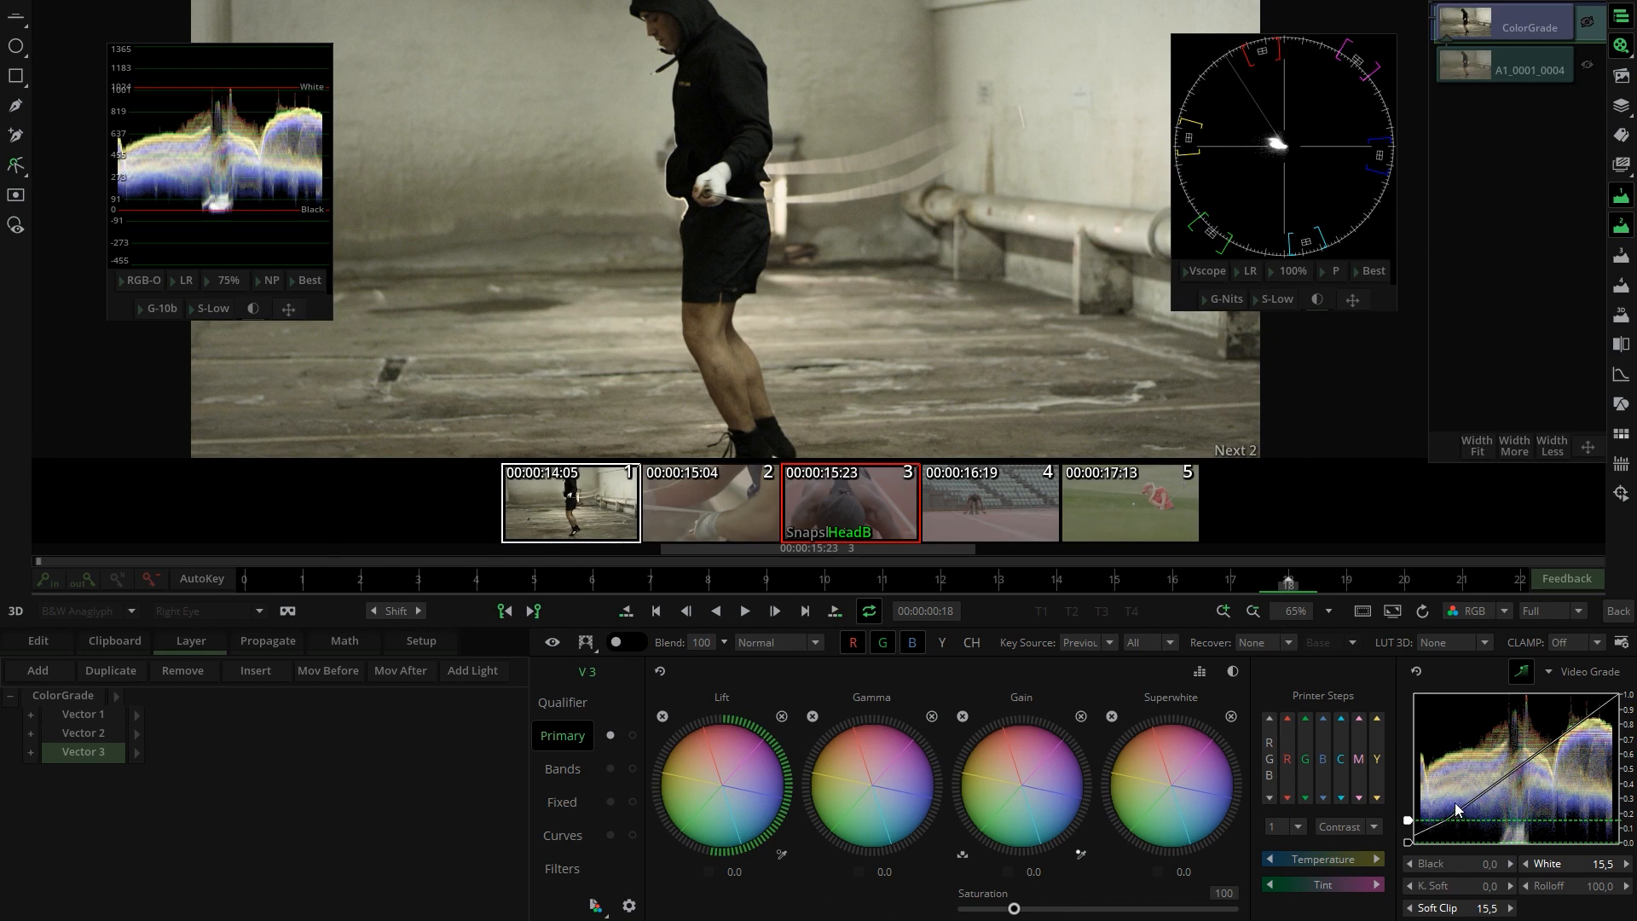
mouse_move(1449, 885)
left_mouse_down()
mouse_move(1626, 883)
mouse_move(1461, 873)
left_mouse_up()
scroll(639, 233, "down", 2)
scroll(732, 295, "up", 1)
scroll(731, 303, "down", 1)
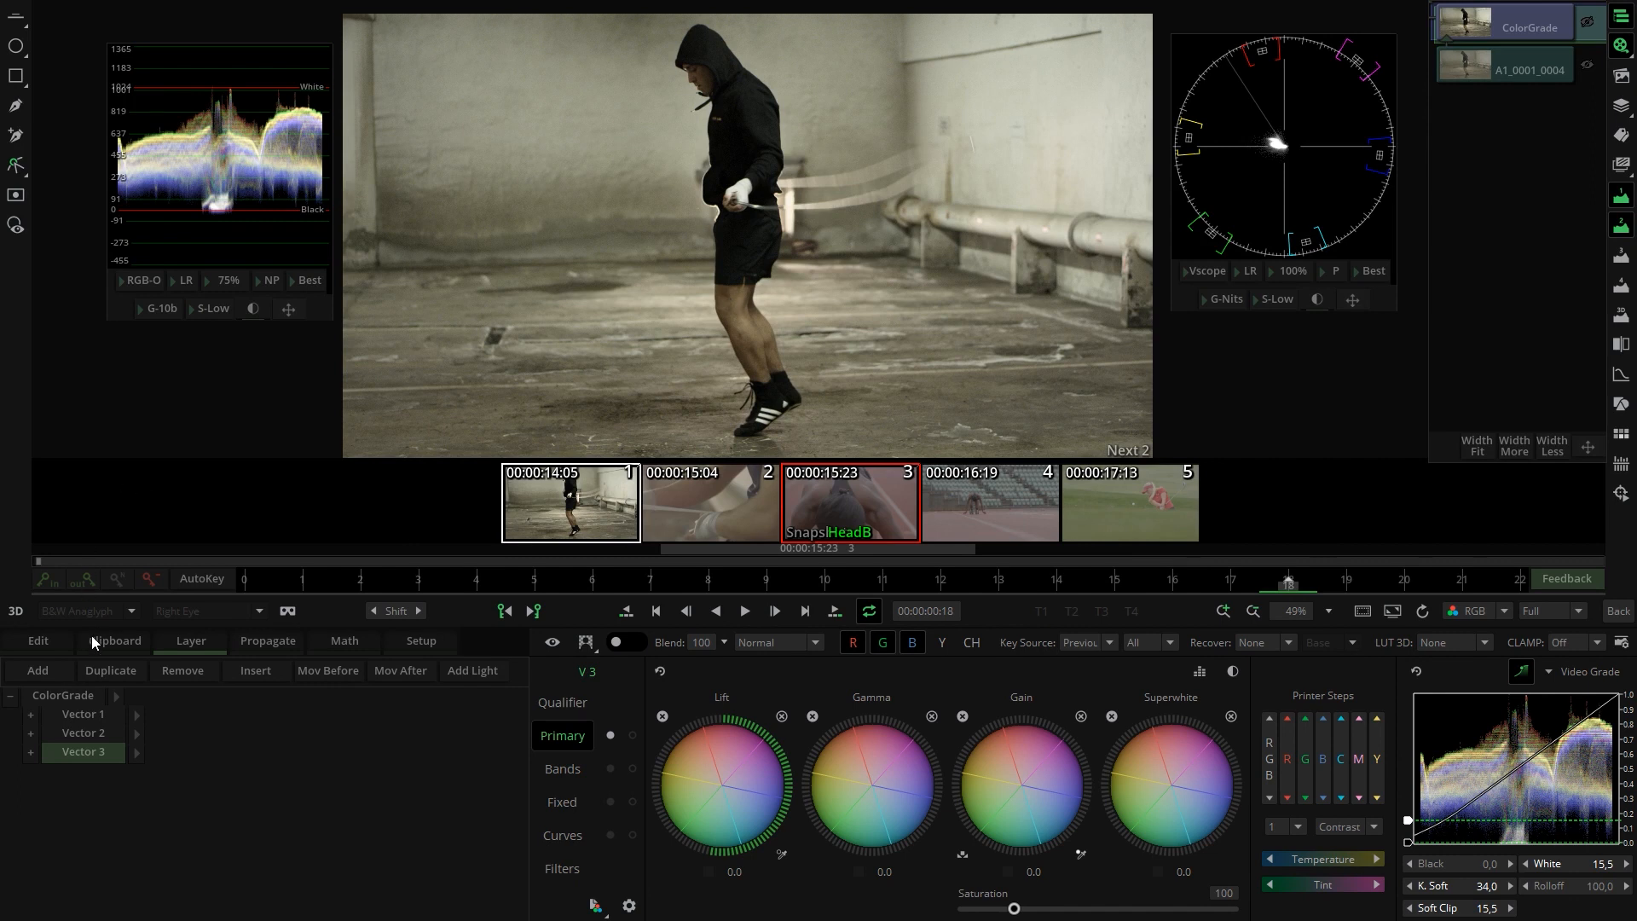
Step: Add a fourth vector and, with the Primary wheels in Offset mode, shift Lift Offset and Gain Offset toward blue to about 7.4 and 7.5
left_click(23, 674)
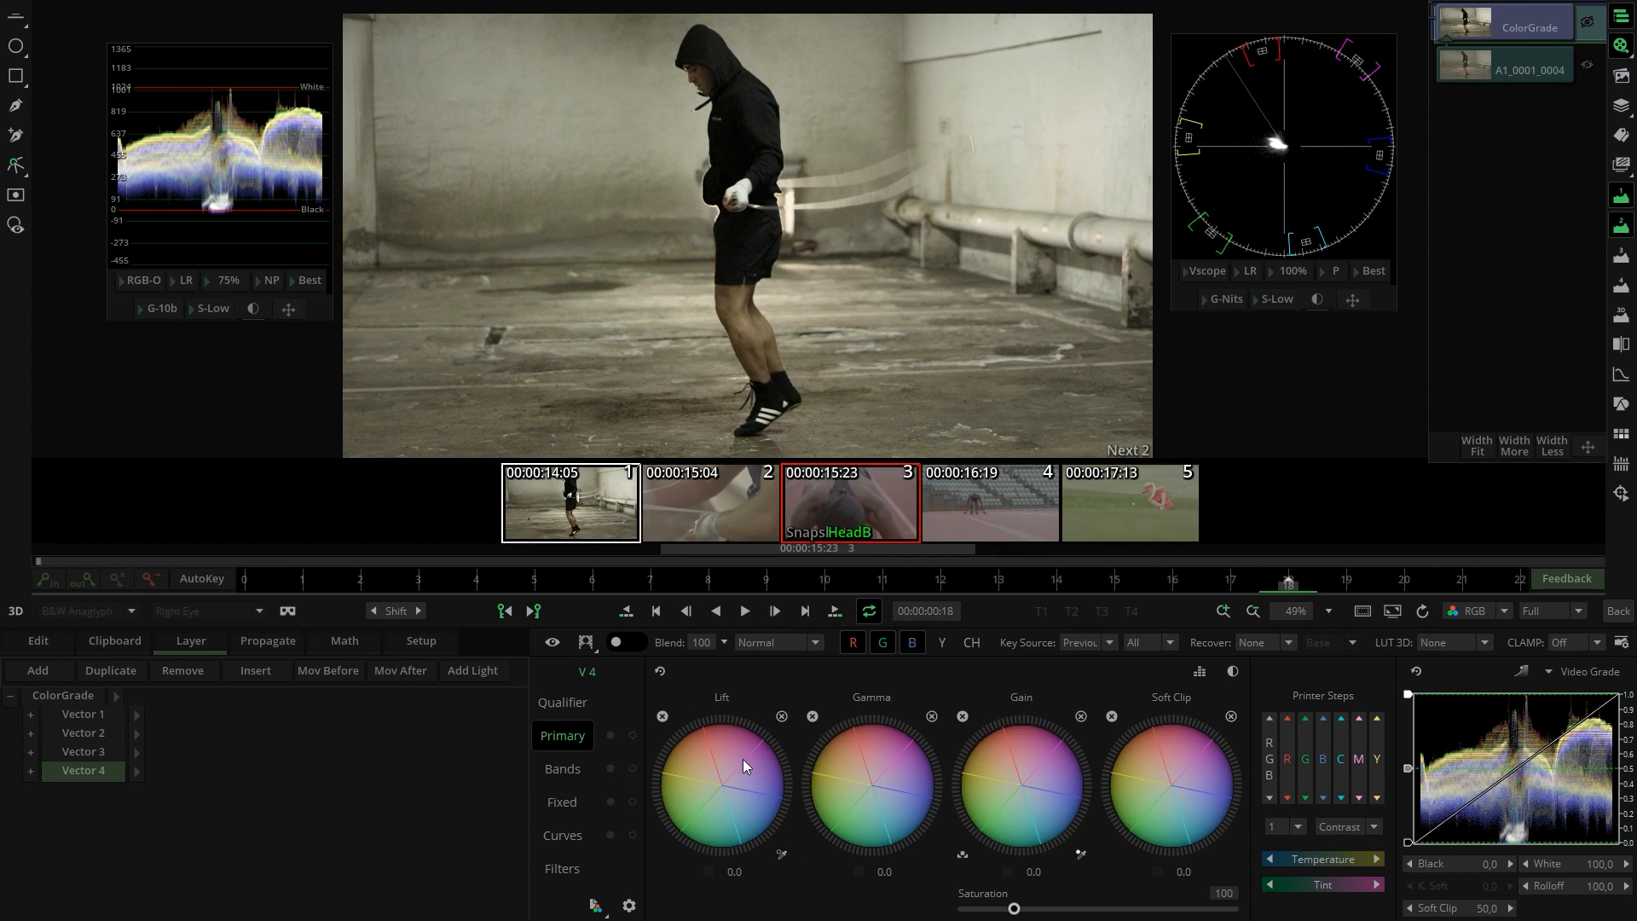
left_click(1199, 671)
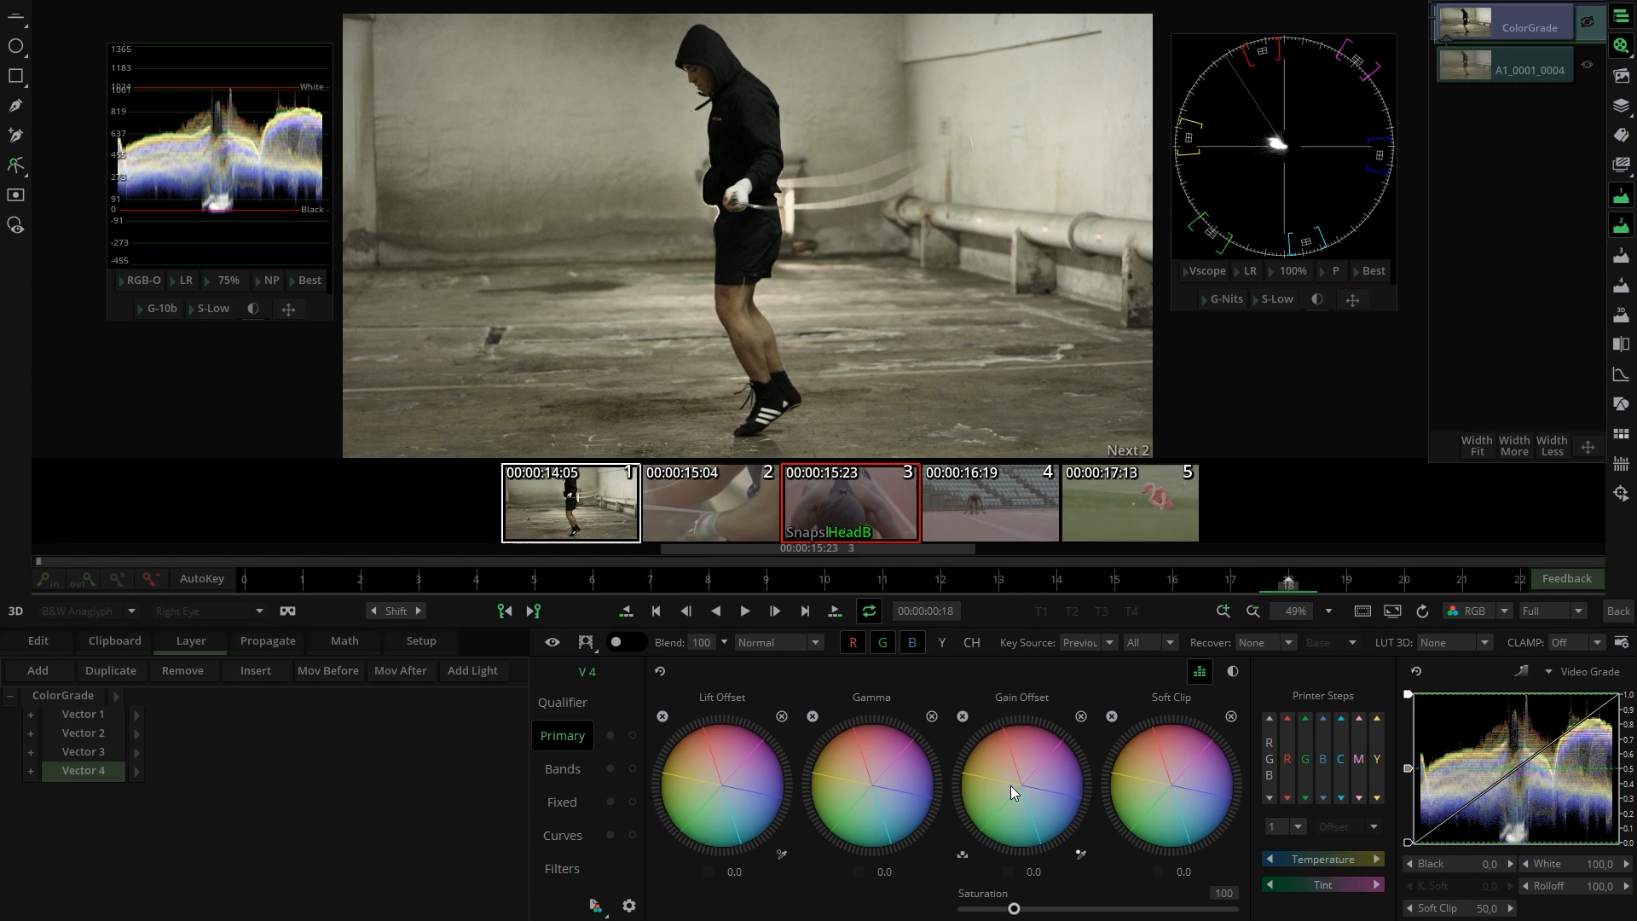
left_click_drag(1021, 787, 1076, 809)
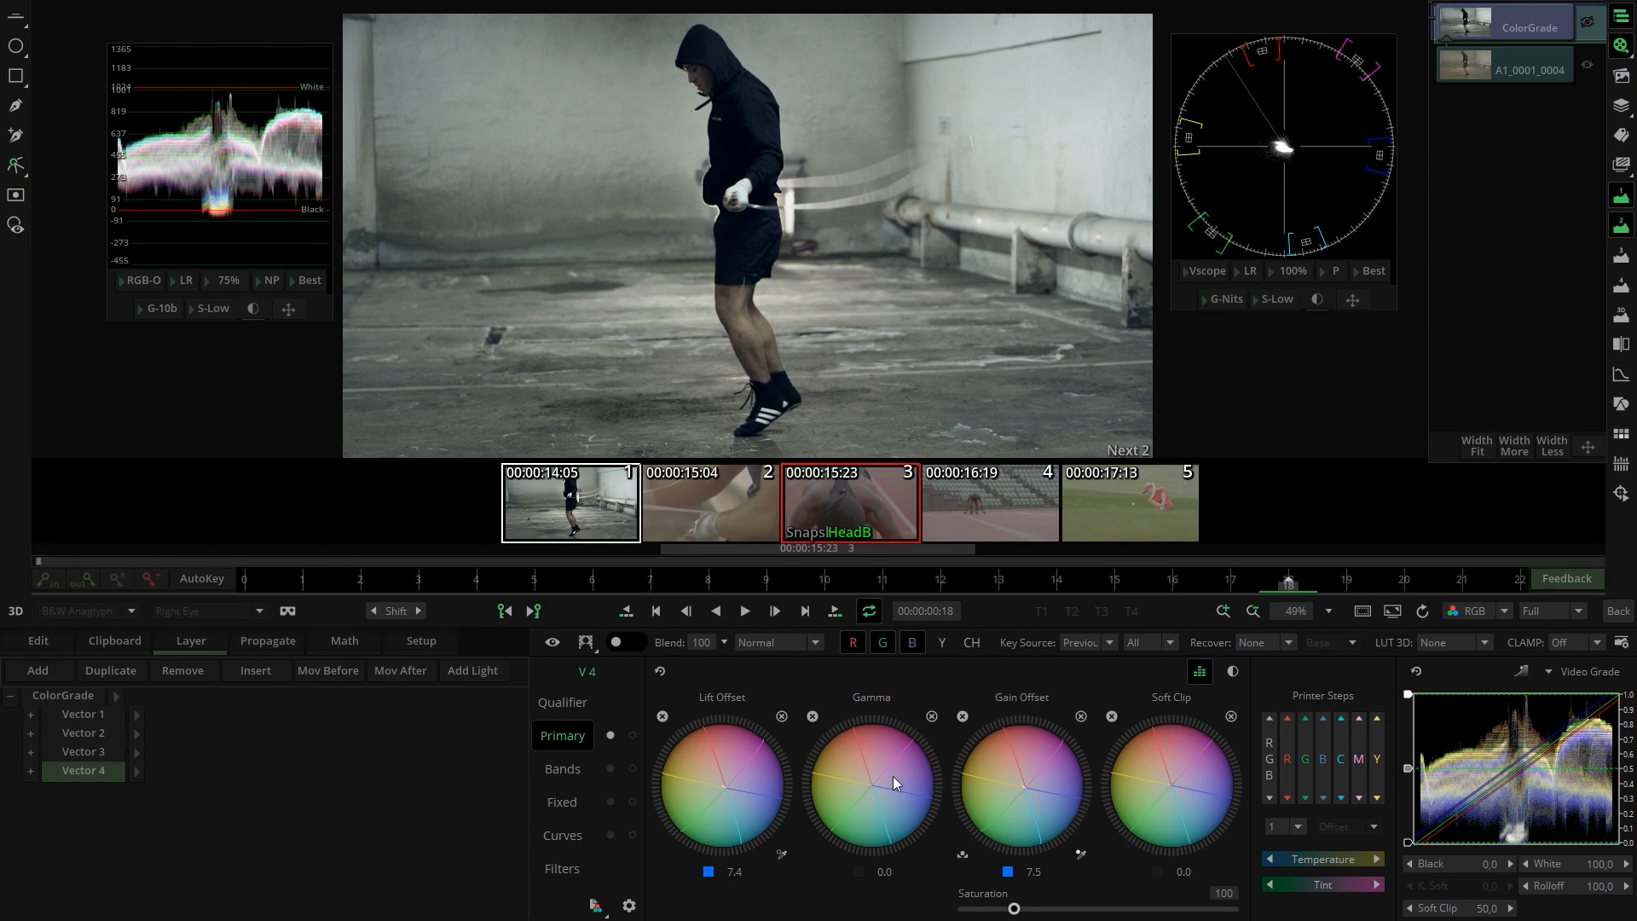
left_click_drag(1018, 783, 1014, 779)
Step: Push Vector 4's Highlights band toward blue to about 12.2 and compare the image with and without the ColorGrade layer
left_click(554, 772)
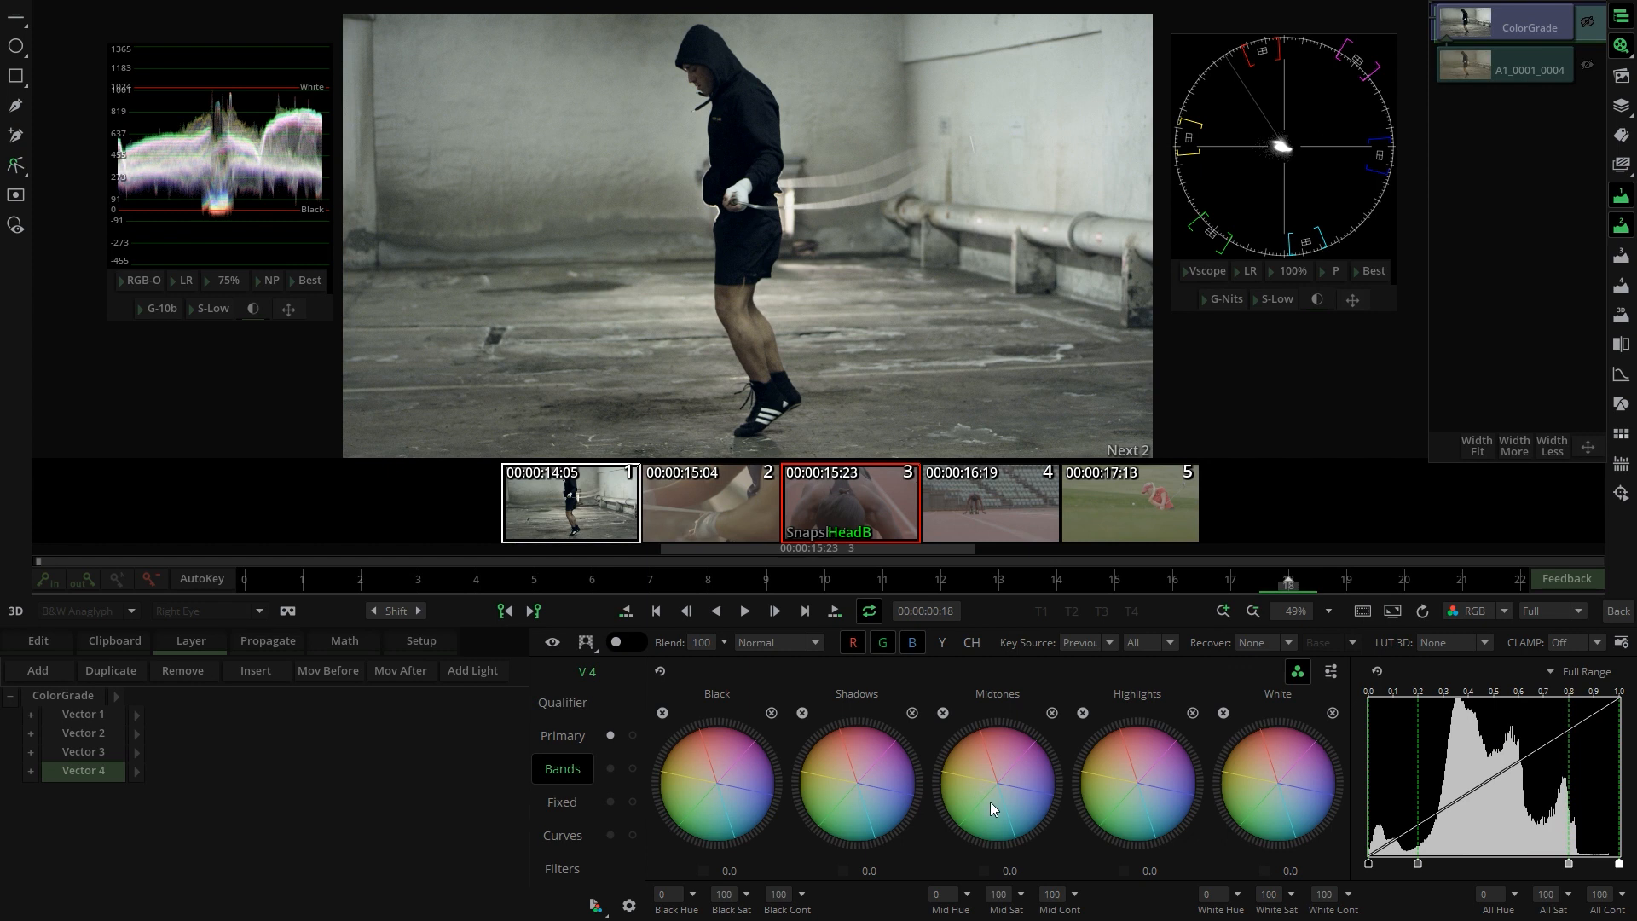
left_click_drag(1139, 784, 1240, 817)
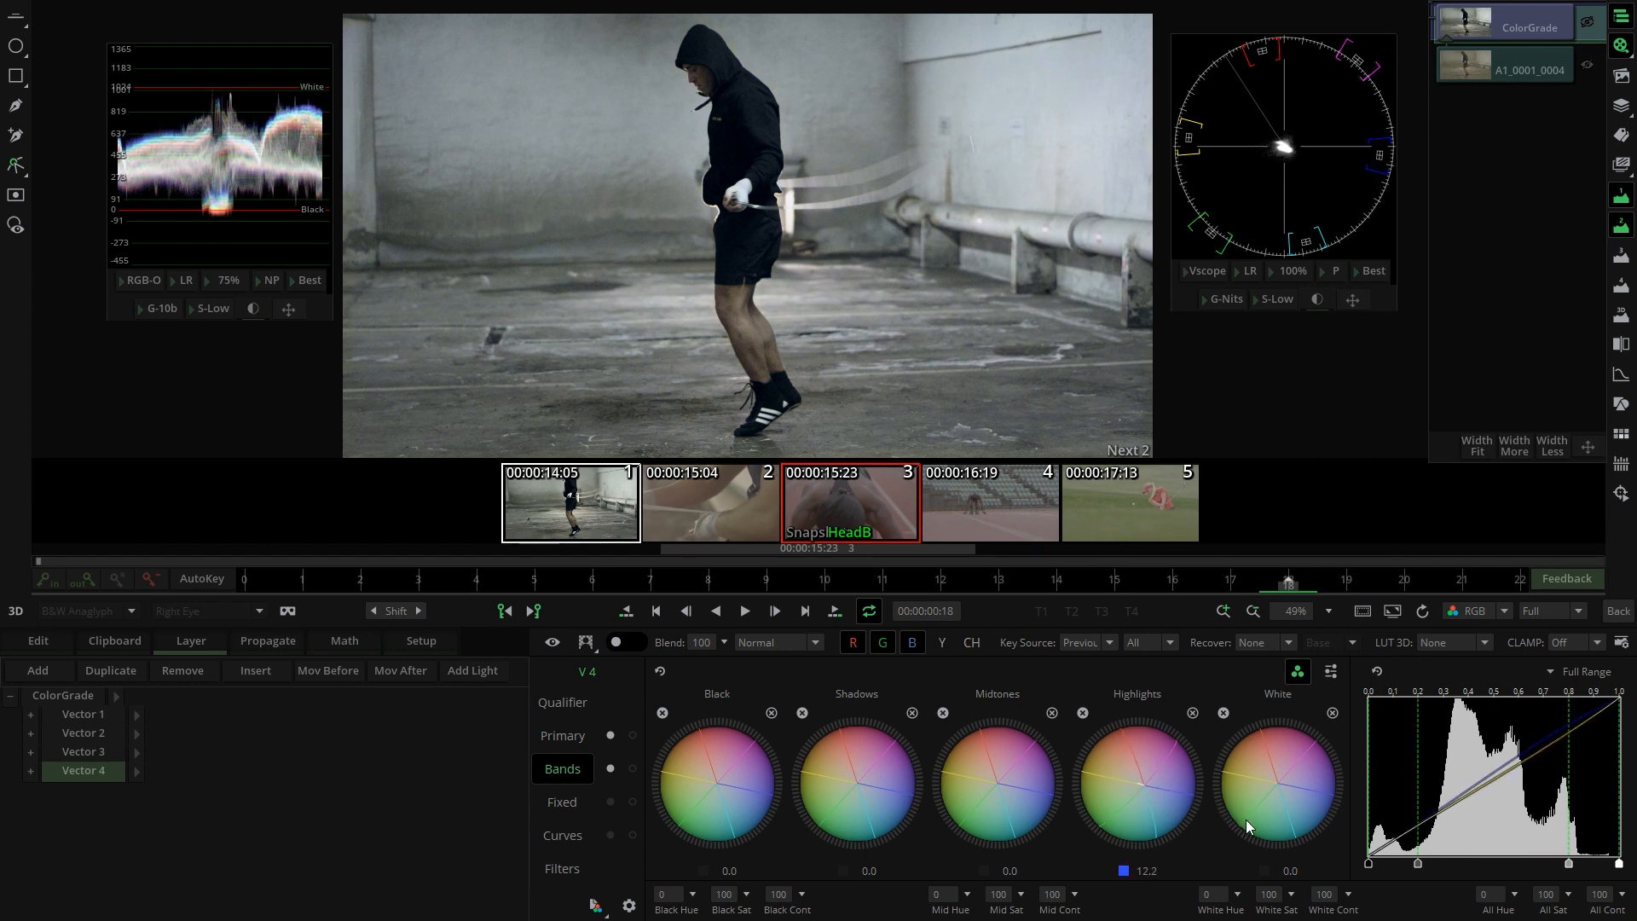
scroll(800, 293, "down", 2)
scroll(800, 293, "up", 1)
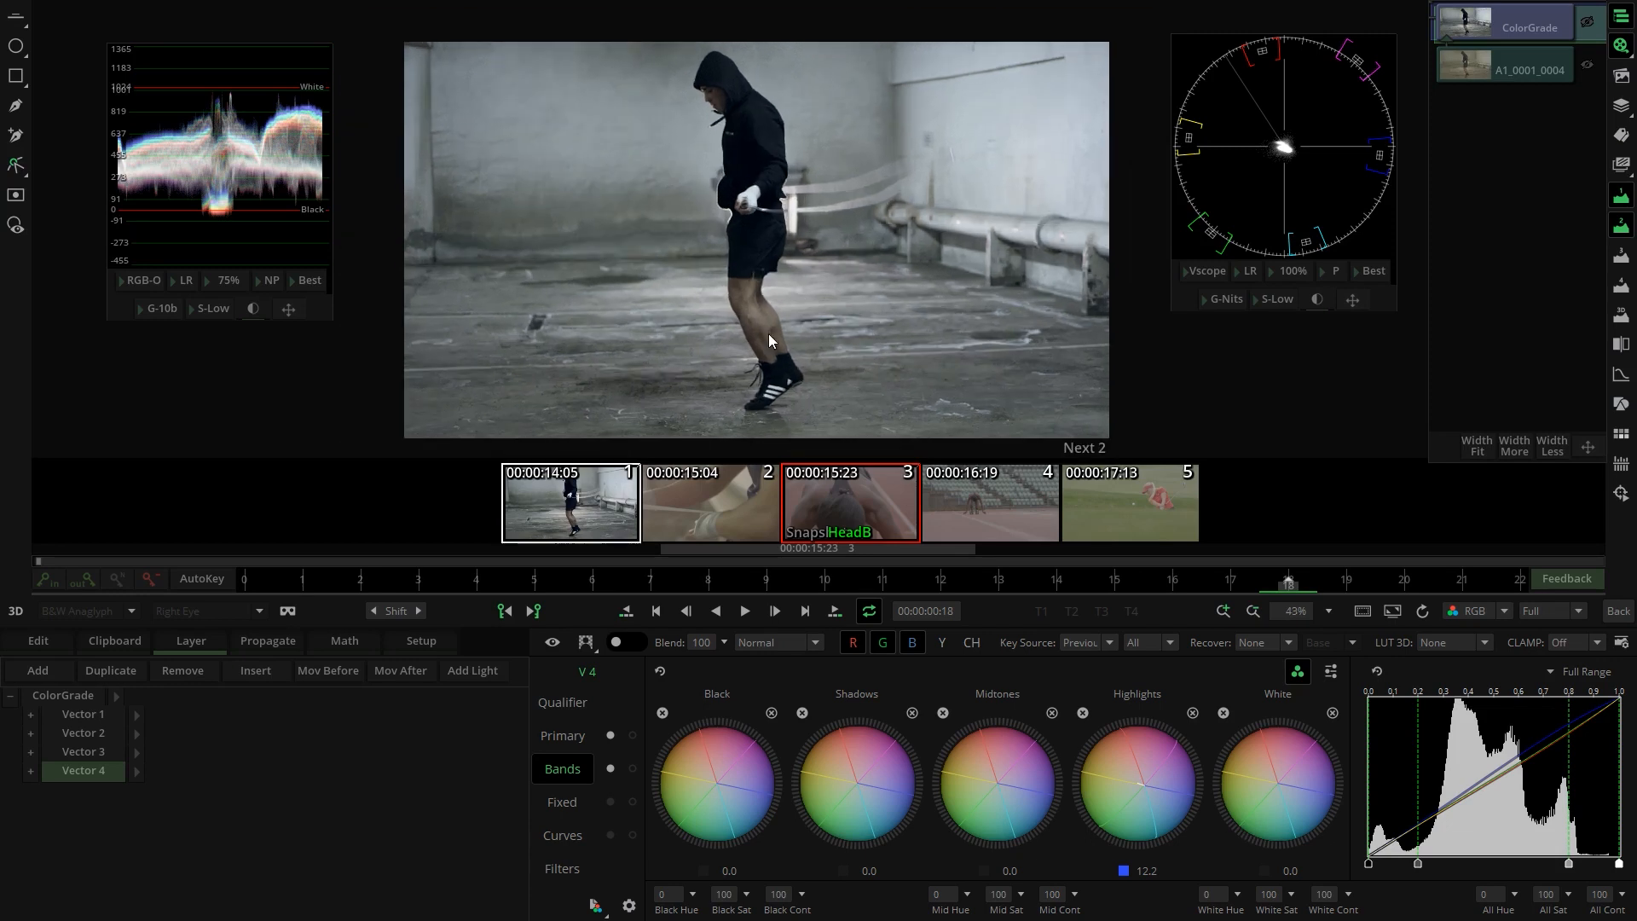
left_click_drag(778, 340, 795, 331)
scroll(795, 330, "up", 1)
scroll(795, 331, "down", 1)
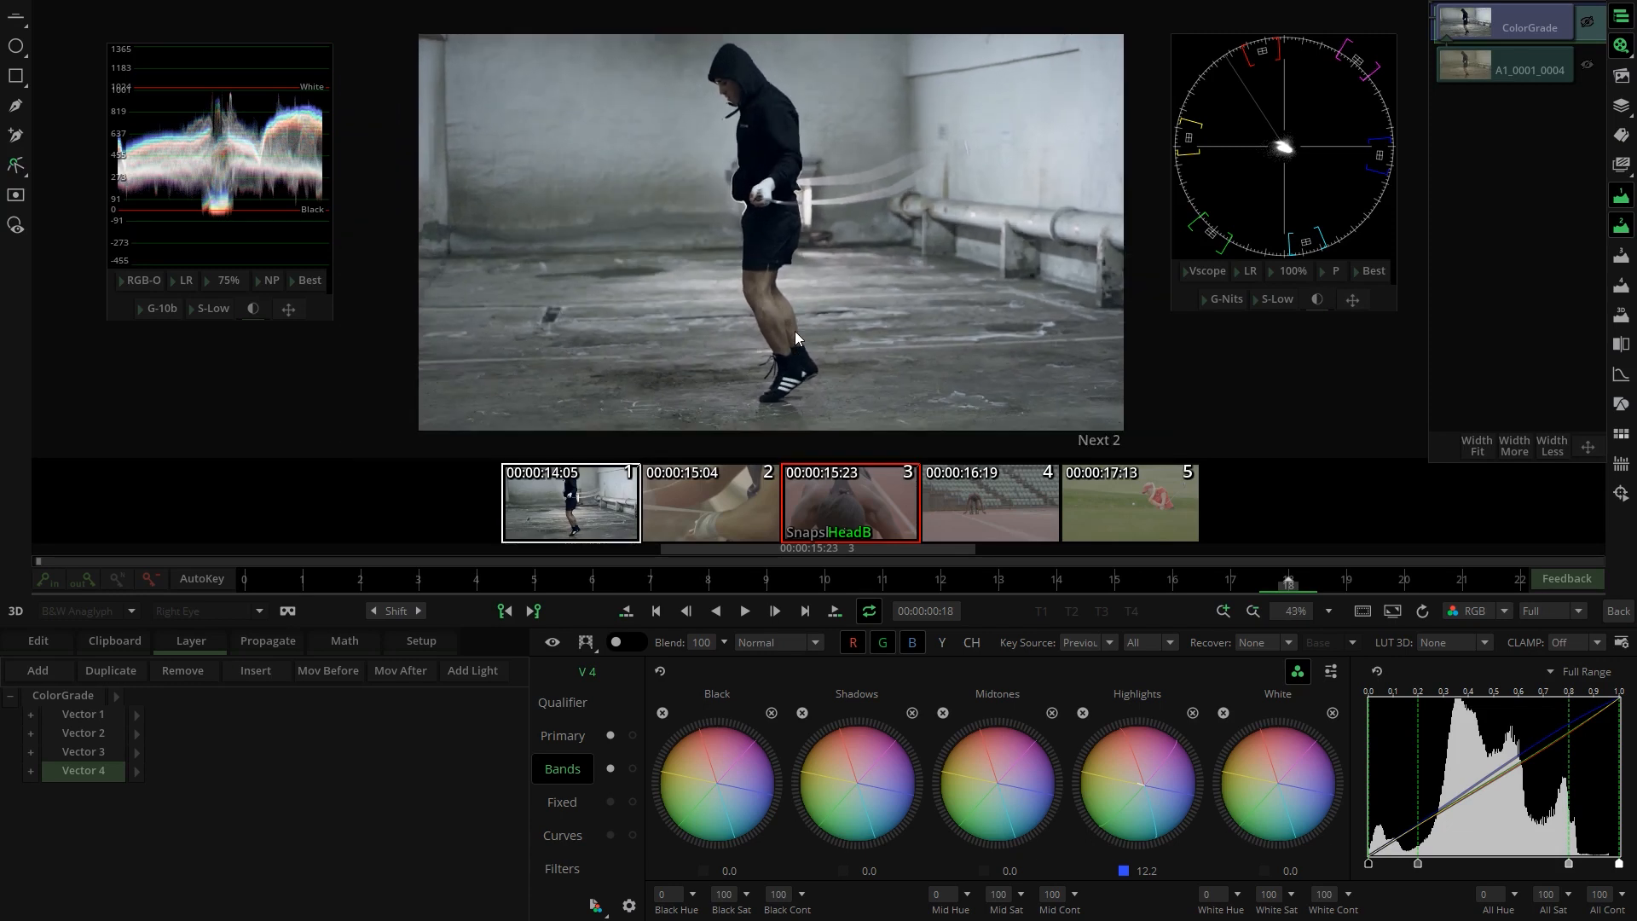
left_click(1588, 24)
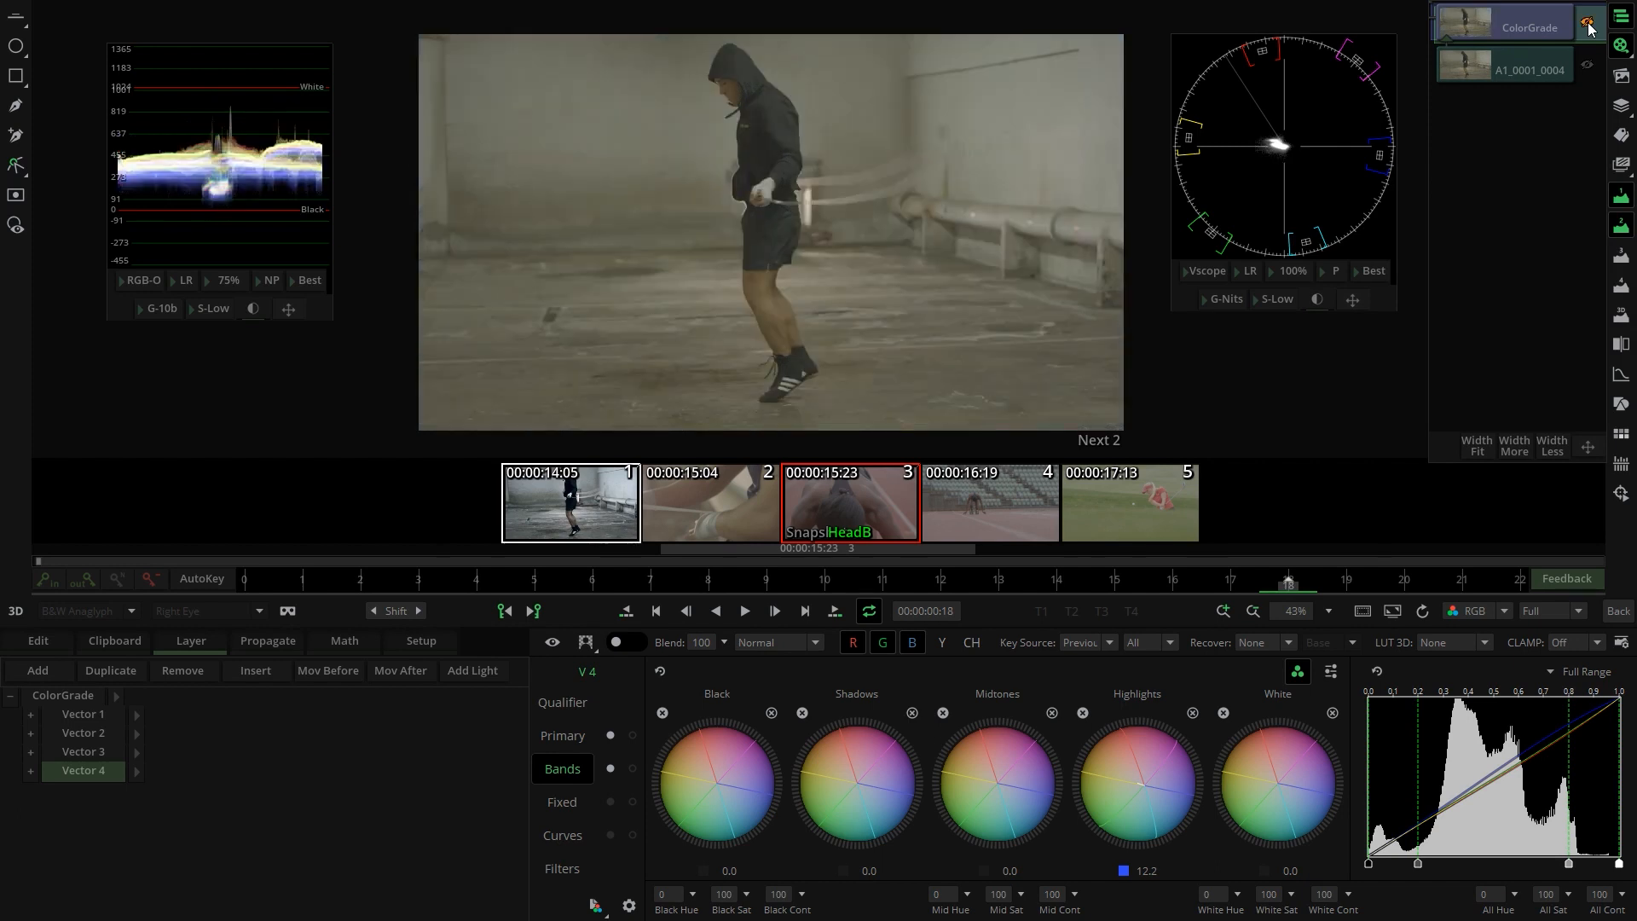
left_click(1588, 25)
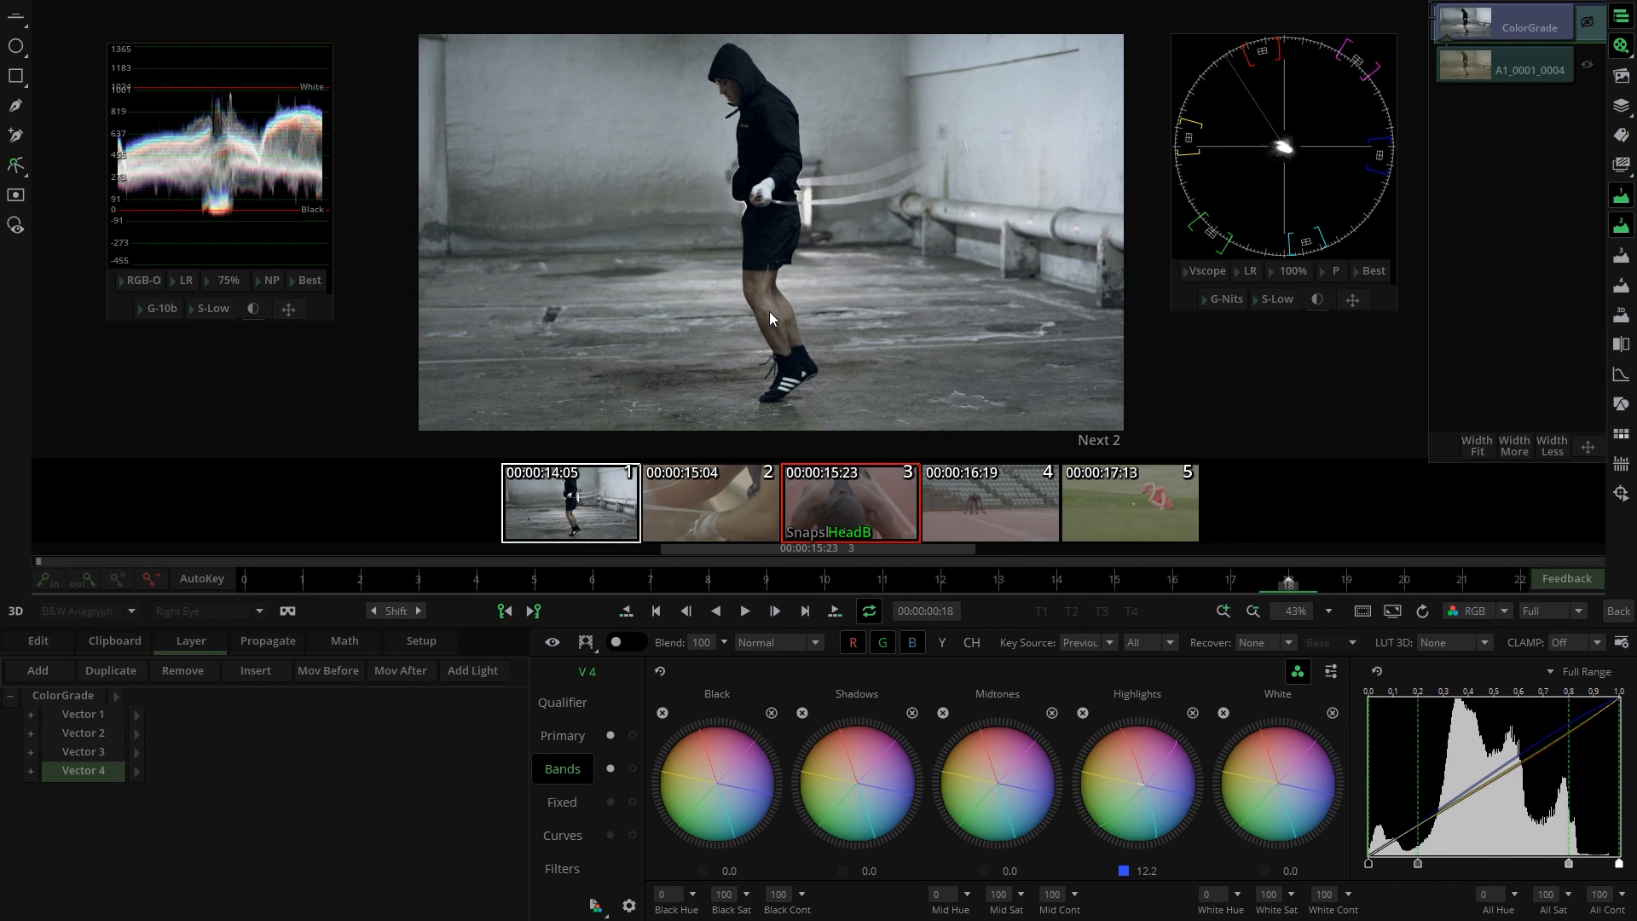
Step: Shape Vector 4's RGB curve in the enlarged curves editor by raising the highlights and pulling the shadows back down to add contrast
left_click(560, 835)
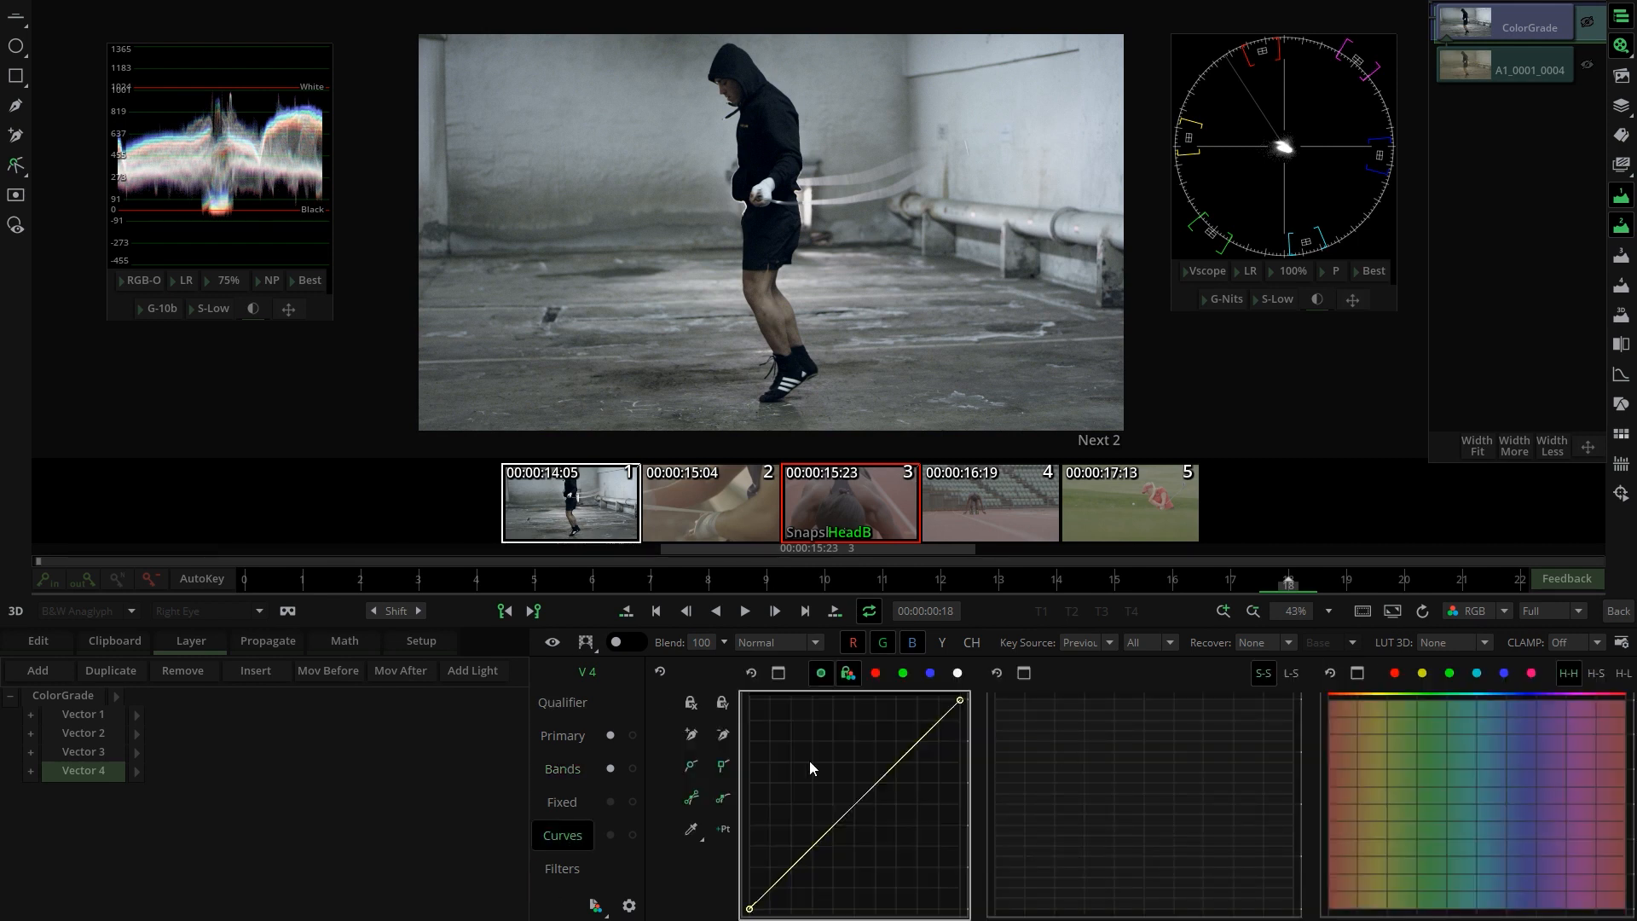
left_click(777, 673)
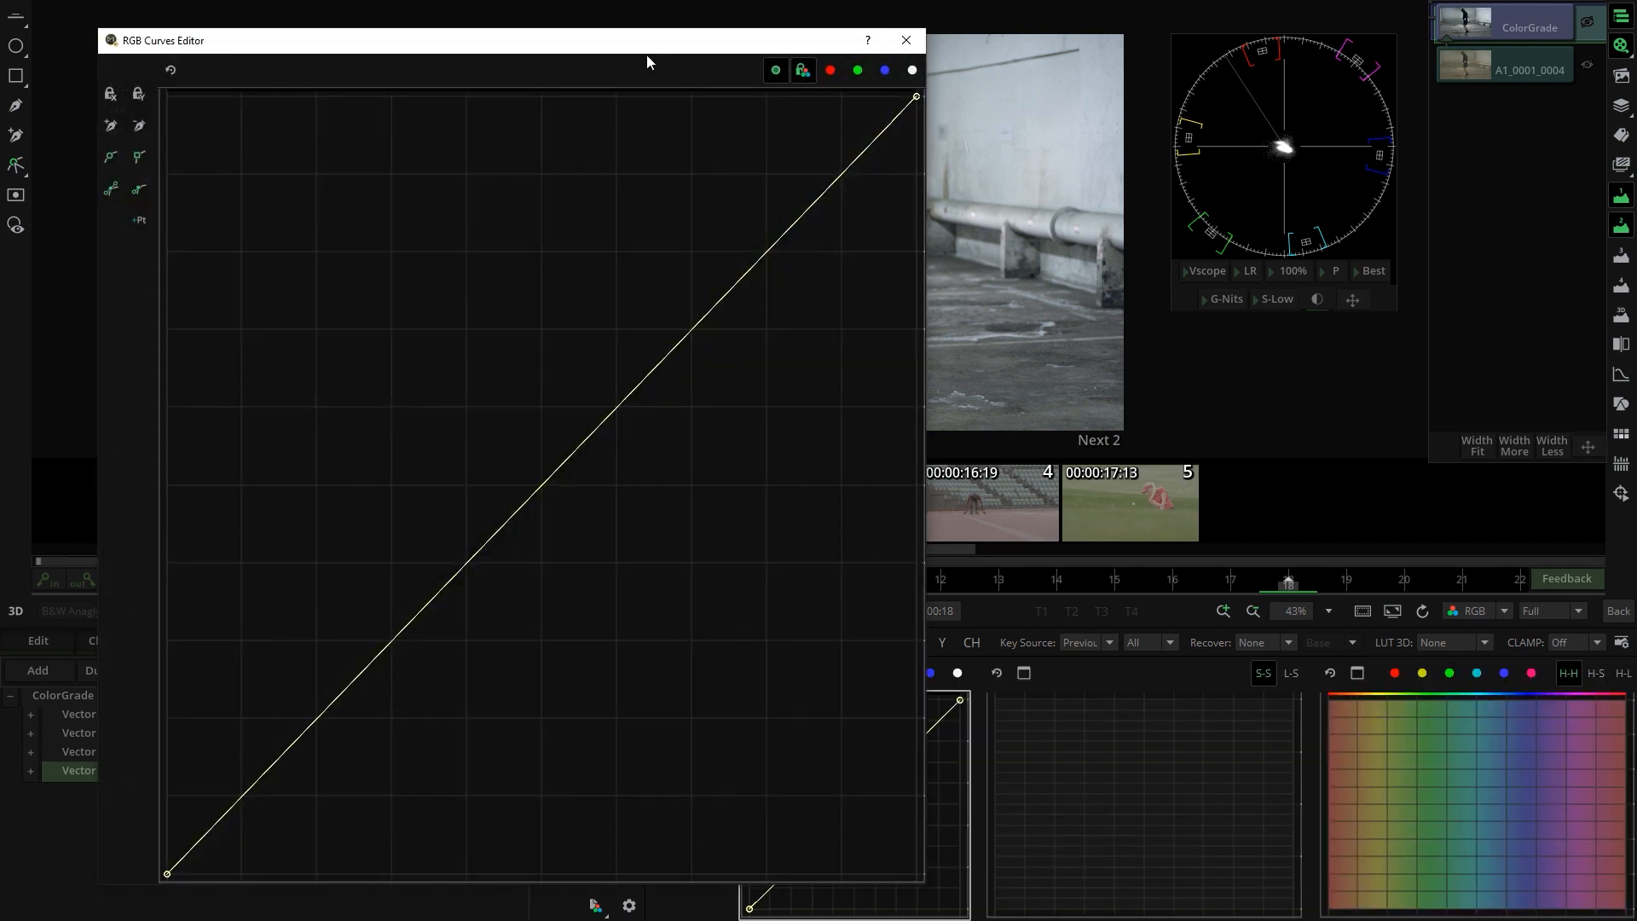
left_click_drag(651, 27, 607, 363)
left_click_drag(923, 532, 629, 486)
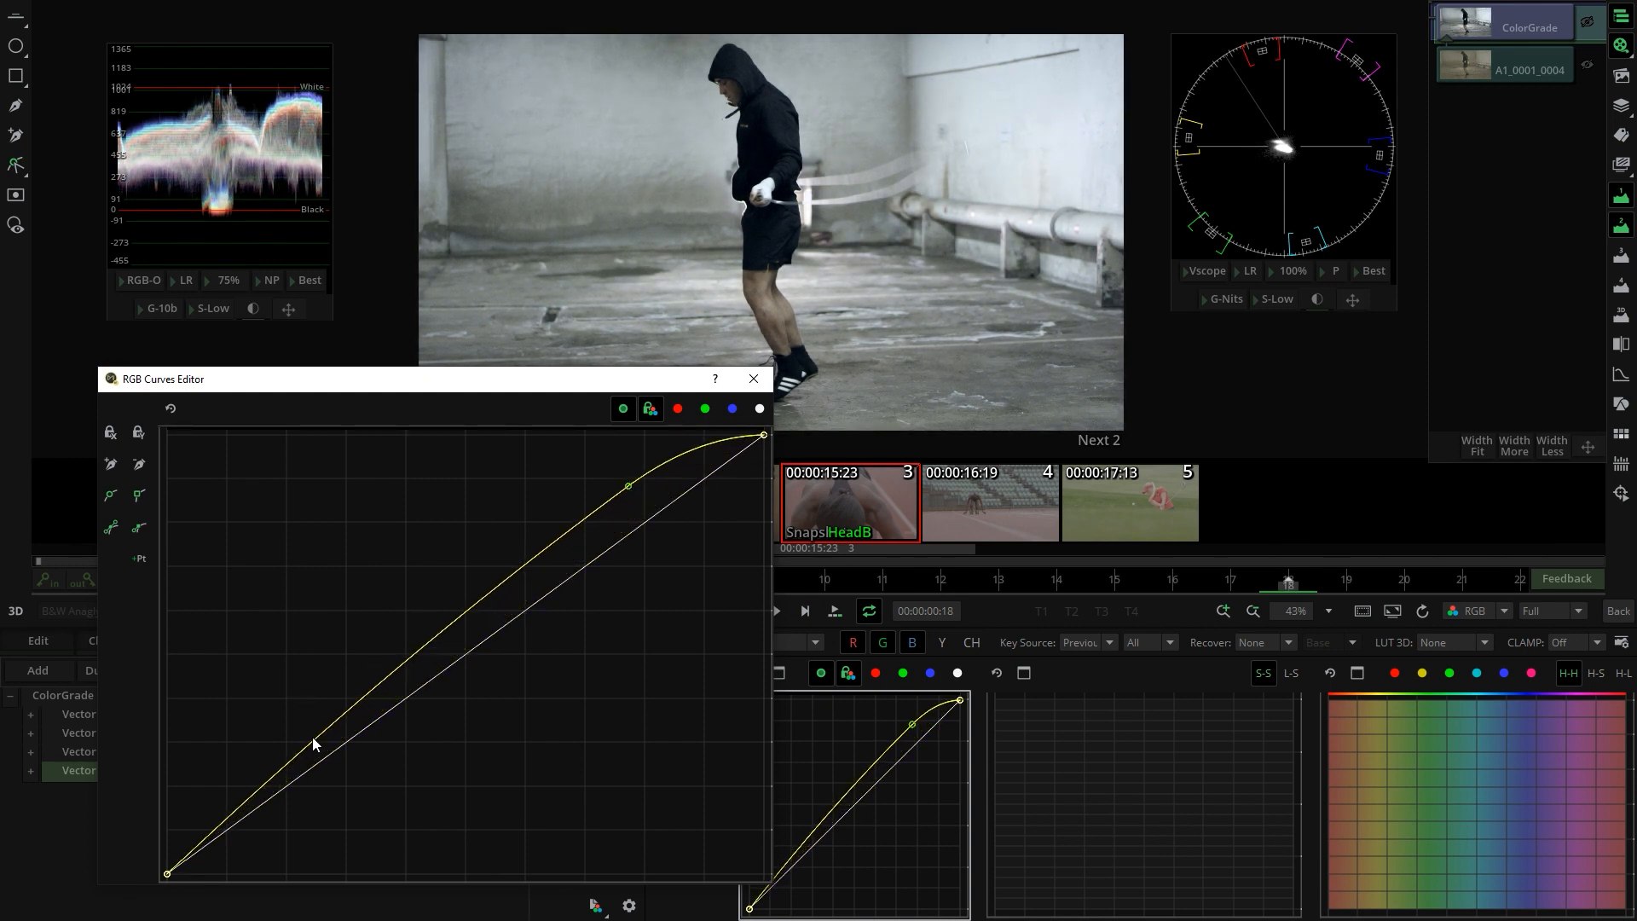
left_click_drag(302, 748, 305, 775)
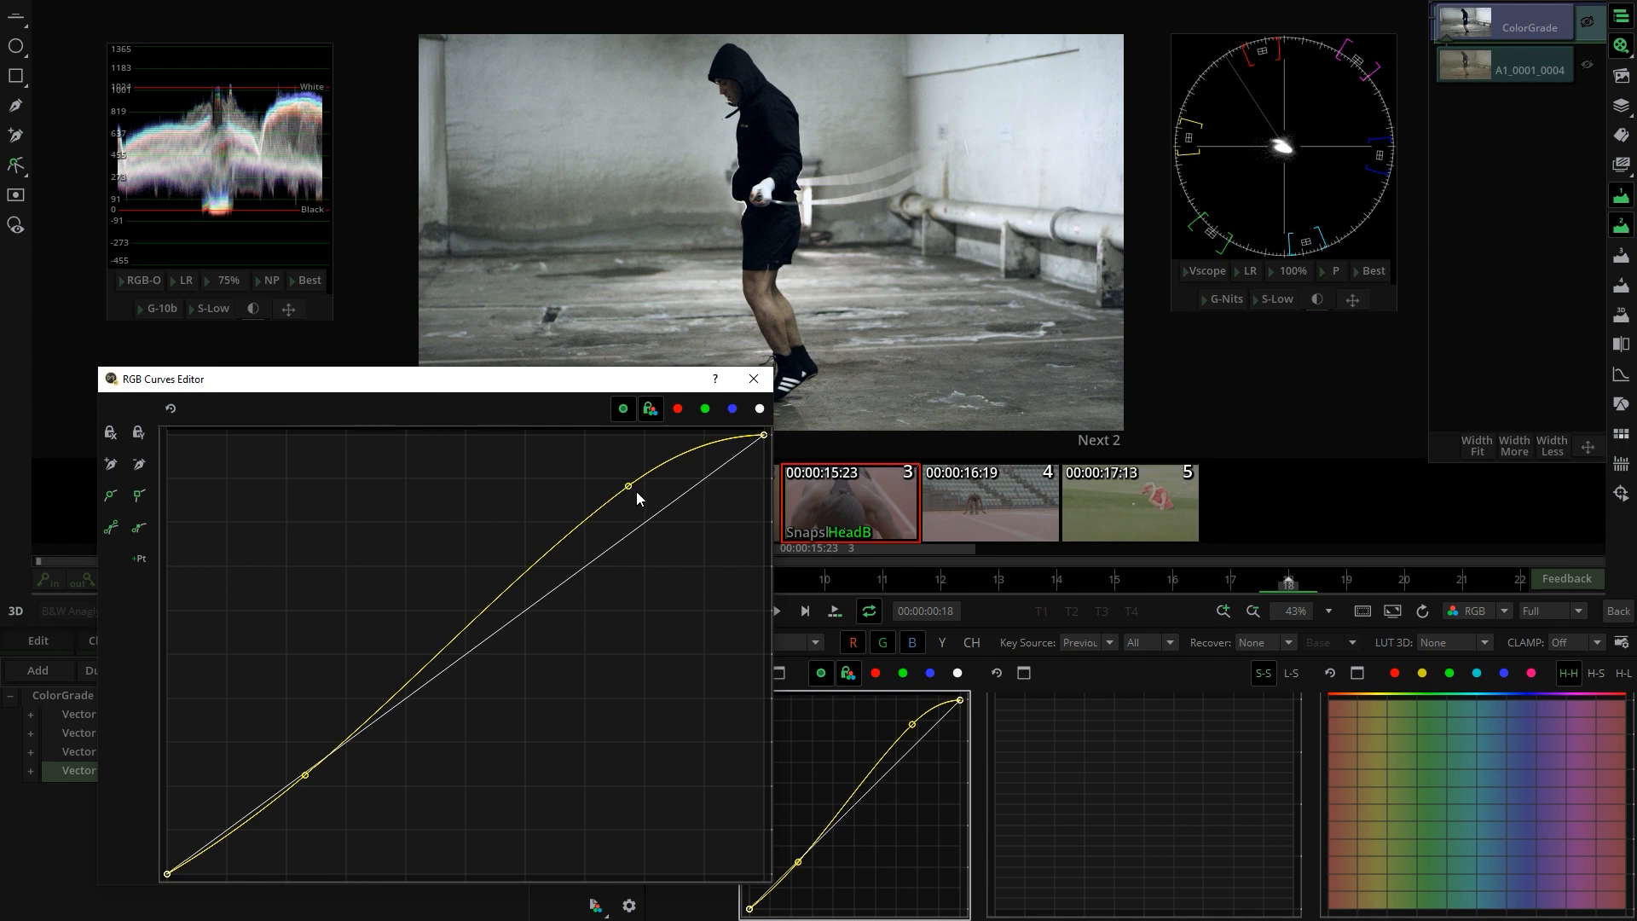
left_click(753, 379)
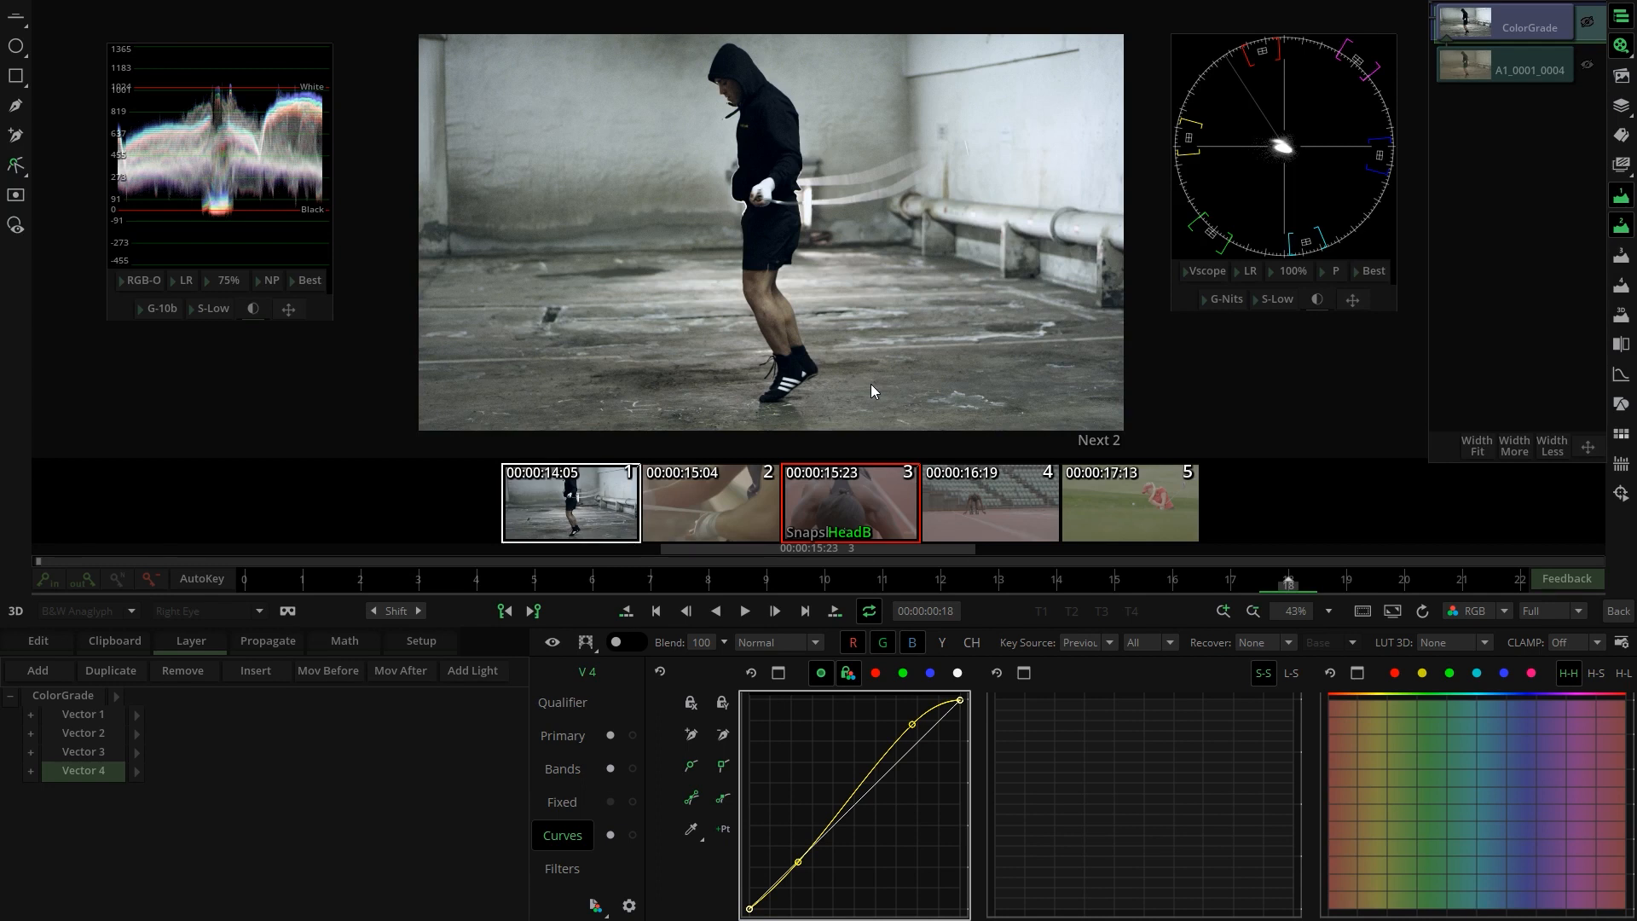
Step: Copy the first clip's grade onto the second clip and move to frame 15
left_click(694, 504)
left_click(585, 493)
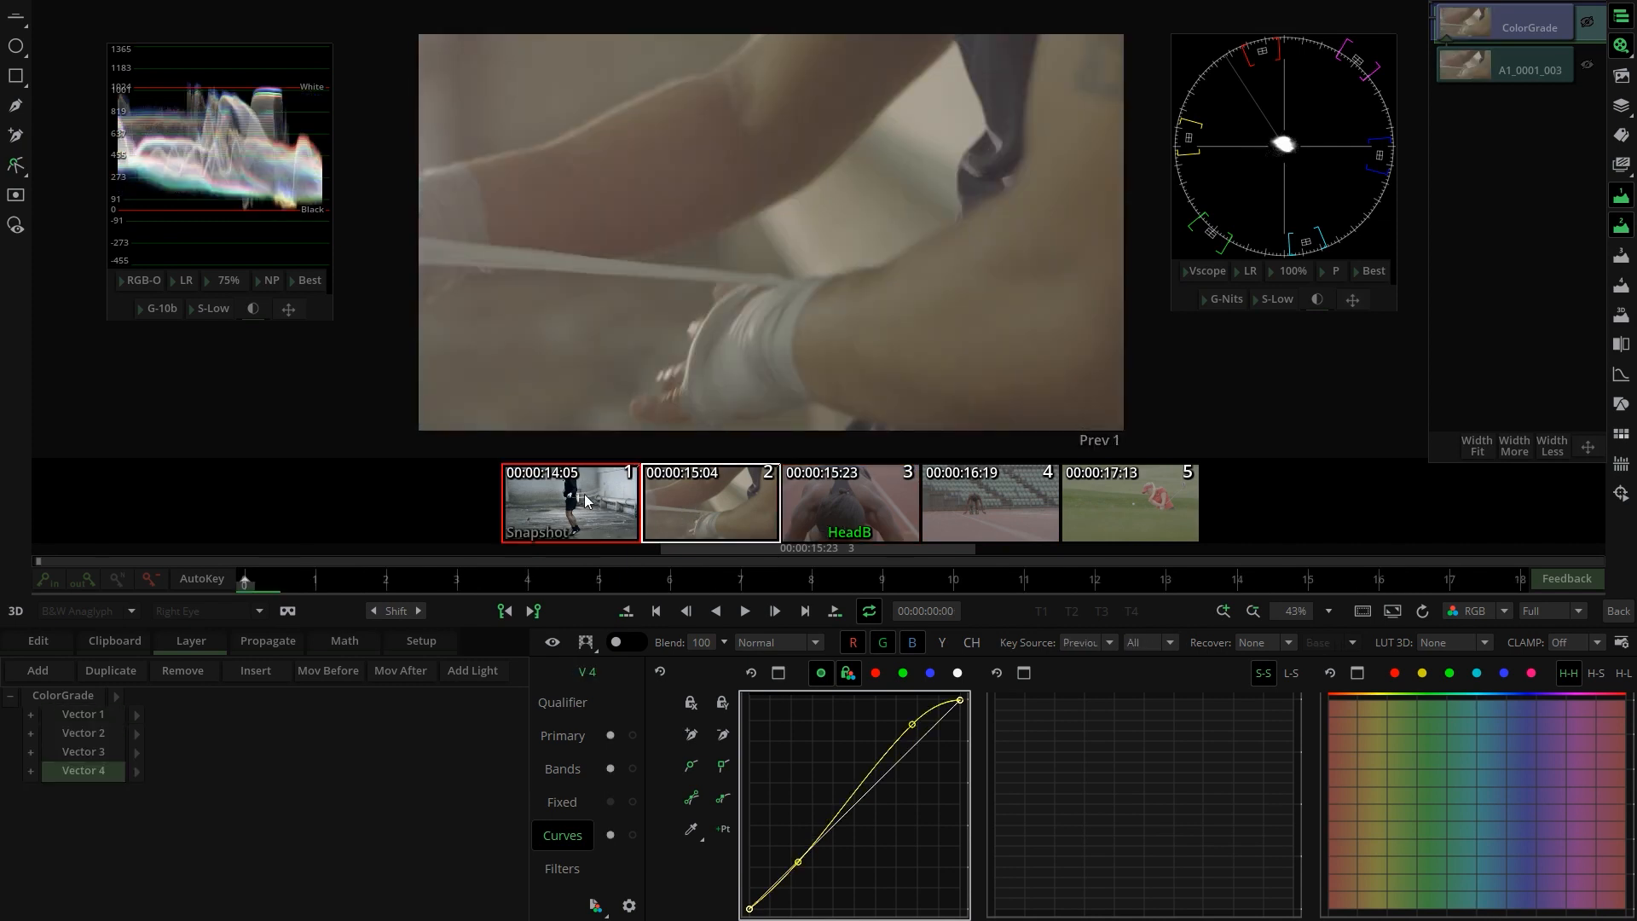
left_click_drag(356, 578, 1308, 549)
scroll(846, 332, "down", 3)
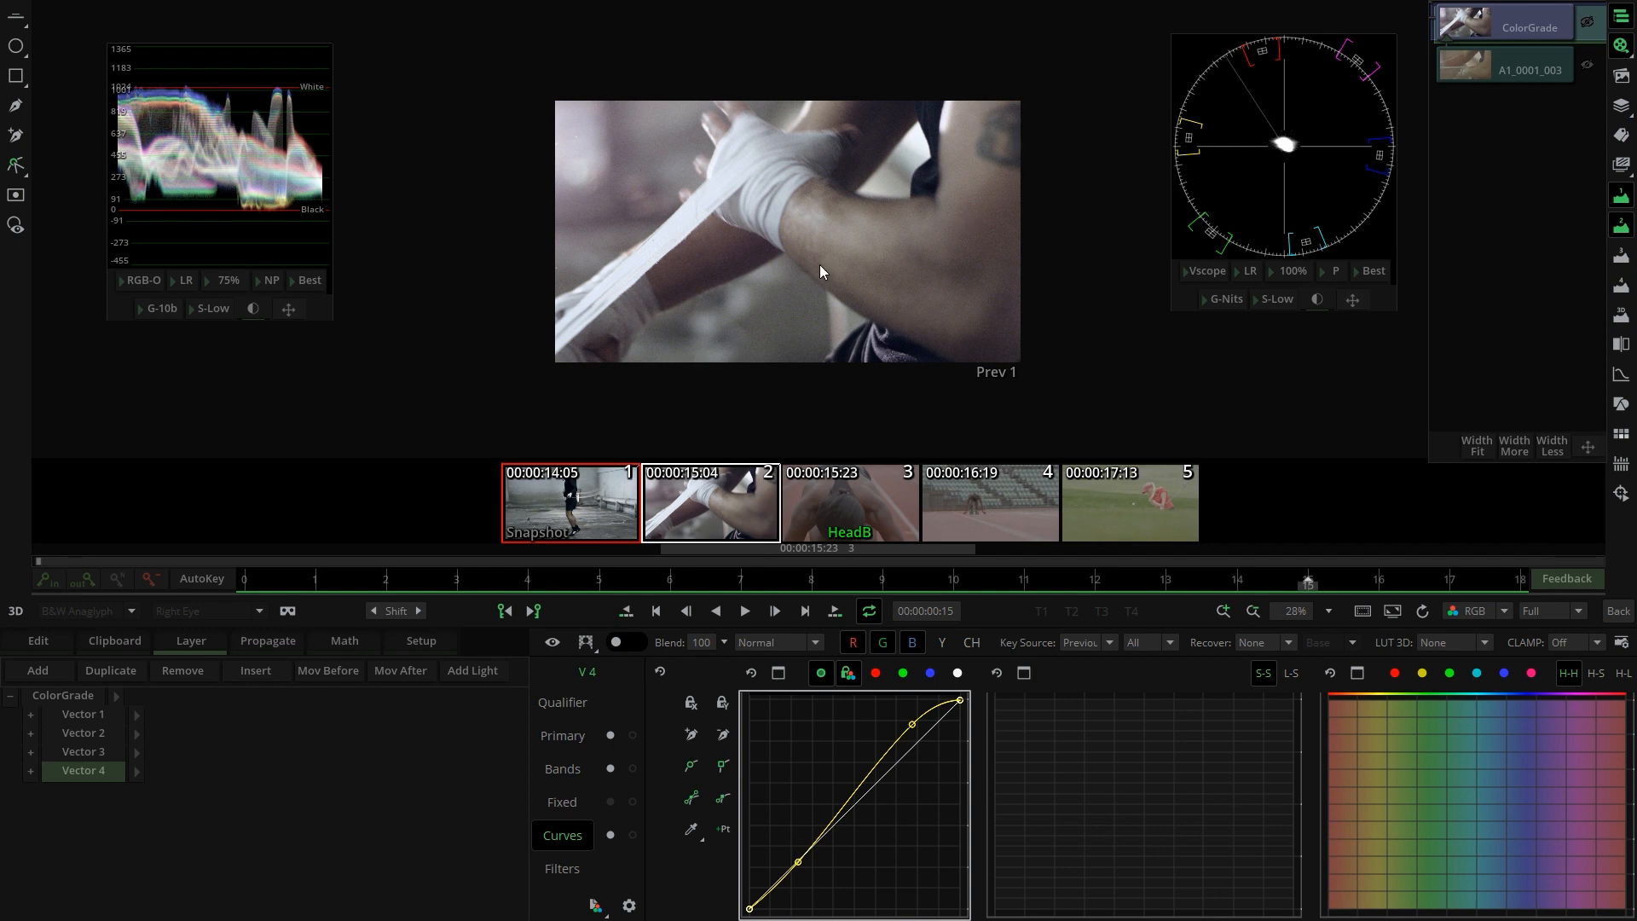
Step: Add a fifth vector and place a large, widely feathered ellipse over the wrapped hands, extending beyond the frame
left_click(41, 674)
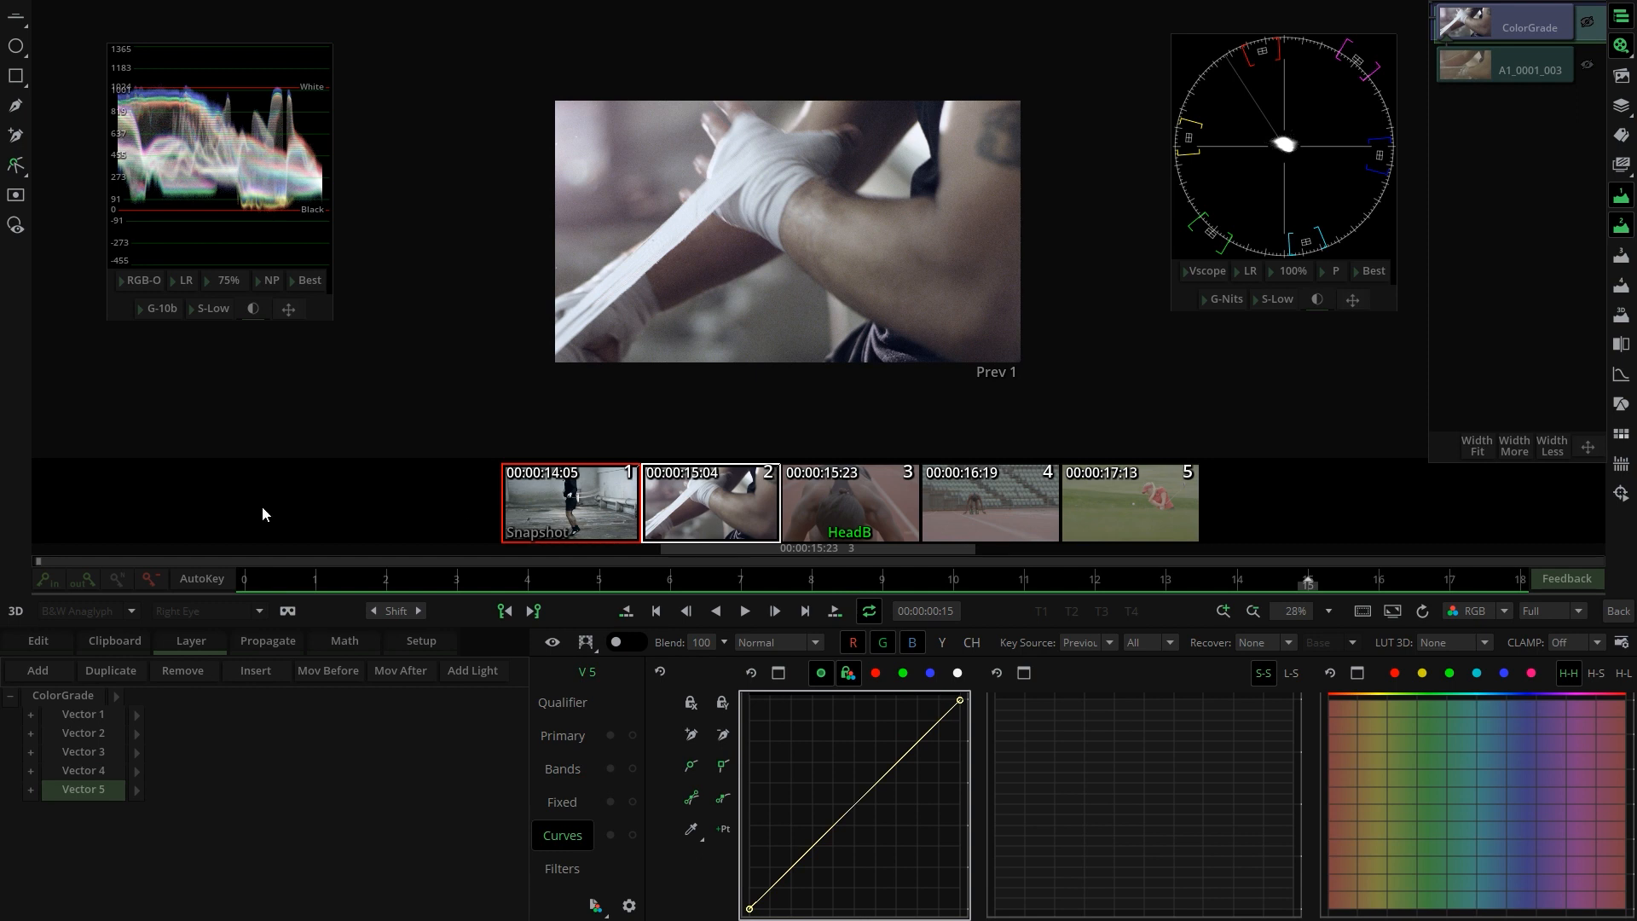
scroll(521, 148, "down", 1)
left_click_drag(665, 156, 537, 256)
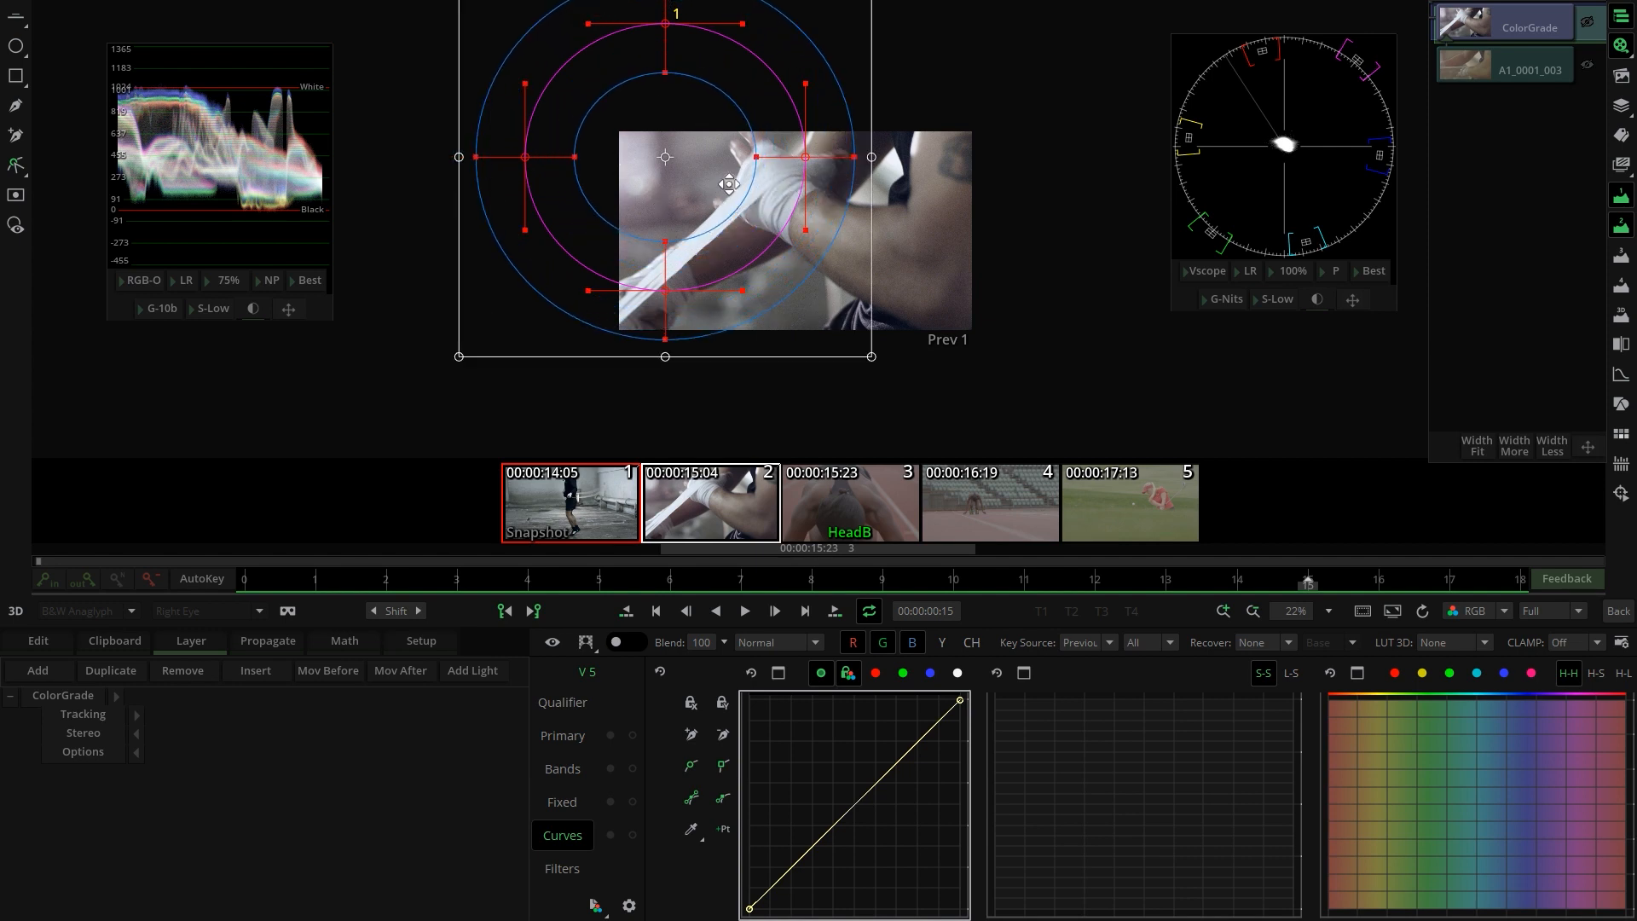
left_click_drag(742, 191, 831, 232)
scroll(757, 199, "down", 2)
left_click_drag(616, 55, 545, 5)
left_click_drag(805, 194, 772, 136)
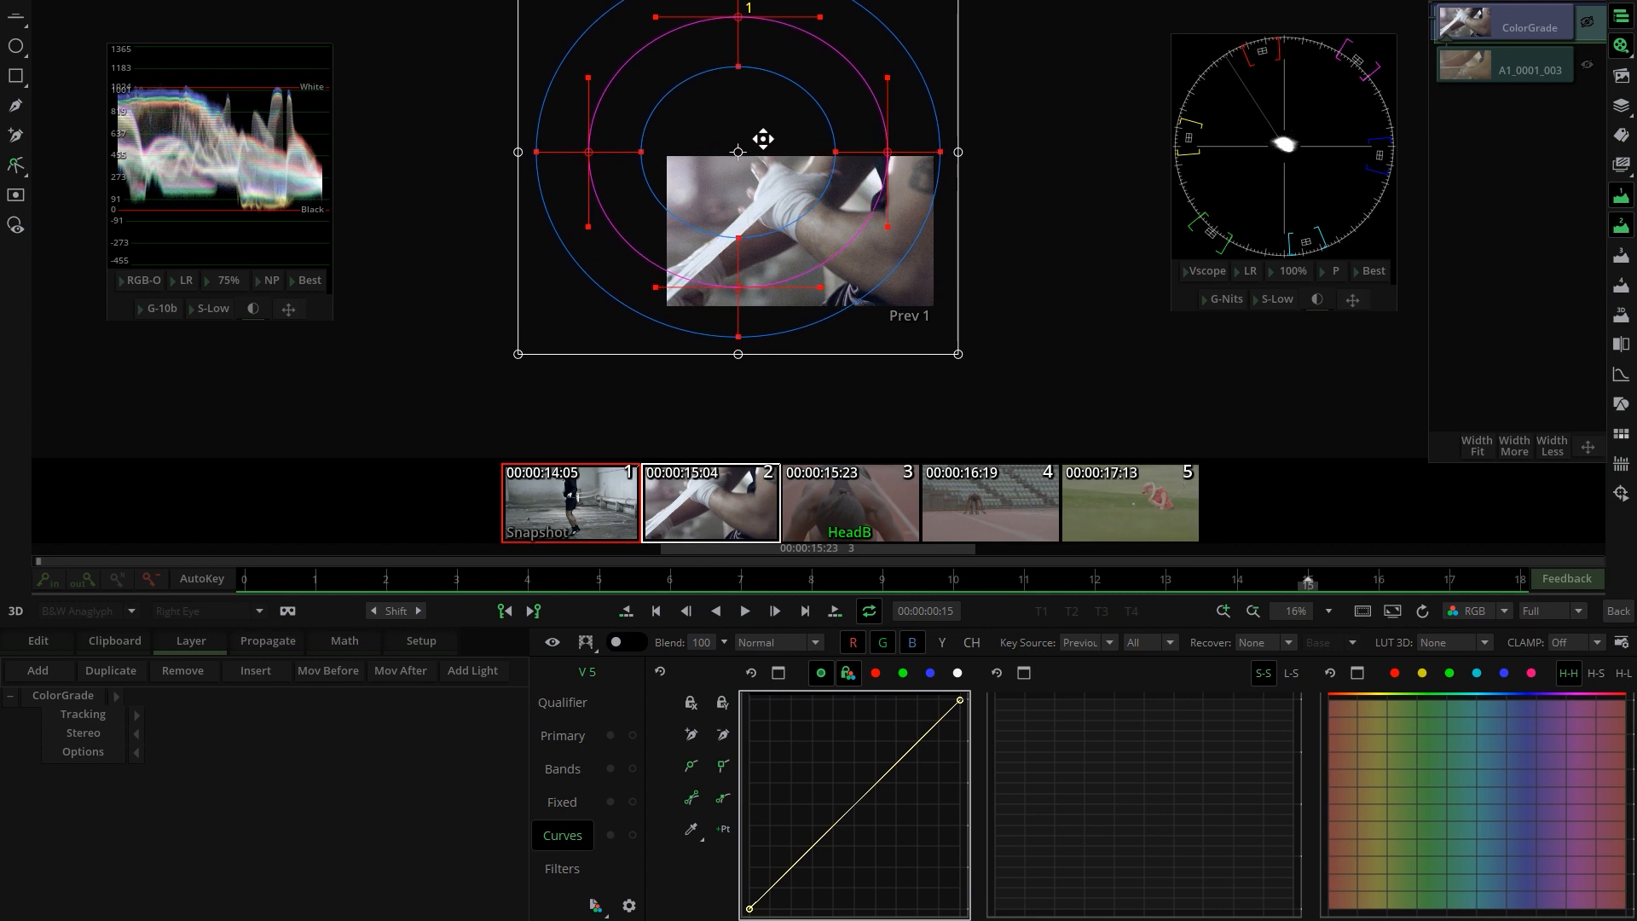
Step: Show Vector 5's Primary controls, check its mask and switch grading from the inside to the outside of the ellipse
left_click(556, 735)
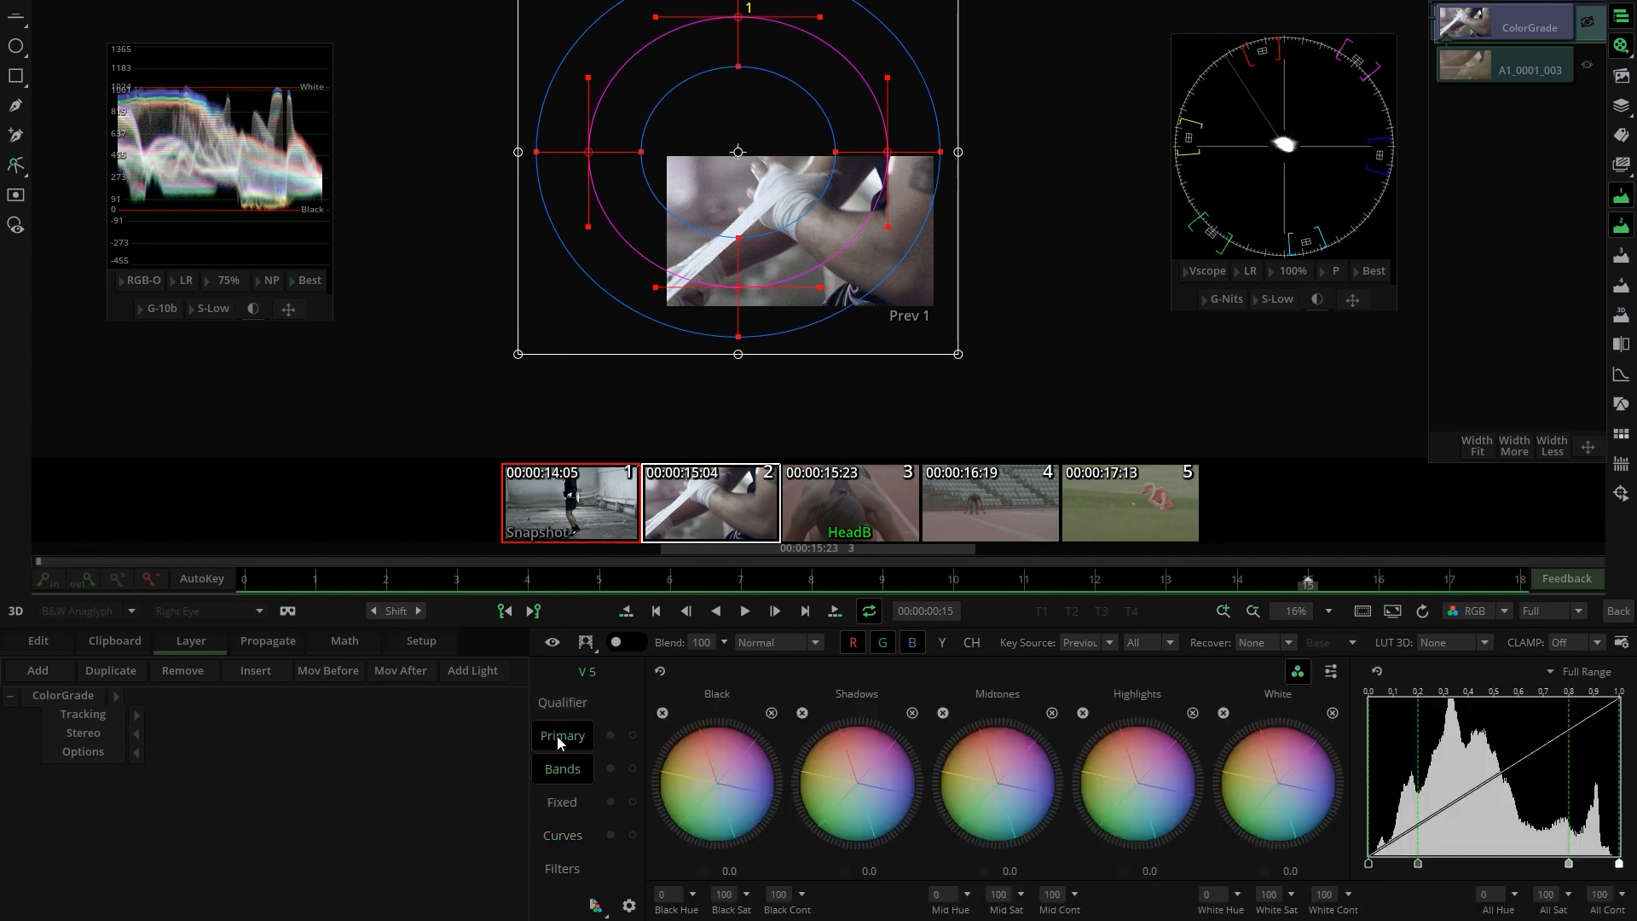
left_click(585, 643)
left_click(585, 643)
left_click(584, 644)
left_click(584, 643)
left_click(617, 645)
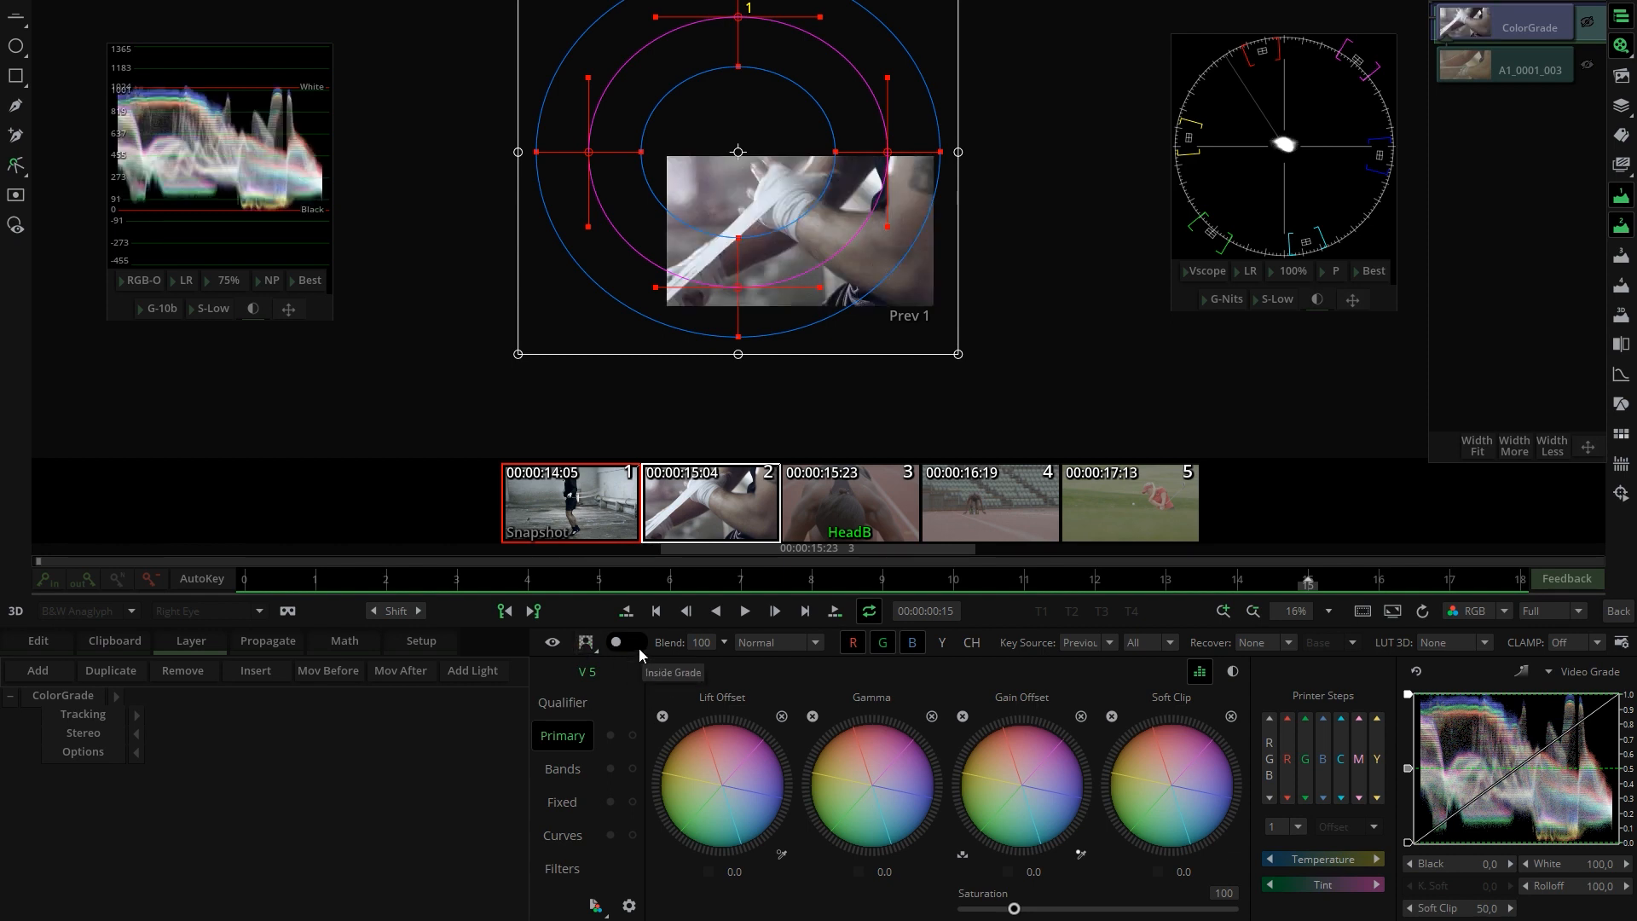
left_click(584, 643)
left_click(584, 644)
left_click(585, 644)
left_click(585, 643)
Step: Lower Lift Offset outside the ellipse in Vector 5 and reset its Gain Offset
scroll(804, 318, "up", 1)
left_click_drag(927, 769, 852, 752)
scroll(924, 402, "up", 1)
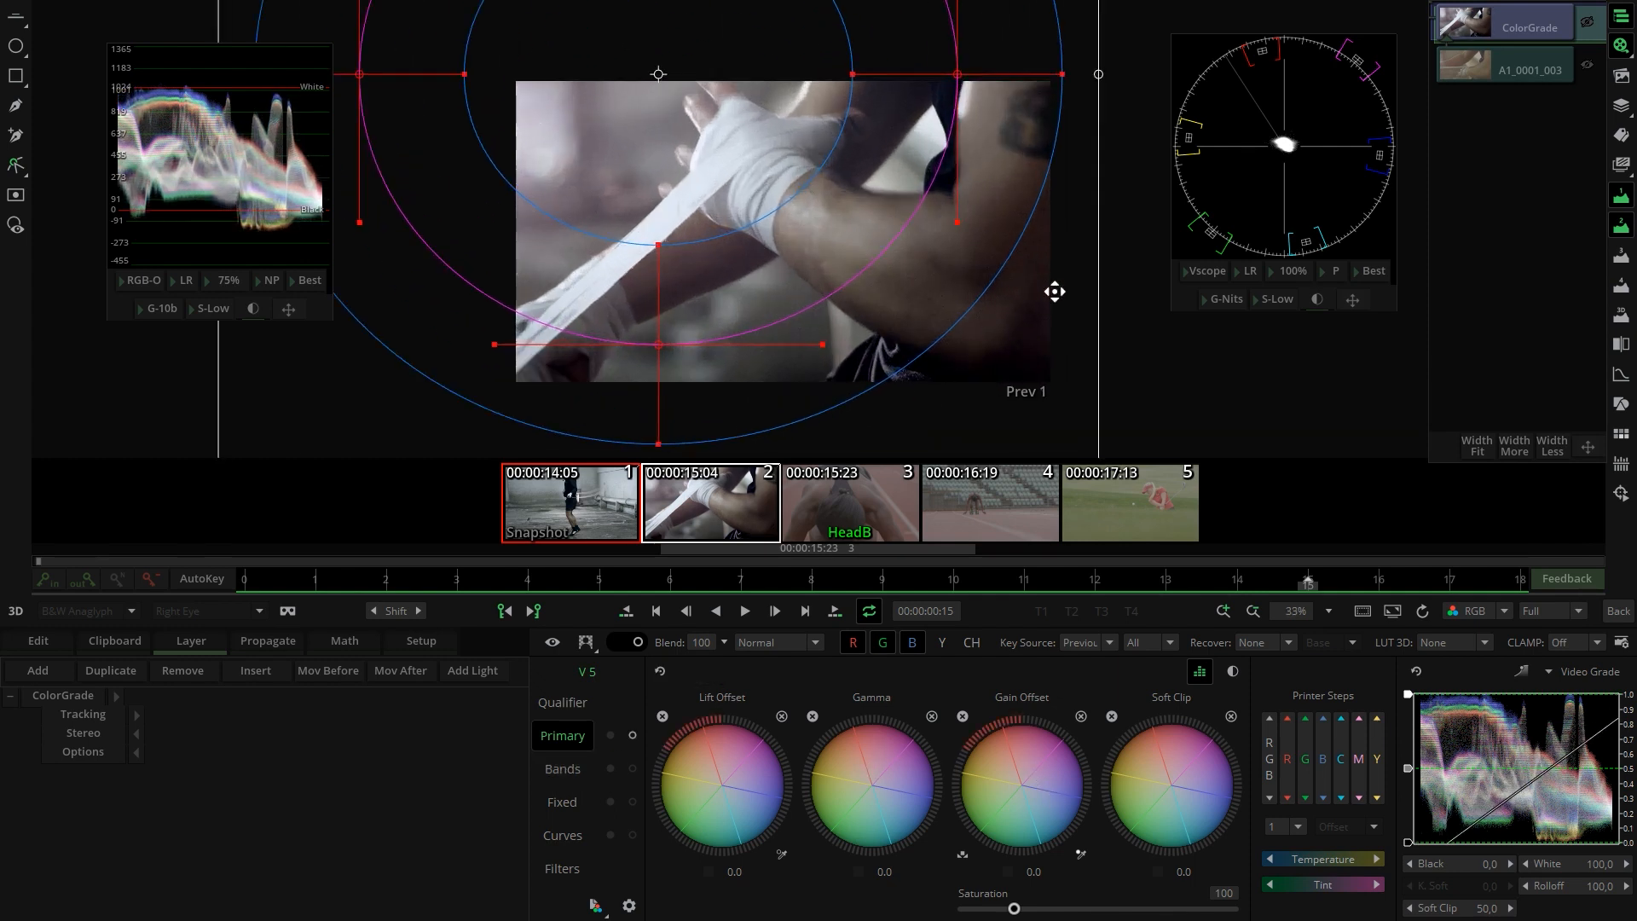
left_click(1075, 718)
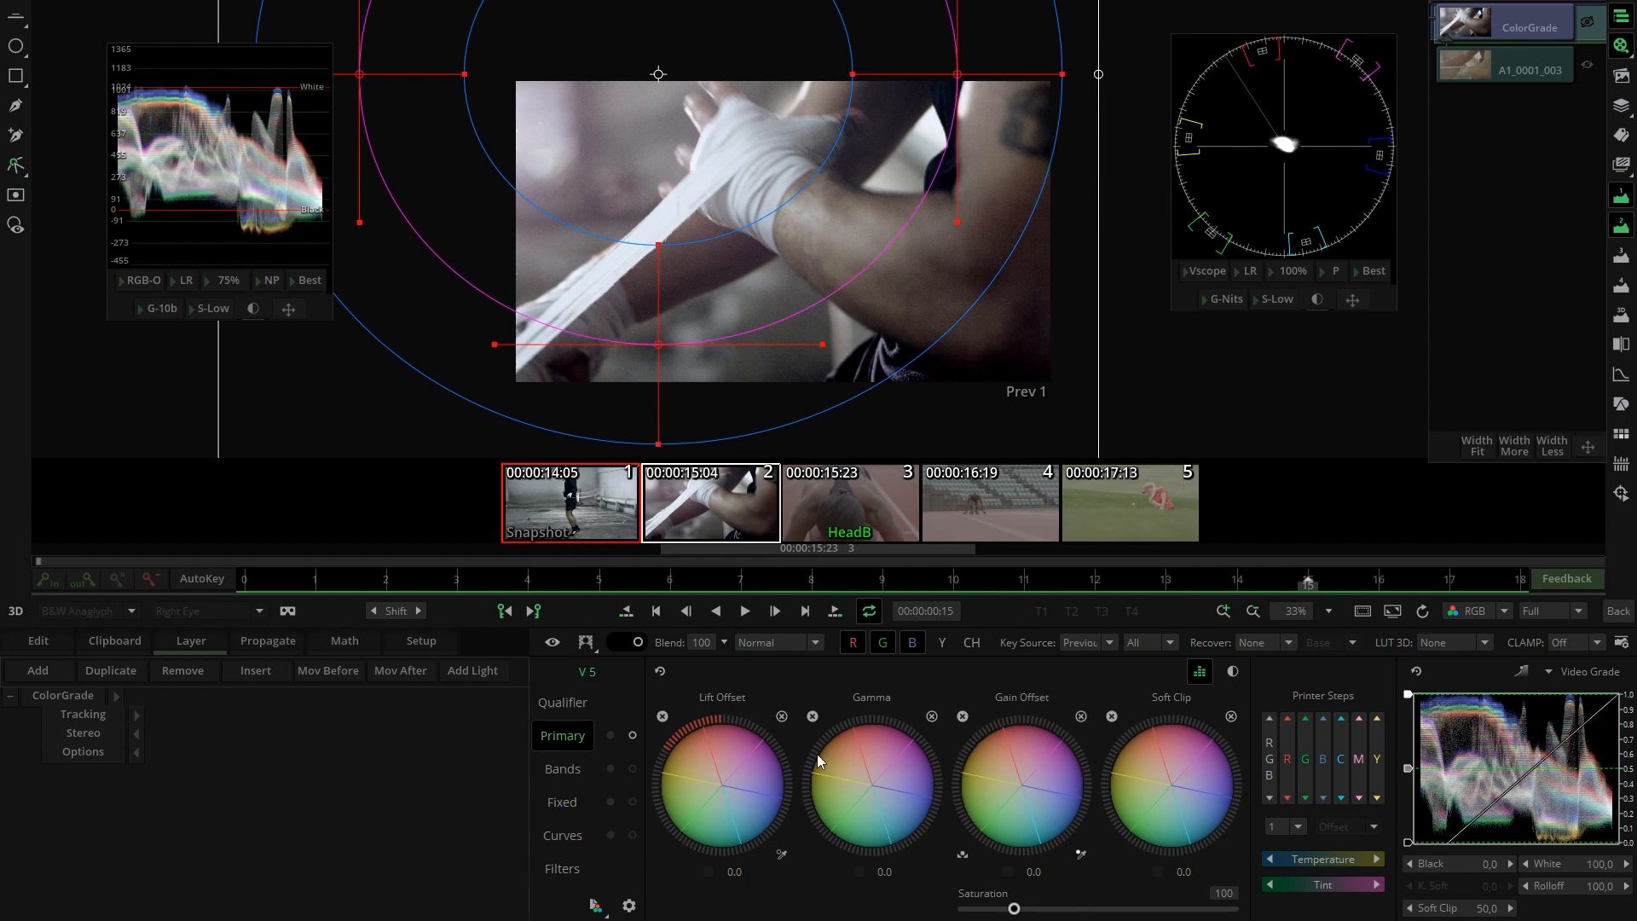
Step: Lower the Midtones and Highlights bands outside the ellipse in Vector 5 to darken the surroundings
left_click(554, 771)
scroll(1154, 743, "down", 5)
scroll(1008, 752, "down", 5)
left_click_drag(878, 750, 907, 751)
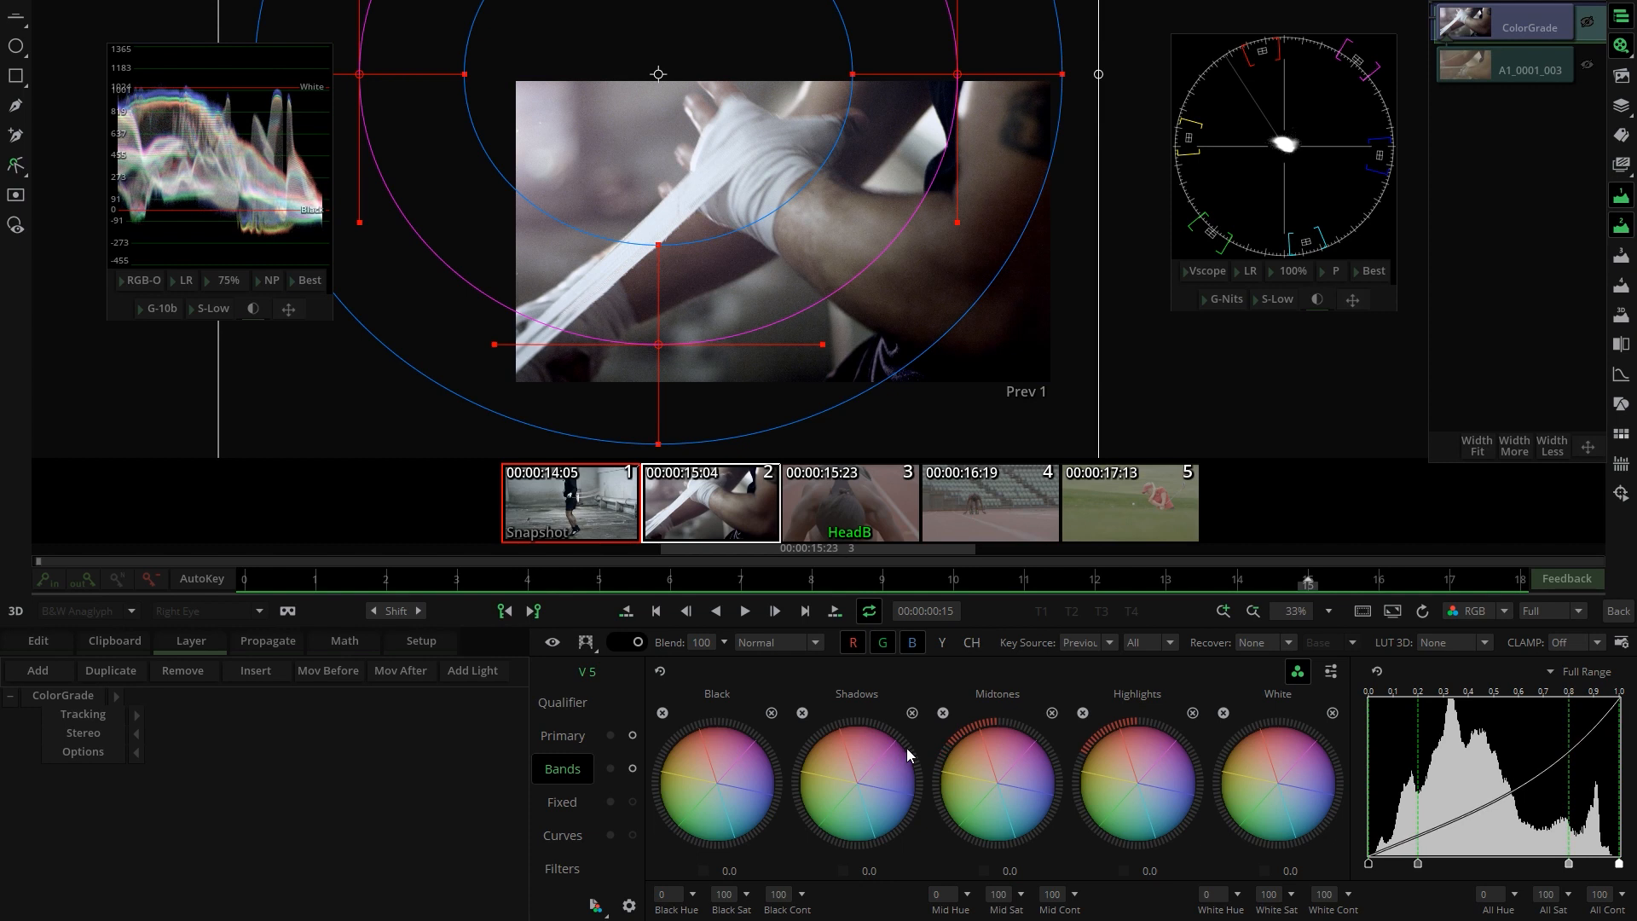
left_click_drag(1163, 755, 1193, 744)
left_click_drag(887, 770, 908, 739)
left_click_drag(984, 788, 1024, 750)
left_click_drag(1130, 759, 1143, 756)
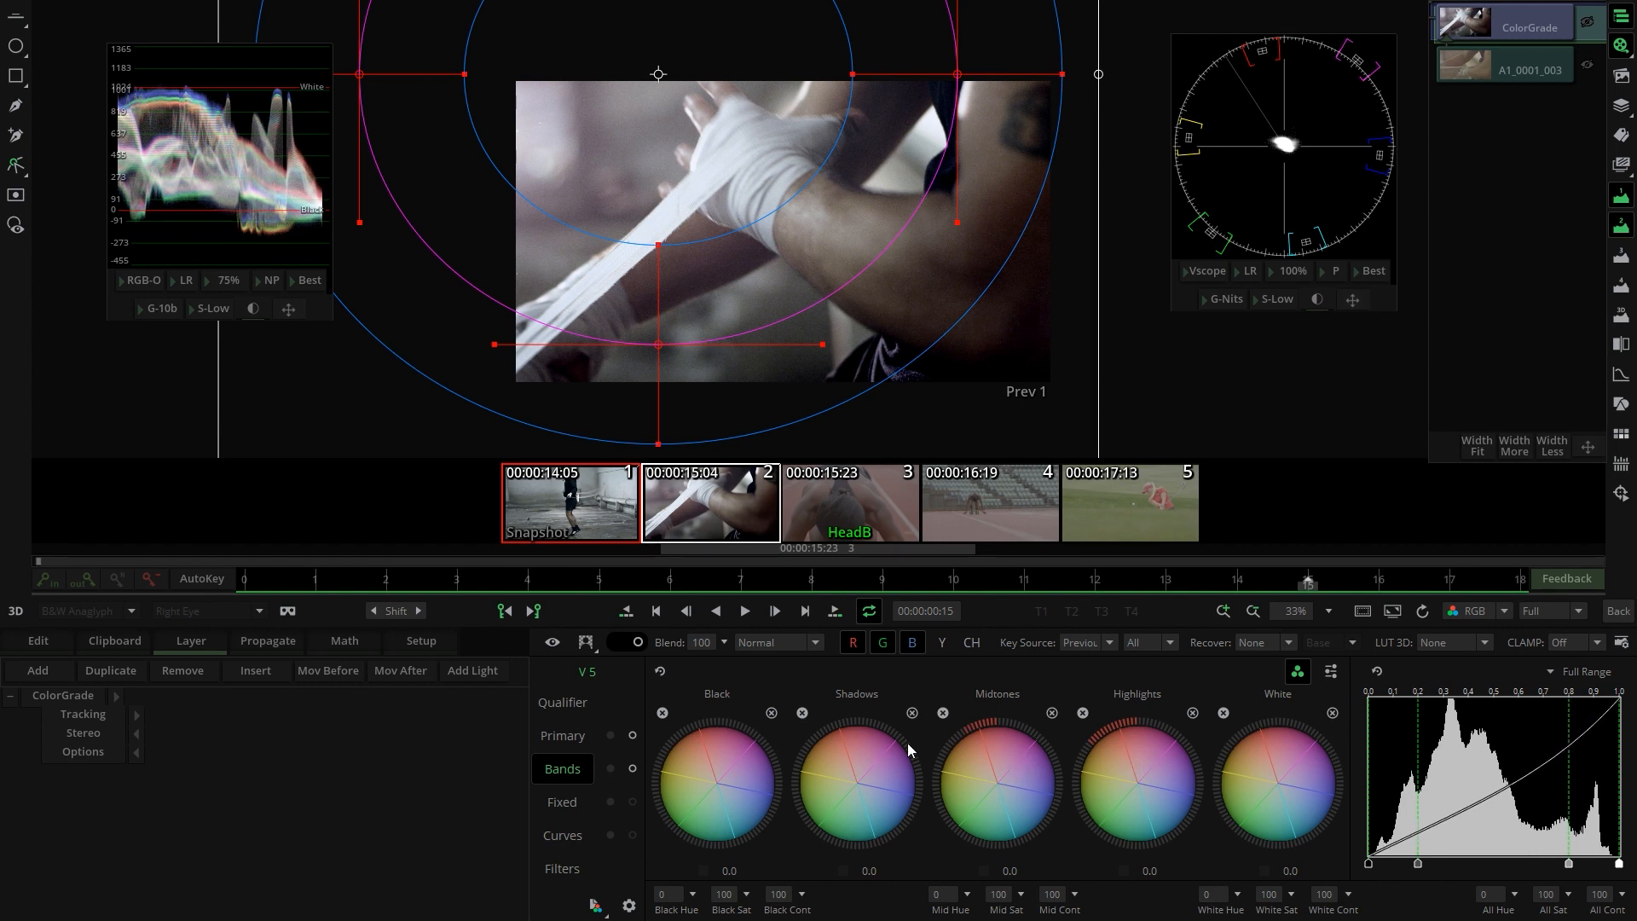
Step: Deselect the ellipse, check Vector 3's Primary settings and switch the wheels from Offset mode back to Lift and Gain
left_click(147, 407)
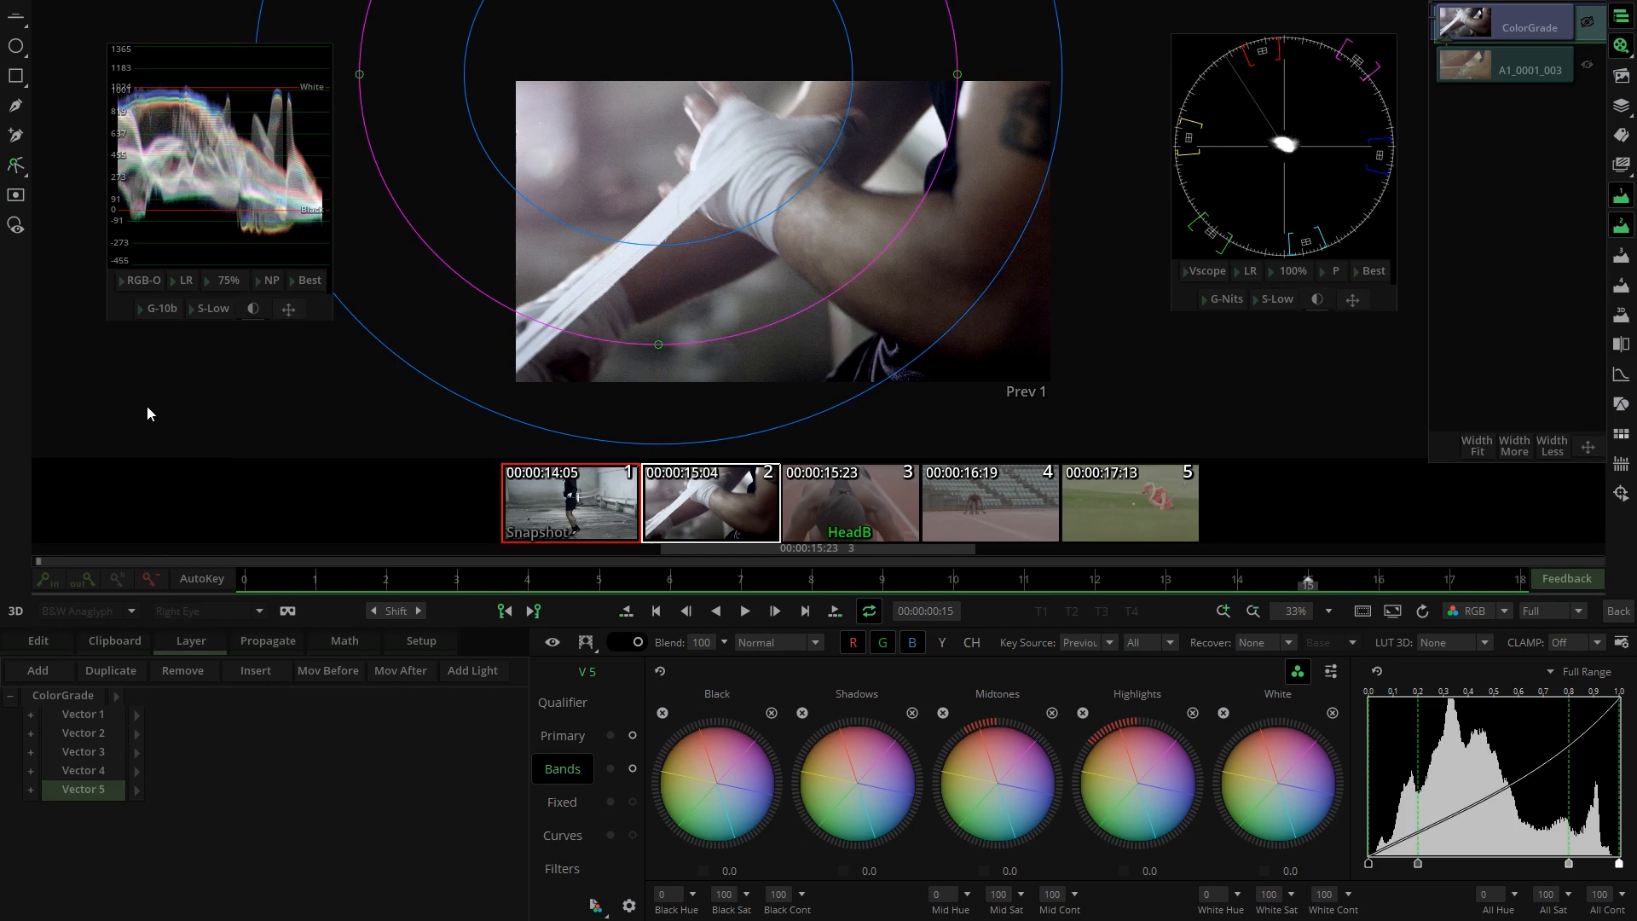
left_click(94, 753)
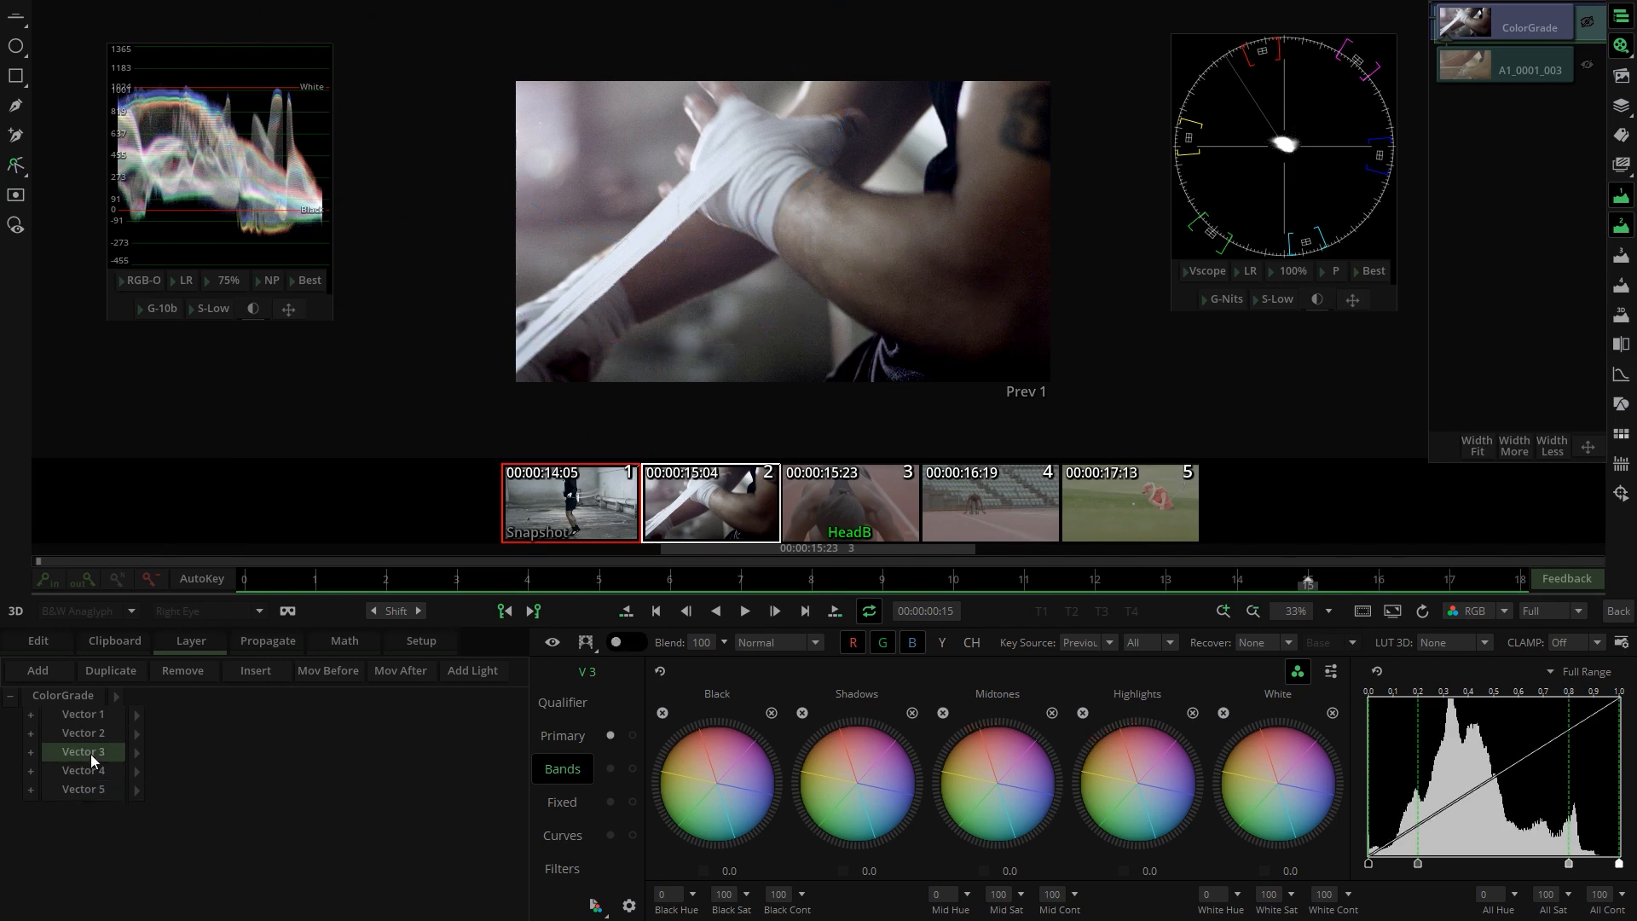
left_click(537, 740)
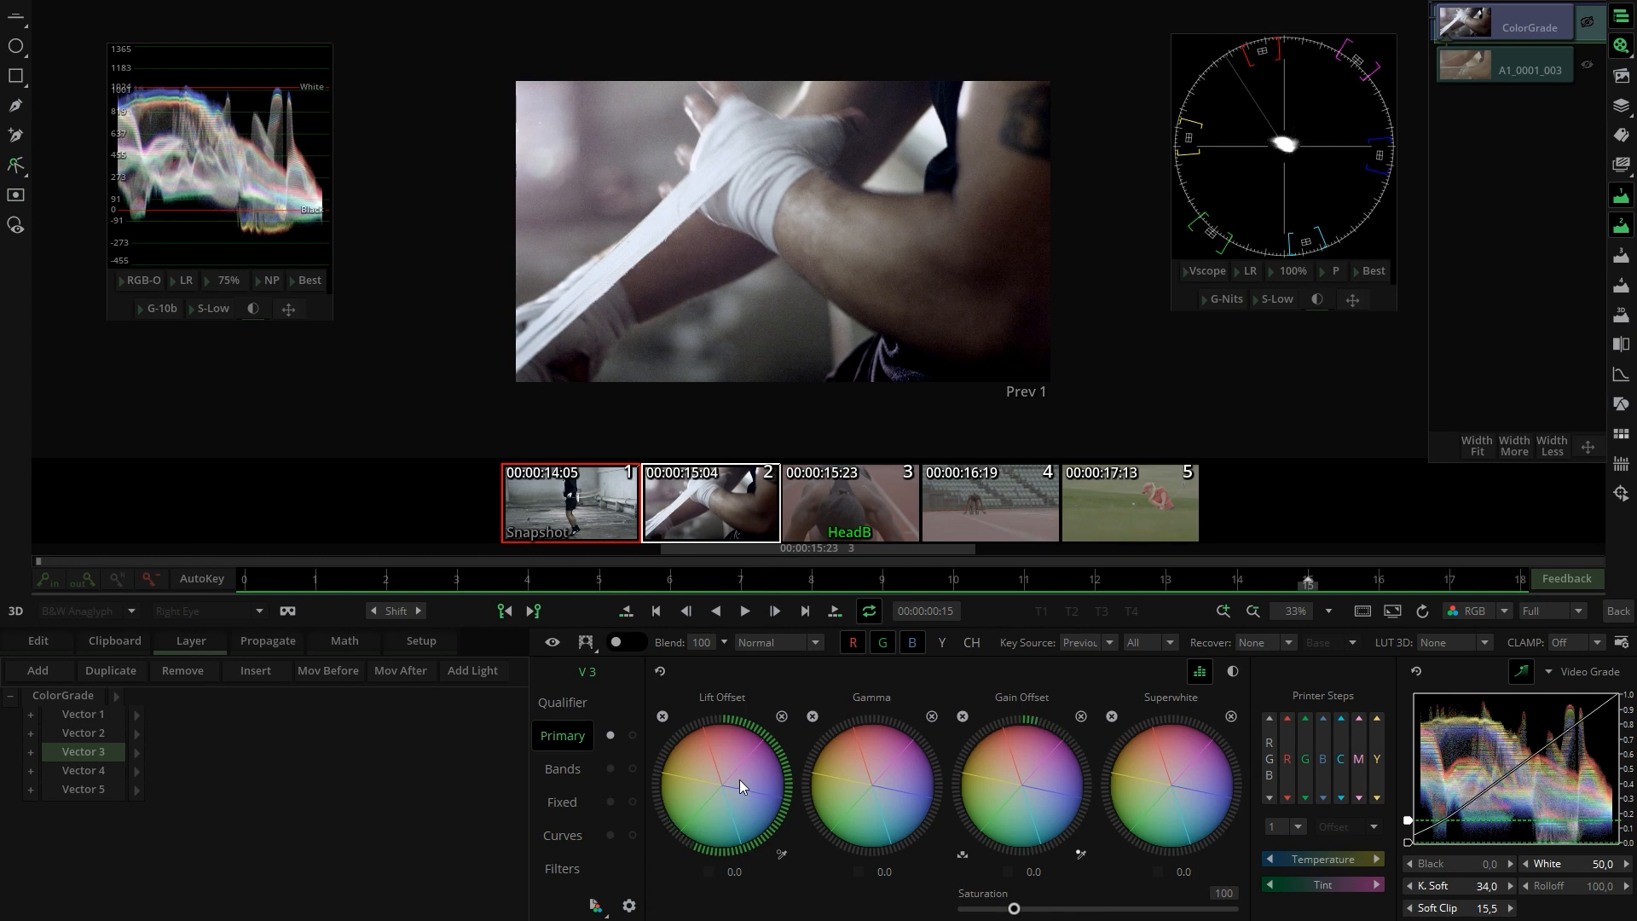
left_click(1198, 672)
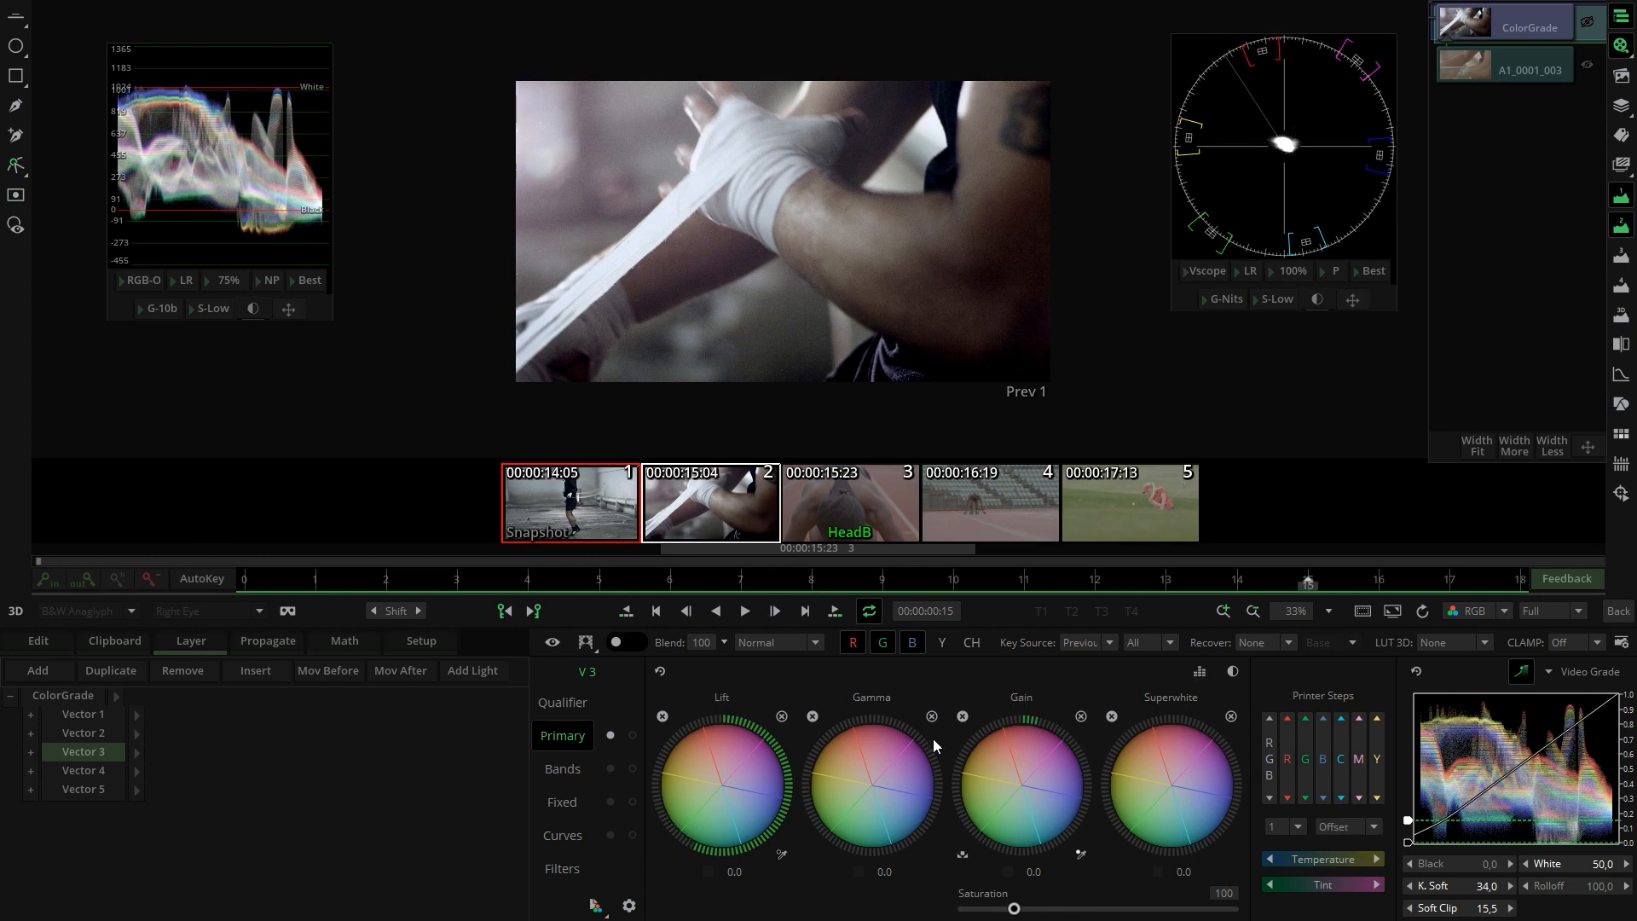
Step: Add a sixth vector and lower its White and Soft Clip levels to 17.2
left_click(60, 668)
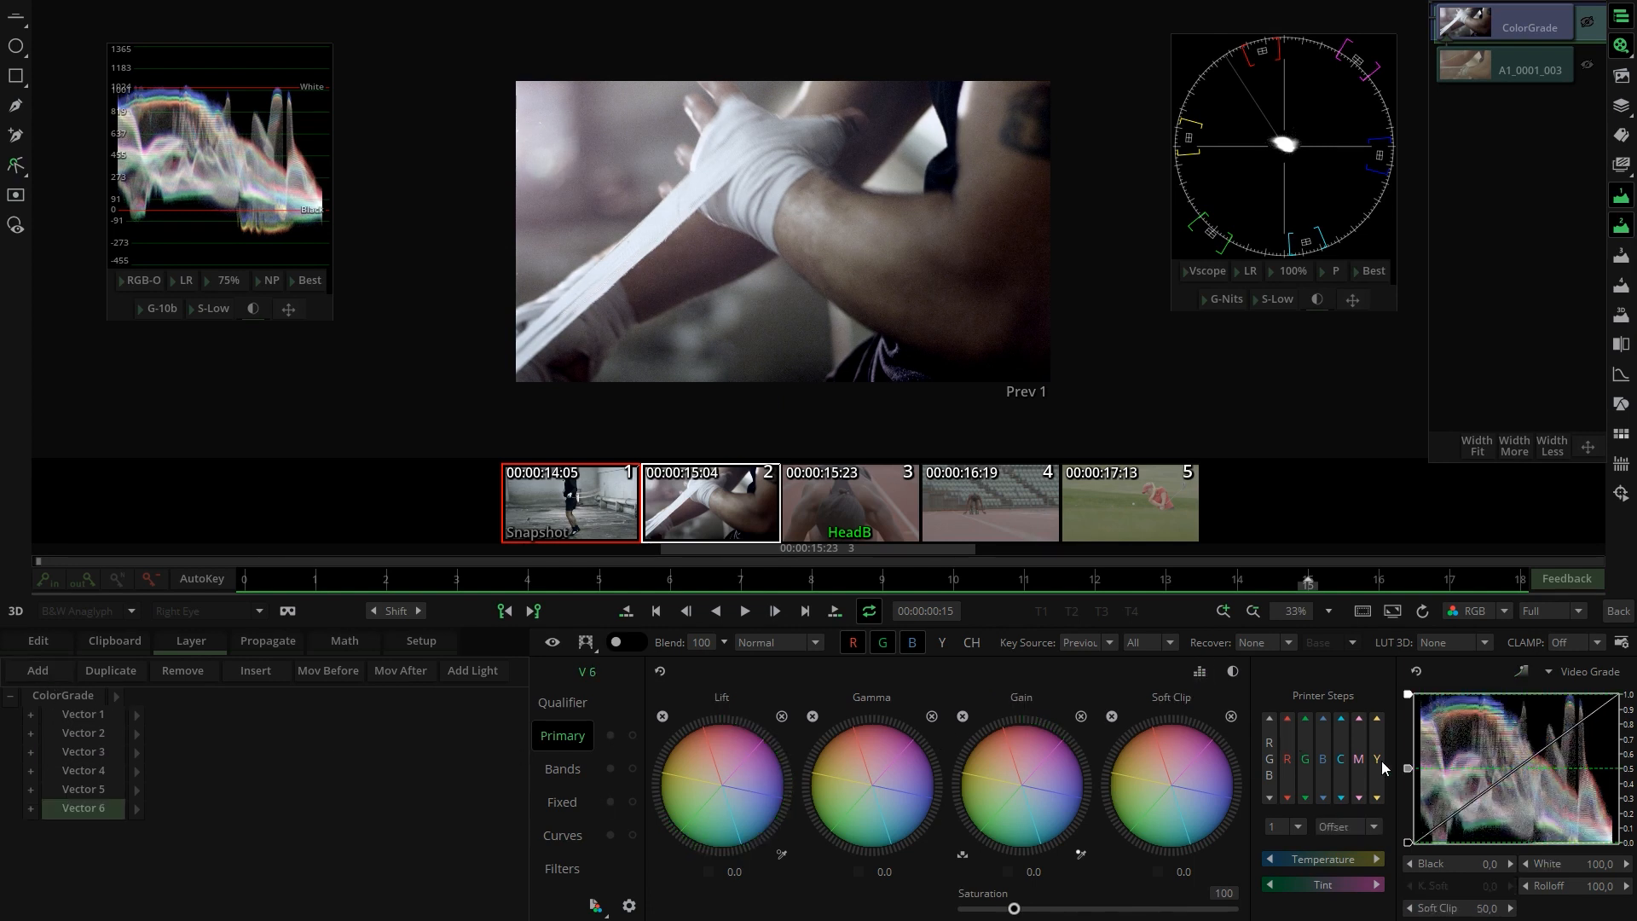
left_click_drag(1407, 767, 1409, 817)
left_click_drag(1412, 701, 1408, 817)
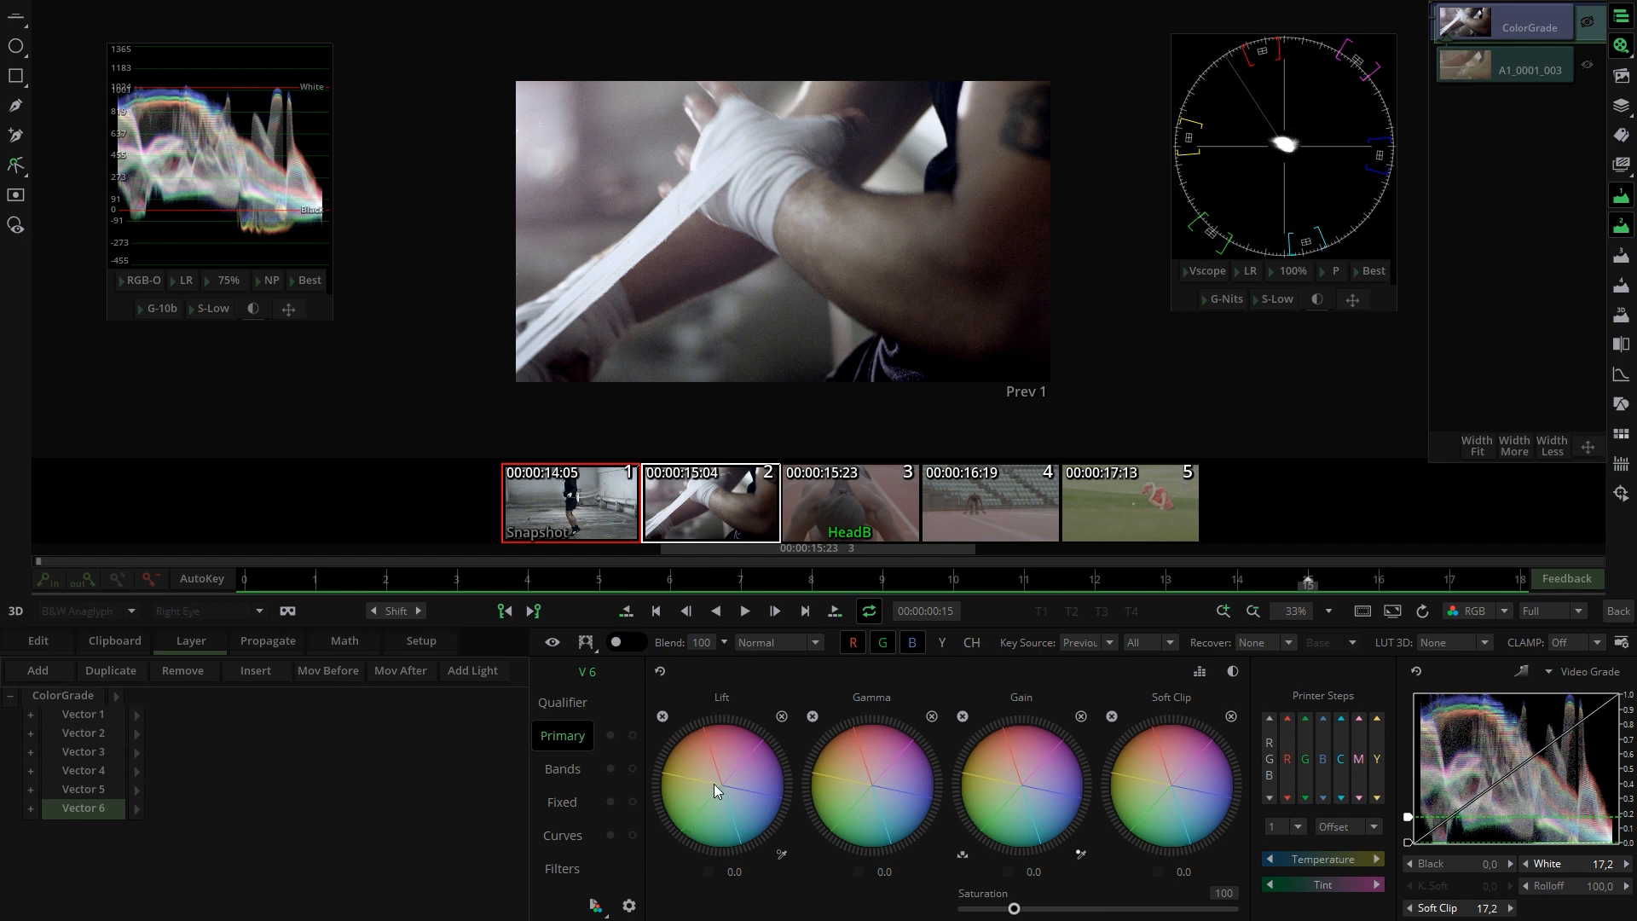
Step: Switch Vector 6's Soft Clip wheel to Superwhite and raise Lift to lift the second clip's blacks
left_click(1521, 672)
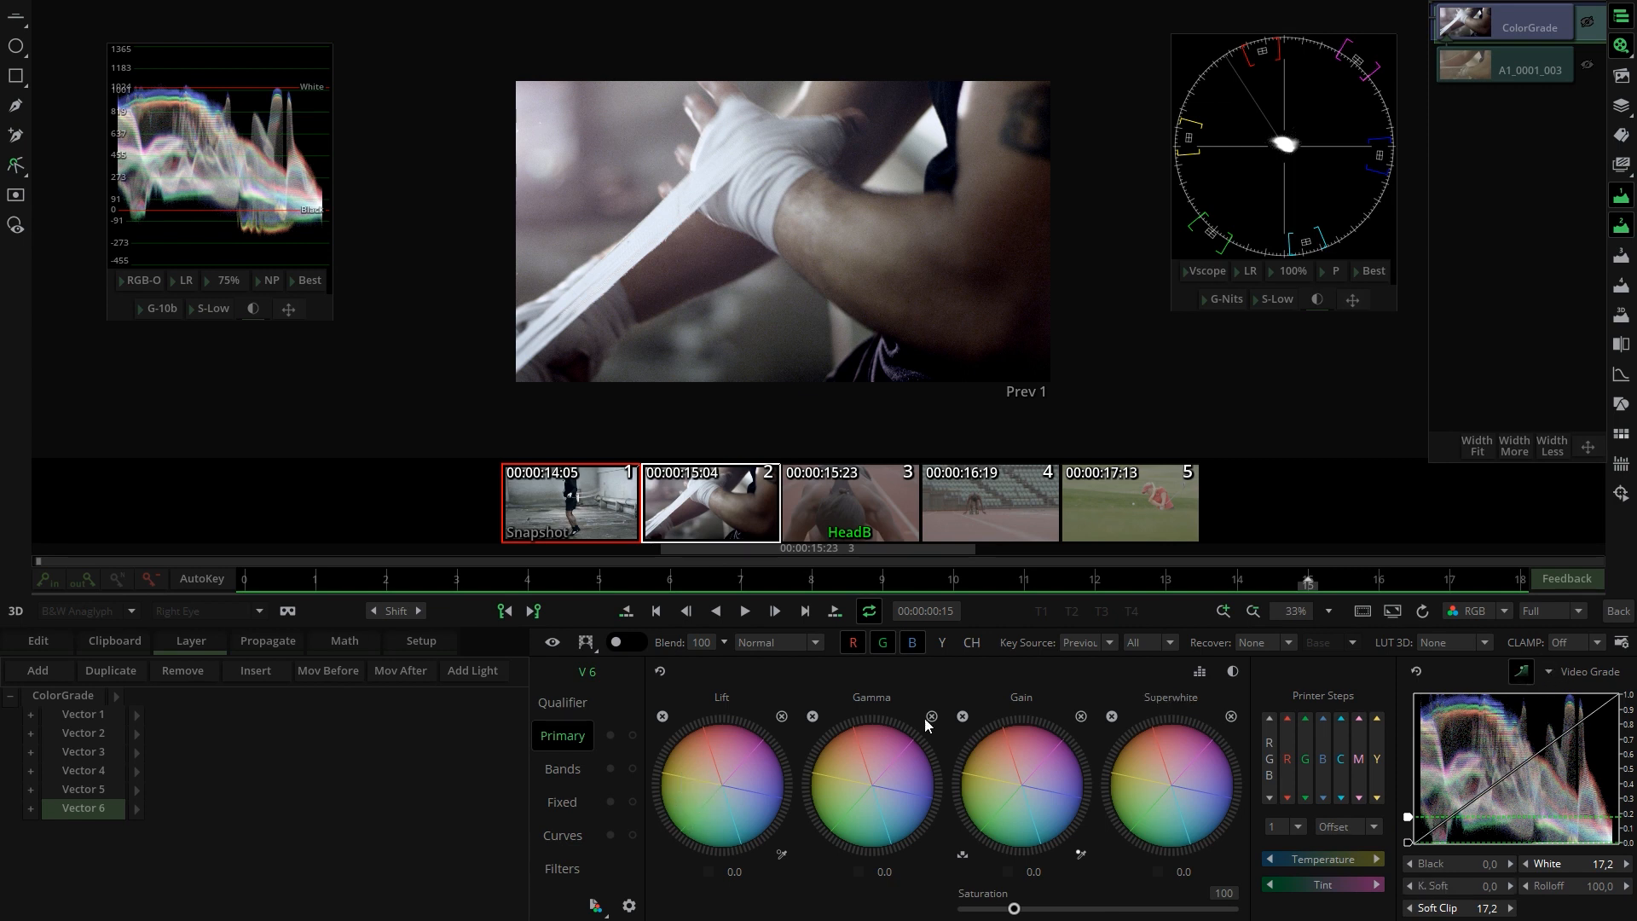
left_click_drag(726, 790, 1292, 596)
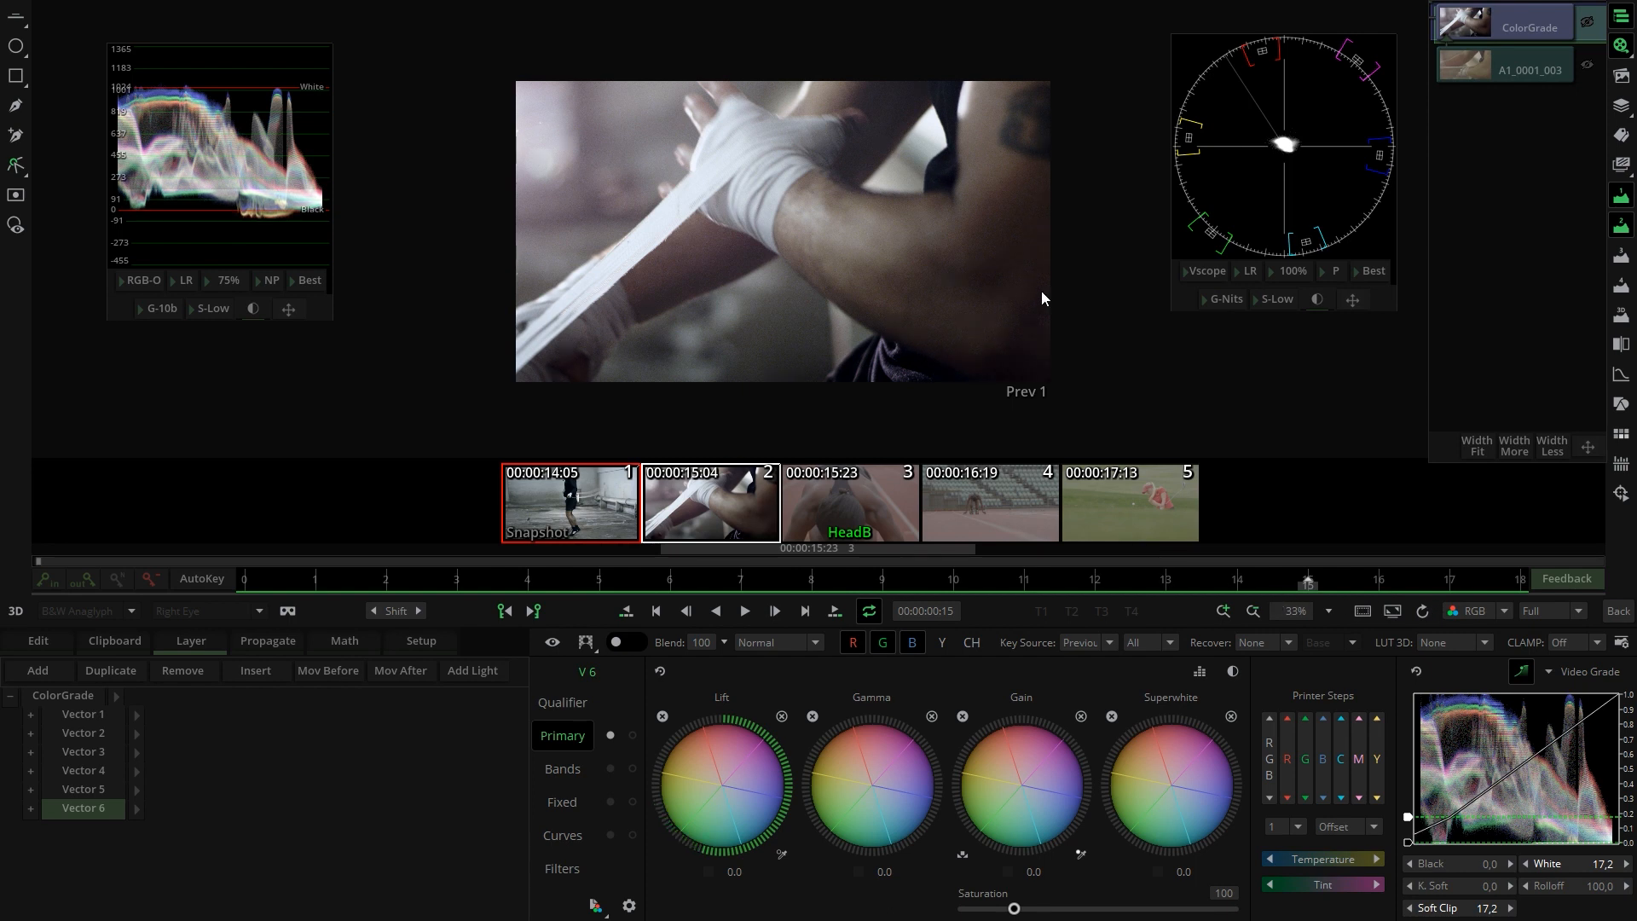
Step: At frame 8 of the second clip, push Vector 4's Highlights band and Primary Lift further toward blue, with Lift at 9.5
scroll(933, 369, "down", 1)
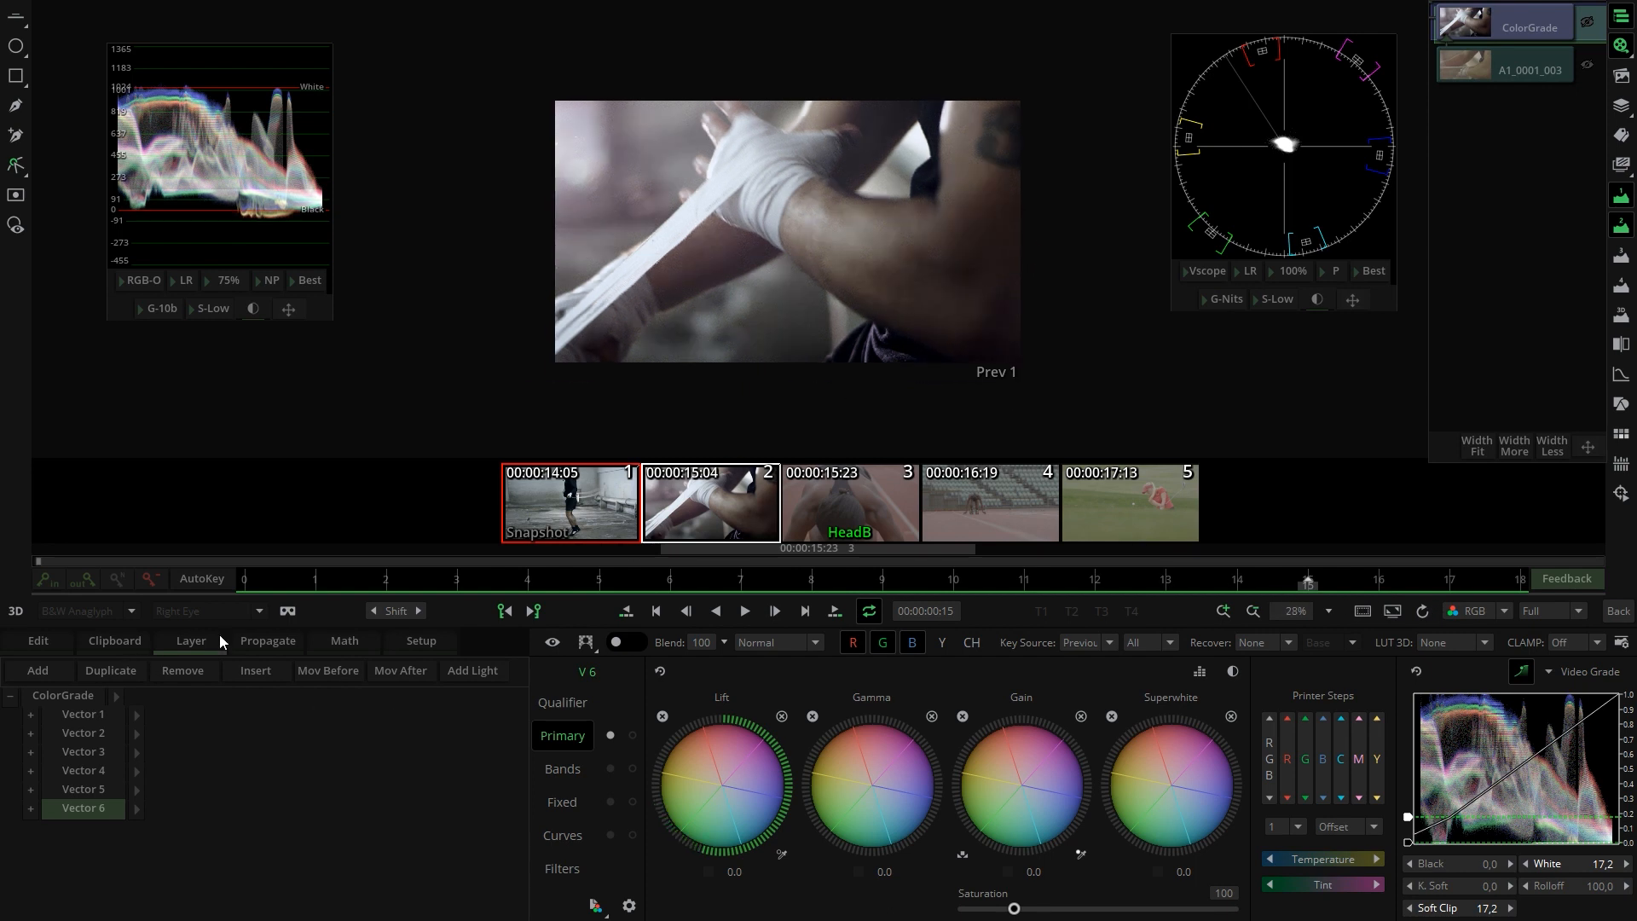
left_click_drag(325, 577, 810, 580)
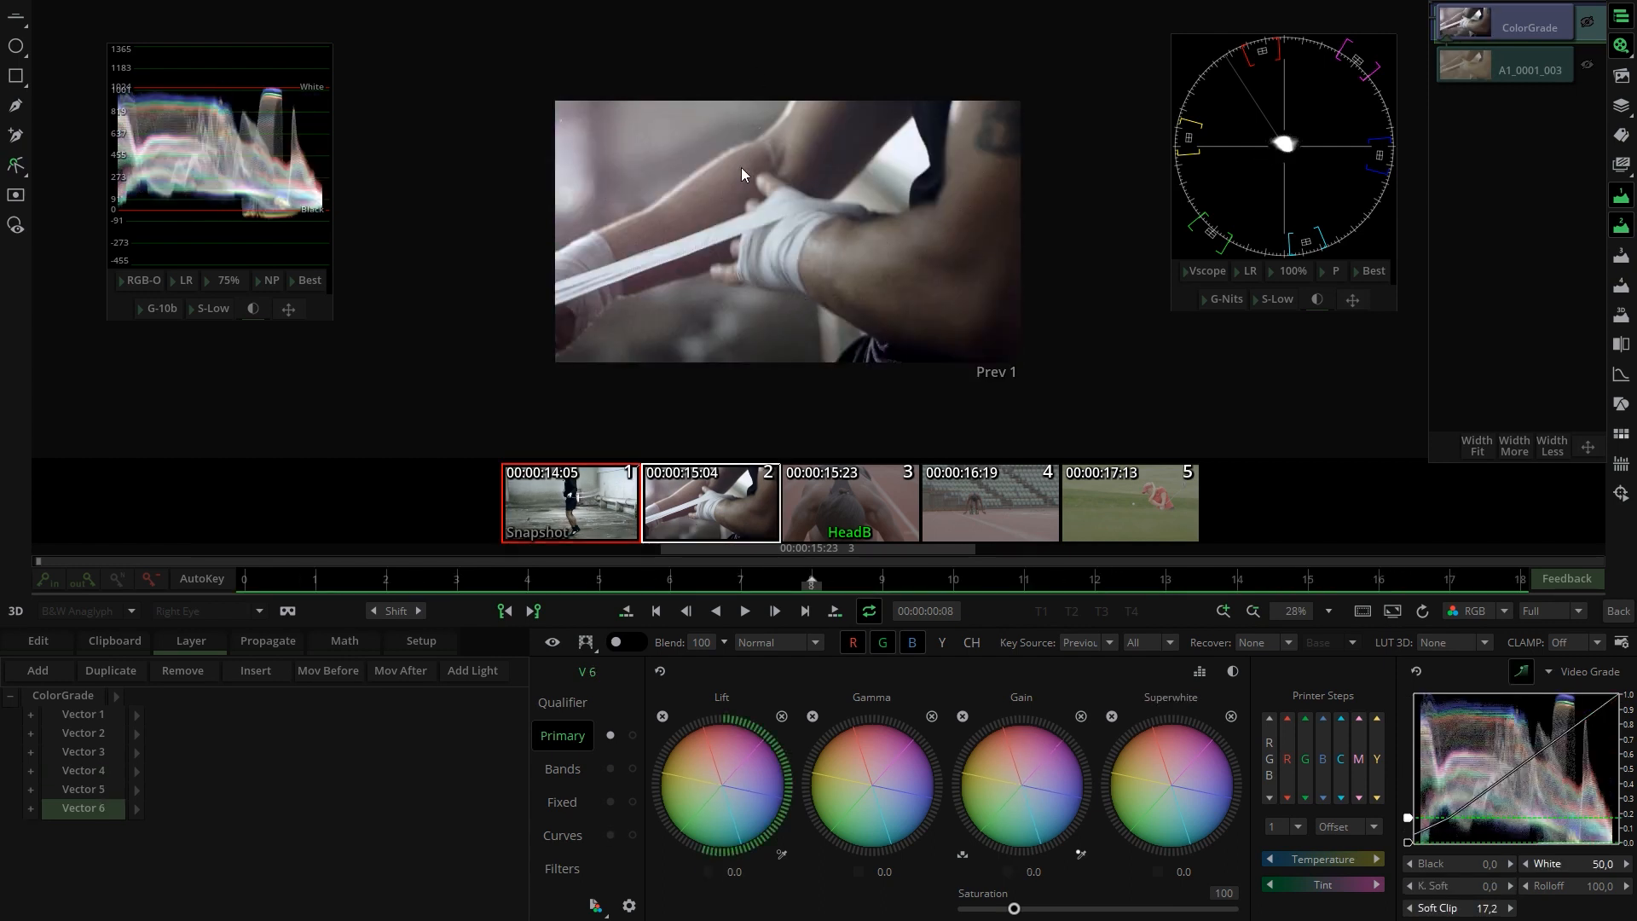
left_click(99, 773)
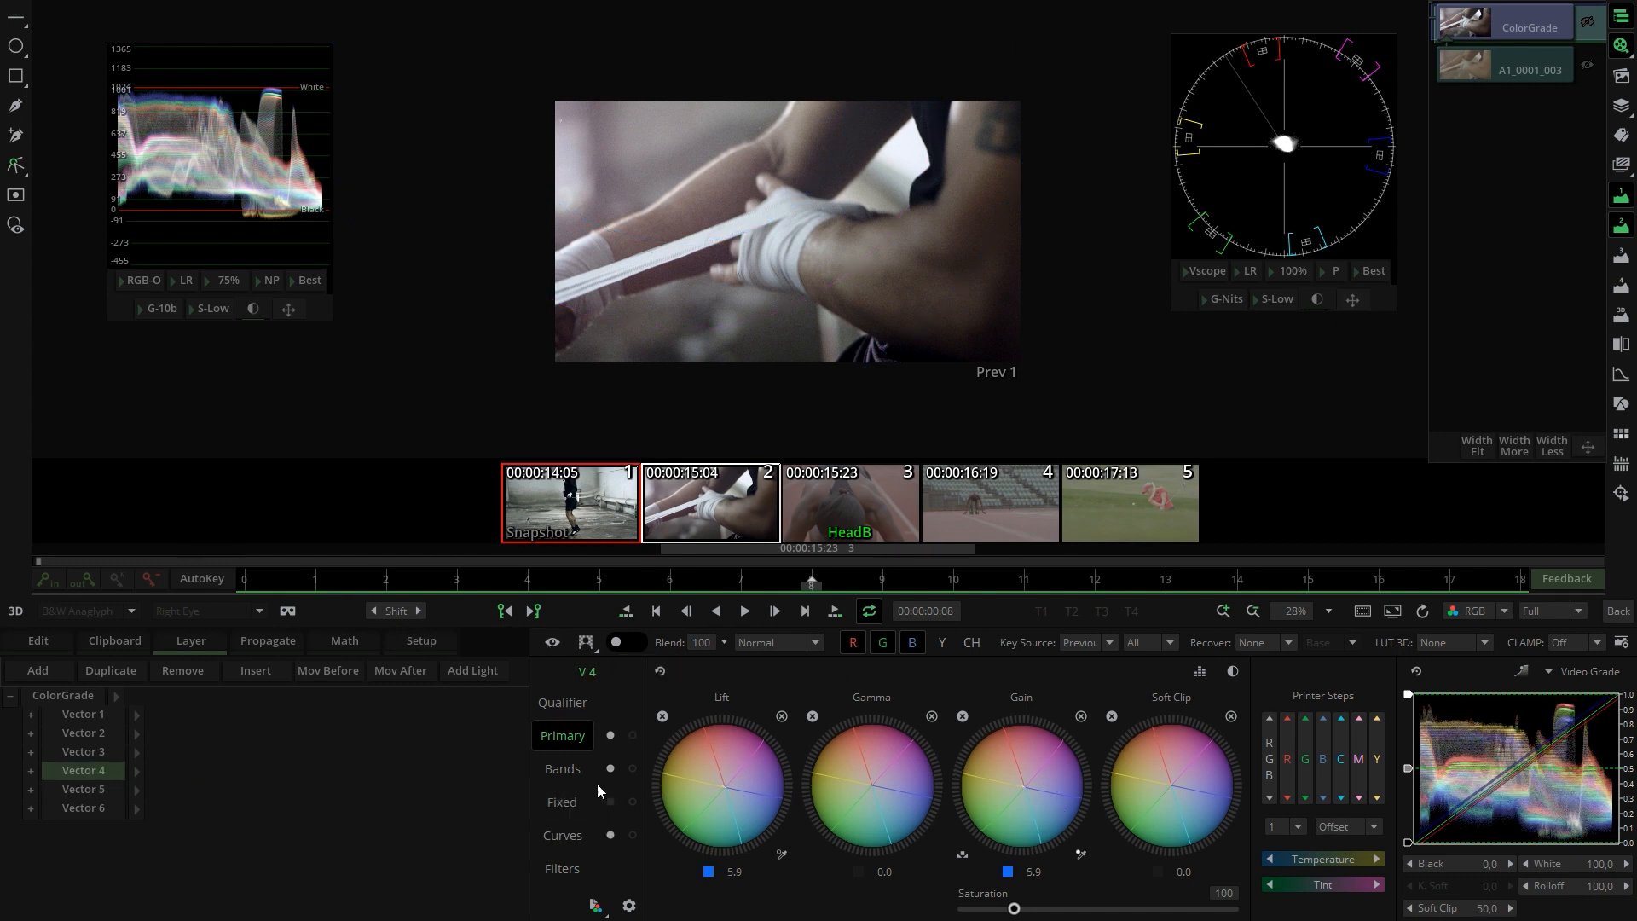
left_click(556, 768)
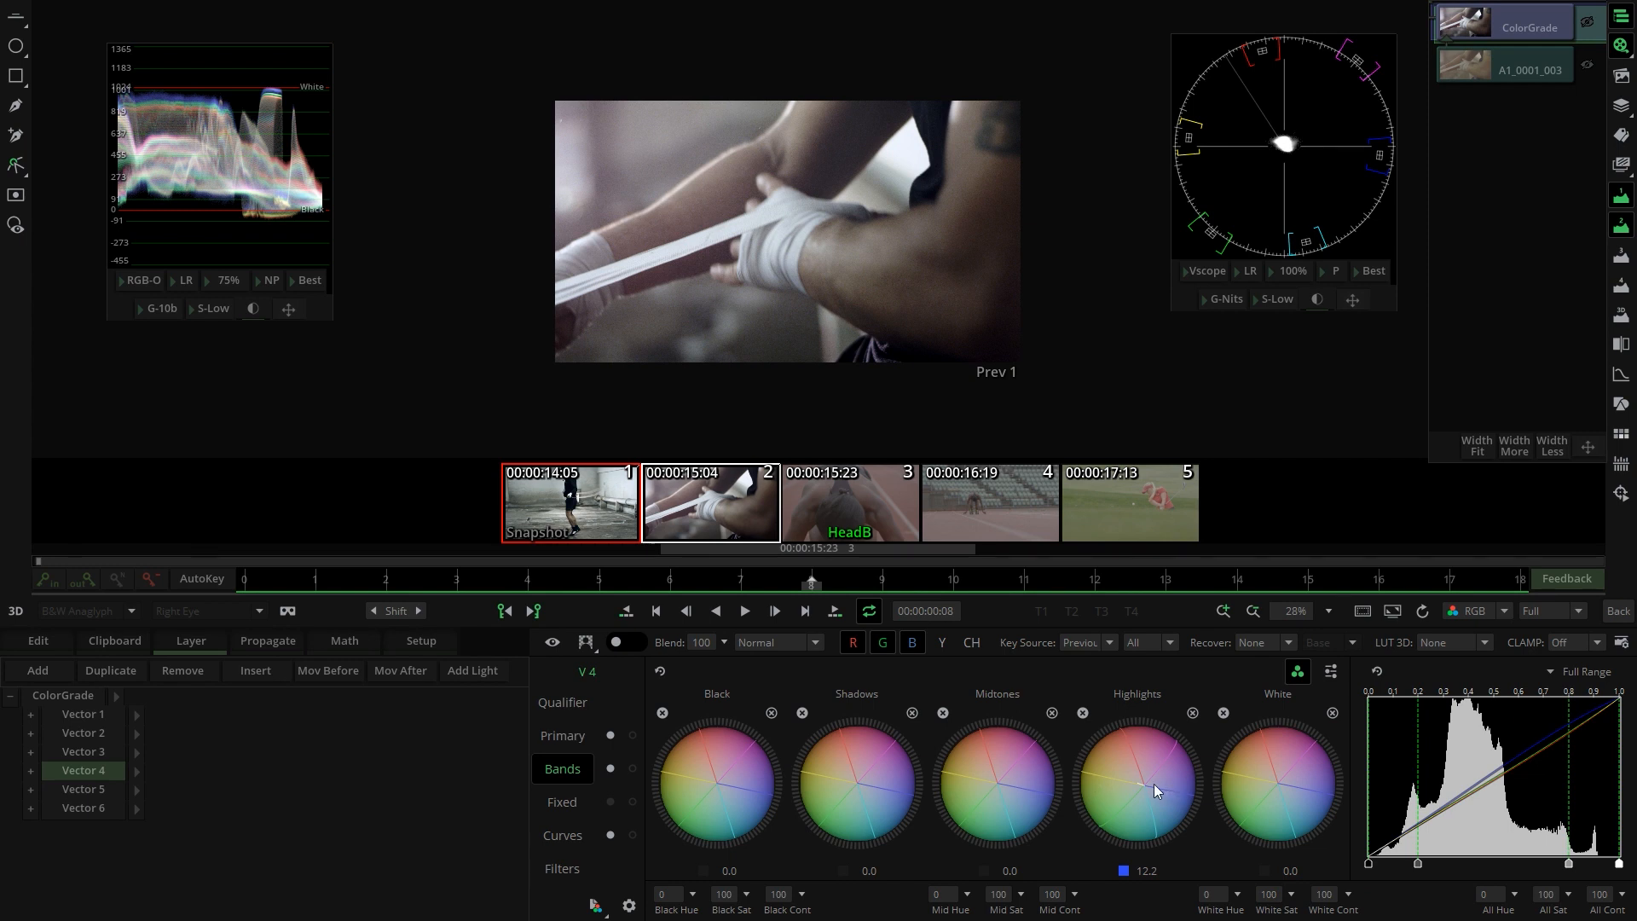
left_click_drag(1158, 791, 1229, 854)
left_click(555, 740)
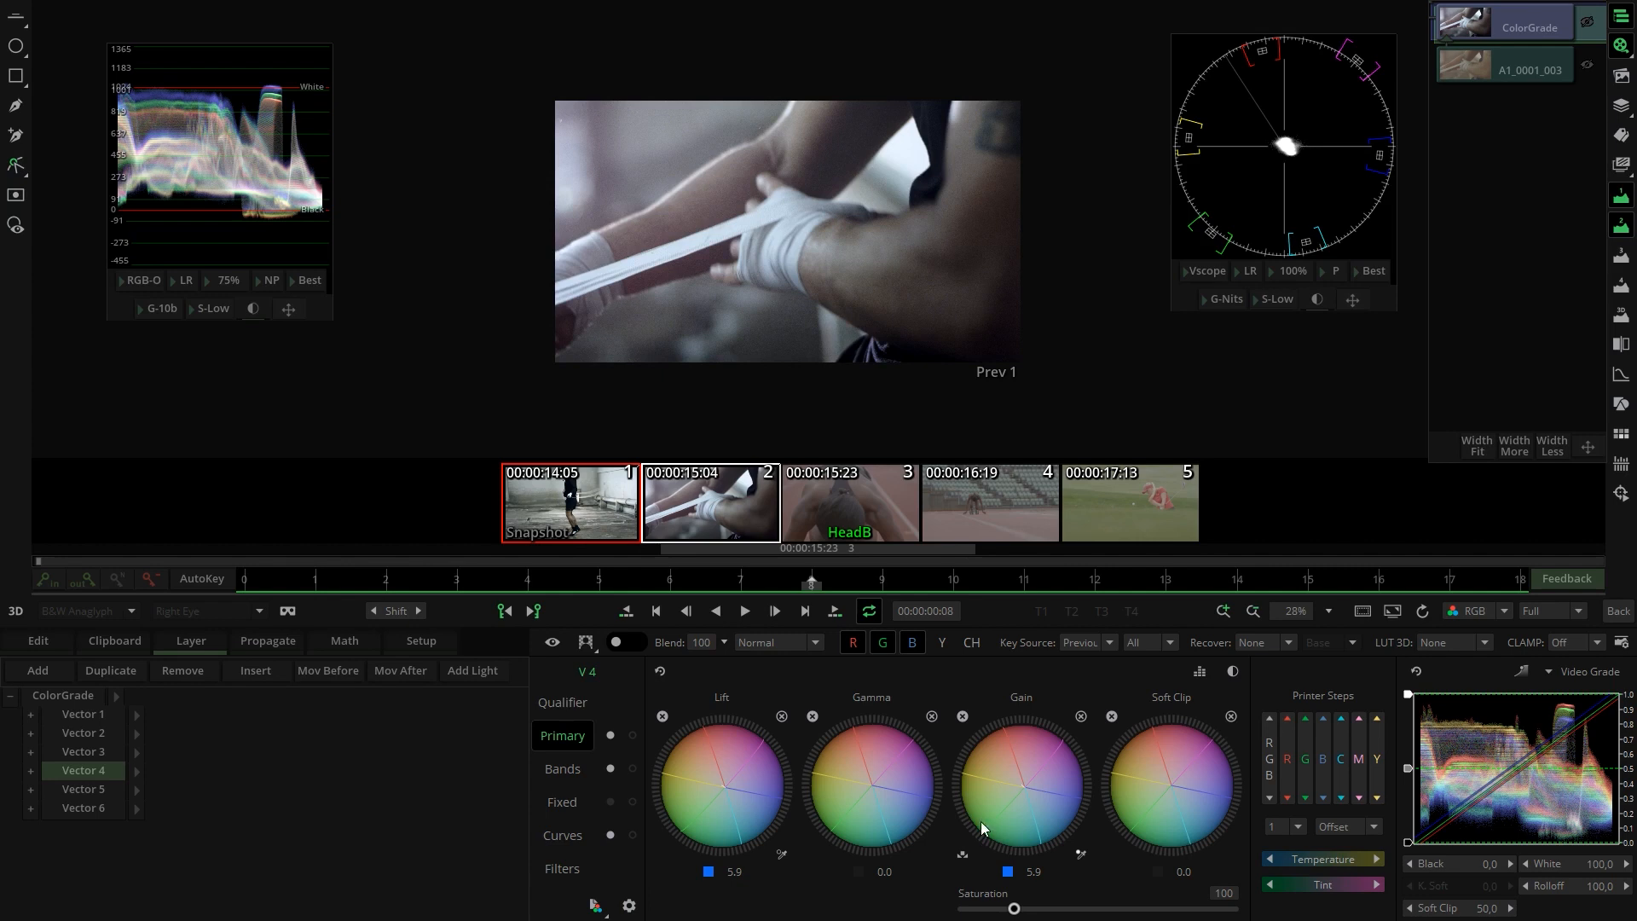
left_click_drag(738, 807, 745, 812)
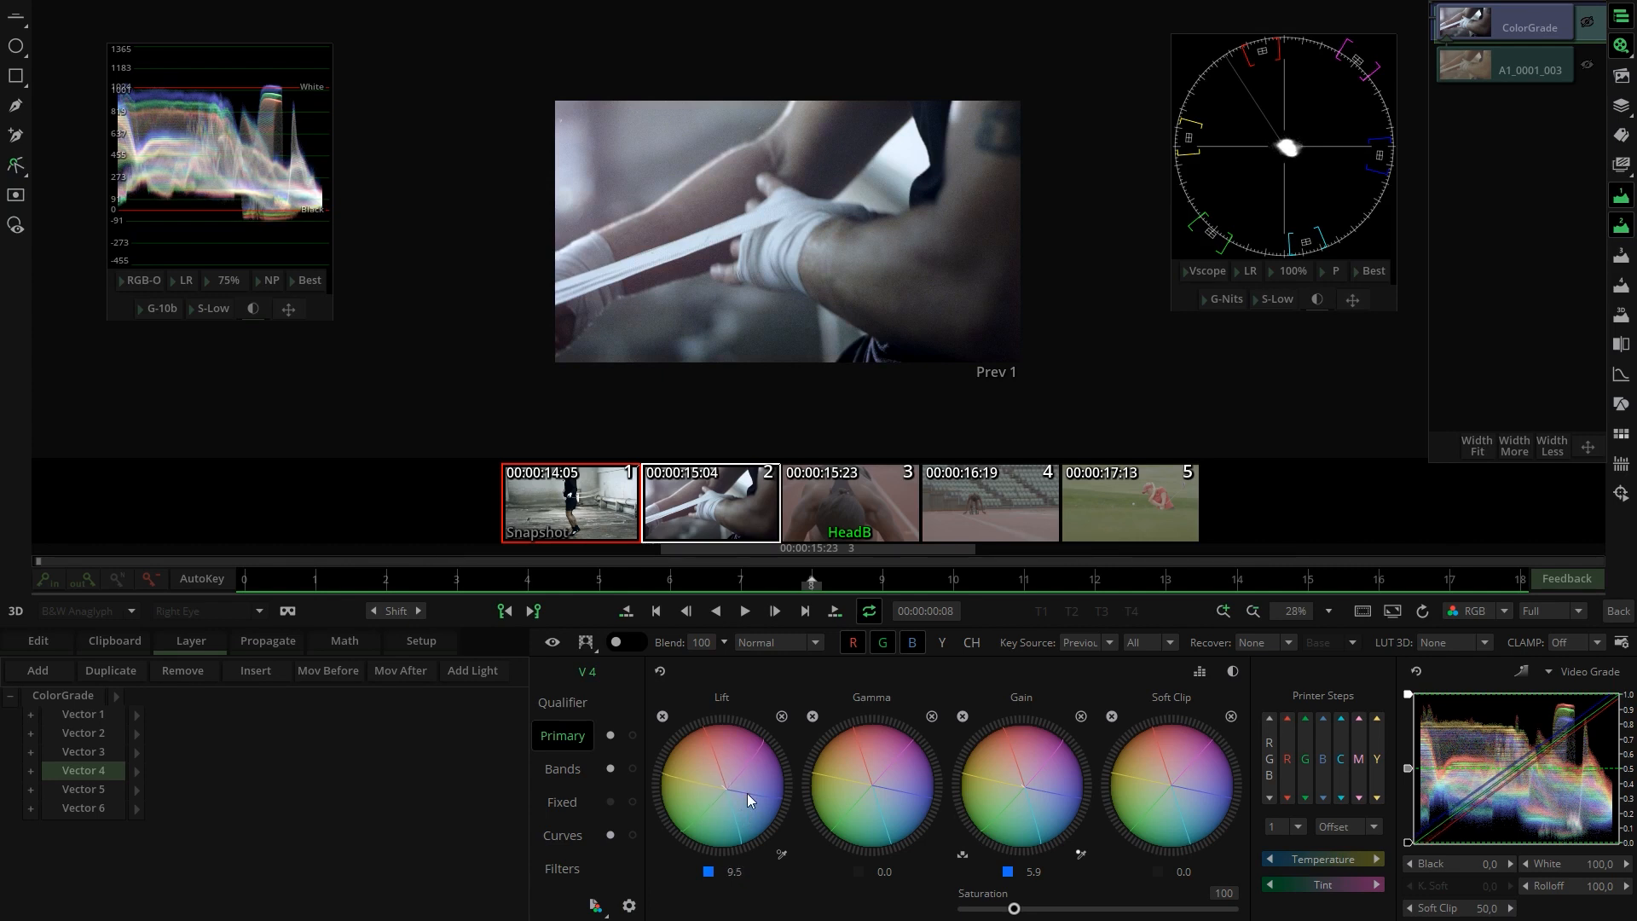
Step: Shift Vector 4's Lift balance away from blue toward cyan, comparing the second clip with the first
left_click(595, 503)
left_click(666, 509)
left_click_drag(730, 792, 694, 804)
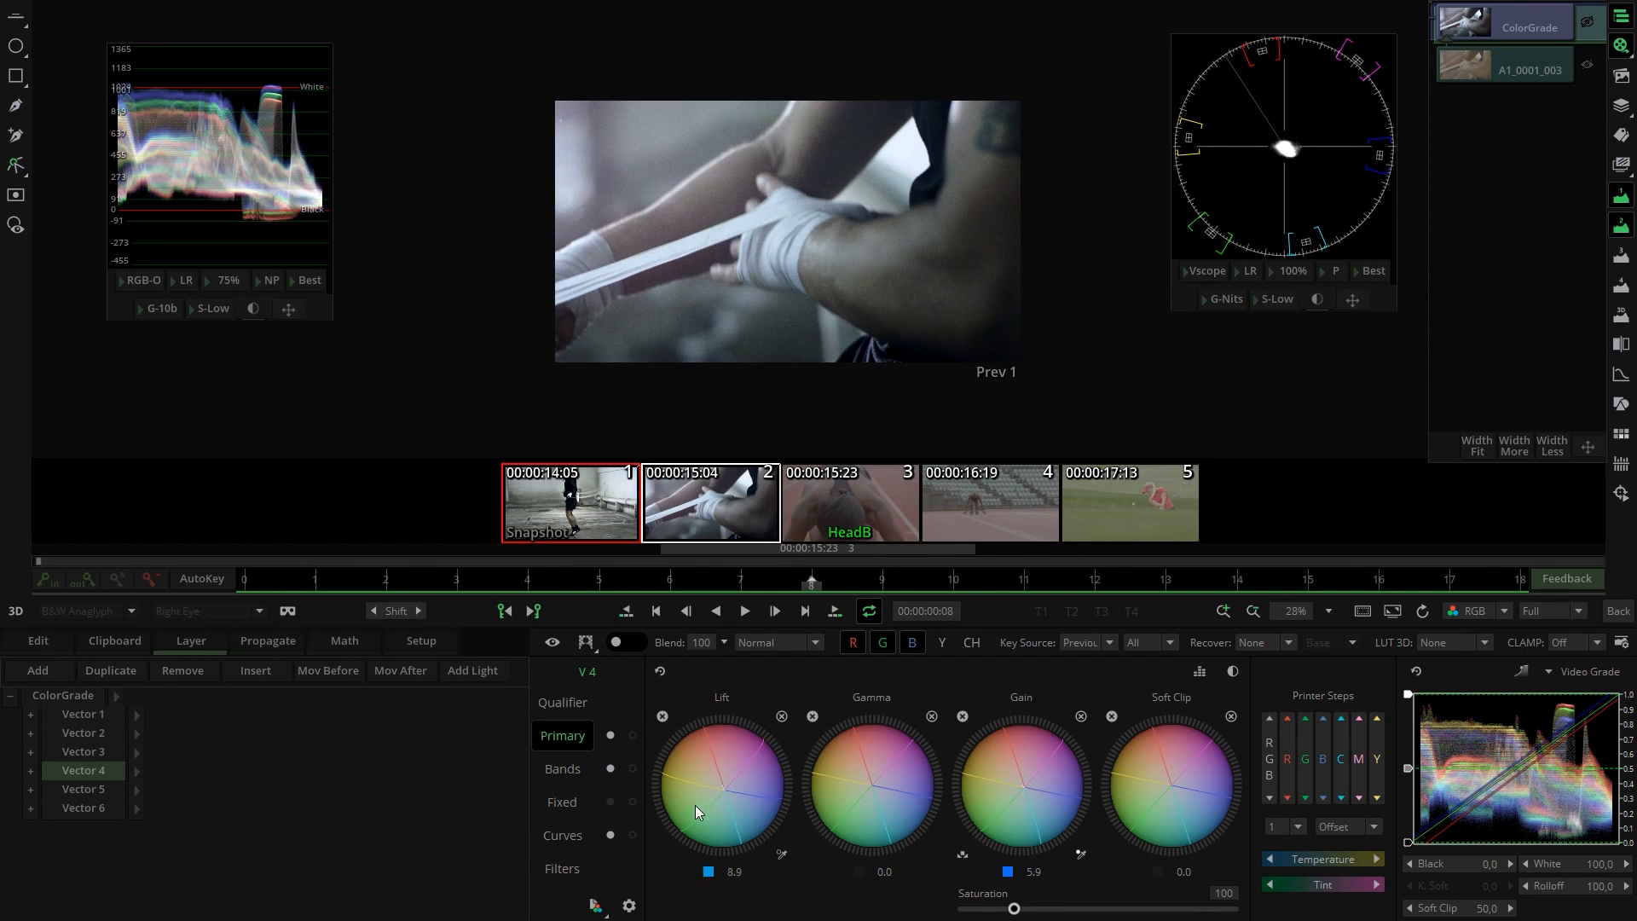
left_click(590, 519)
left_click(685, 513)
left_click_drag(724, 785, 704, 775)
Step: Fine-tune Vector 4's Lift balance to teal at 5.7, checking the second clip's look against the first clip
left_click(573, 517)
left_click(687, 513)
left_click(596, 514)
left_click(682, 512)
left_click_drag(718, 786, 716, 778)
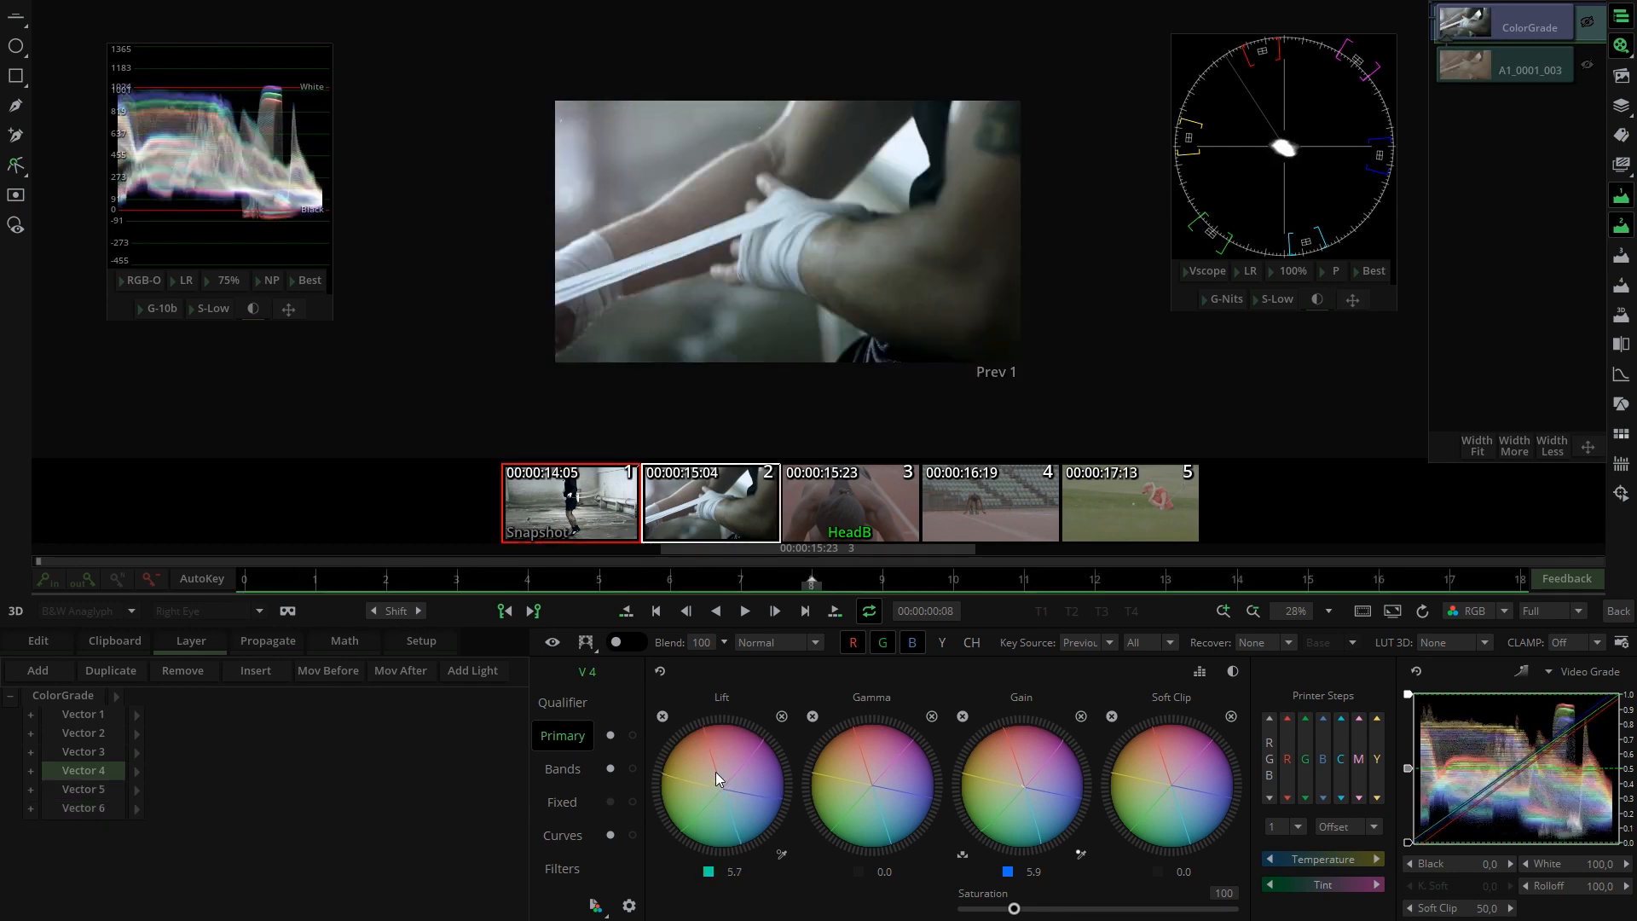
left_click(594, 499)
left_click(732, 502)
left_click(577, 501)
left_click(699, 503)
left_click(597, 503)
left_click(700, 501)
Step: Copy the first clip's grade onto the third clip
scroll(791, 216, "up", 2)
left_click(870, 518)
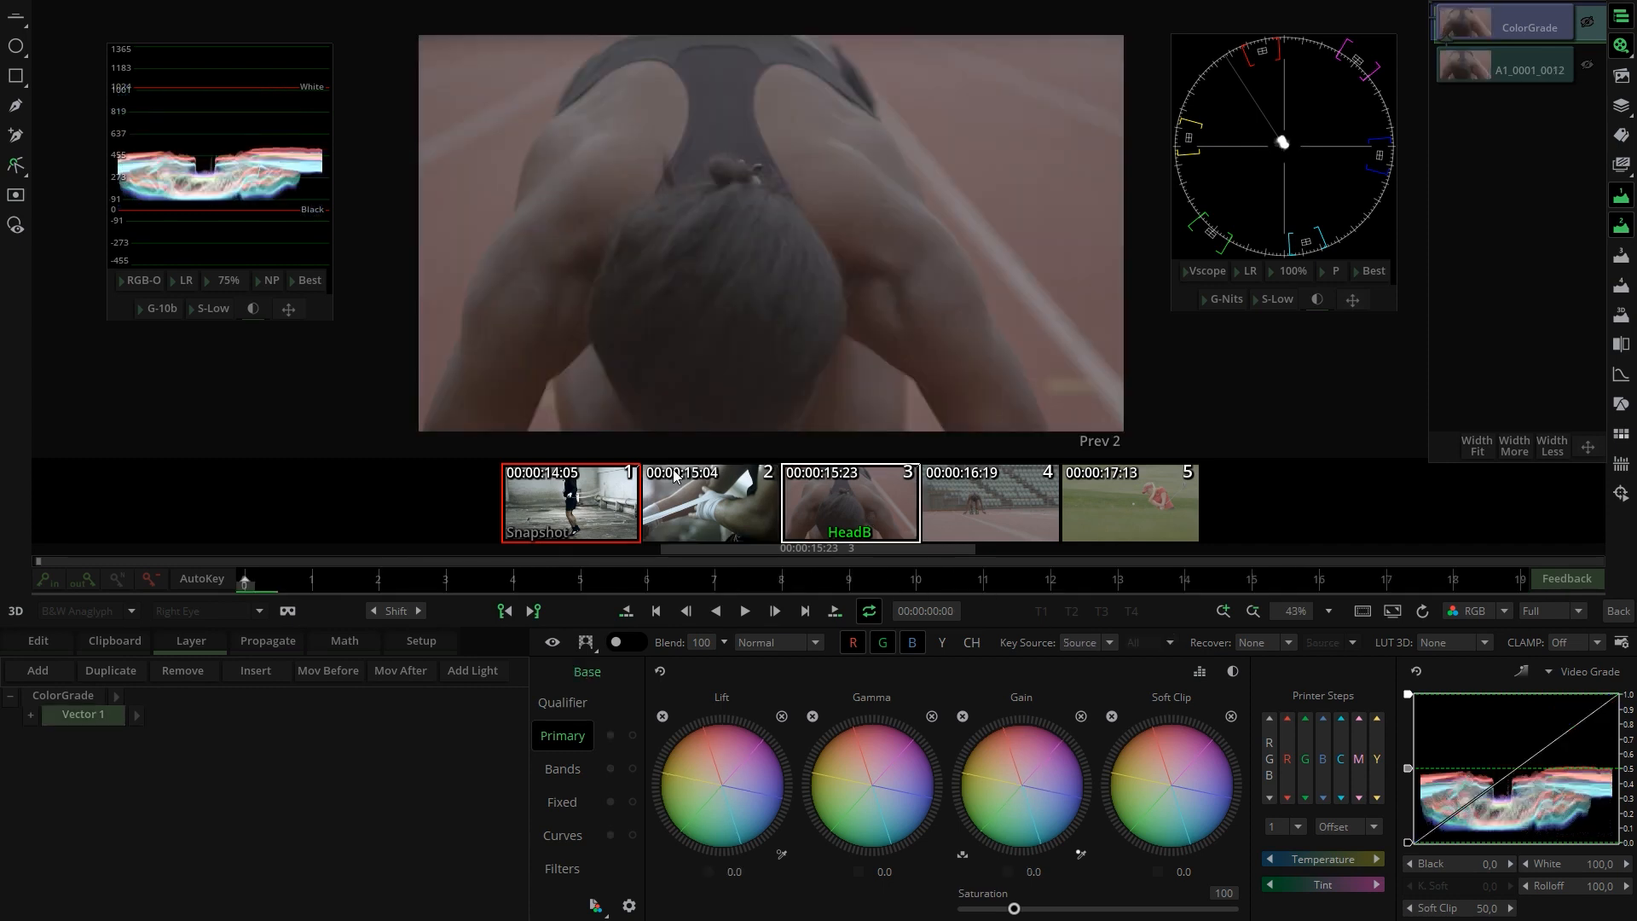
middle_click(601, 506)
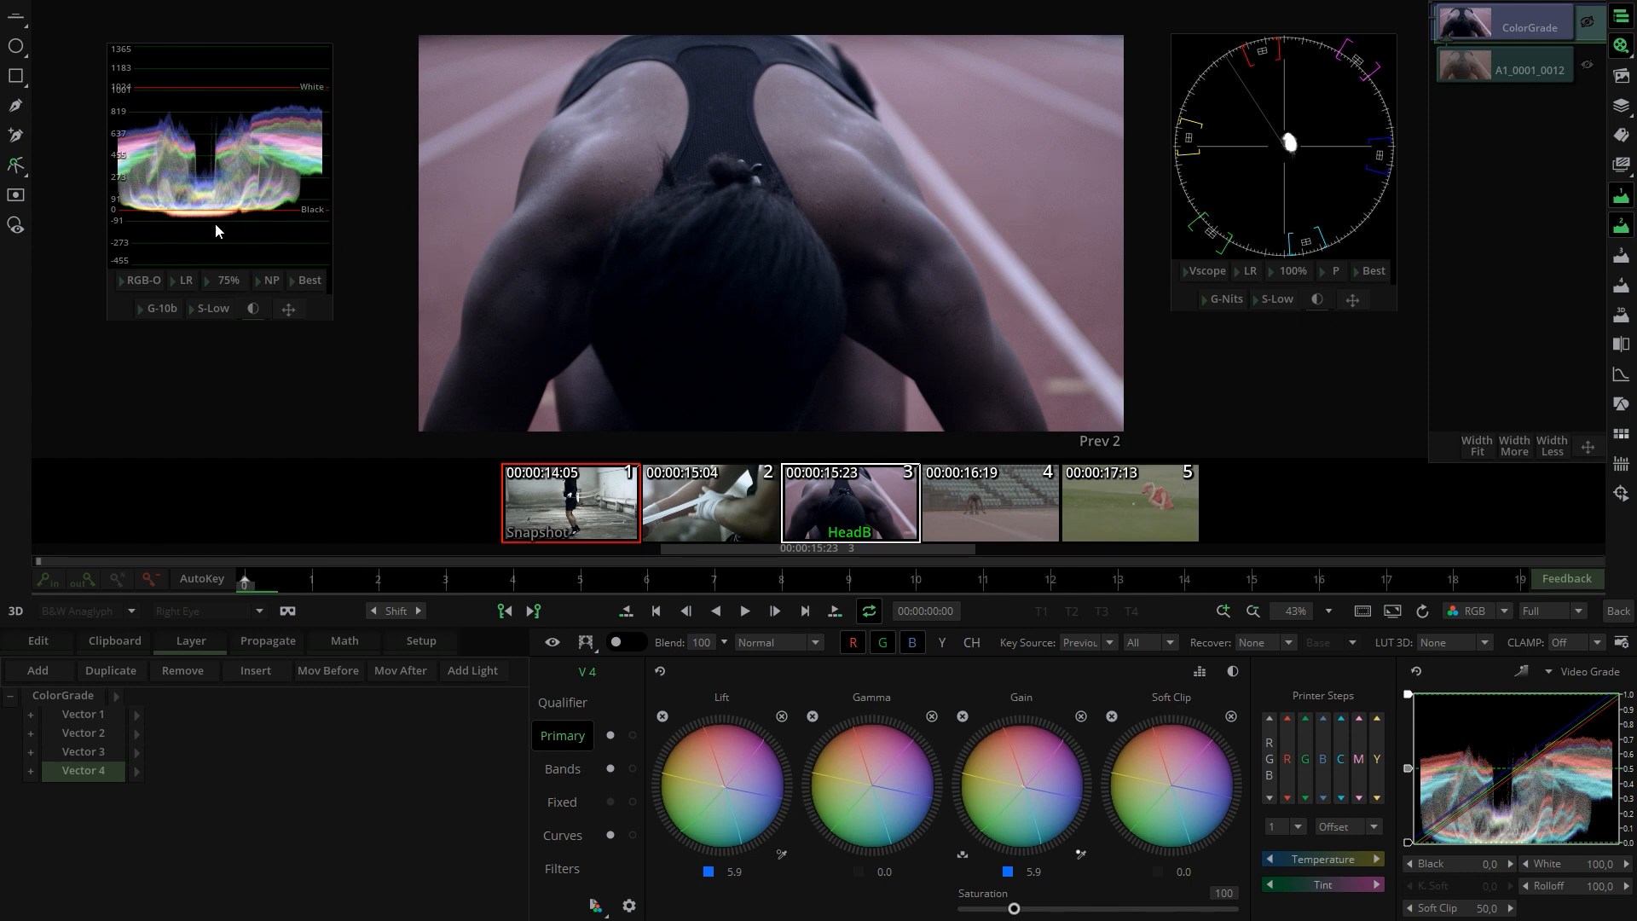
Step: On the third clip, raise Vector 3's Lift for the blacks and increase Vector 2's Gain to brighten the image
left_click(91, 750)
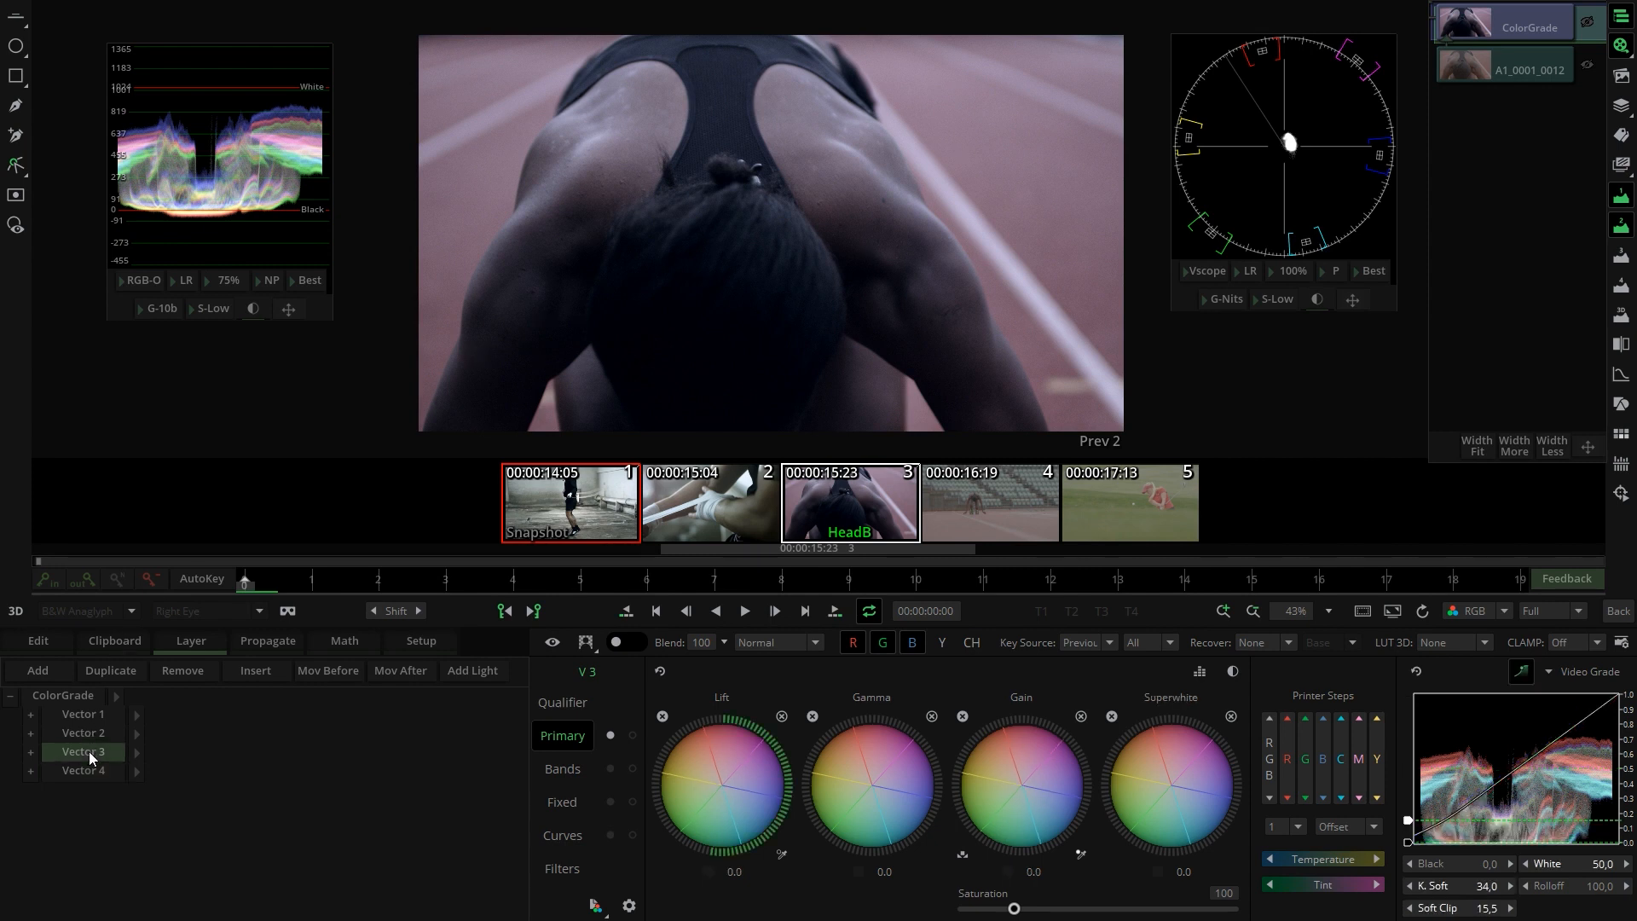
left_click_drag(736, 779, 946, 819)
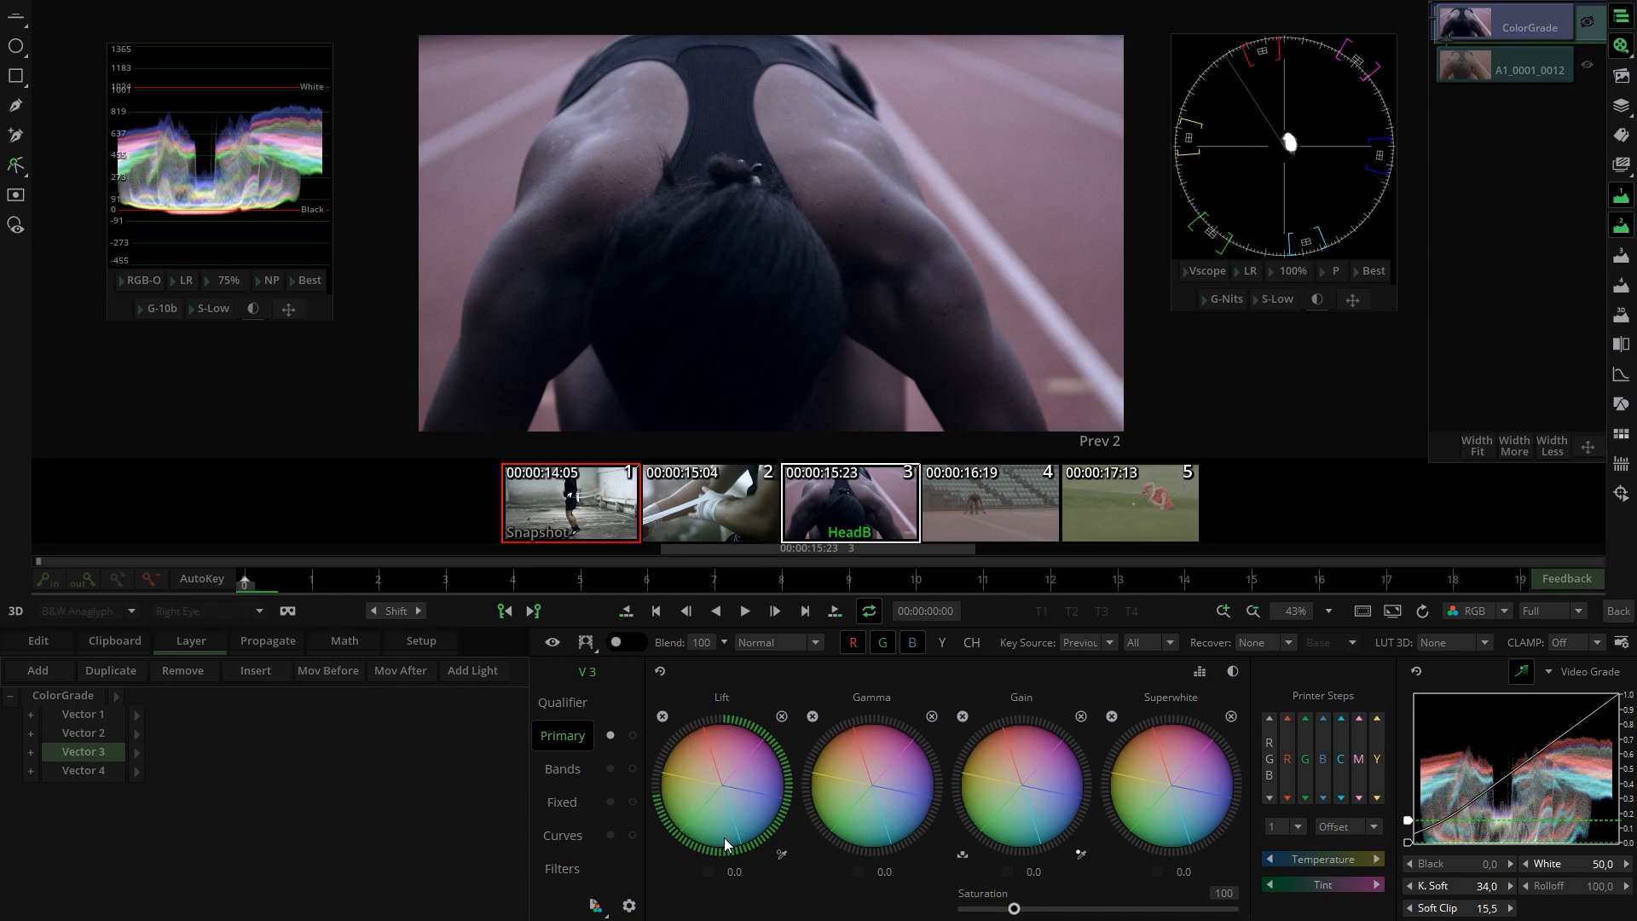
left_click(89, 733)
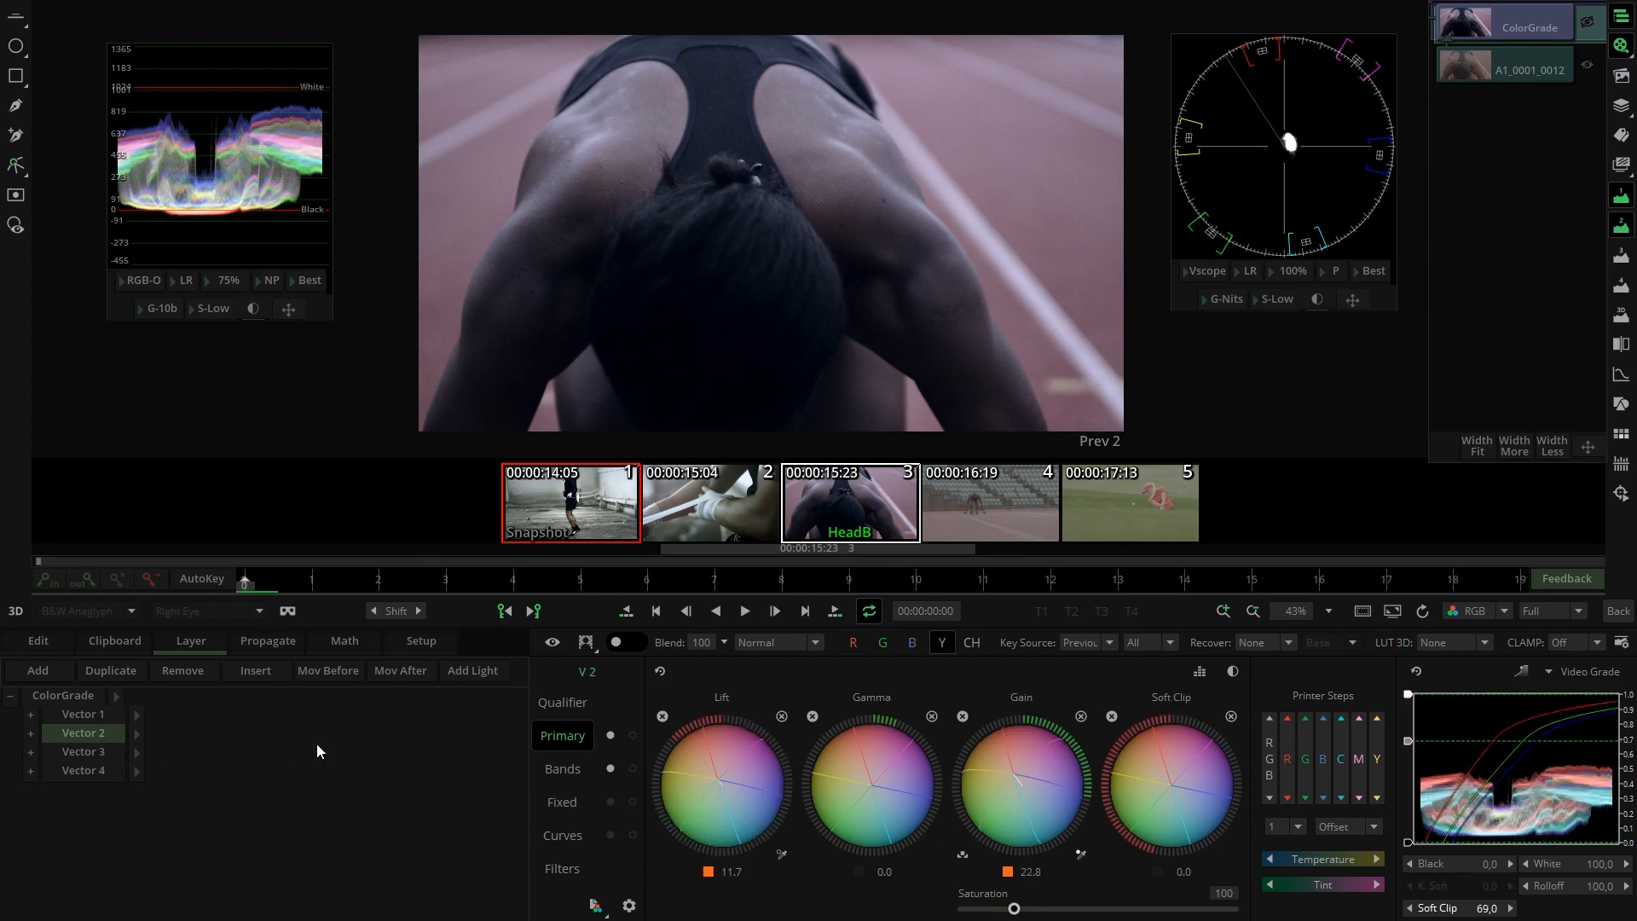
left_click_drag(766, 776, 719, 774)
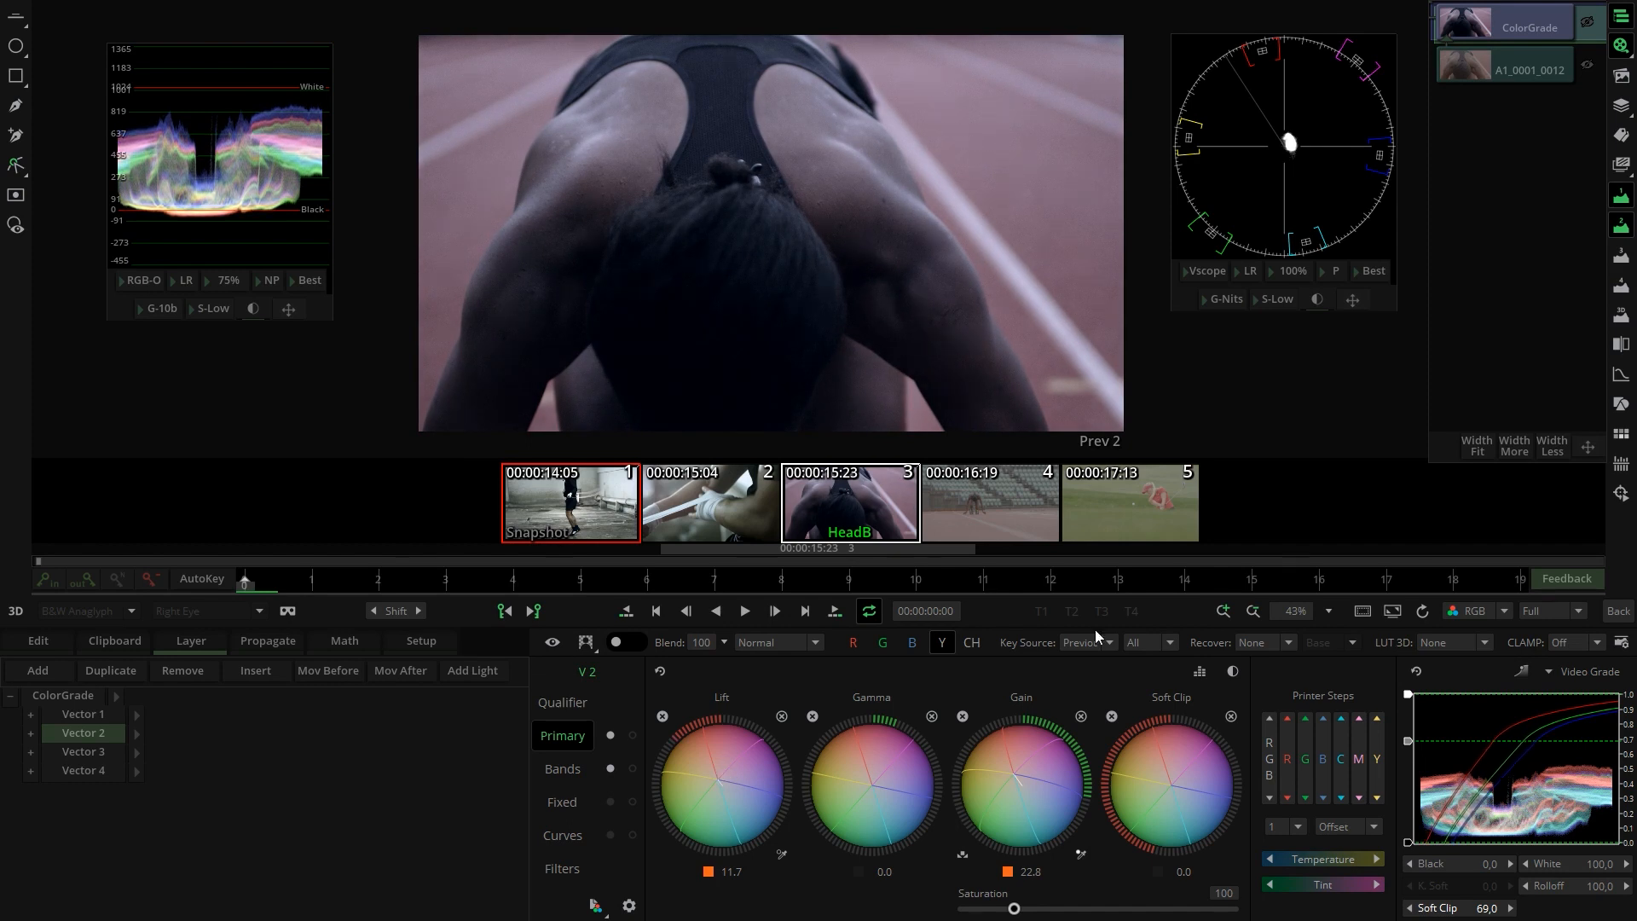
left_click_drag(1034, 789, 1133, 749)
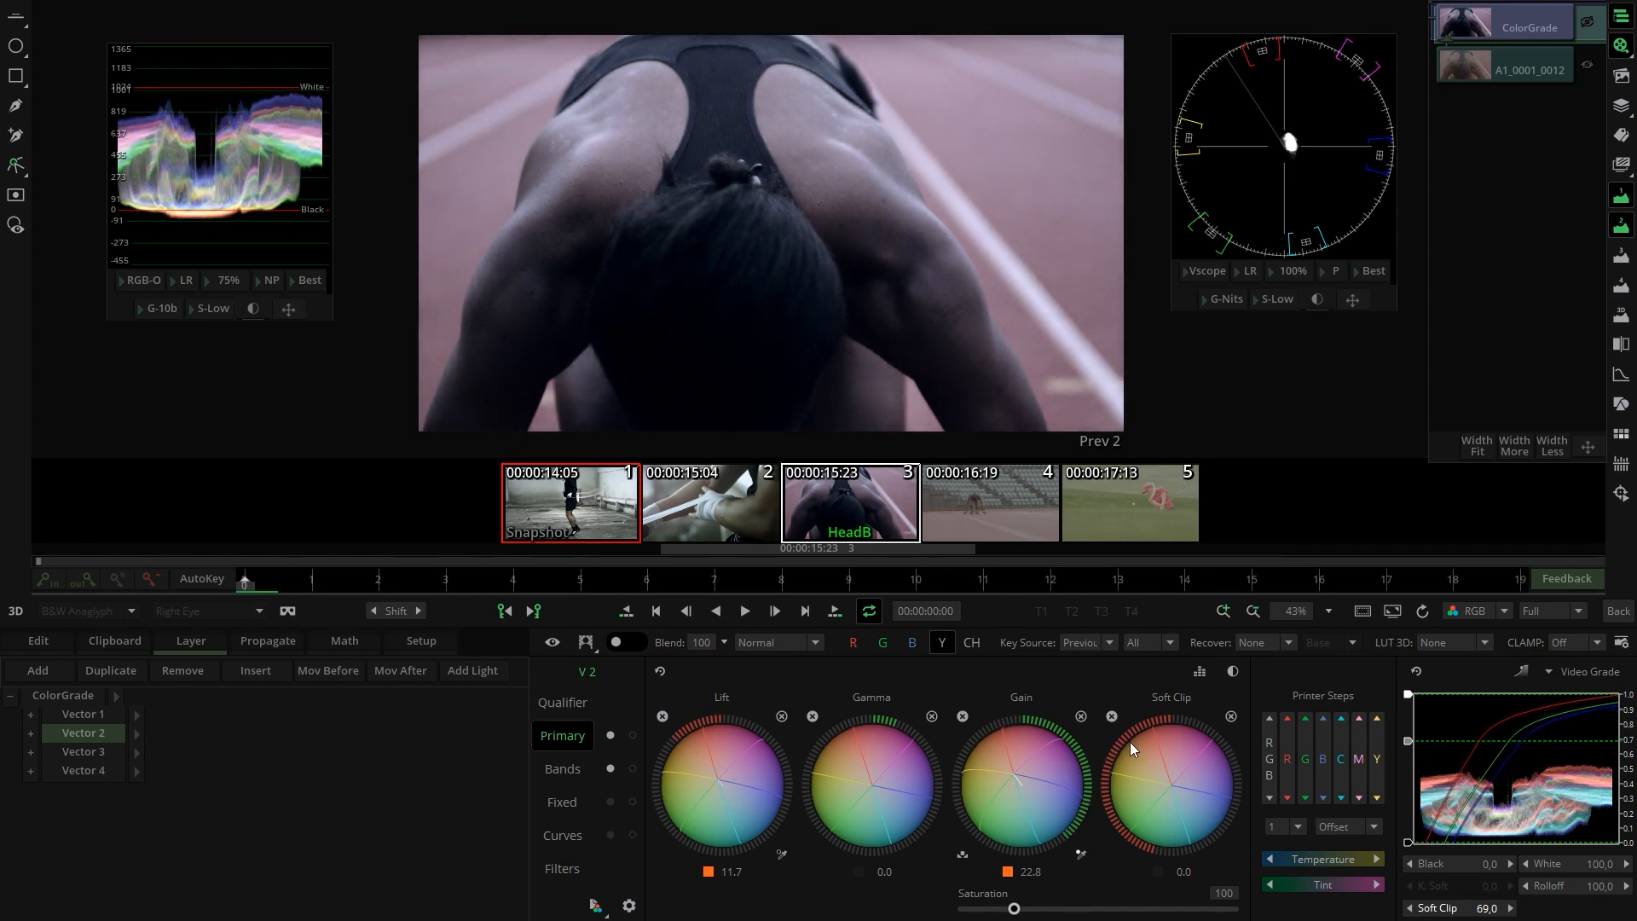
scroll(746, 260, "down", 2)
scroll(747, 260, "up", 2)
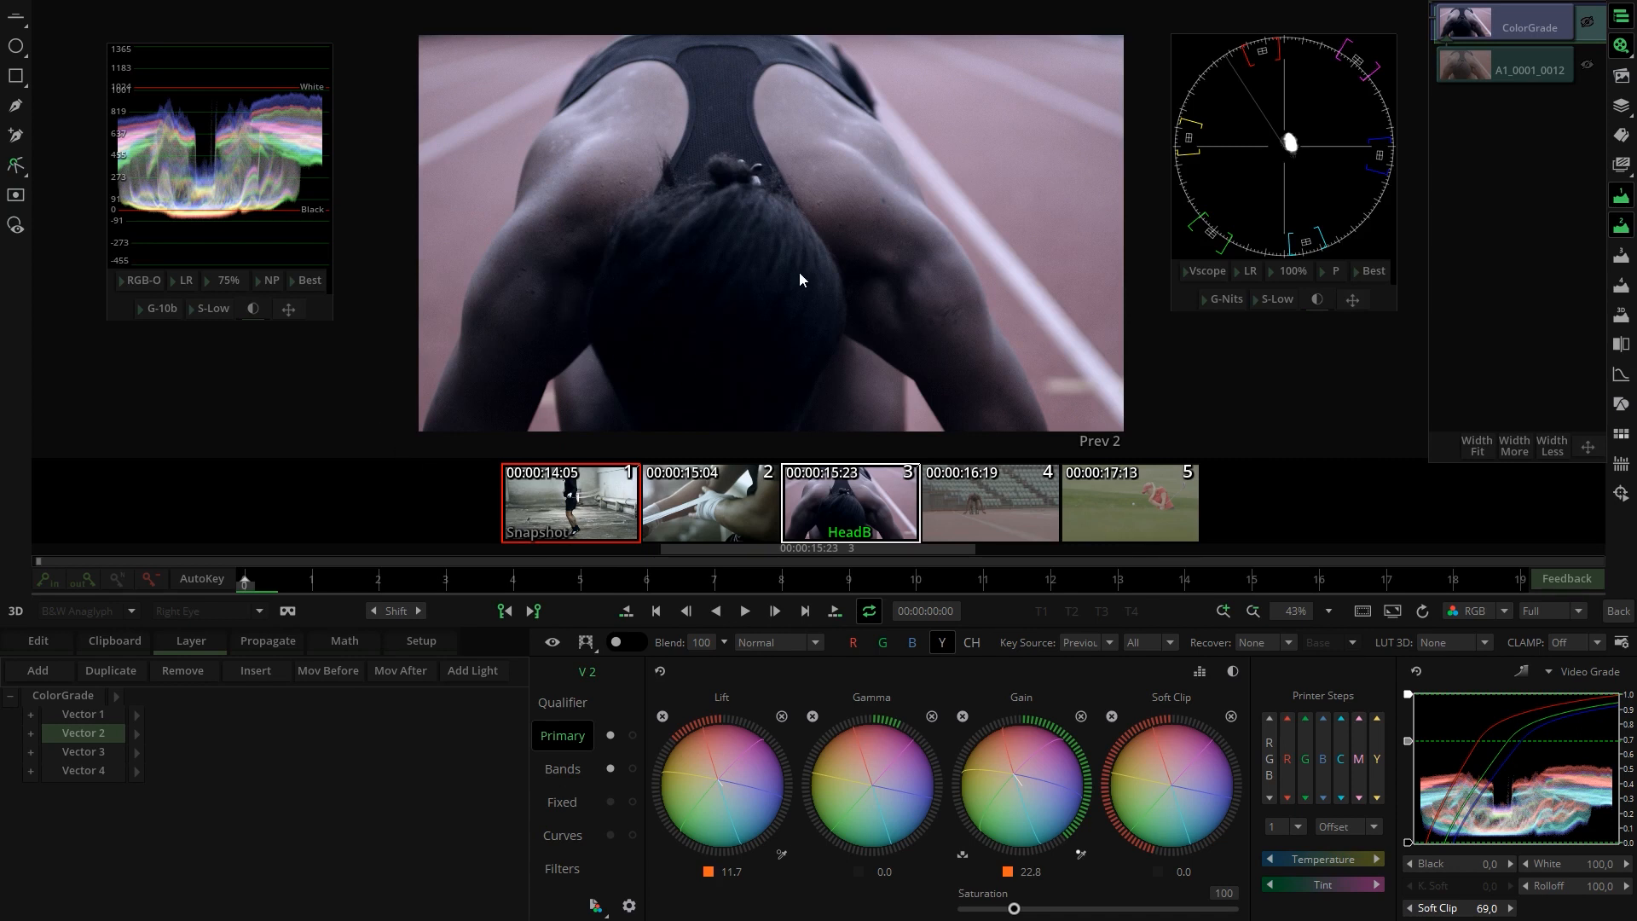
Step: Reset the third clip's Vector 4 and push its Lift and Gain wheels moderately toward blue
left_click(77, 774)
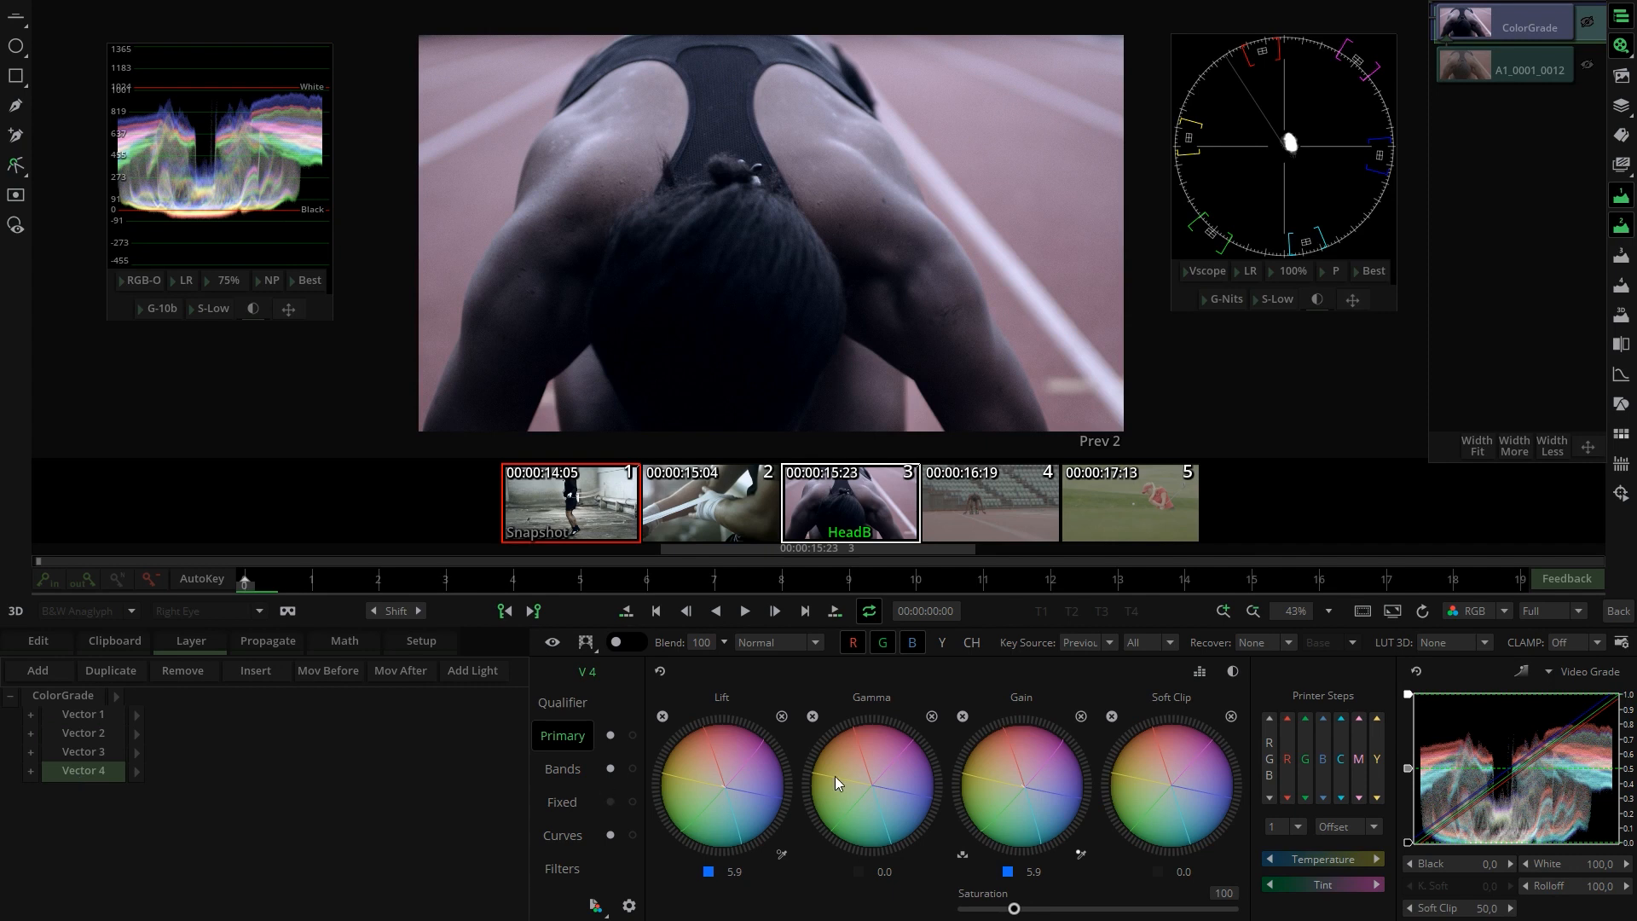
double_click(87, 774)
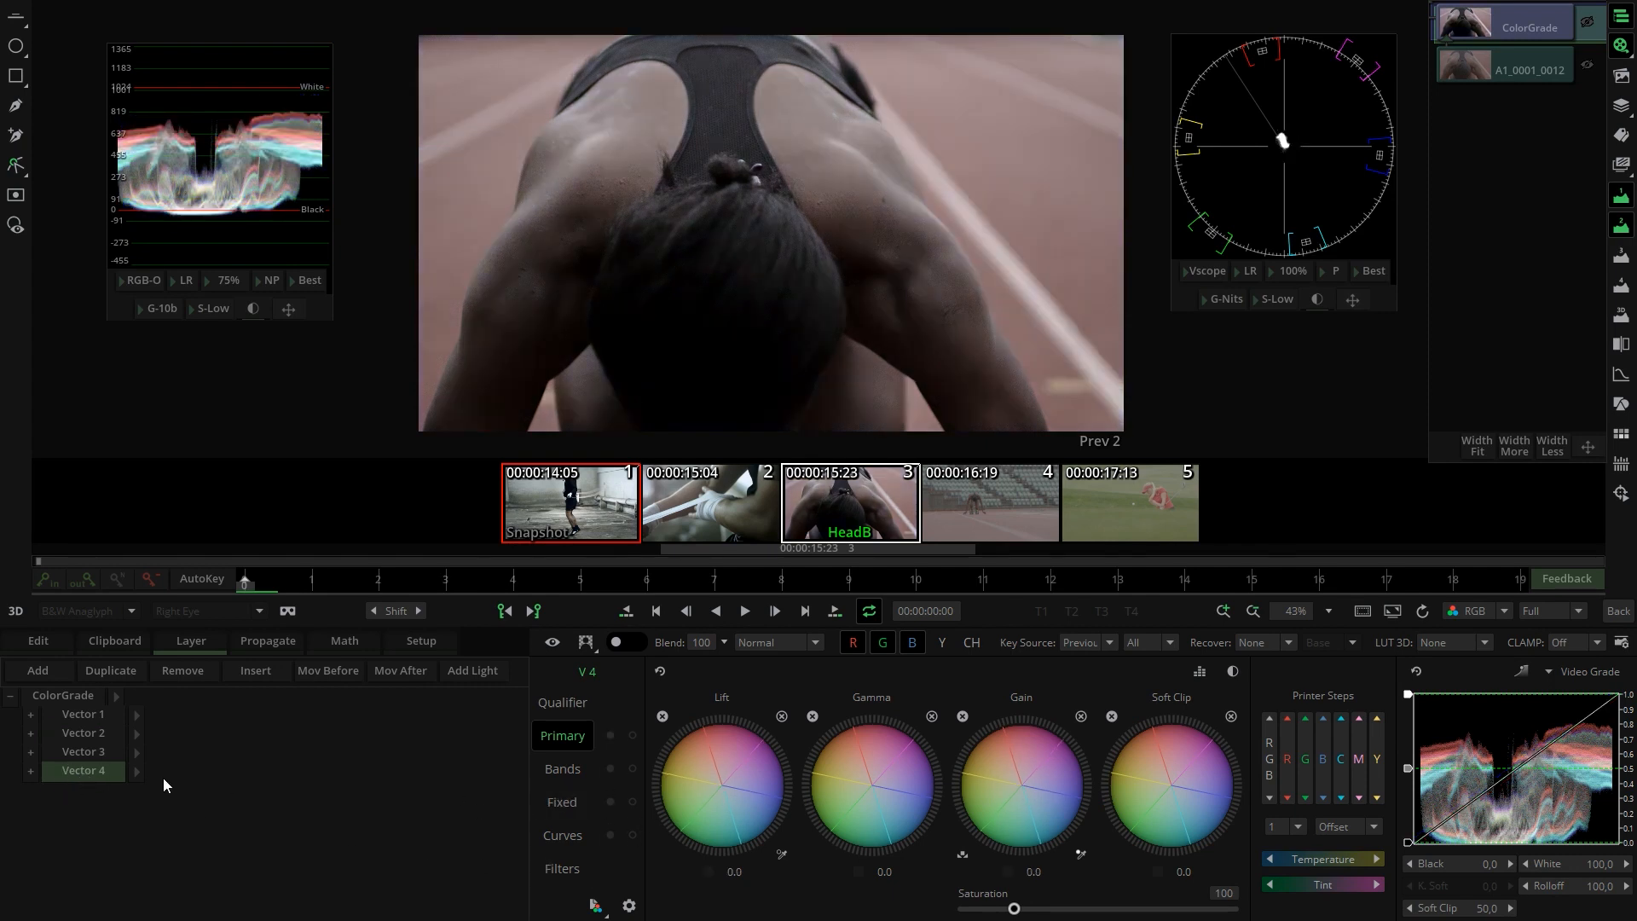
left_click_drag(1034, 790, 1084, 835)
mouse_move(728, 791)
left_mouse_down()
mouse_move(754, 825)
mouse_move(740, 814)
left_mouse_up()
left_click_drag(1033, 792, 1019, 782)
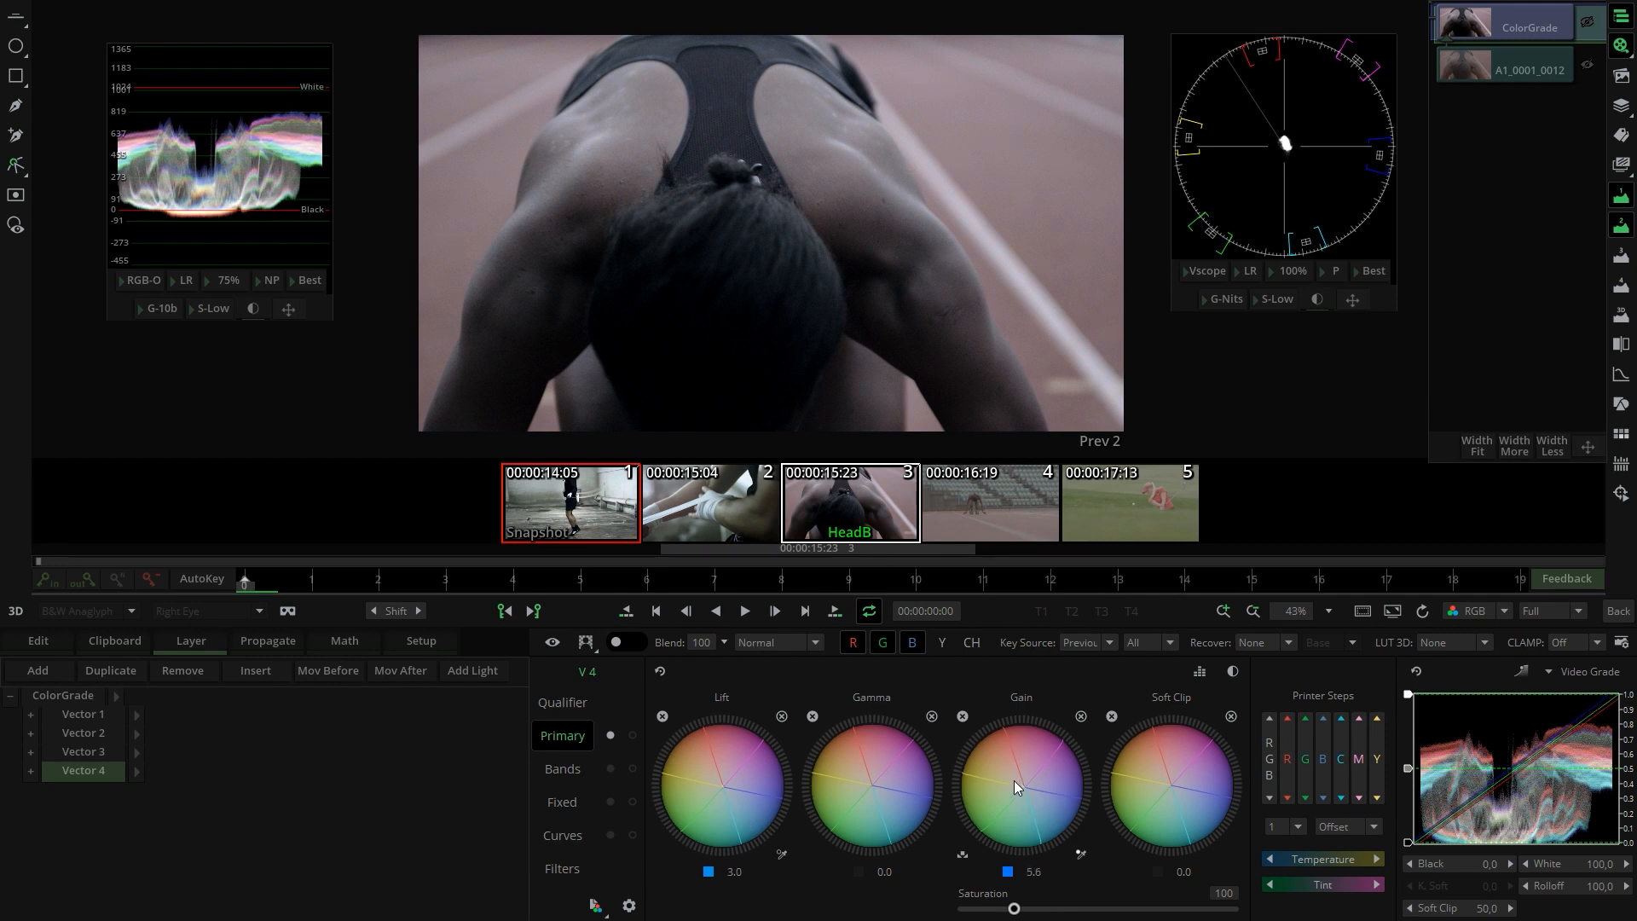
left_click_drag(734, 796, 738, 803)
left_click_drag(1031, 788, 1008, 781)
Step: Set the red saturation to 146 in Vector 4's Fixed controls and compare the third clip with the second
left_click(554, 803)
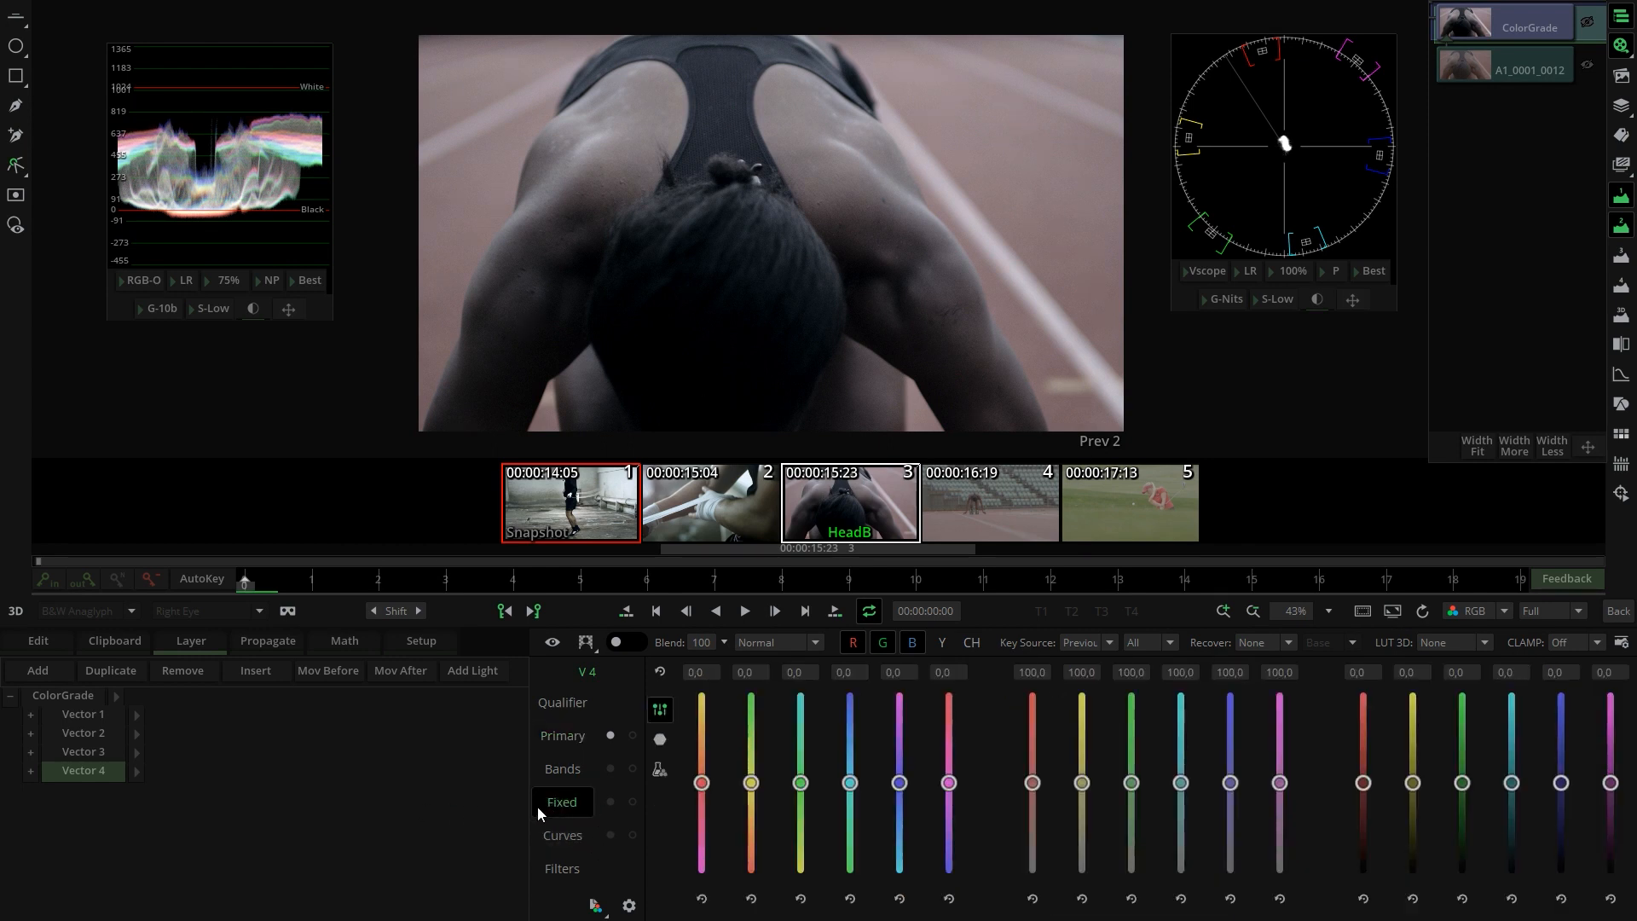
left_click_drag(1034, 783, 1041, 743)
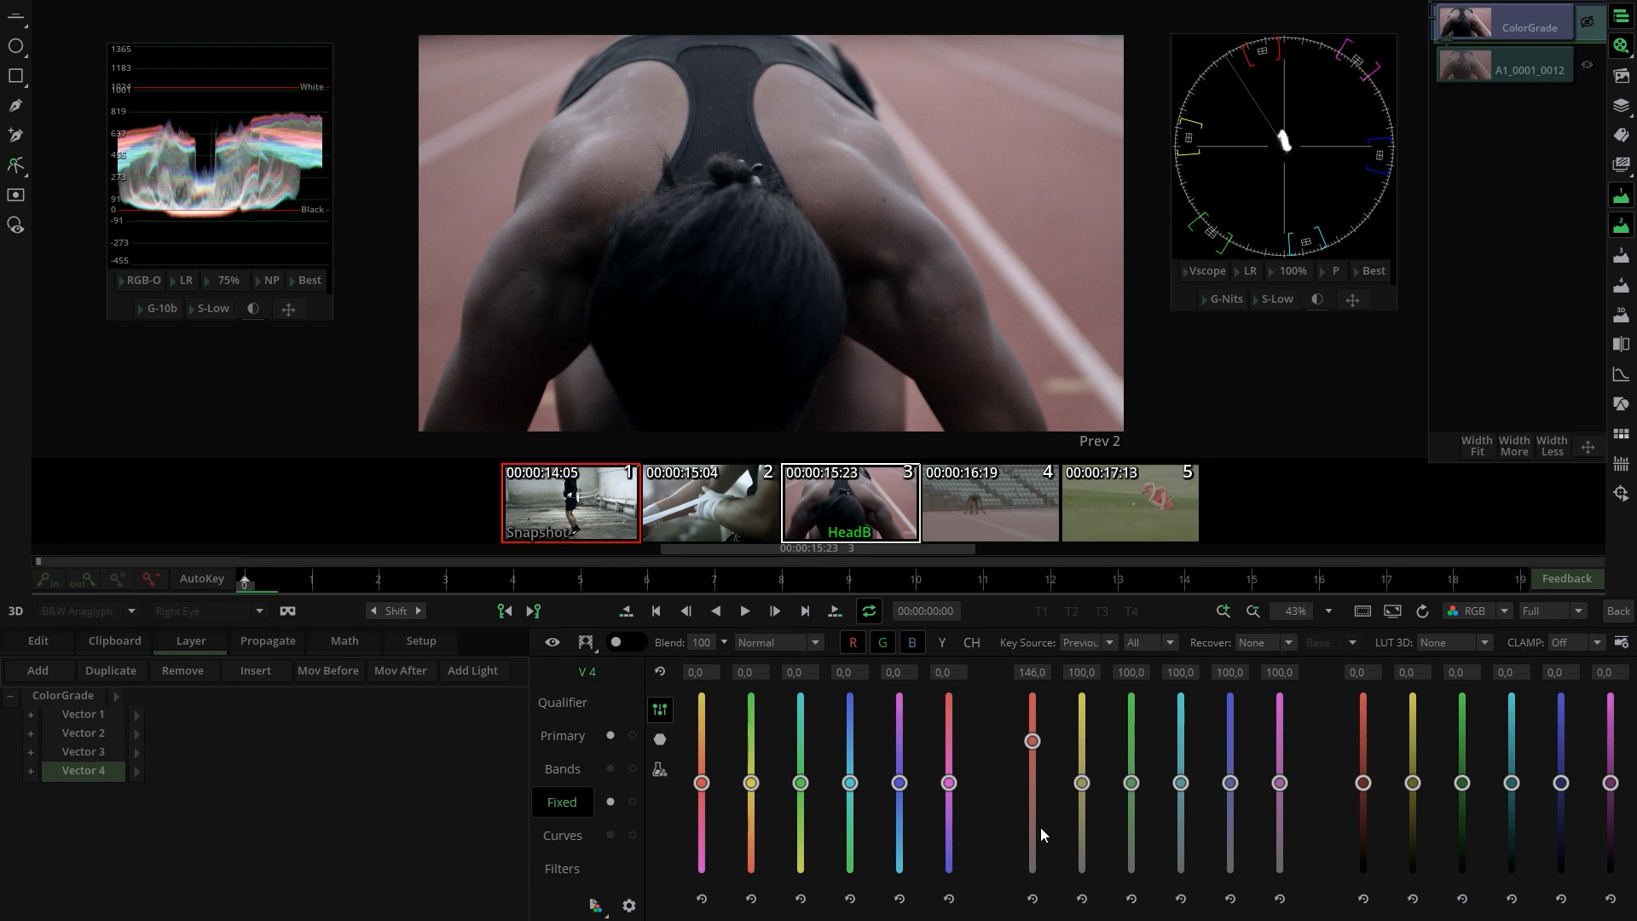
left_click(558, 704)
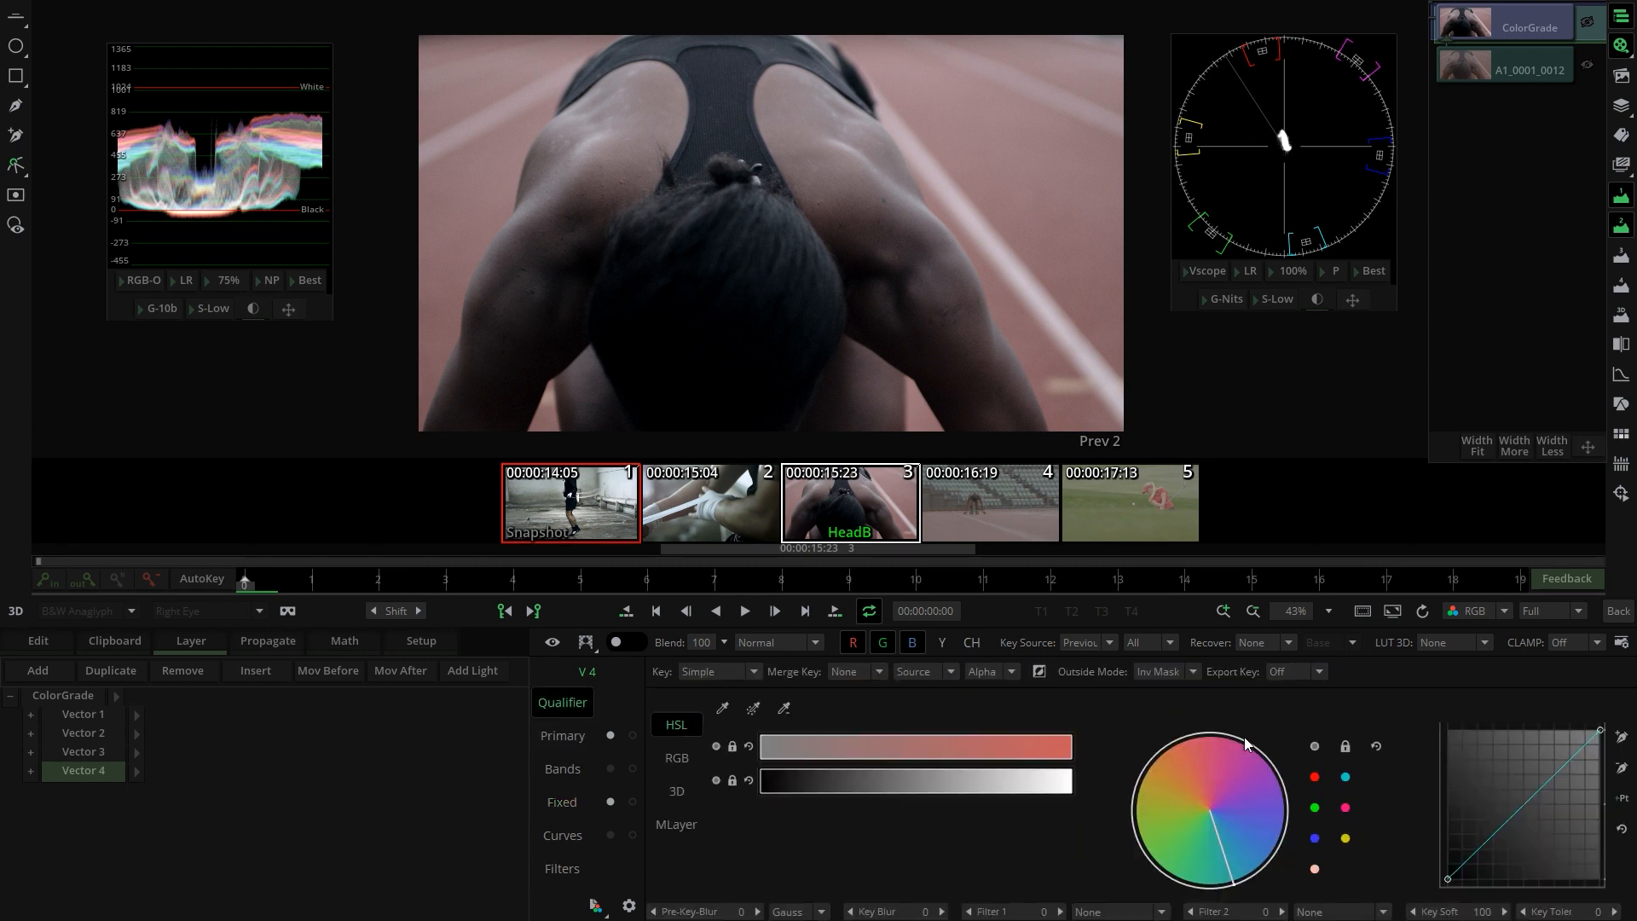
left_click(561, 802)
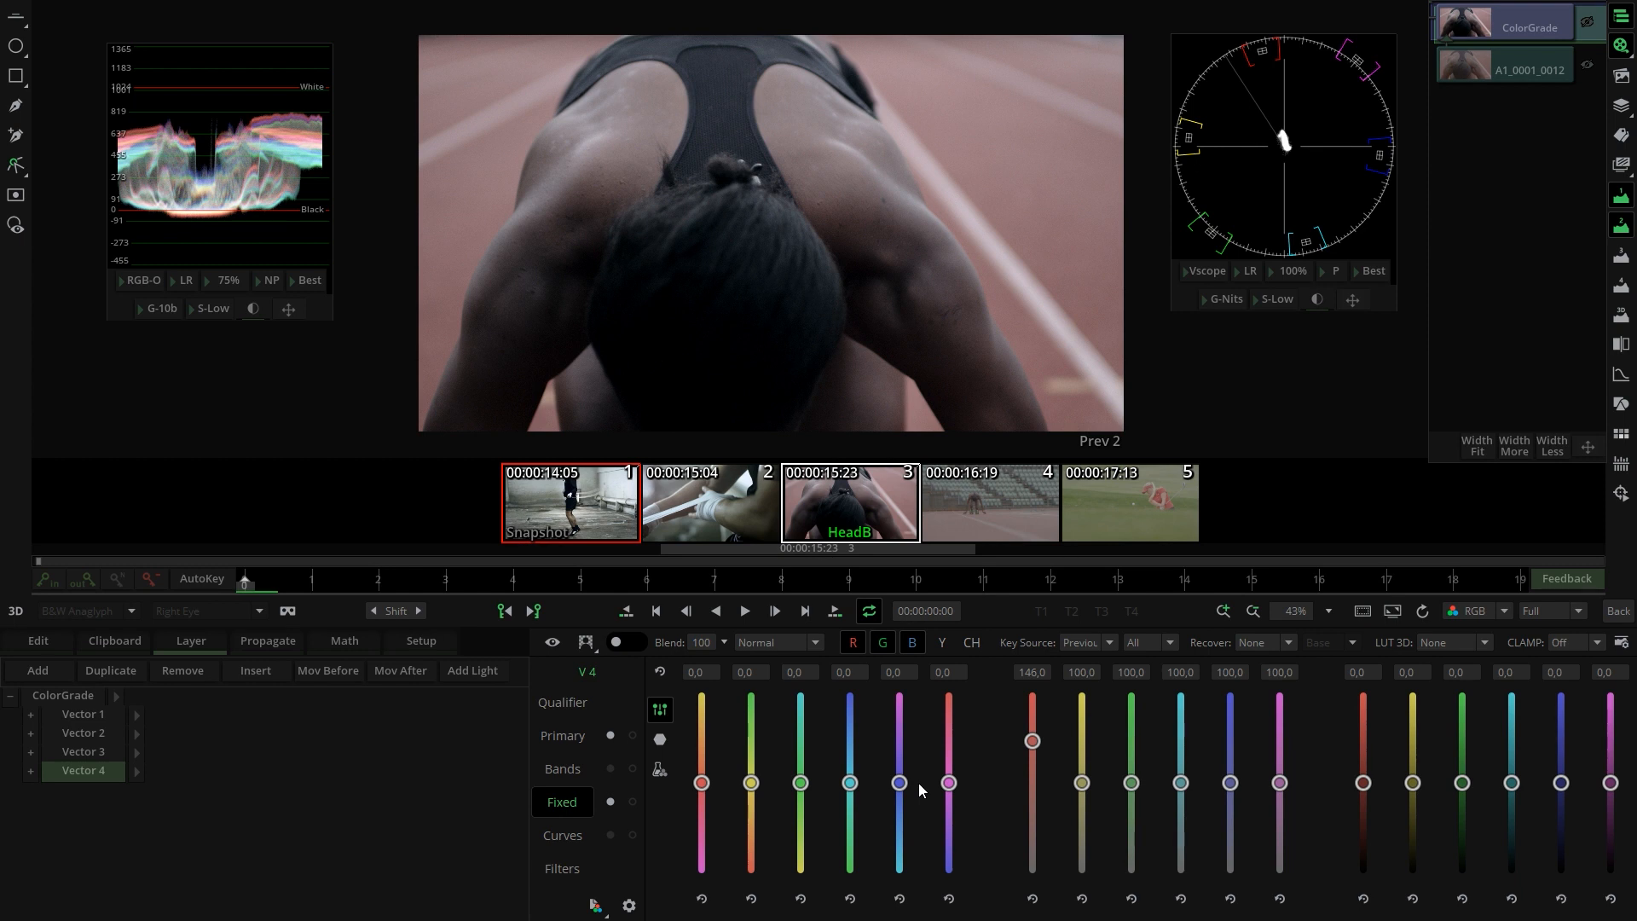
left_click(539, 703)
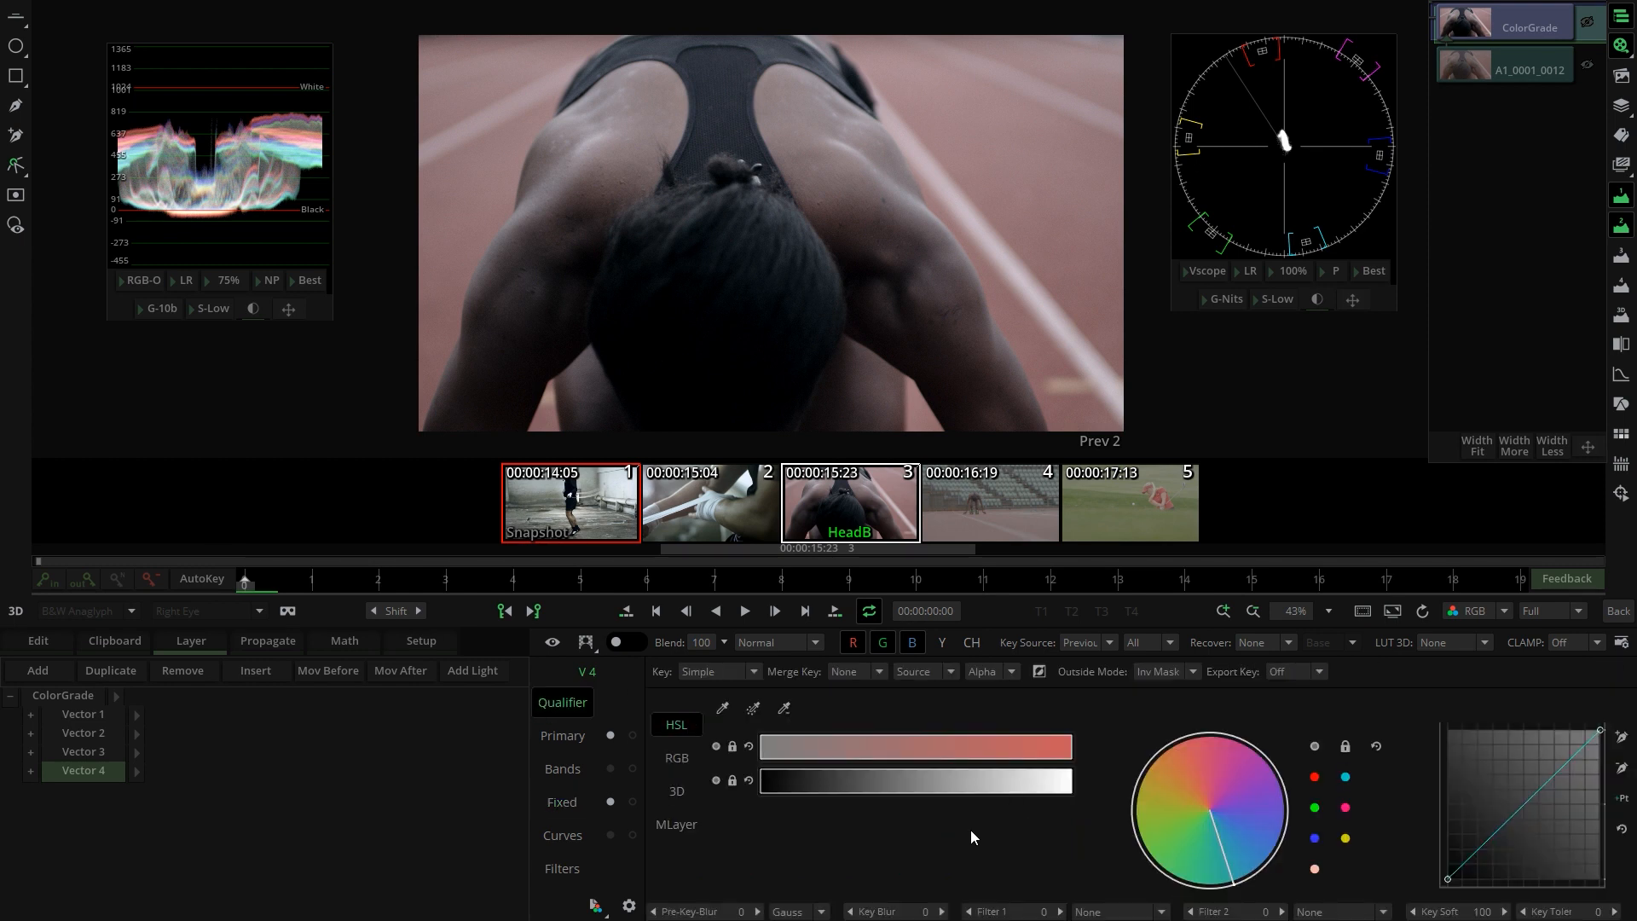
left_click(635, 803)
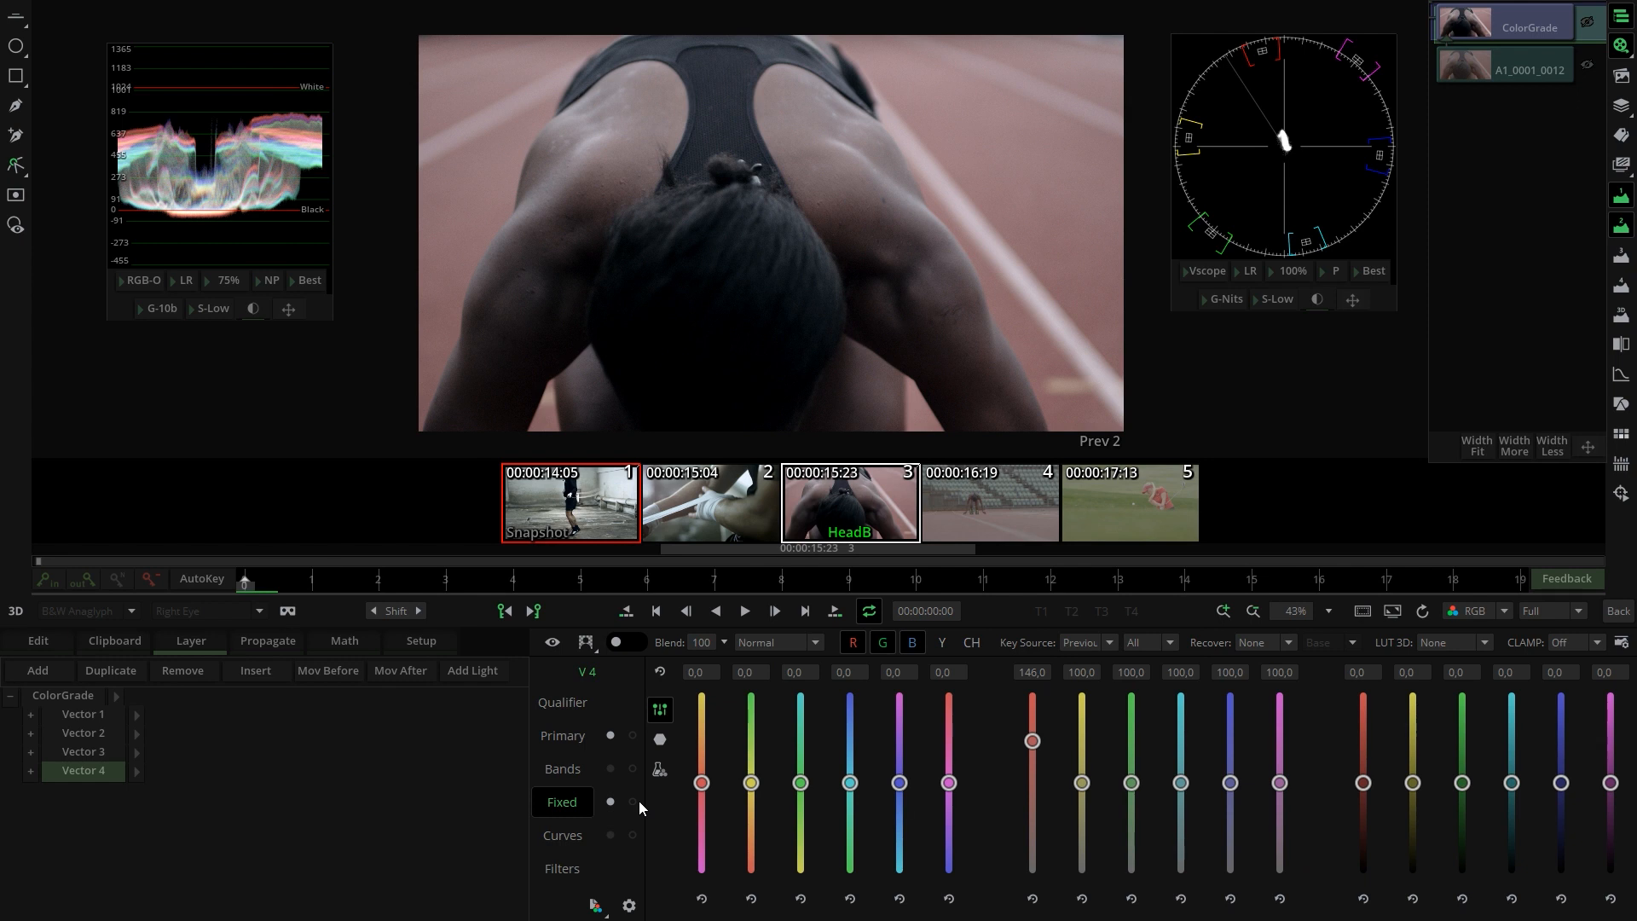
left_click(714, 519)
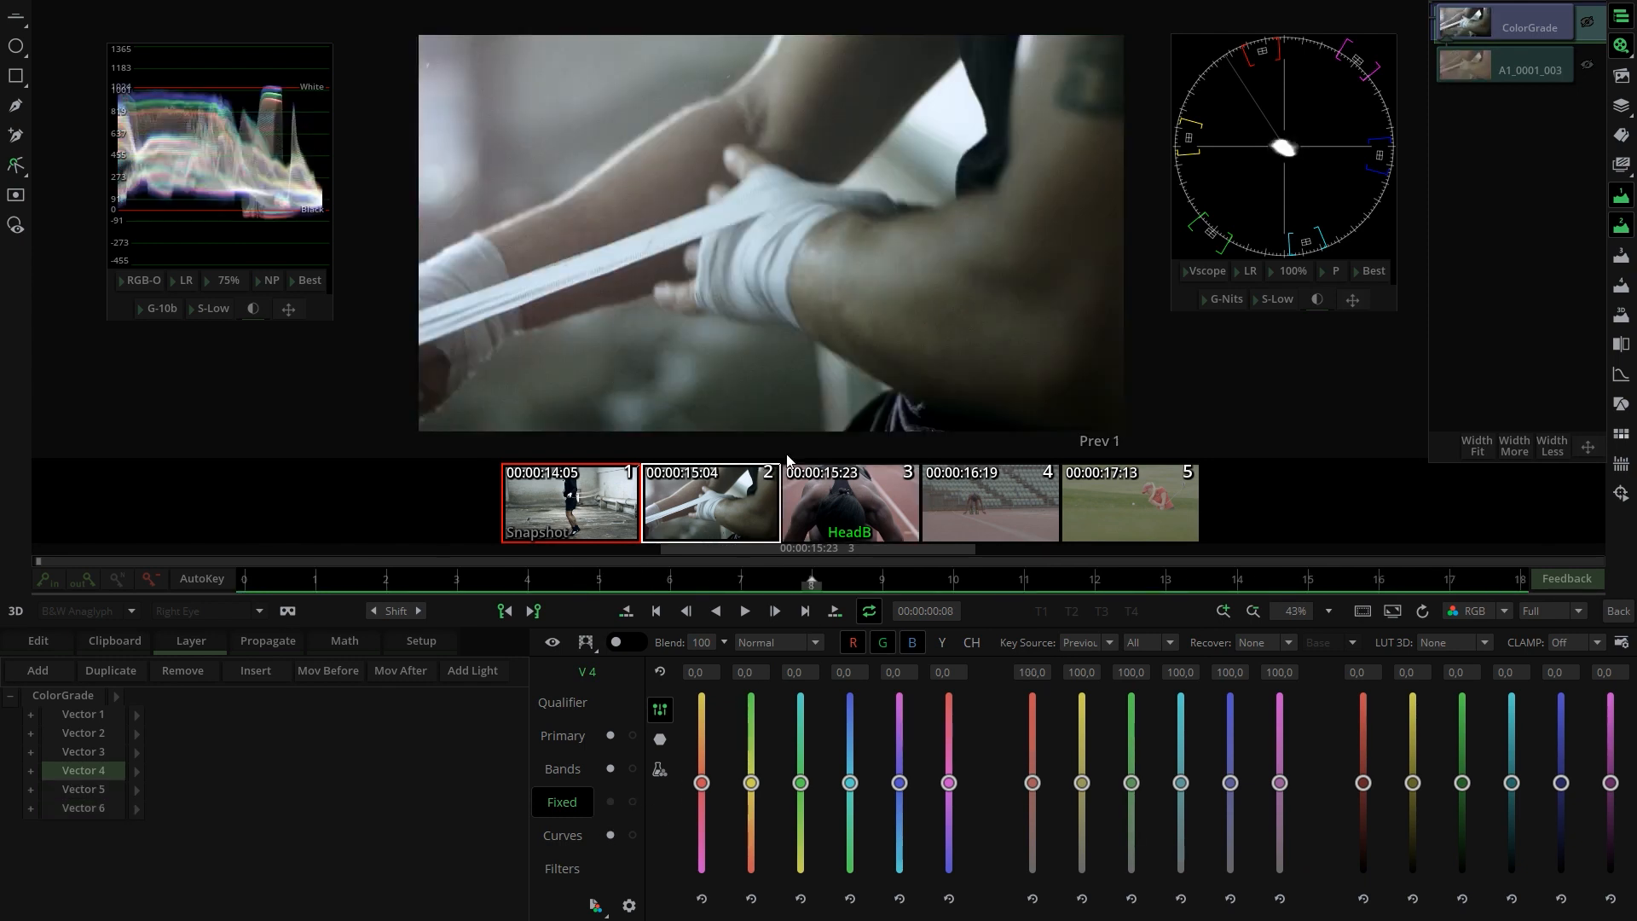
left_click(860, 515)
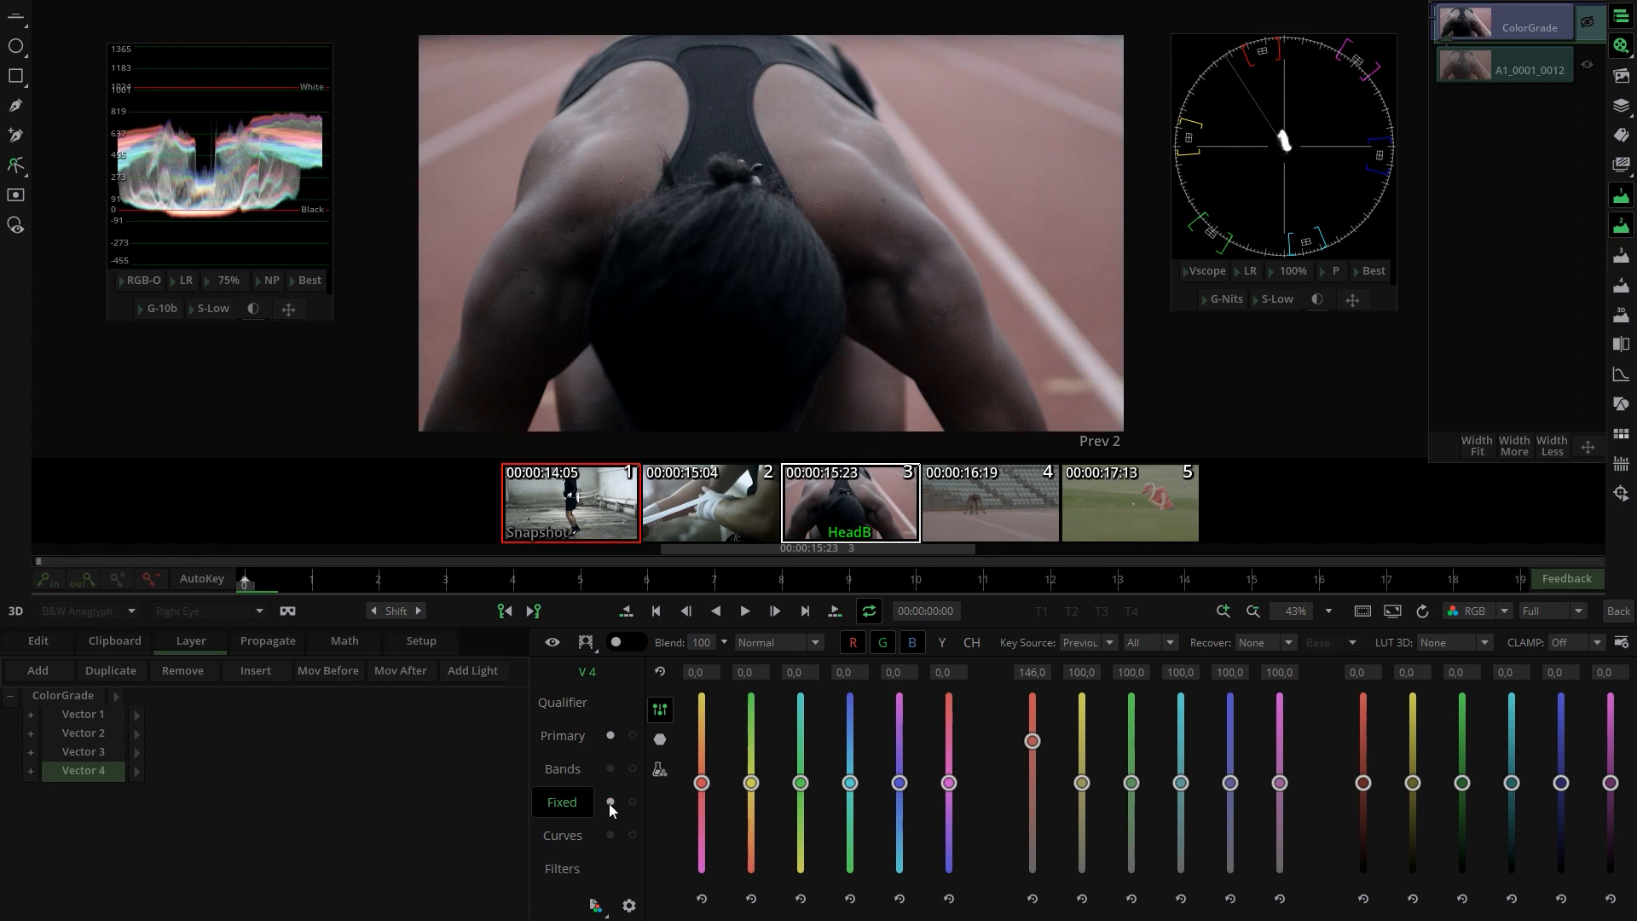
Step: Copy the third clip's grade onto the fourth clip and compare the two shots
left_click(987, 505)
right_click(837, 517)
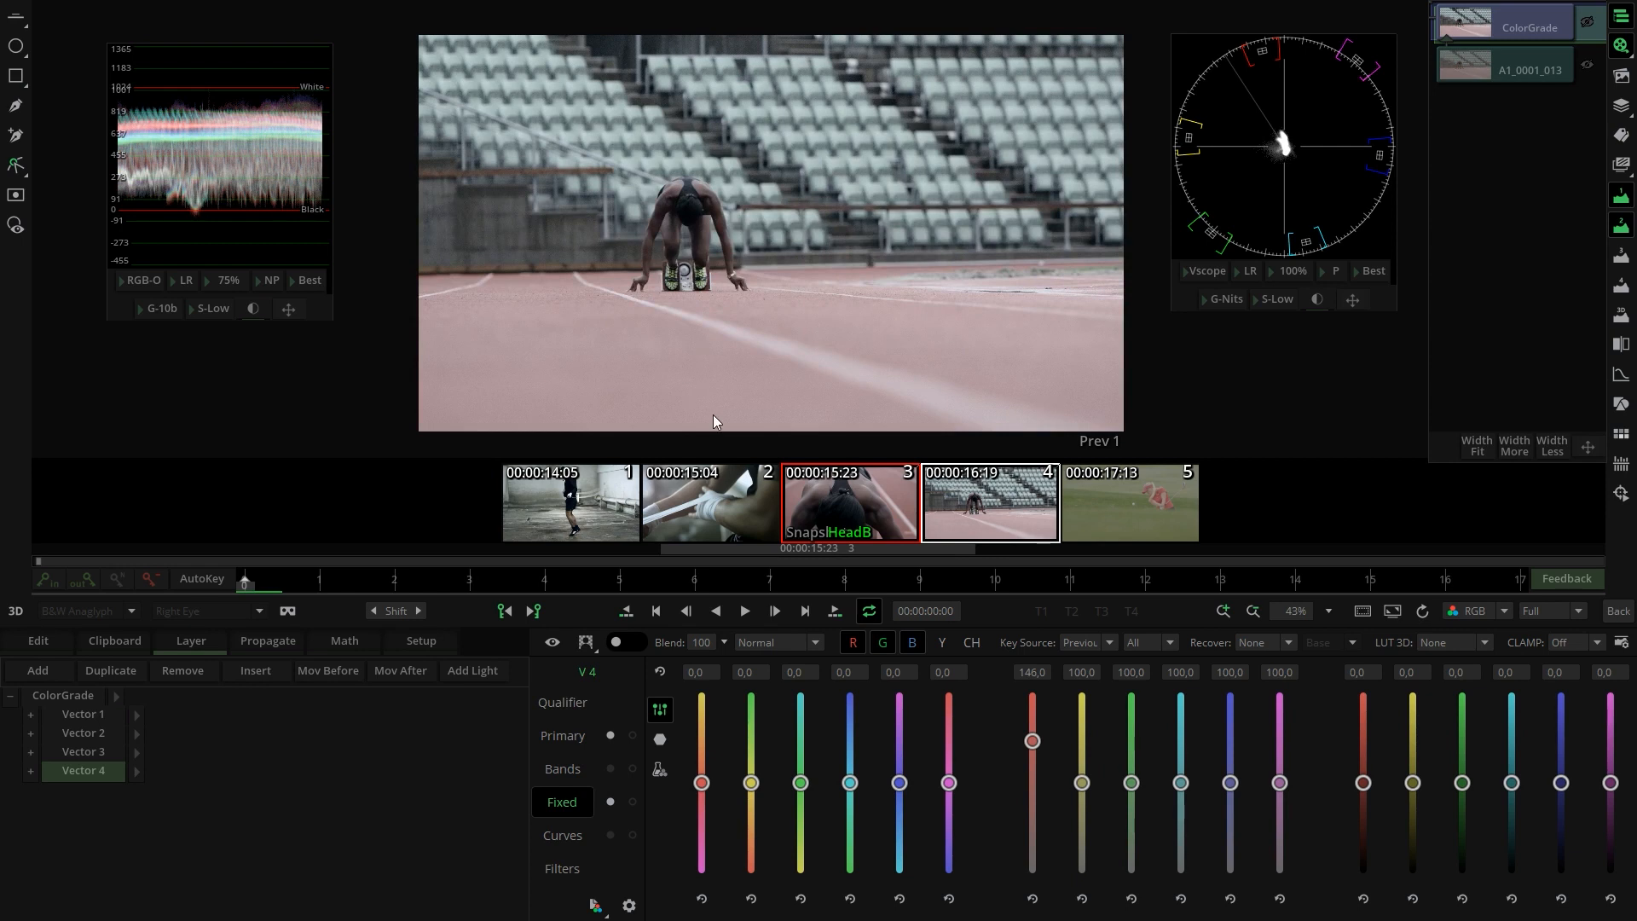
left_click(877, 498)
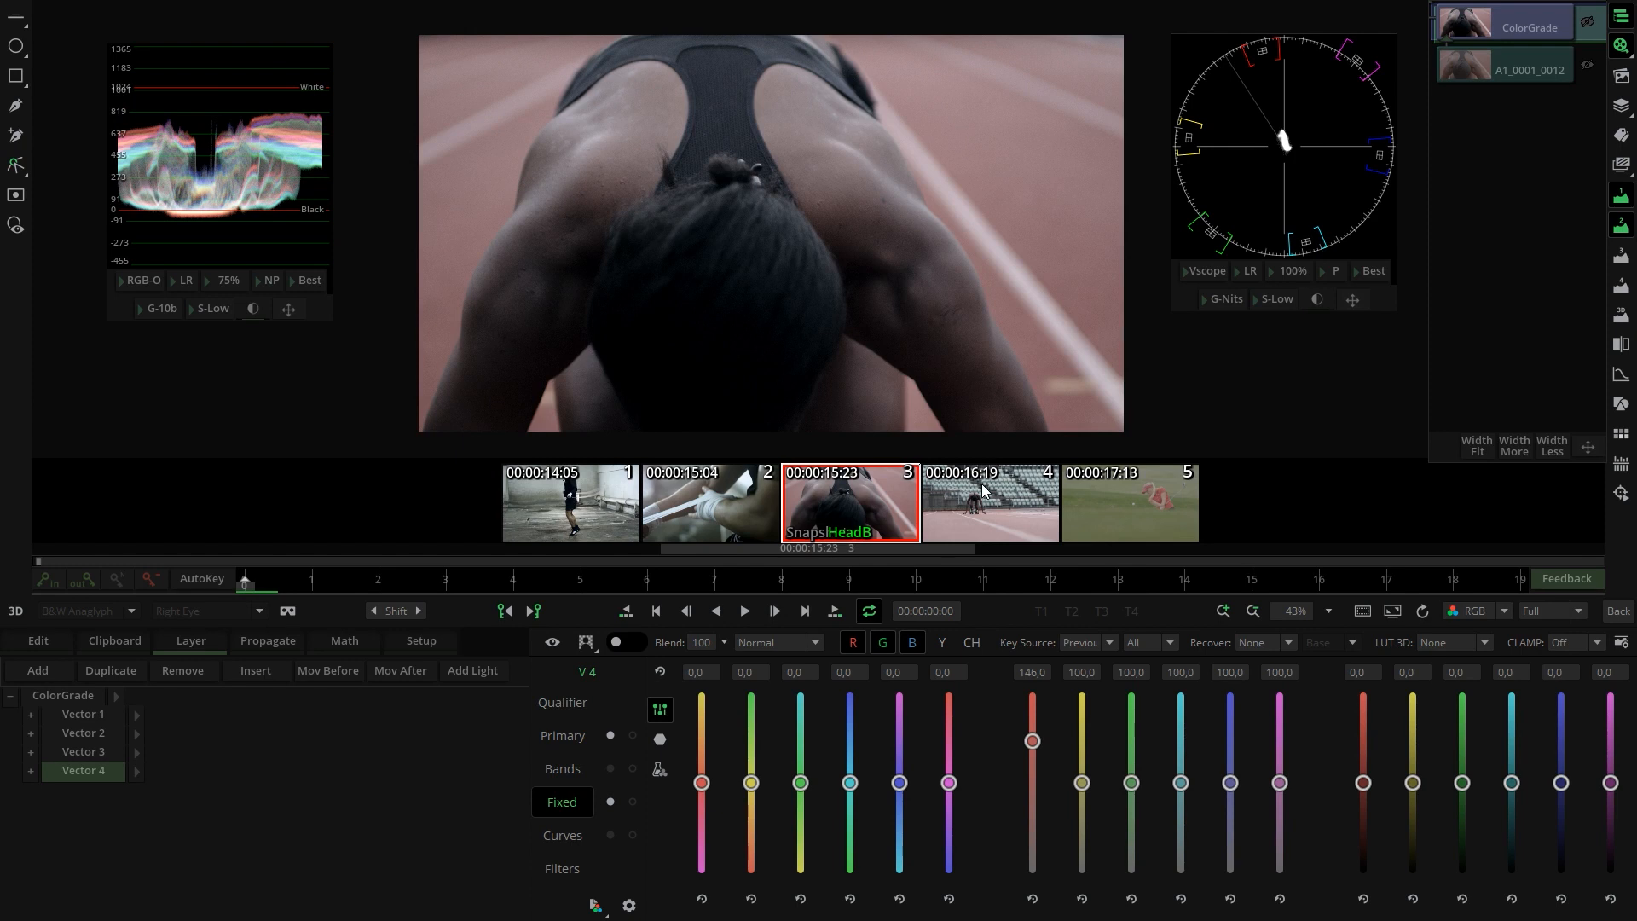
left_click(984, 491)
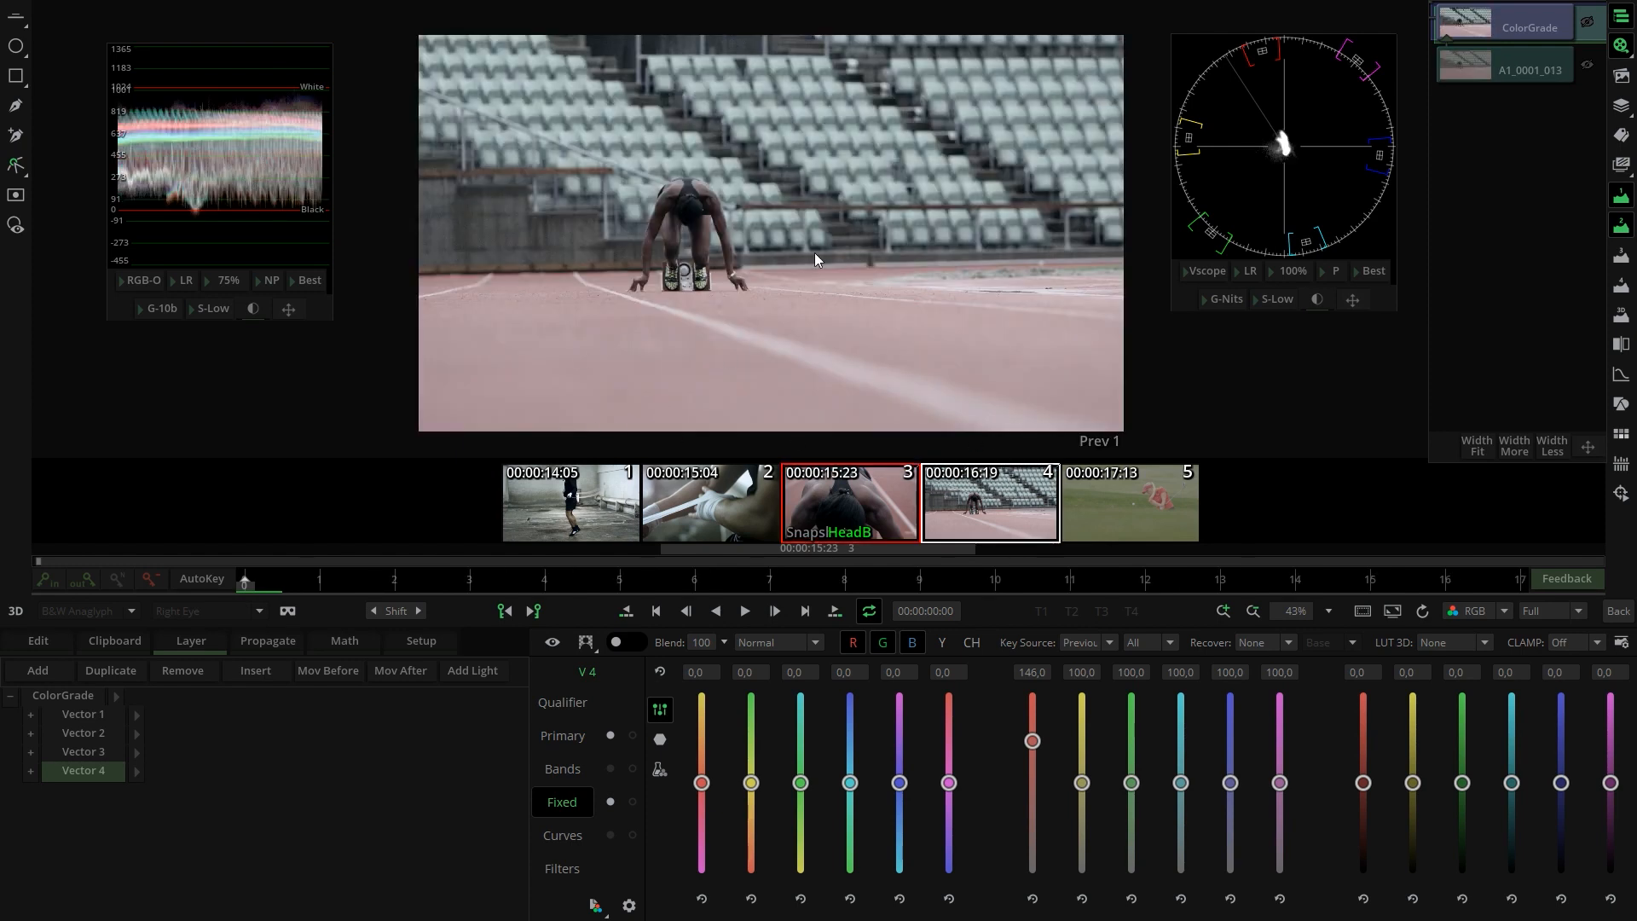
Step: In the fourth clip's Vector 2, lower the Gain level and remove the Soft Clip adjustment
left_click(550, 736)
left_click(106, 731)
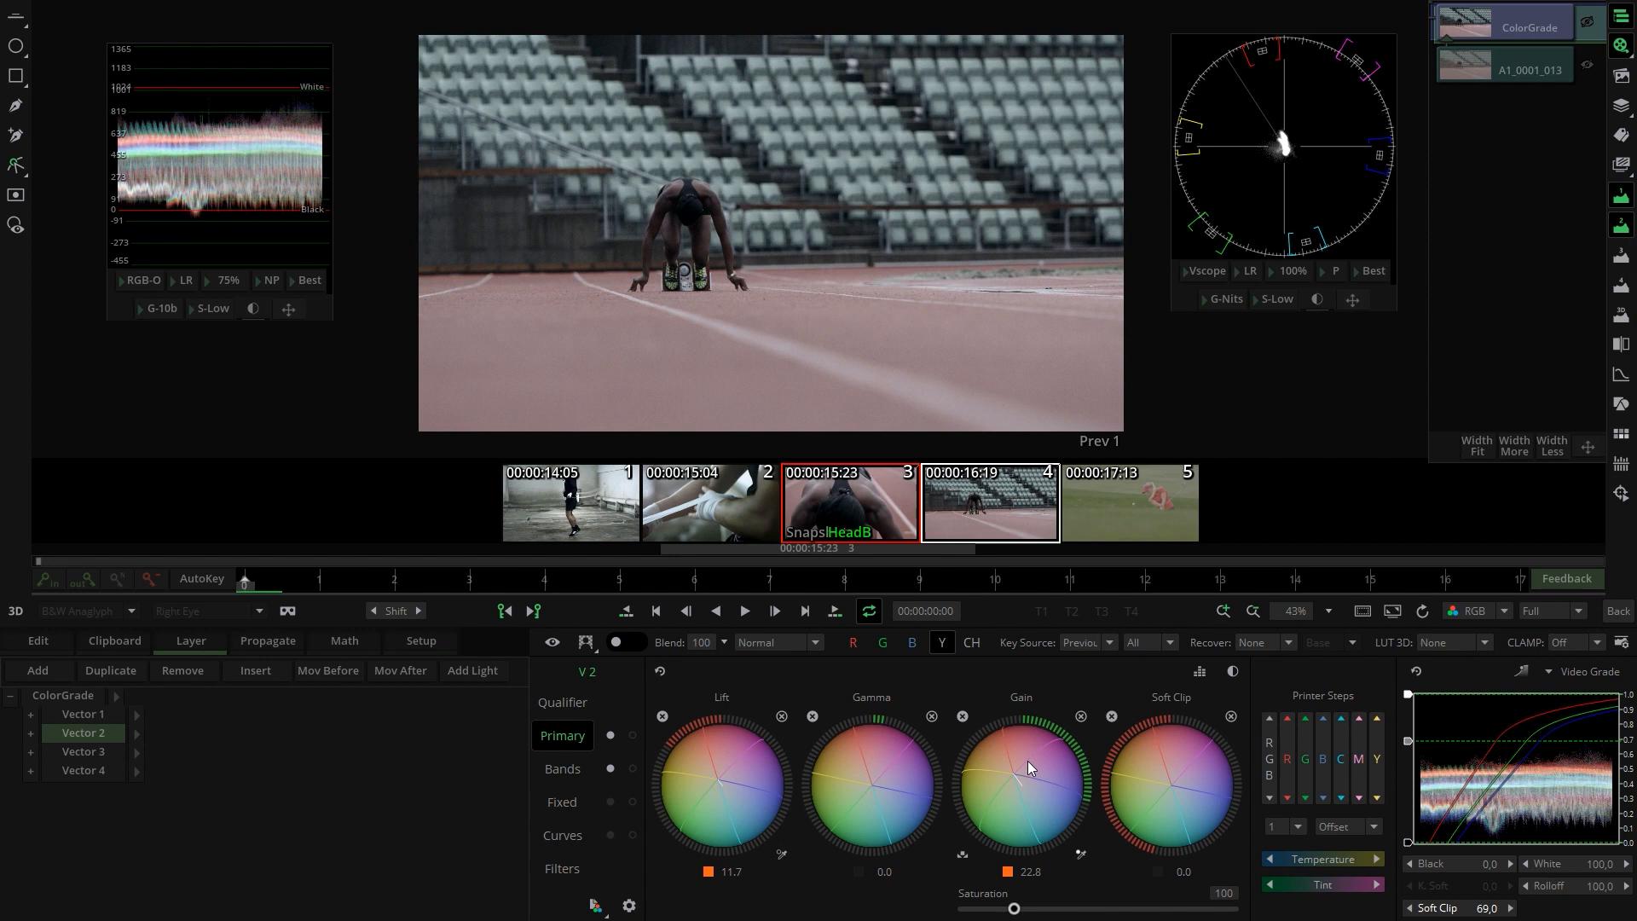
left_click_drag(1245, 746, 1595, 693)
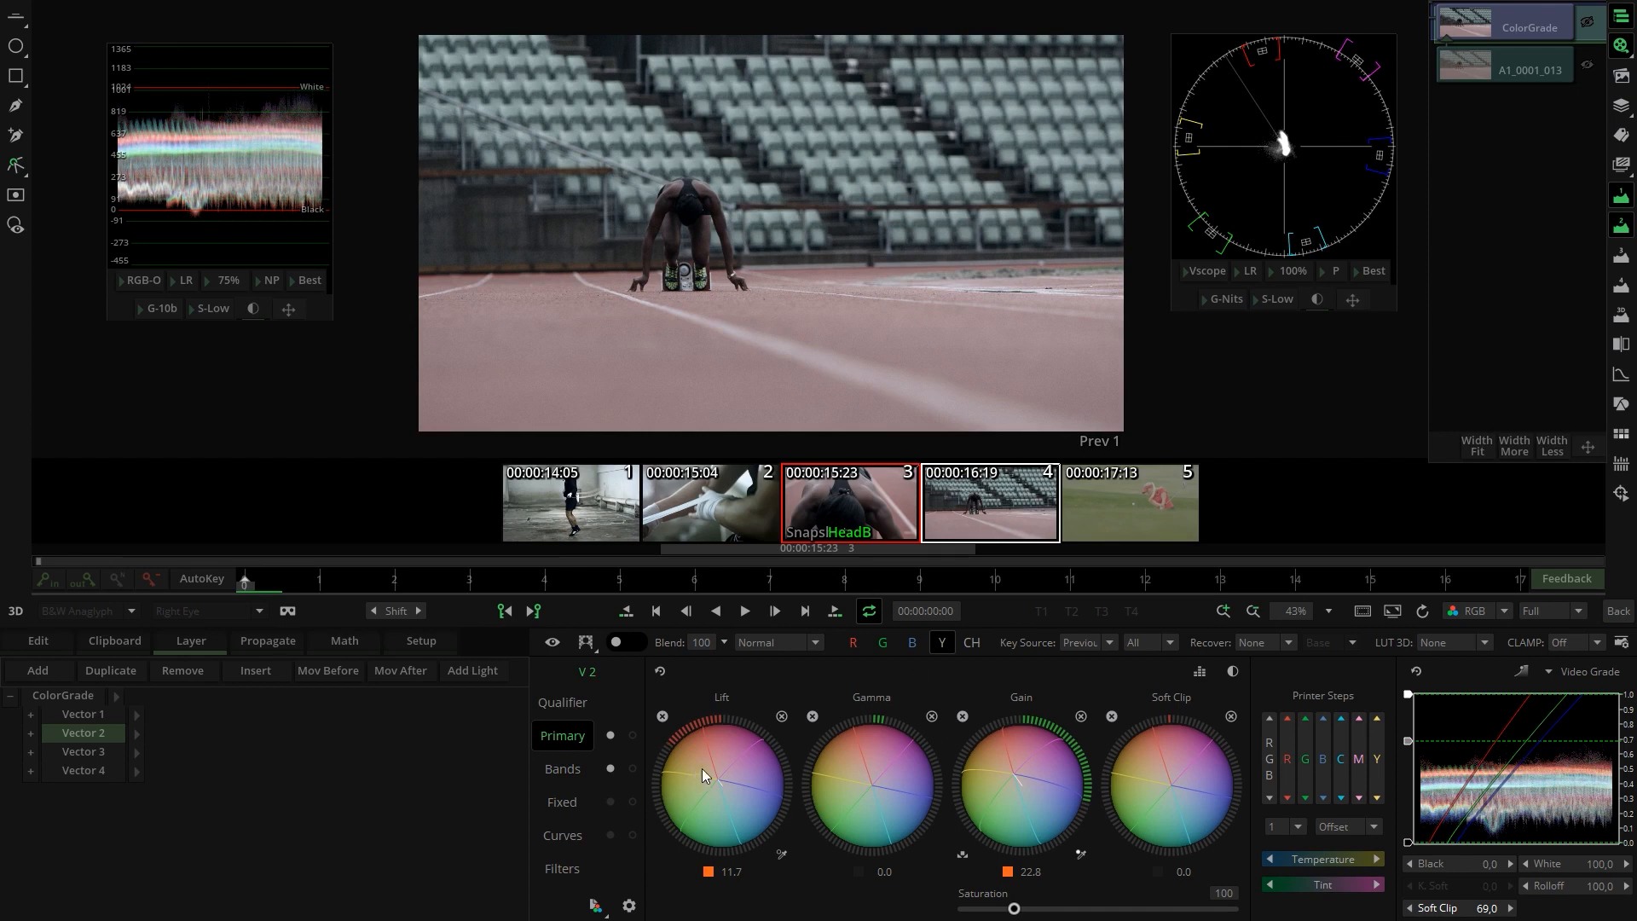
Step: Raise the fourth clip's Primary Saturation to 136 in Vector 2 and to 145 in Vector 3
mouse_move(1016, 909)
left_mouse_down()
mouse_move(1054, 910)
mouse_move(1033, 909)
left_mouse_up()
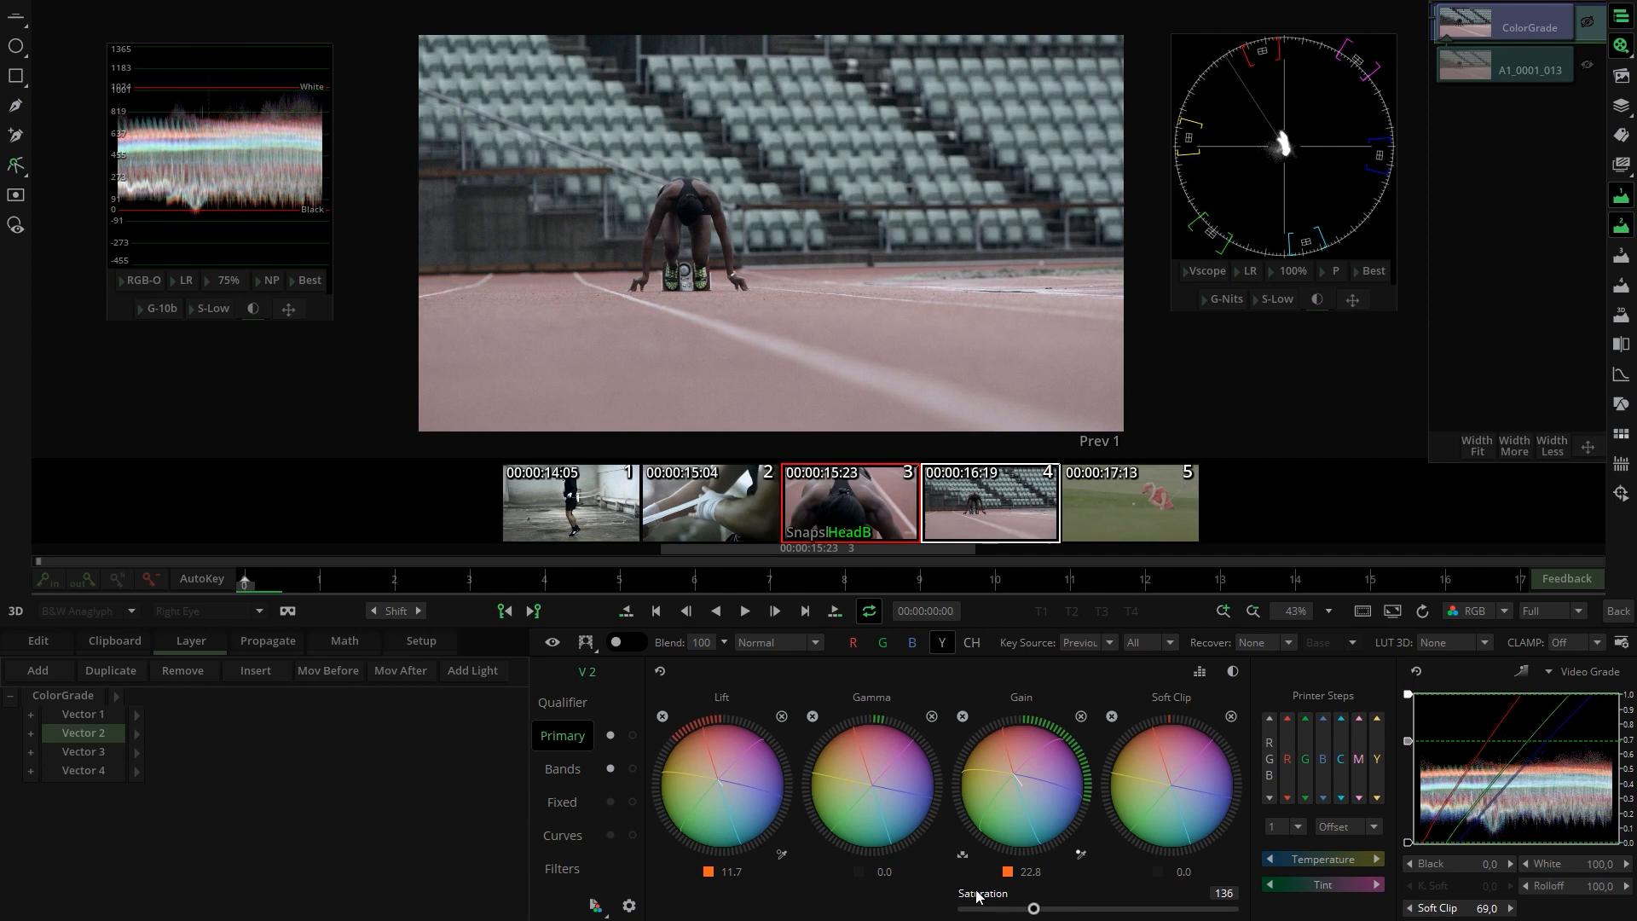
left_click(64, 752)
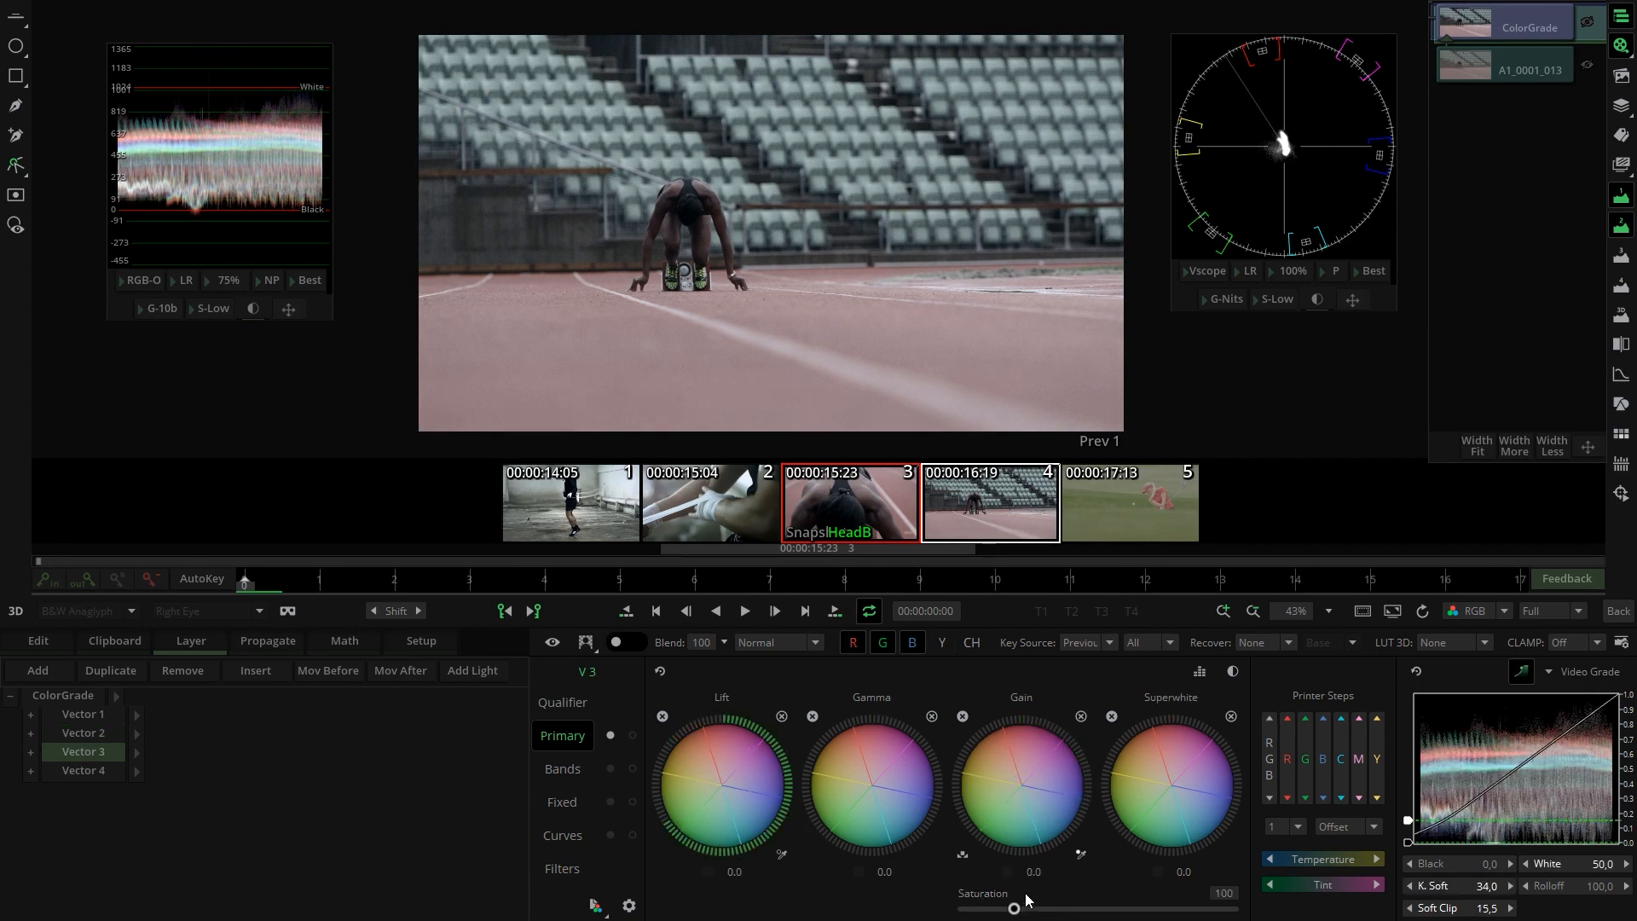
left_click_drag(1013, 909, 1039, 909)
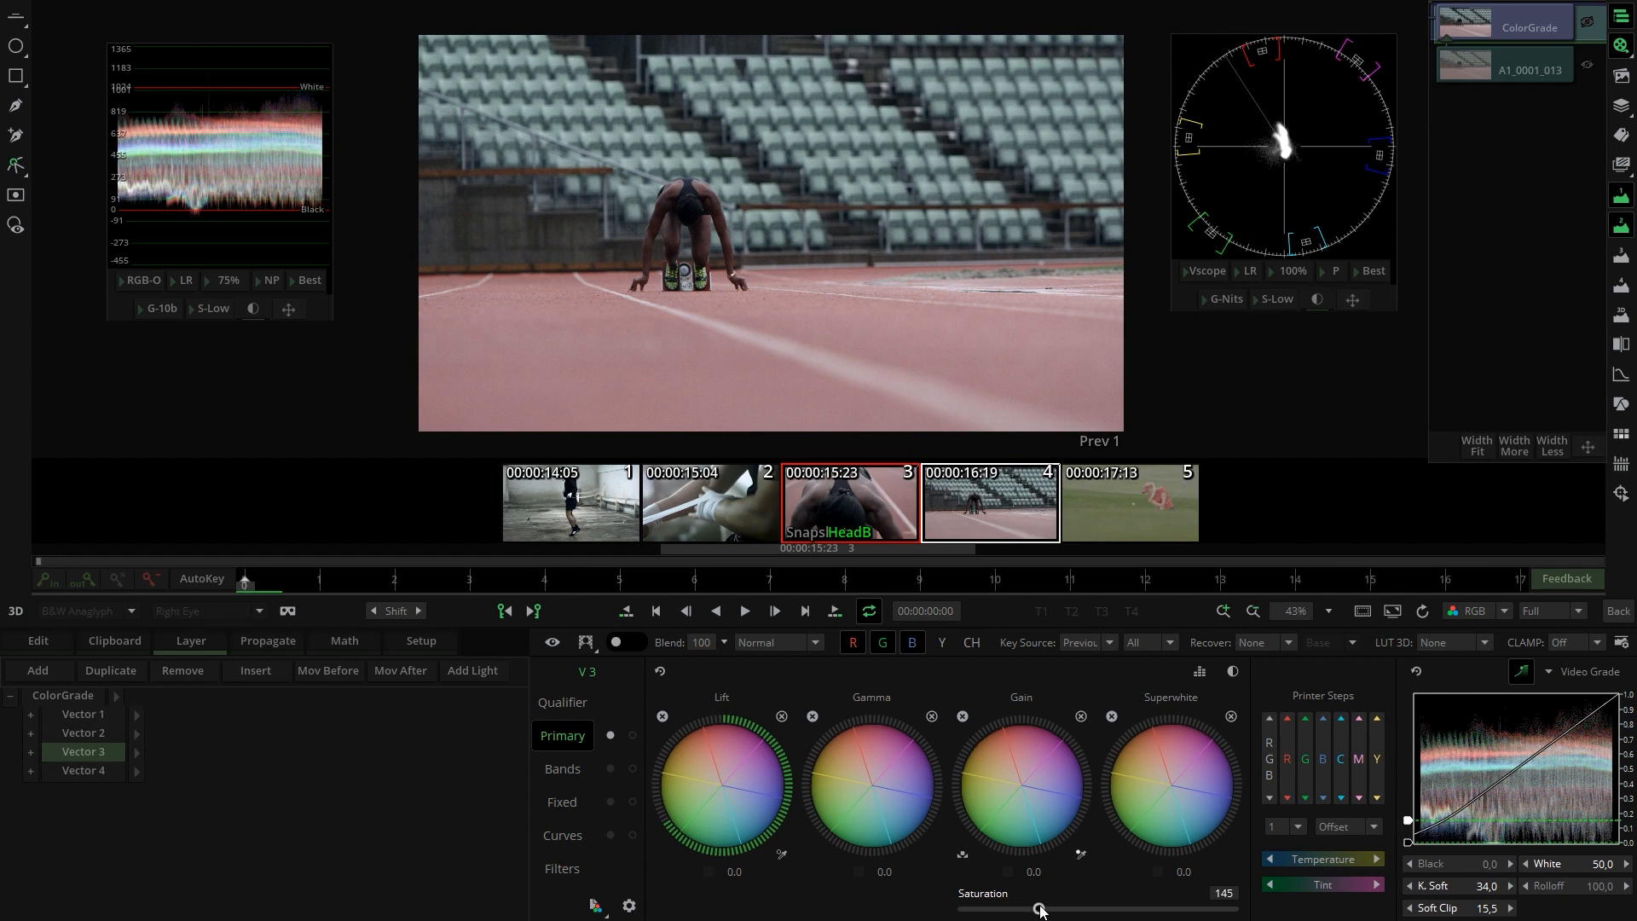
Step: Try a red saturation of 150 in the Fixed controls of the fourth clip's Vector 4
left_click(87, 769)
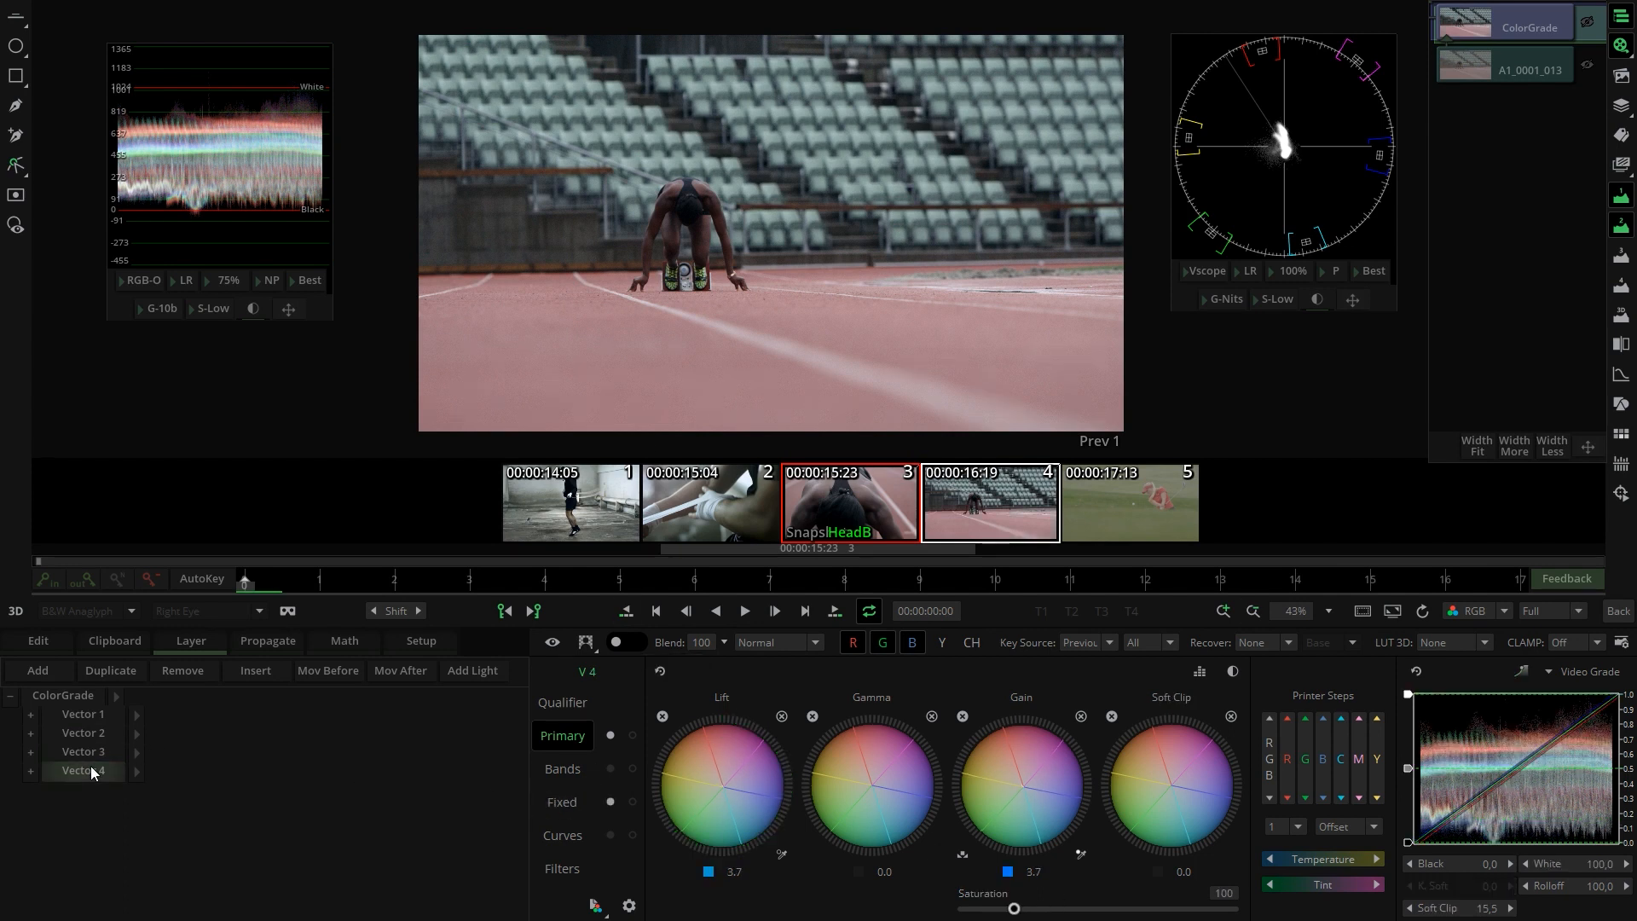
left_click(538, 803)
mouse_move(1034, 742)
left_mouse_down()
mouse_move(1037, 714)
mouse_move(1033, 735)
left_mouse_up()
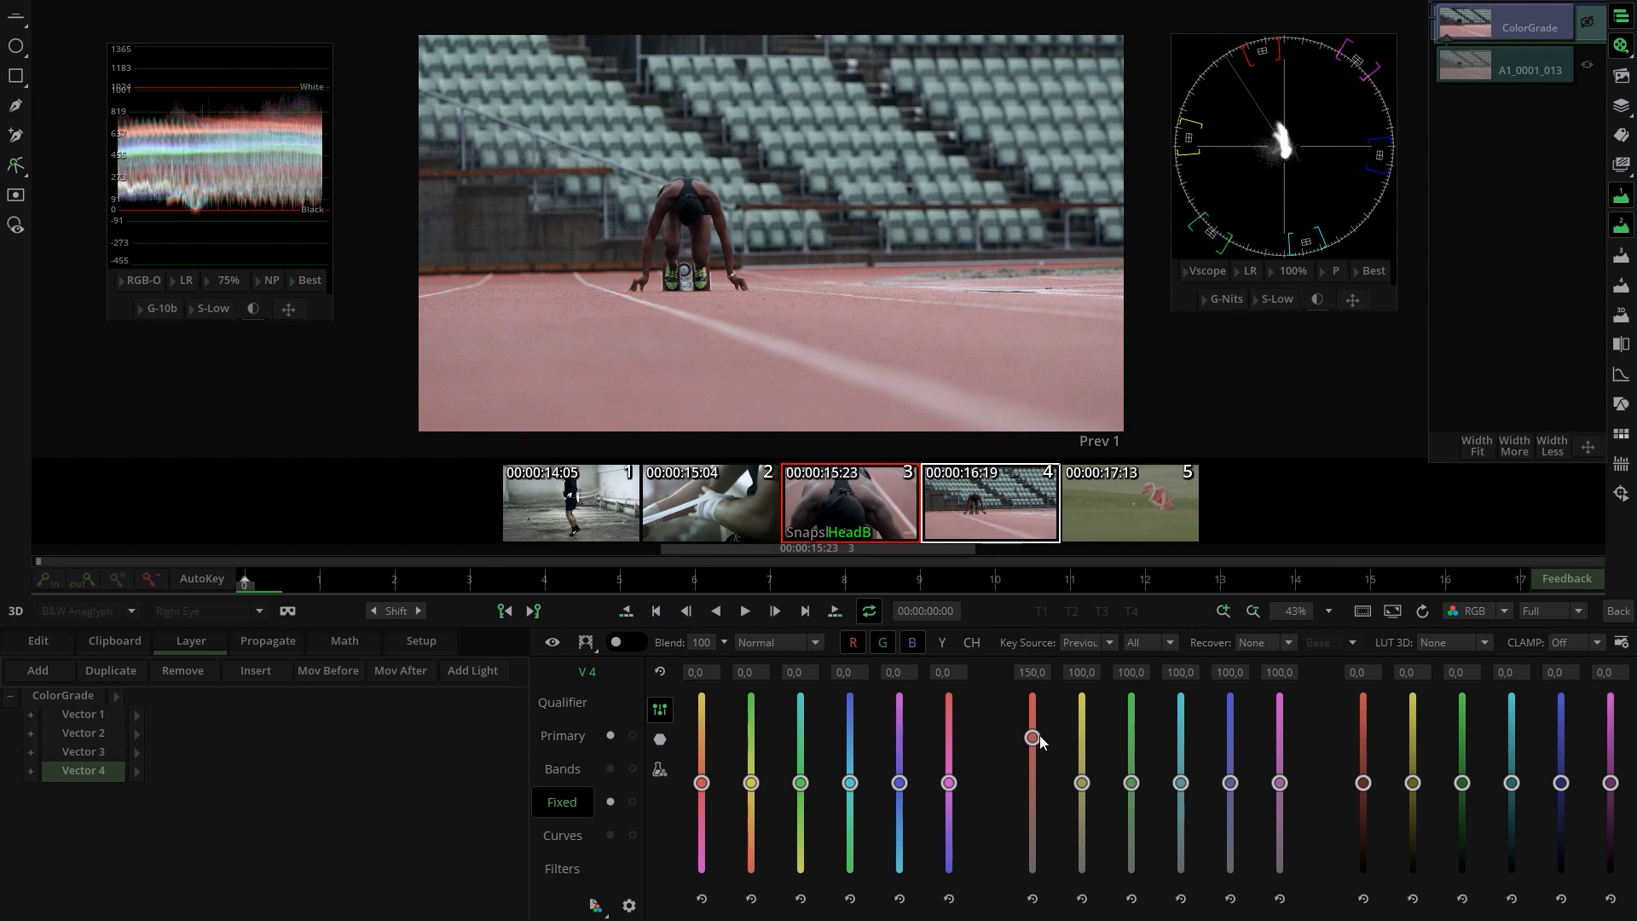
Step: Compare the fourth clip's grade with the third clip's, also checking another frame of the shot
left_click(883, 519)
left_click(995, 508)
left_click(889, 527)
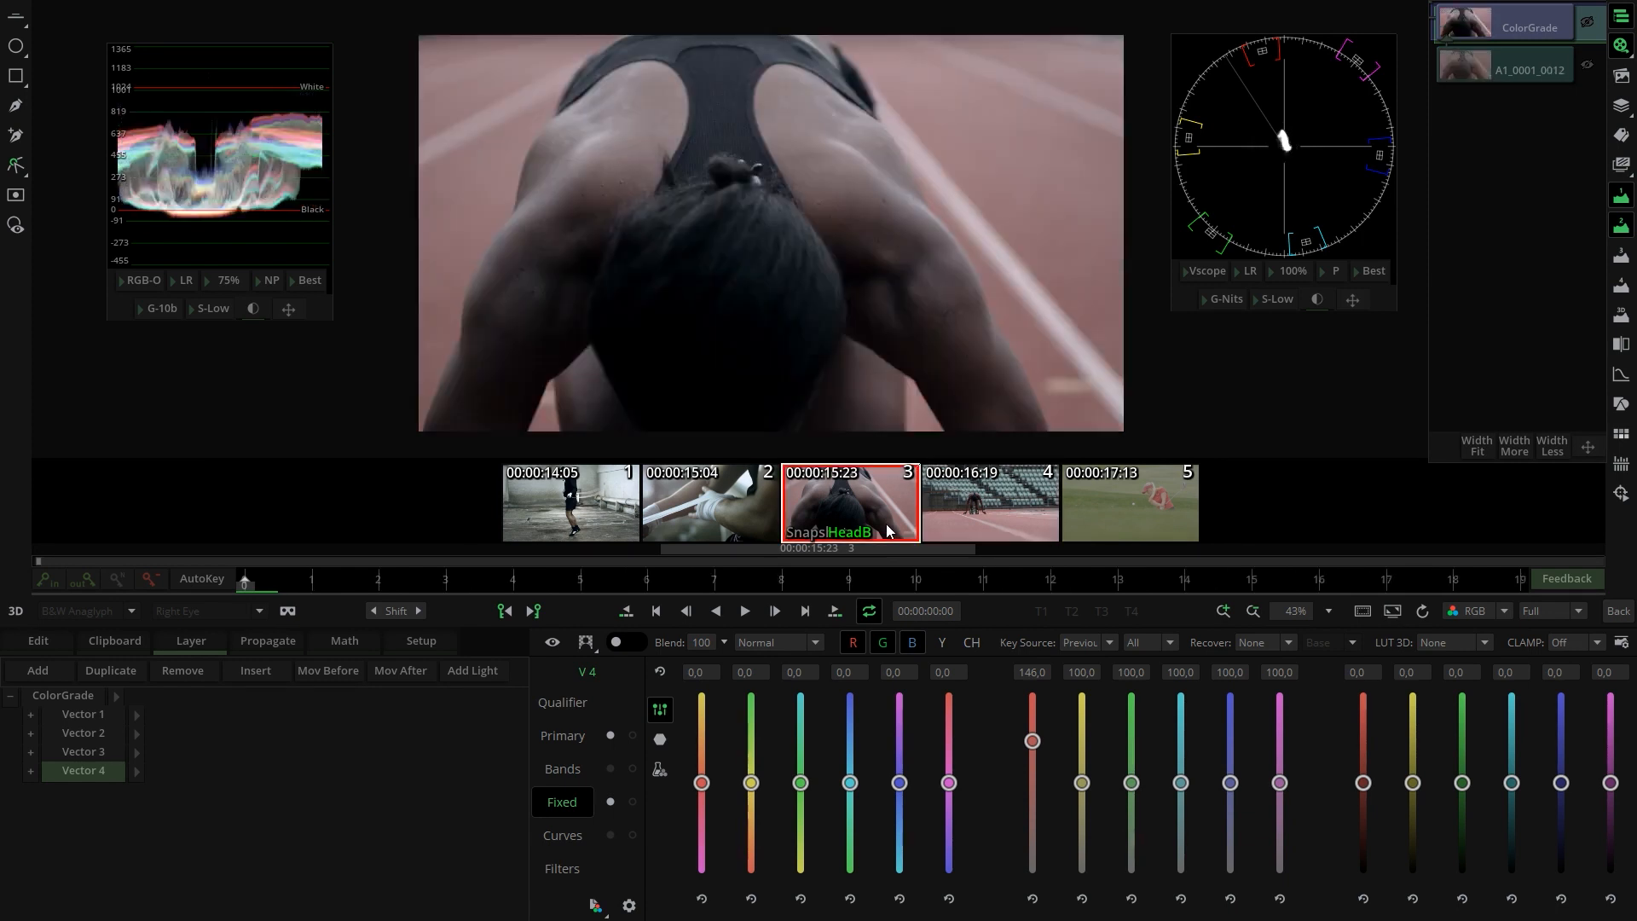
left_click(984, 513)
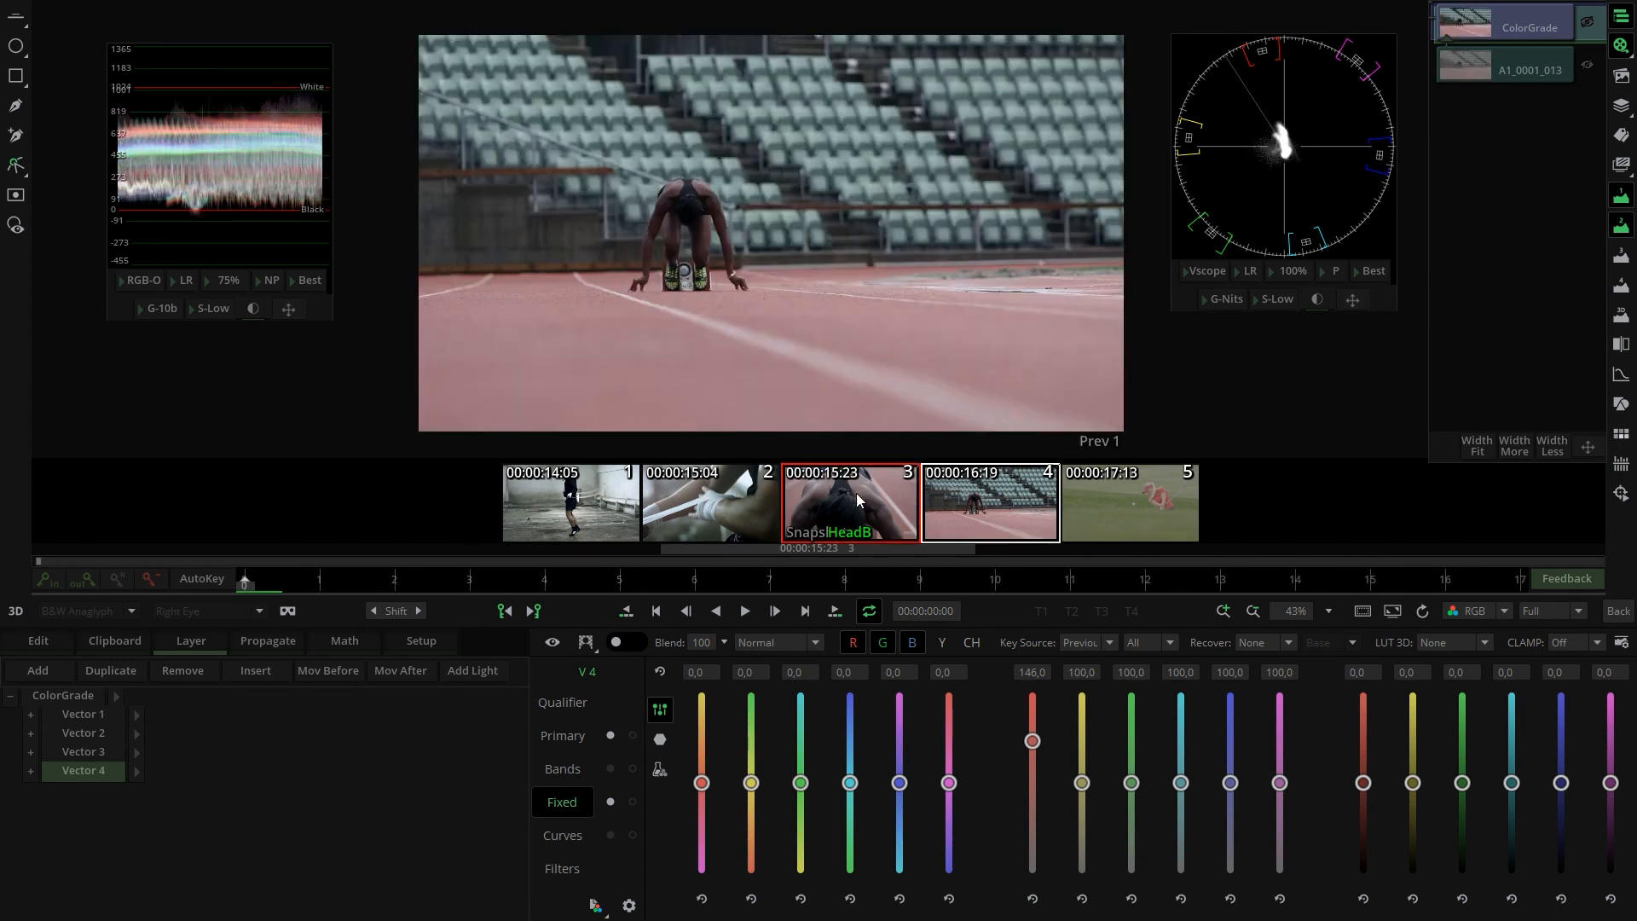
left_click(859, 503)
left_click(952, 497)
left_click_drag(547, 586, 479, 565)
left_click(879, 521)
left_click(989, 520)
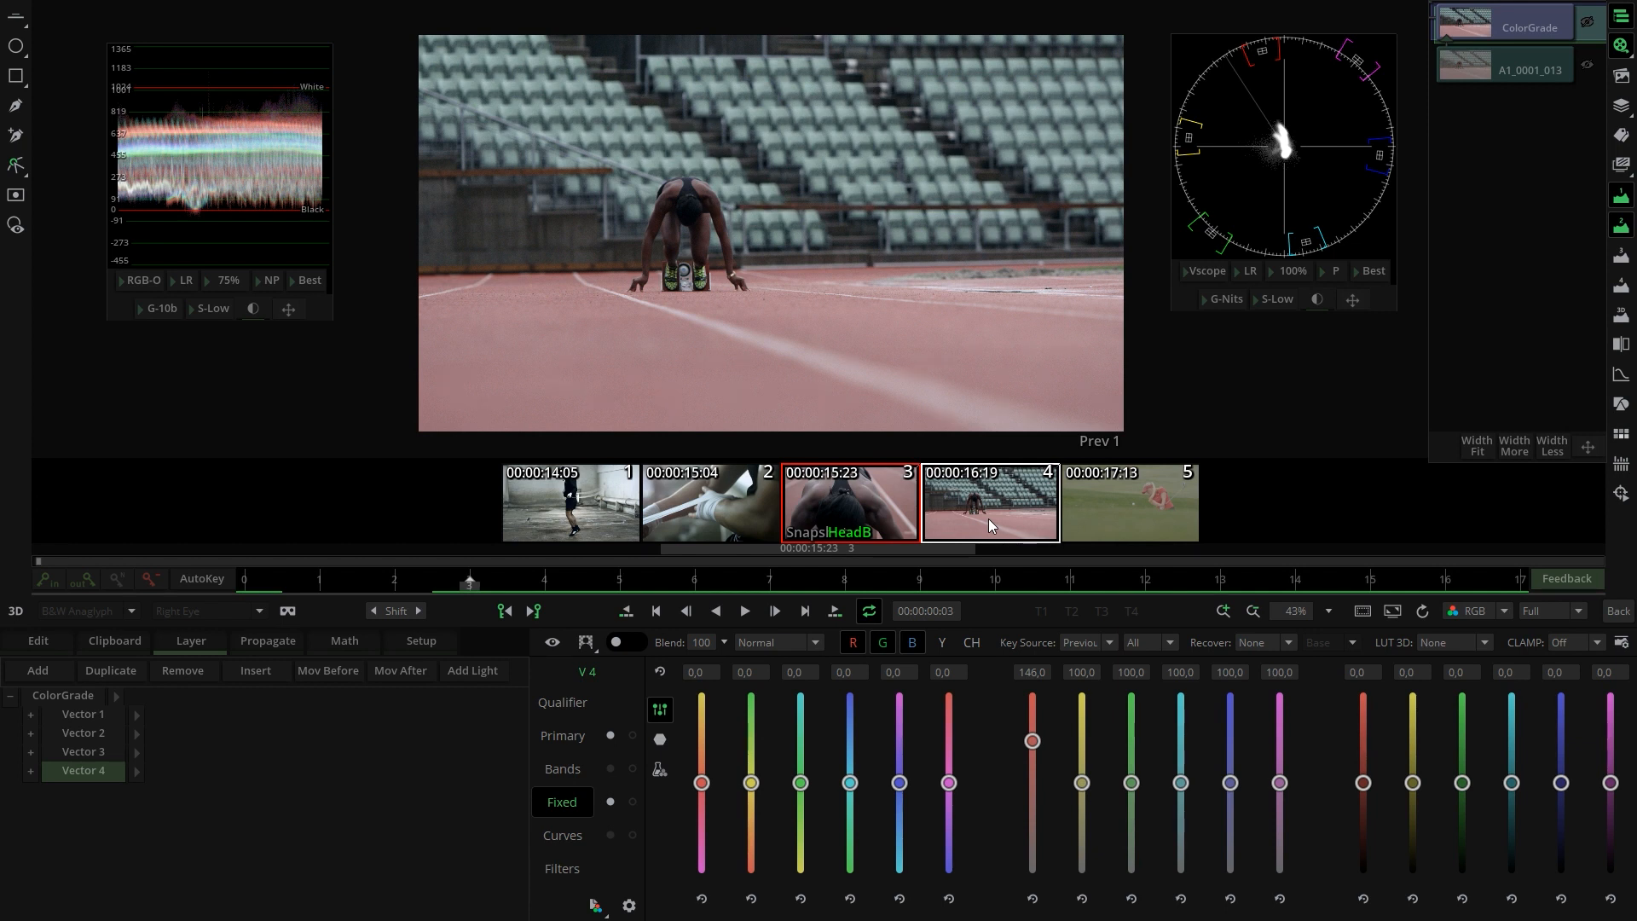
Step: Copy the first clip's grade onto the fifth clip and reset its Vector 4
left_click(1149, 505)
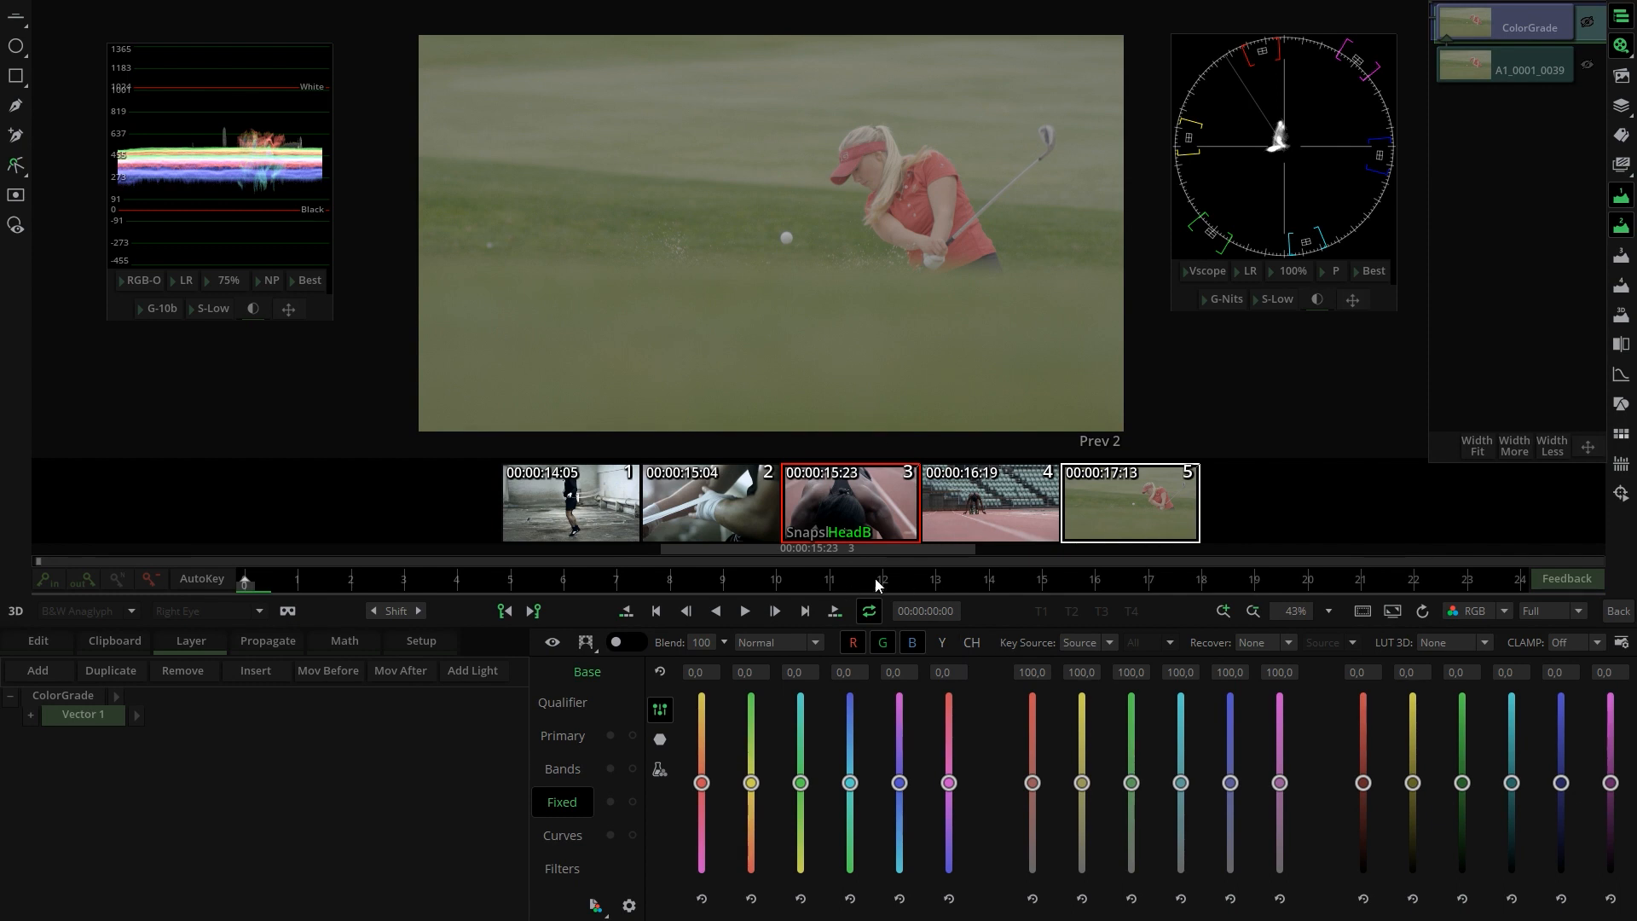
left_click(530, 508)
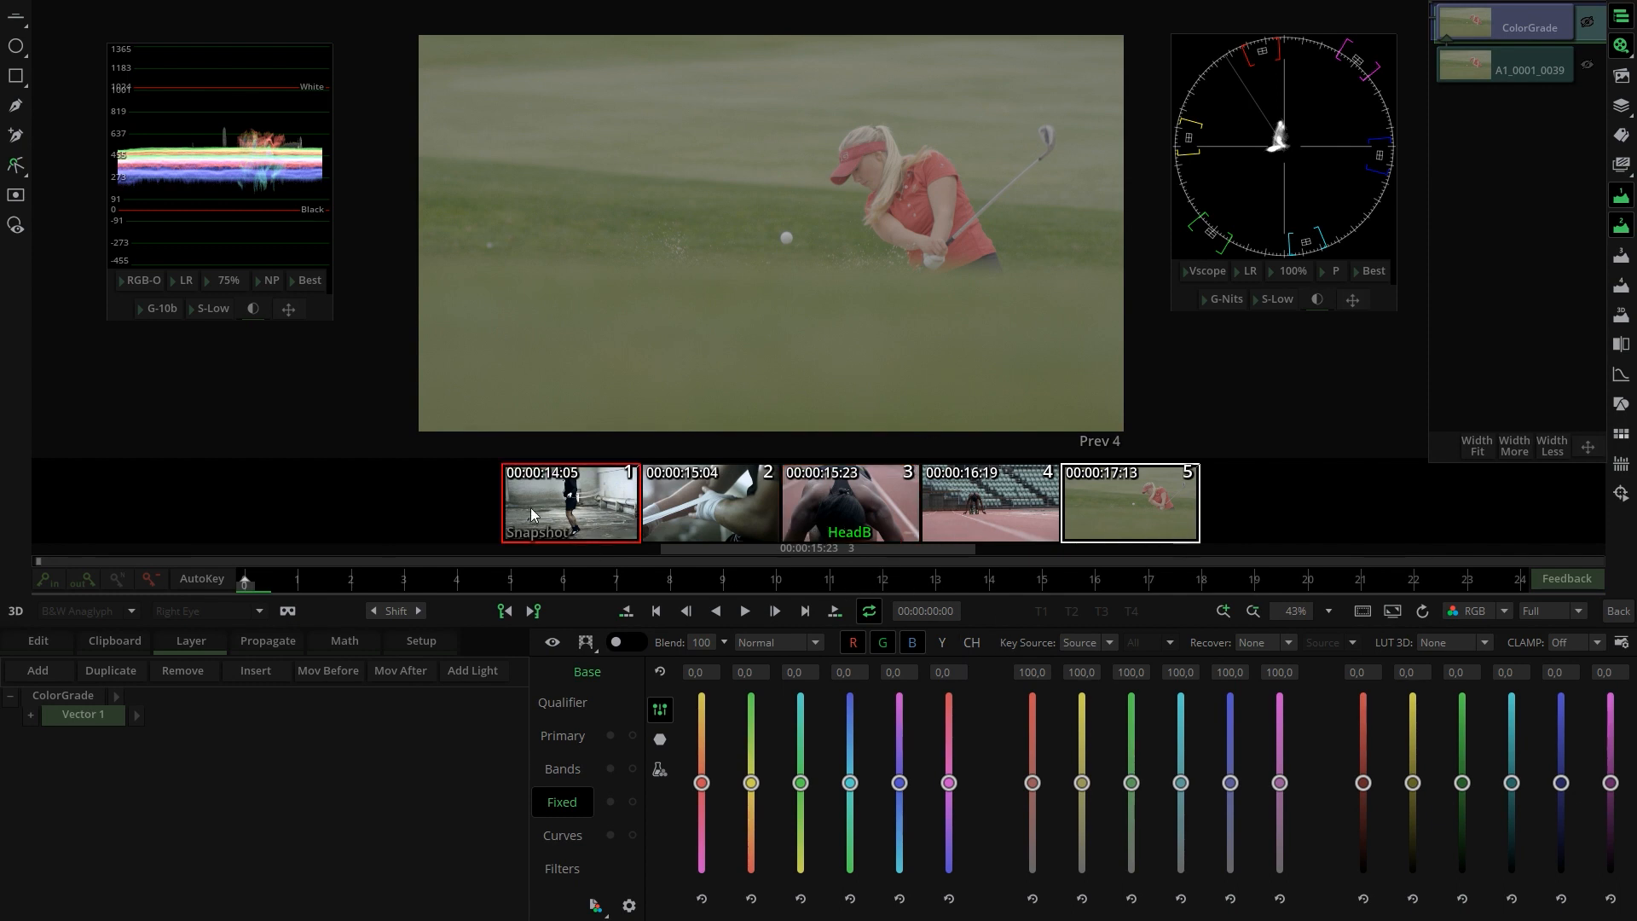
left_click(617, 510)
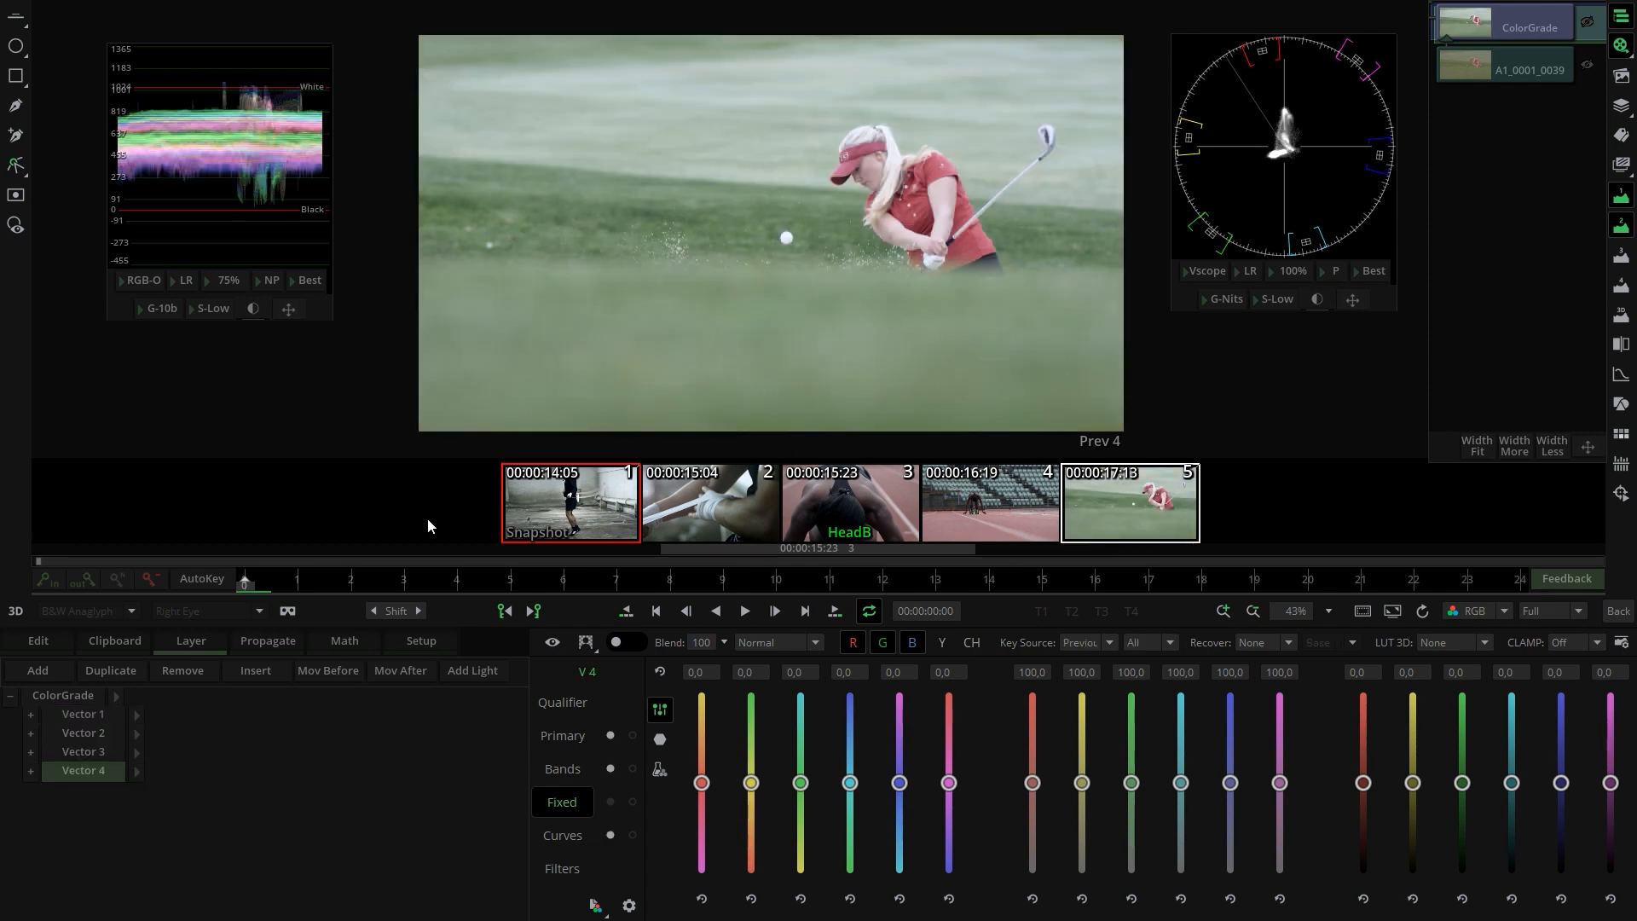
key("BackSpace")
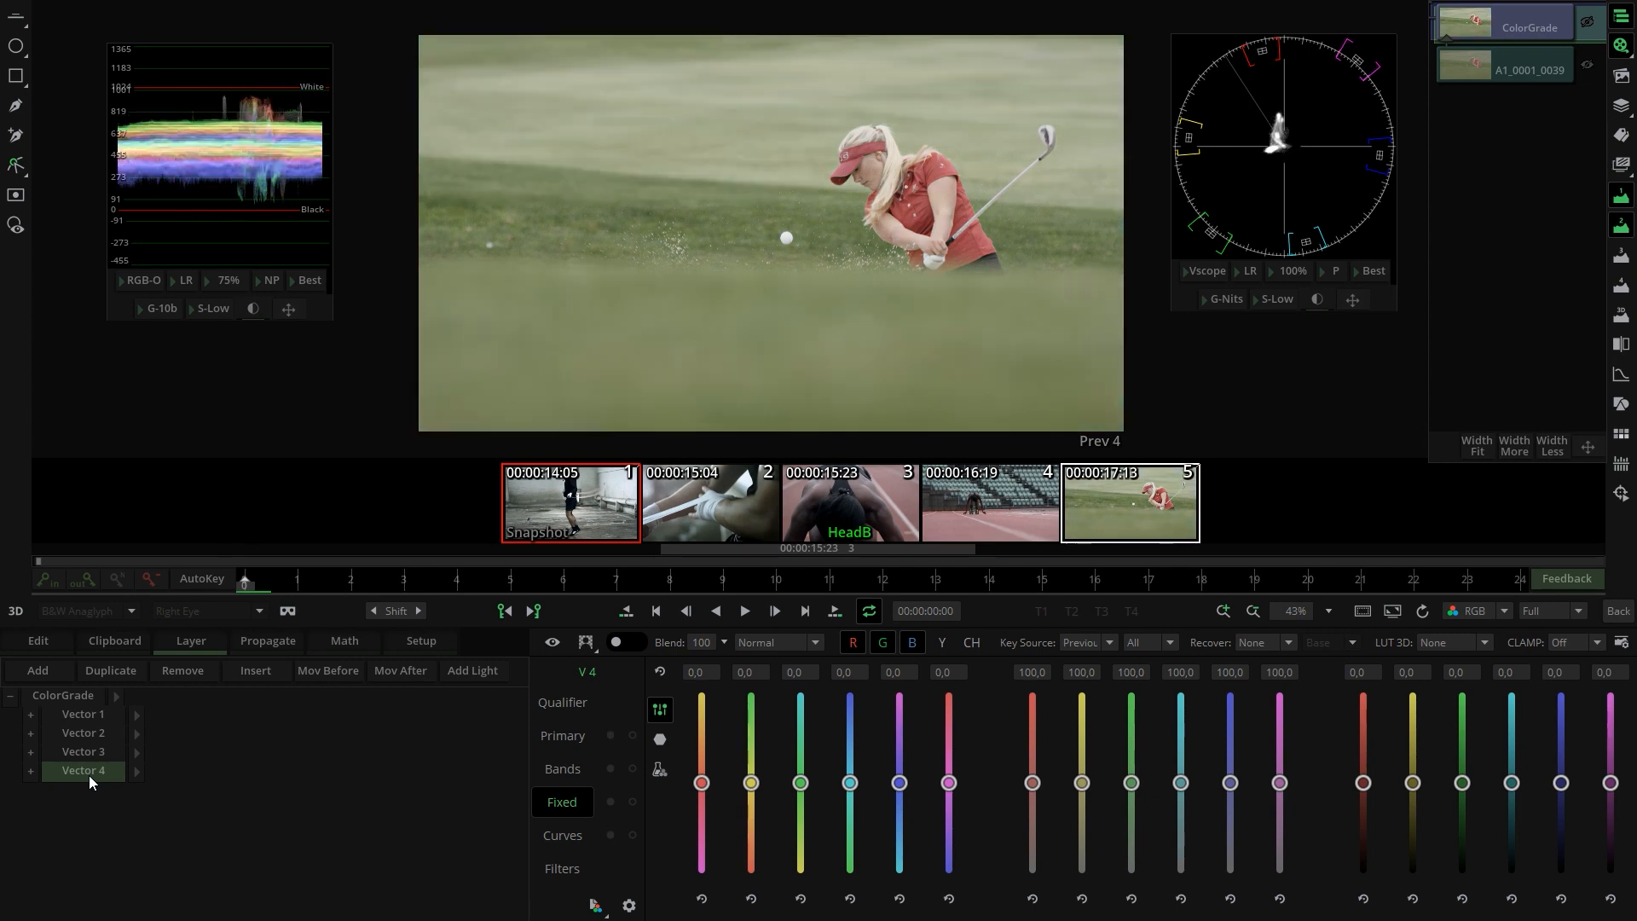
Step: Adjust the Primary levels in the fifth clip's Vector 2 for stronger contrast and check the result at several frames
left_click(73, 734)
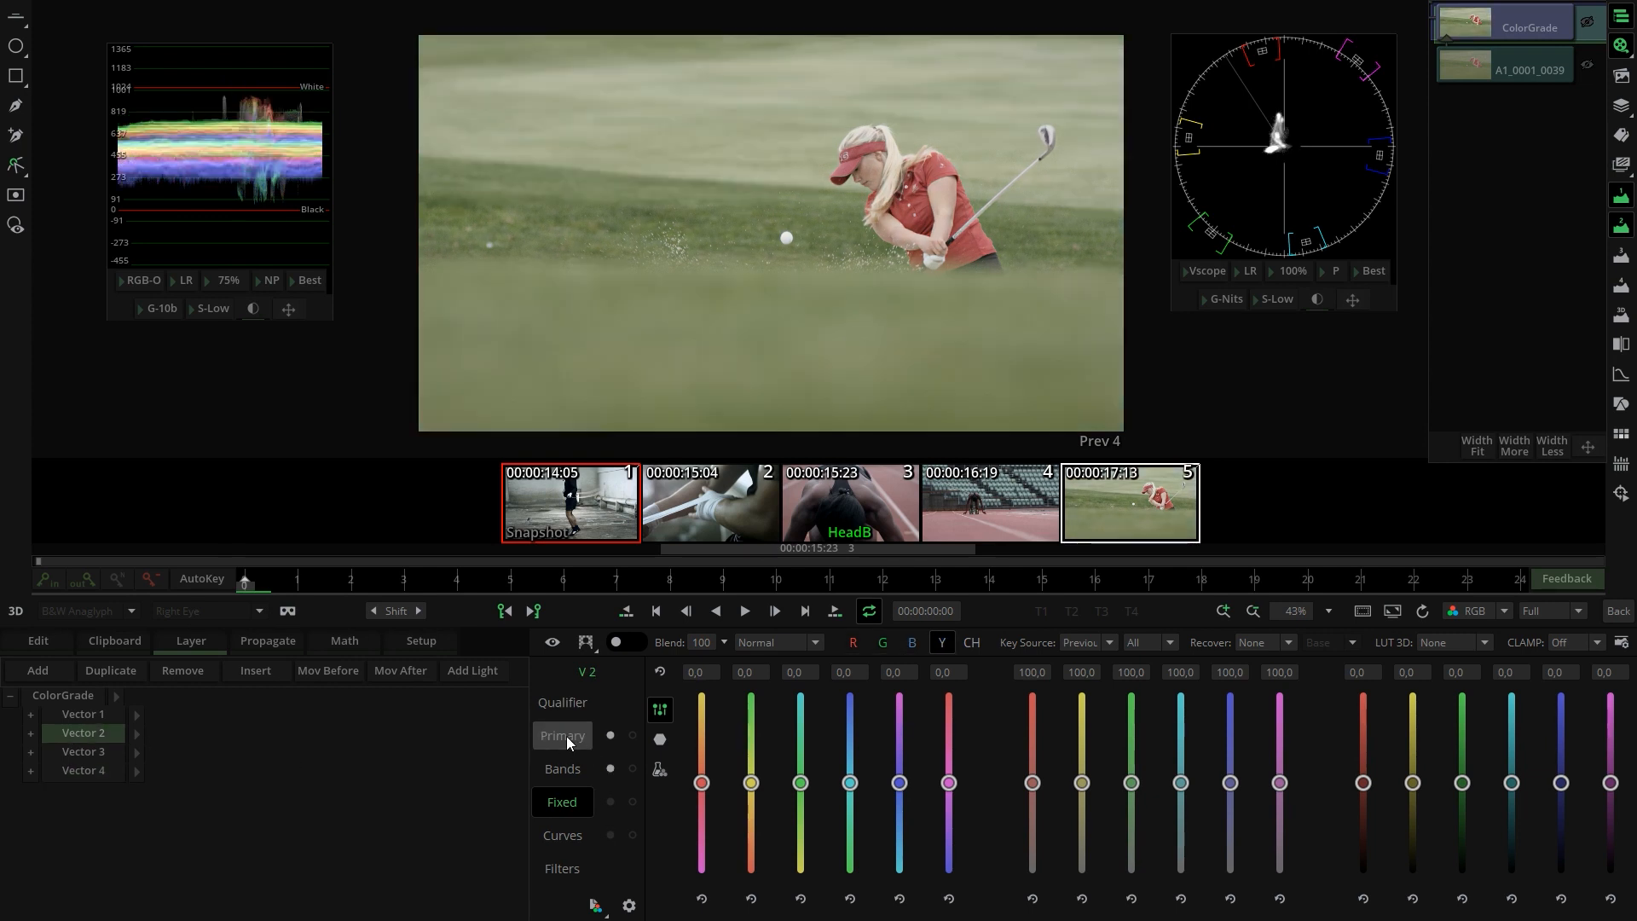
left_click(563, 735)
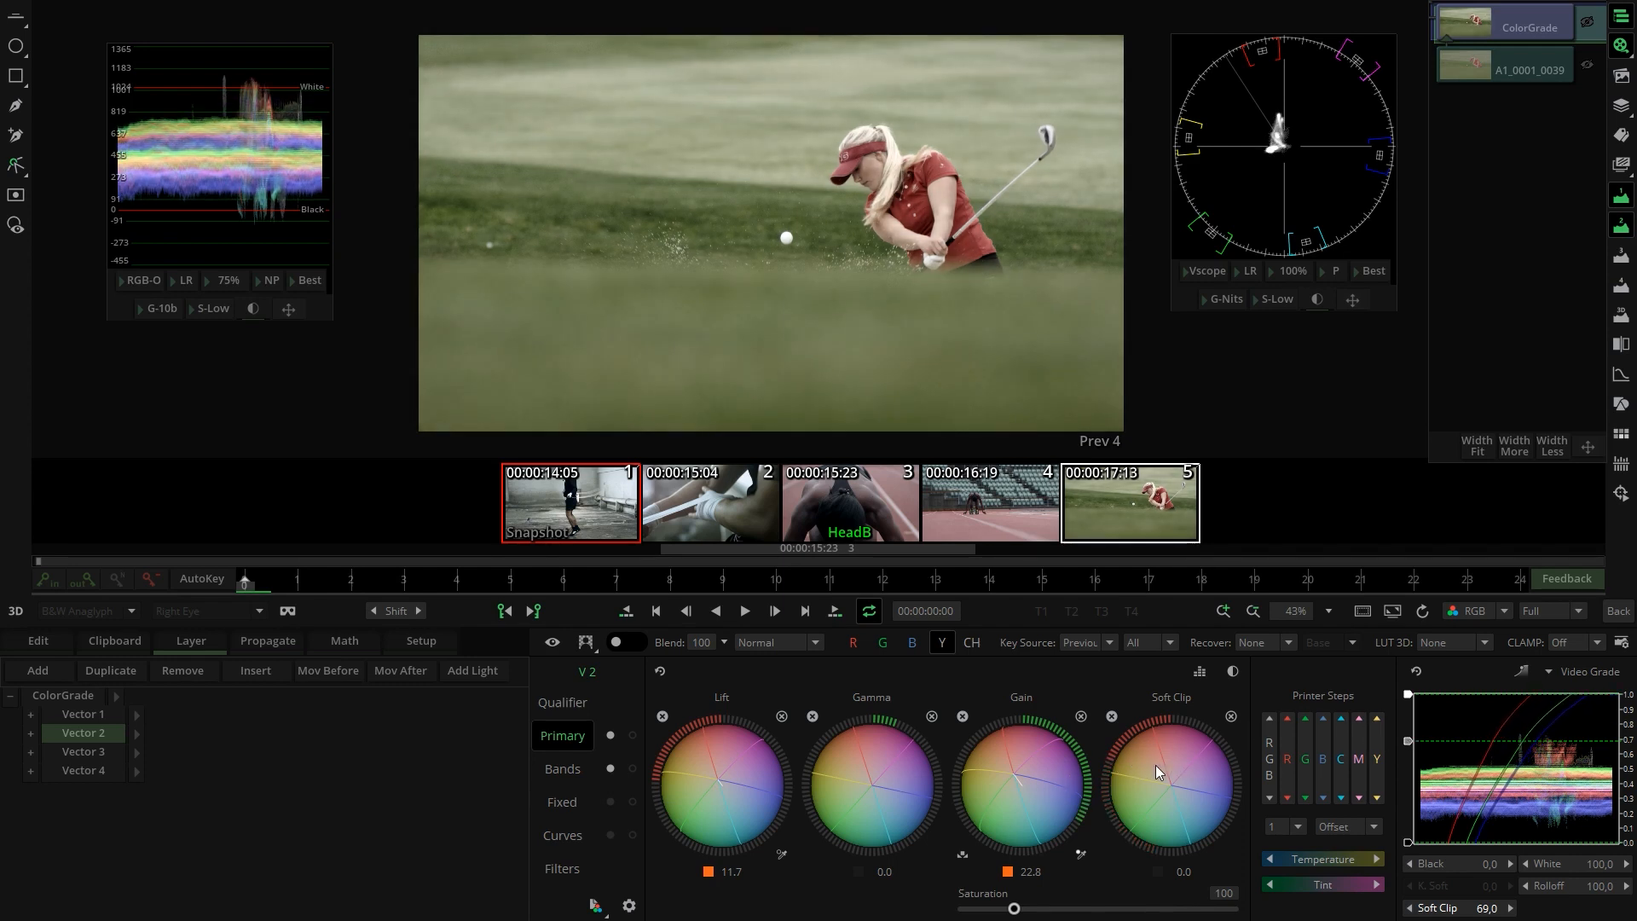
left_click_drag(303, 579, 882, 587)
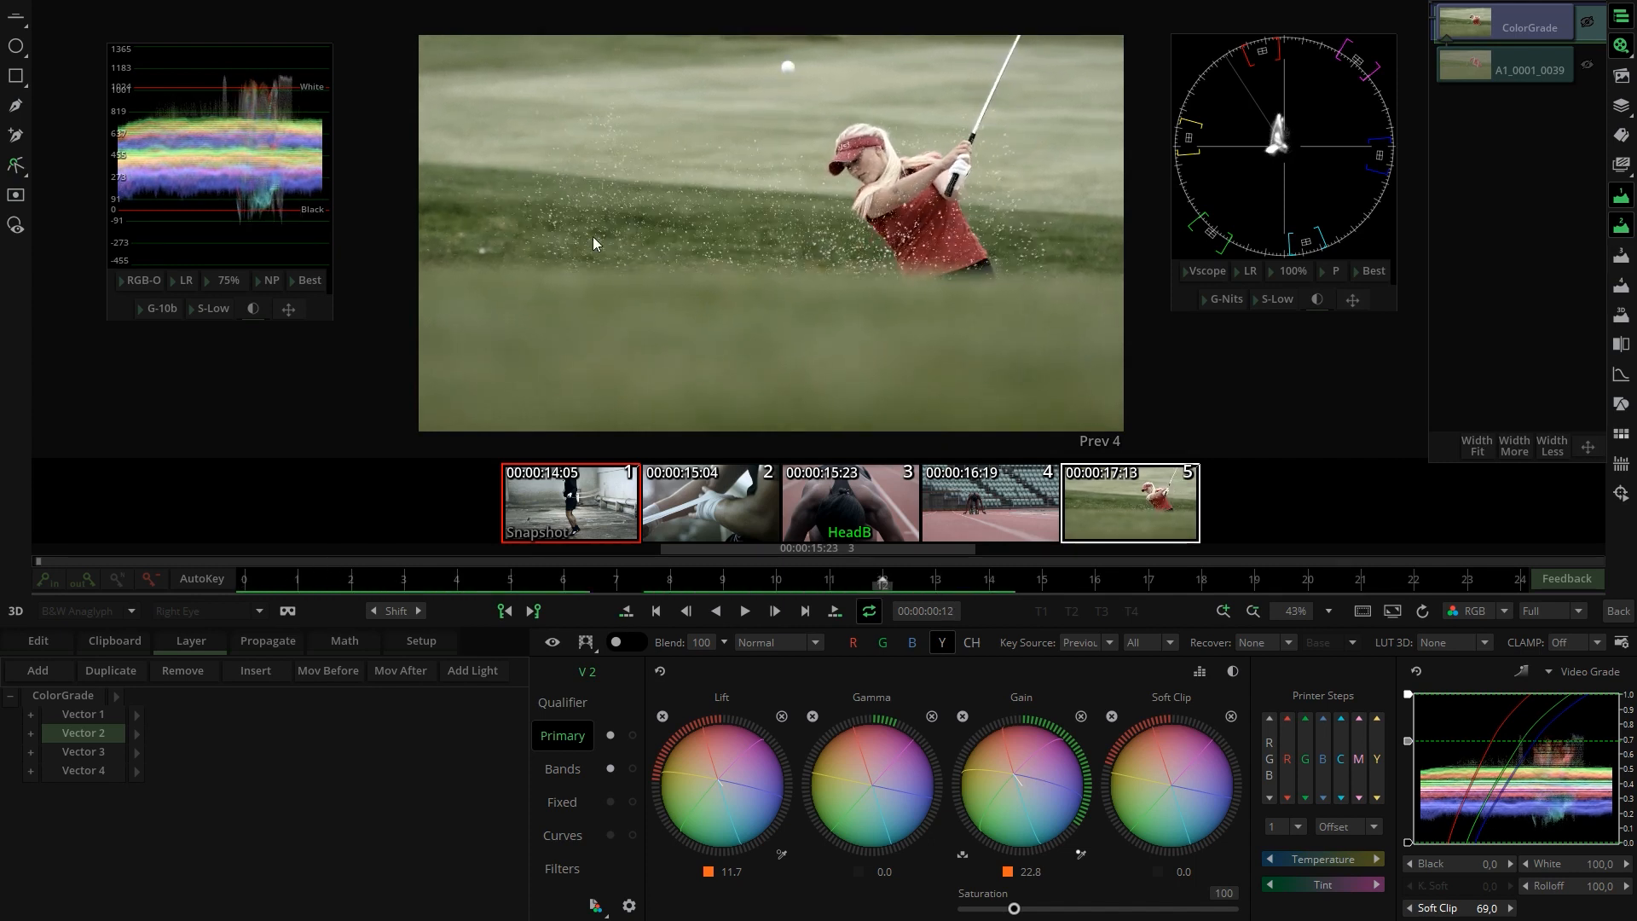
left_click_drag(883, 581, 1212, 576)
left_click(1148, 564)
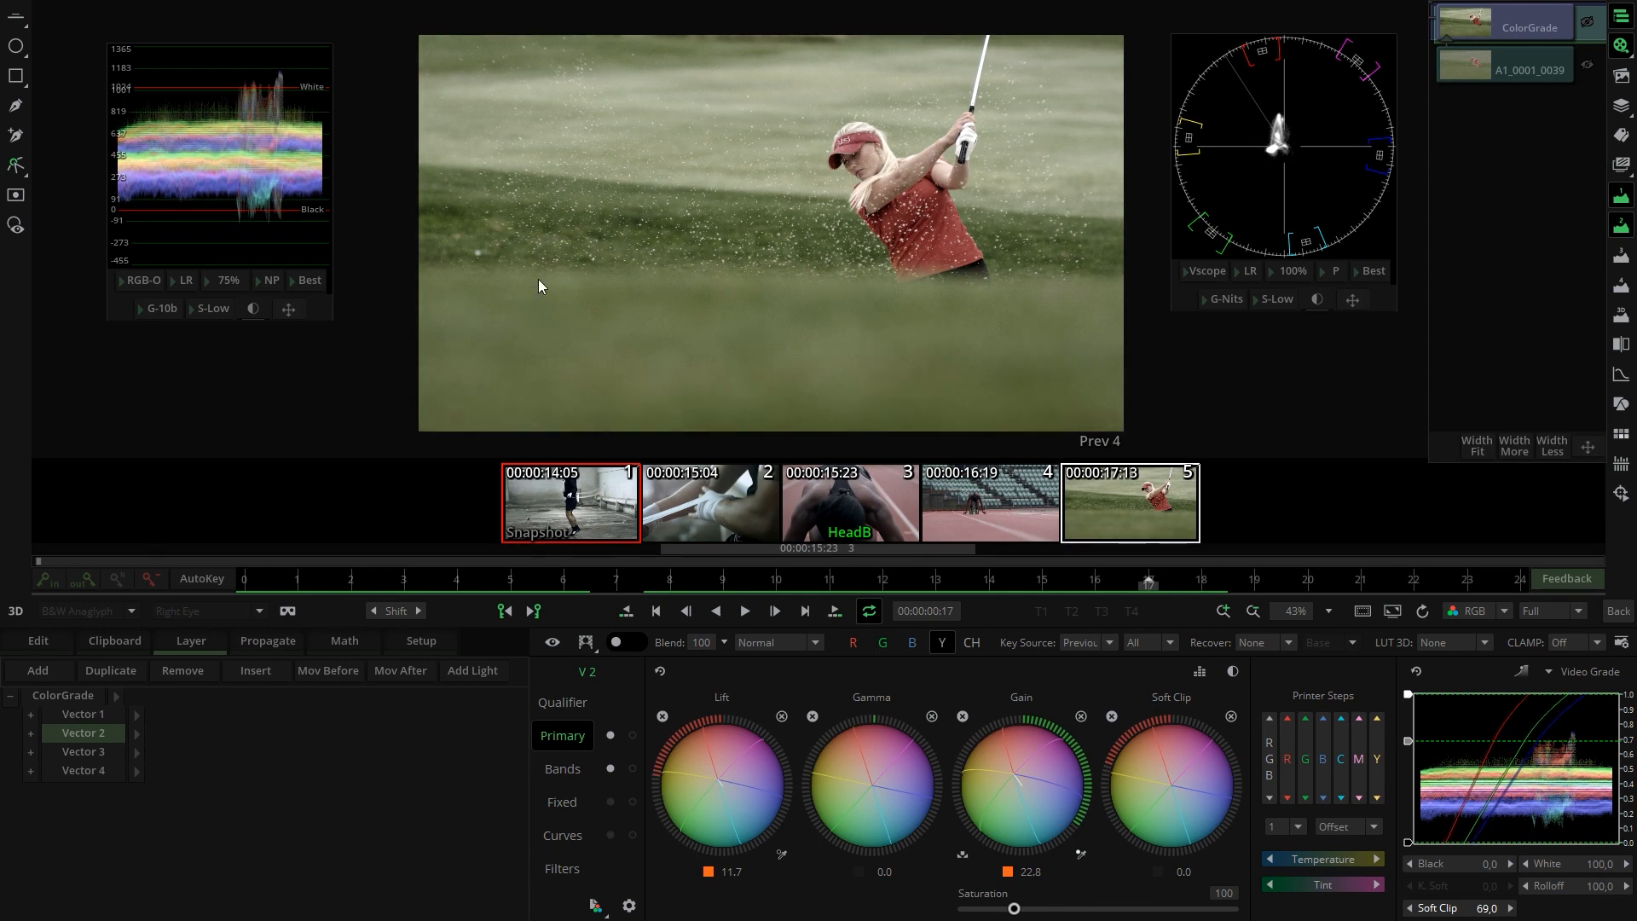
left_click_drag(1148, 585, 1087, 576)
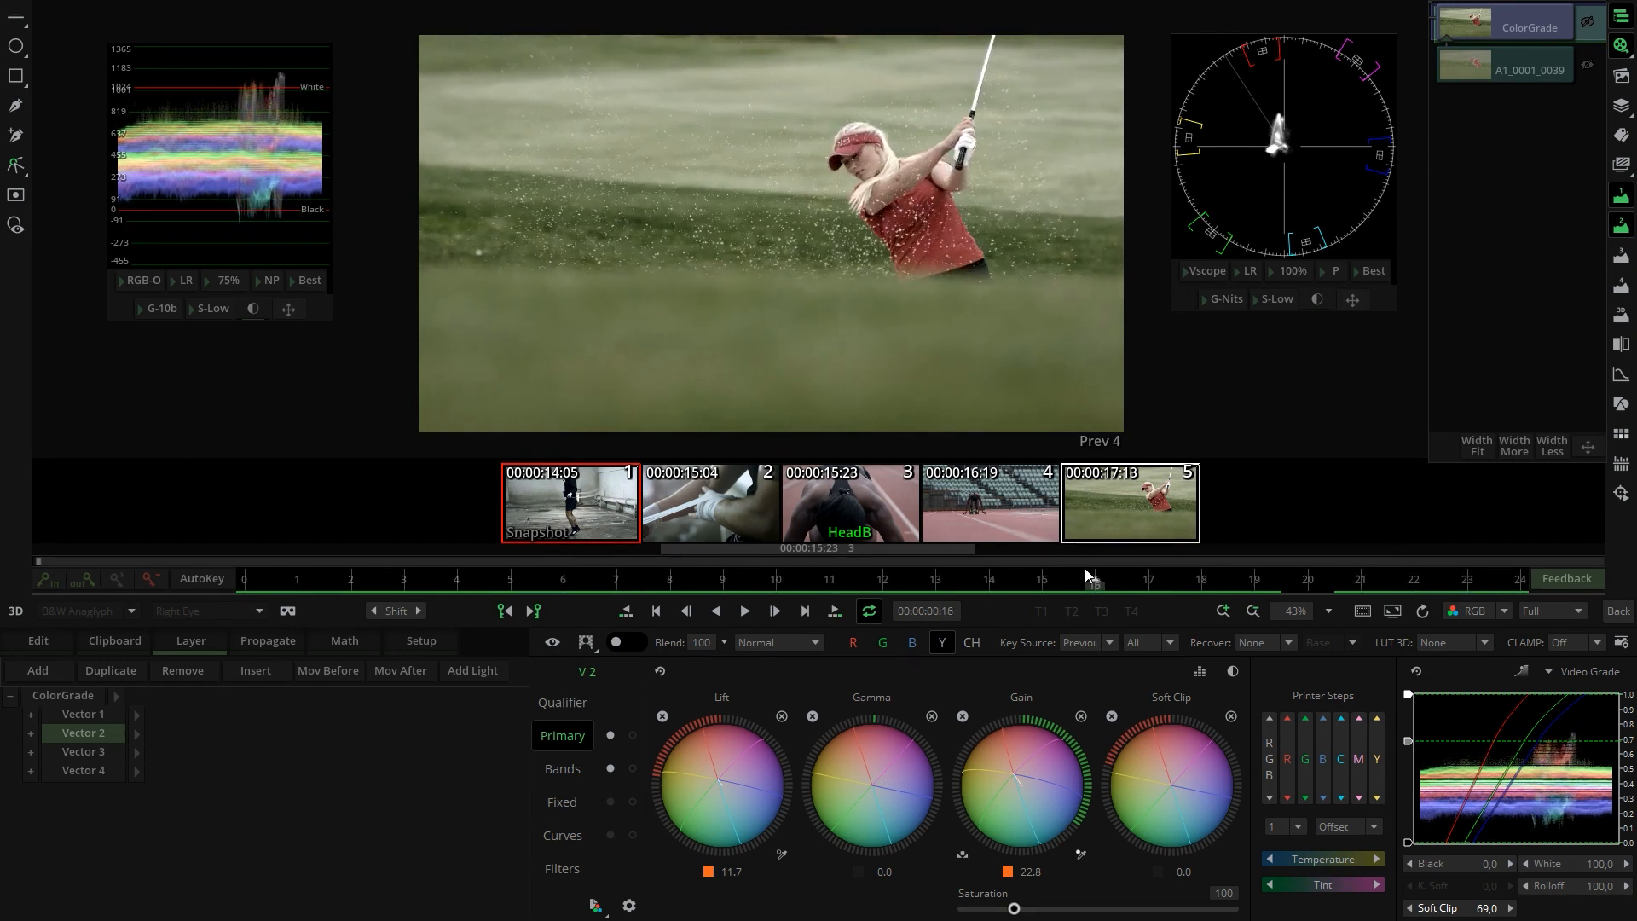
Step: Examine Vector 4's Primary, Bands and Fixed controls on the fifth clip, including the offset and contrast modes of the Primary wheels
left_click(115, 773)
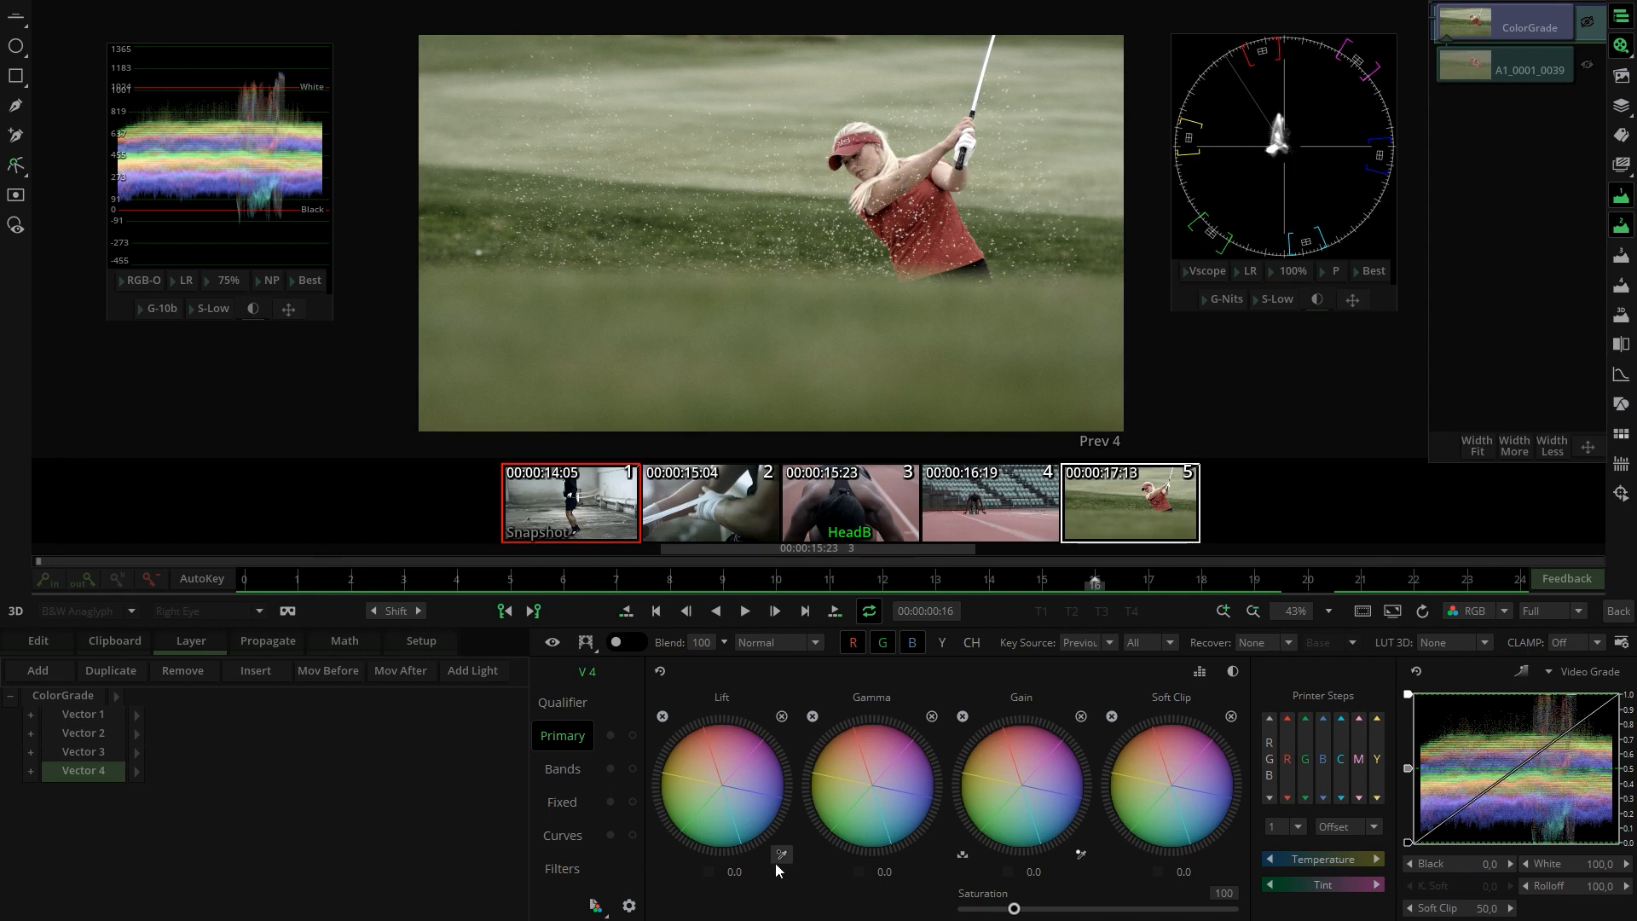
left_click(556, 778)
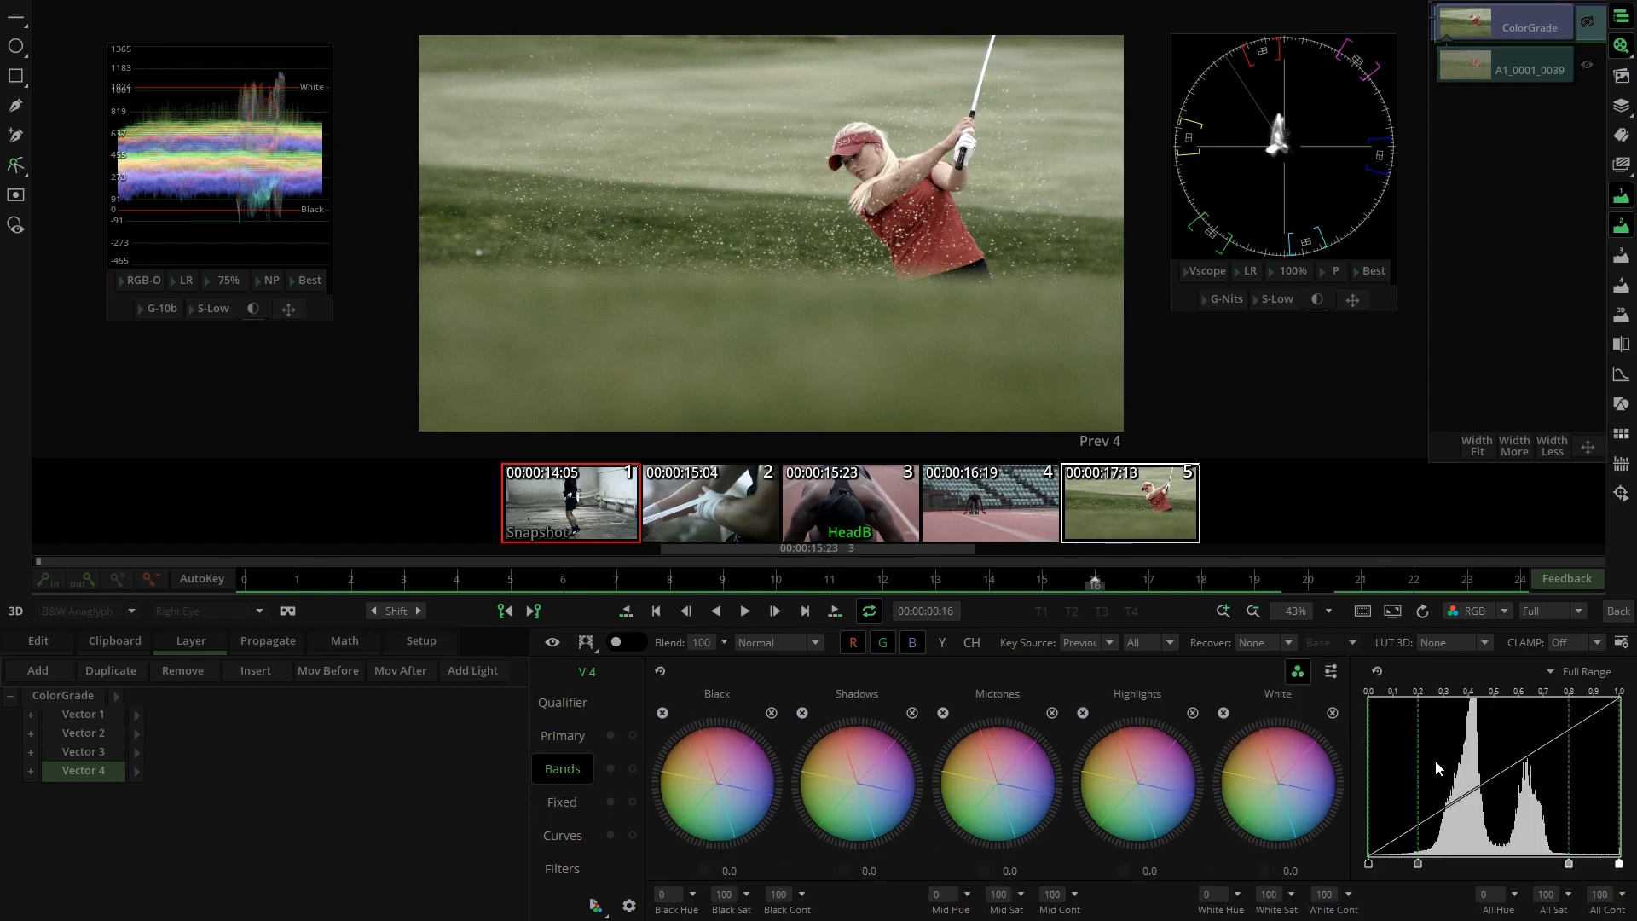
left_click(562, 735)
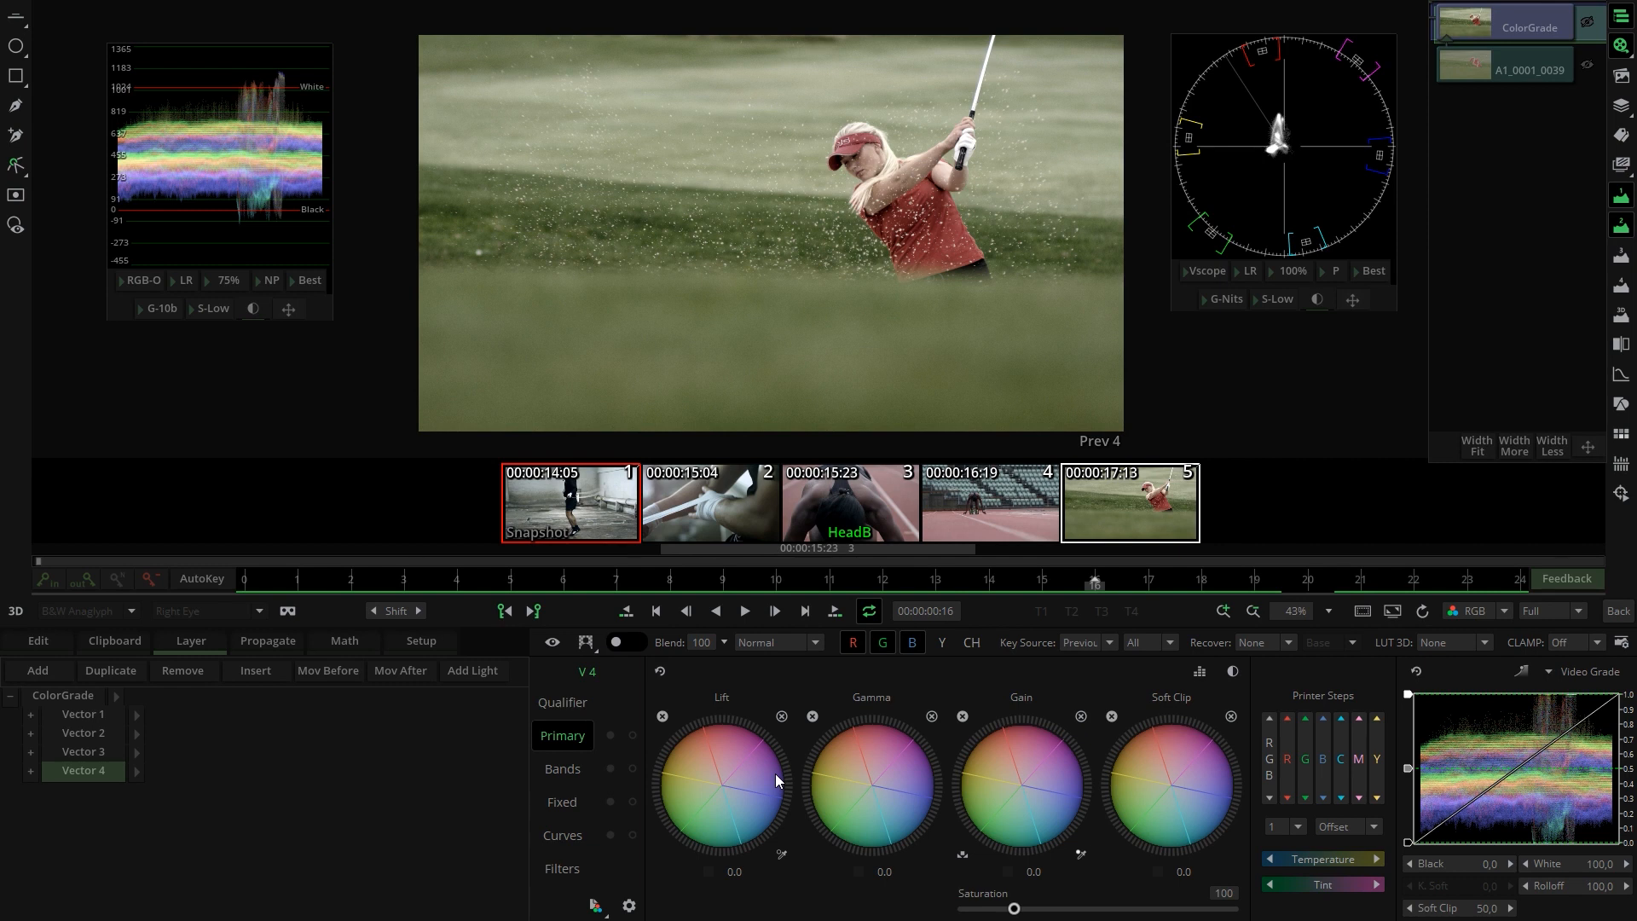
left_click(1199, 672)
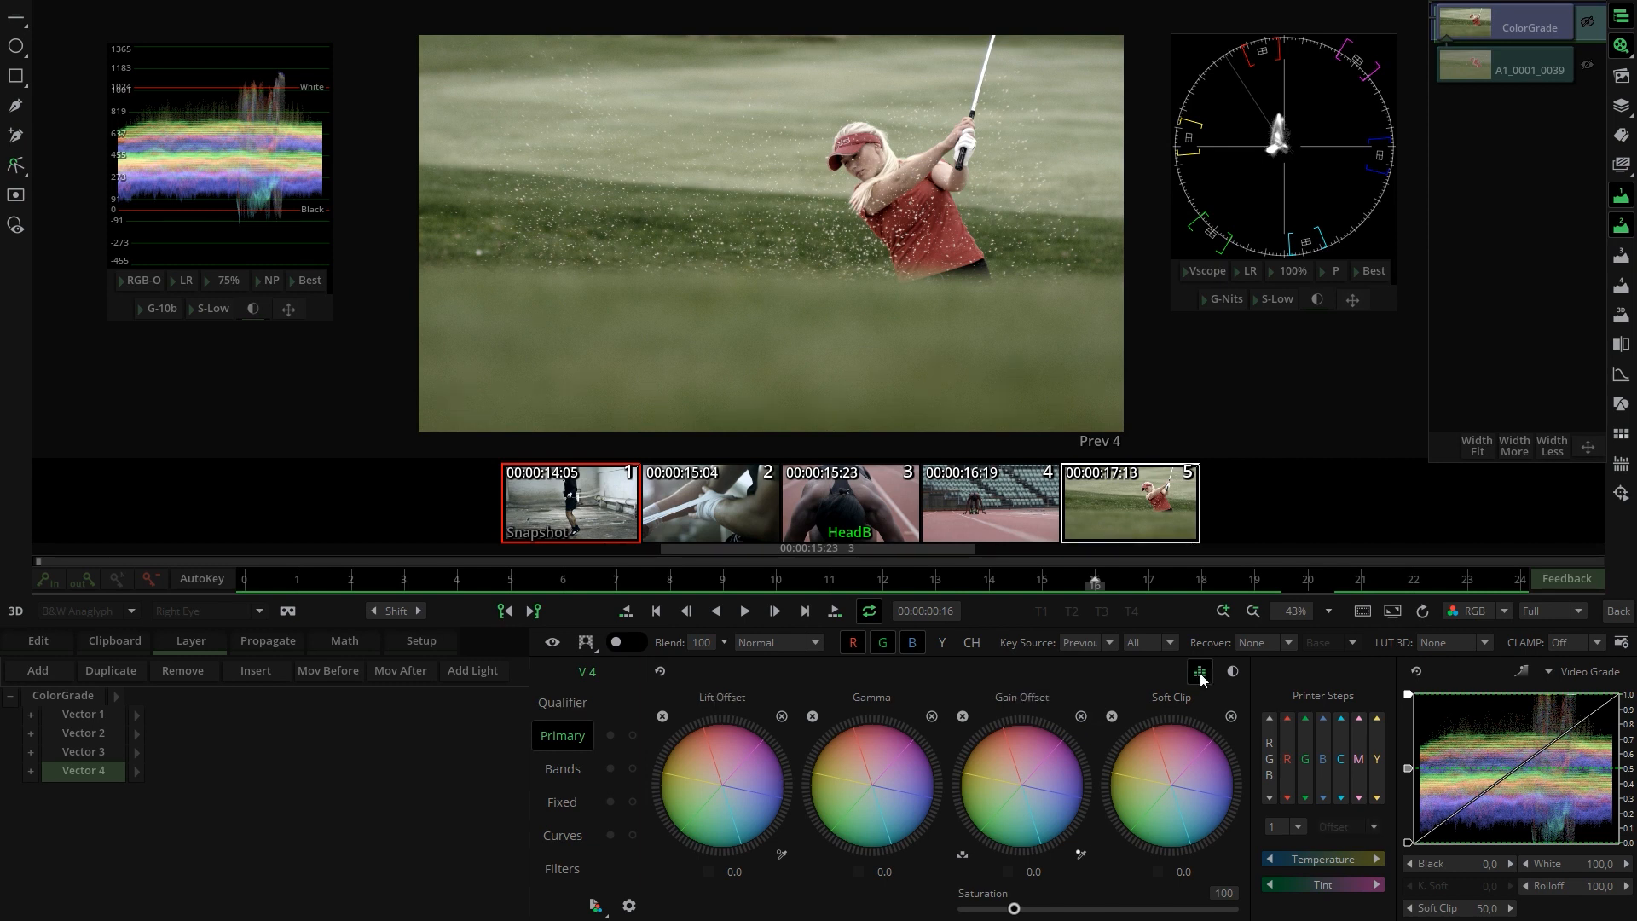
left_click(1232, 673)
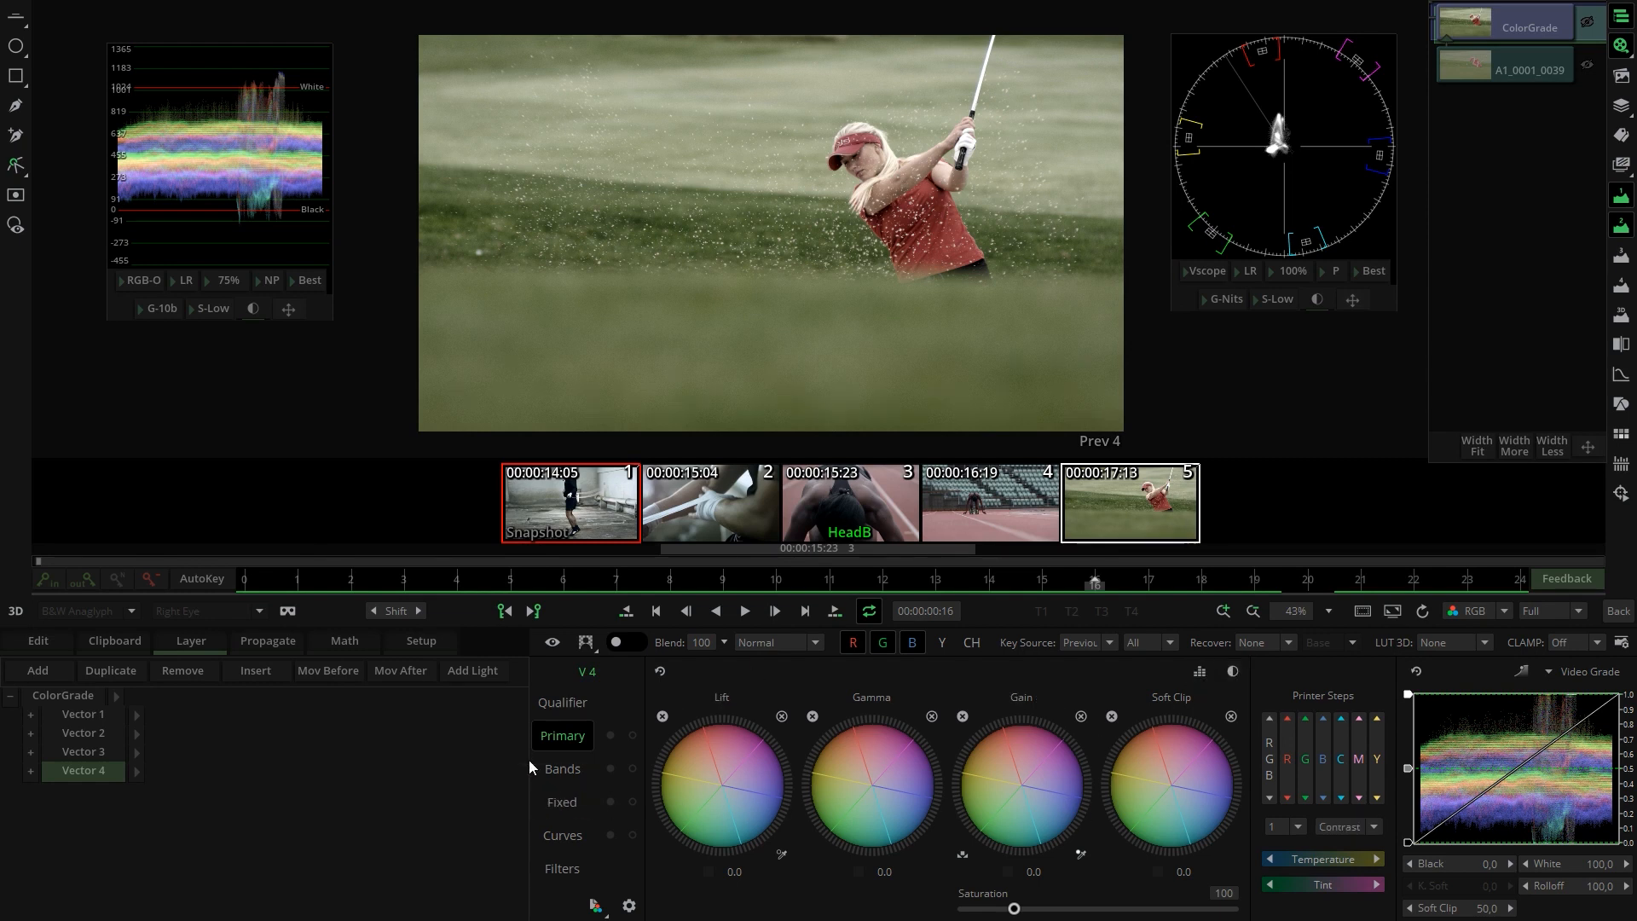
left_click(562, 768)
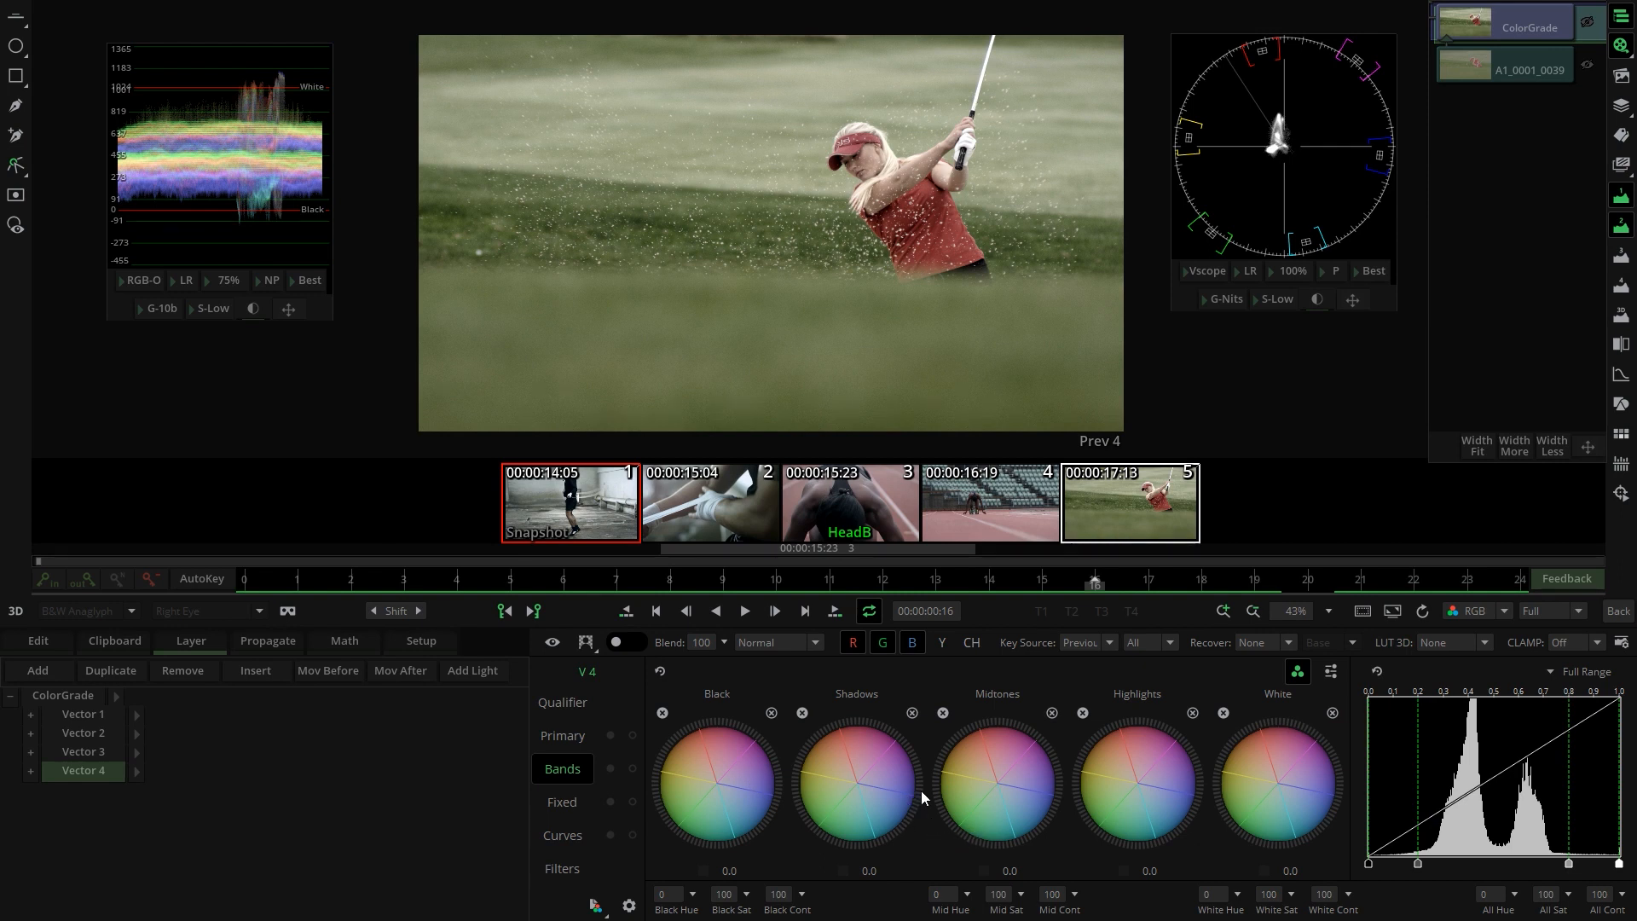
left_click(573, 808)
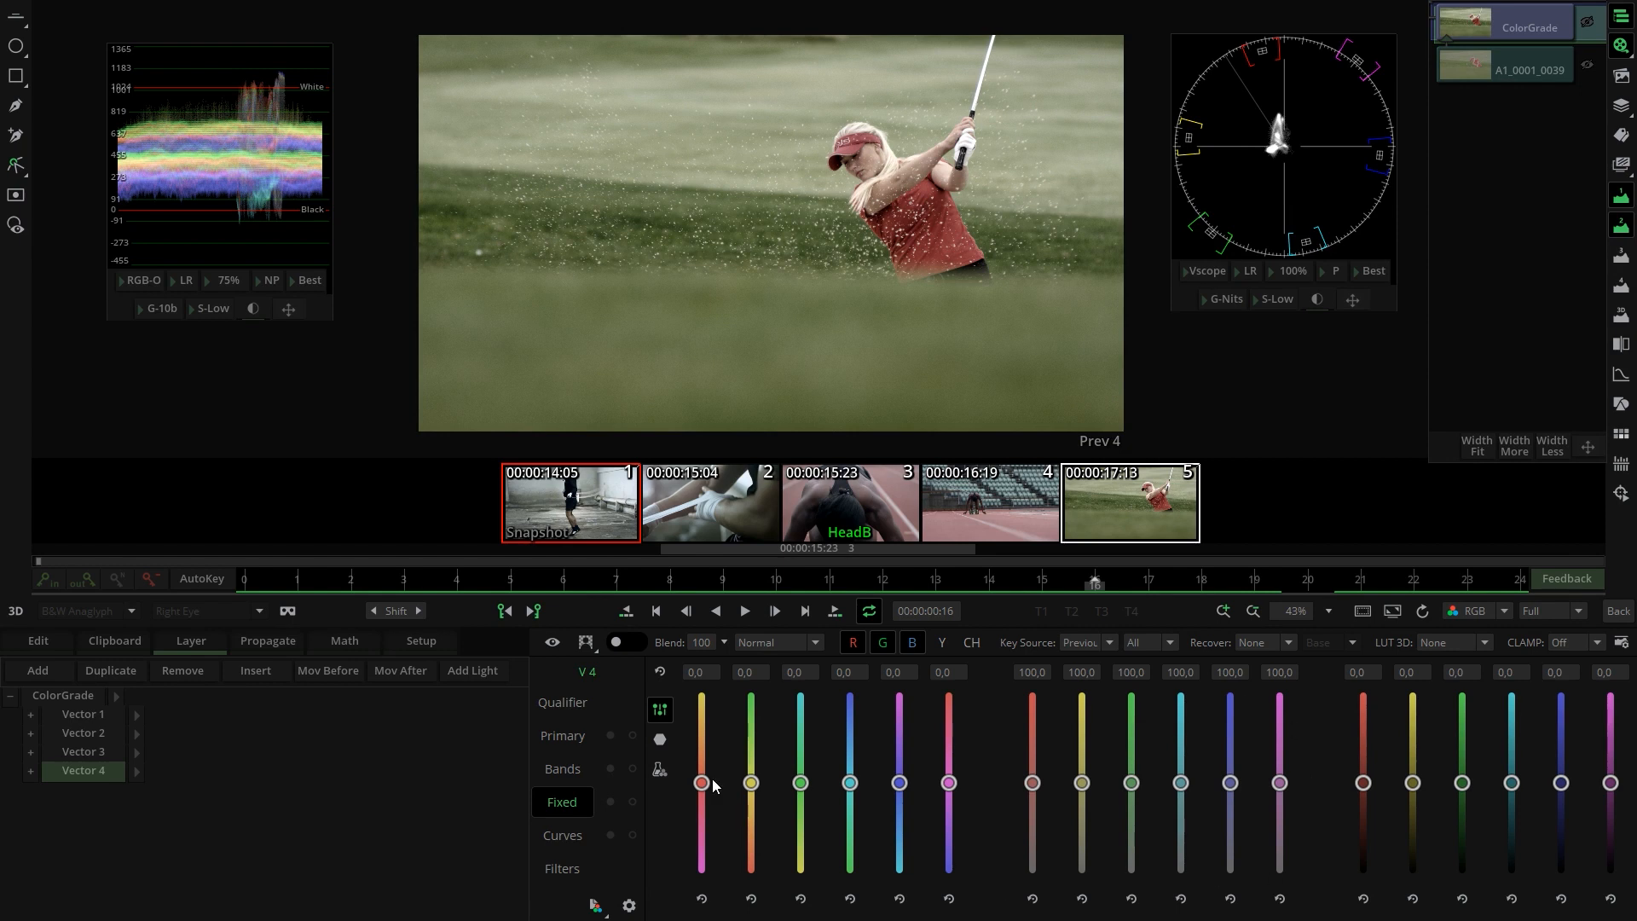
Step: Shift the greens toward cyan with more saturation in Vector 4's hexagonal Fixed view and compare with the correction off and on
left_click(659, 739)
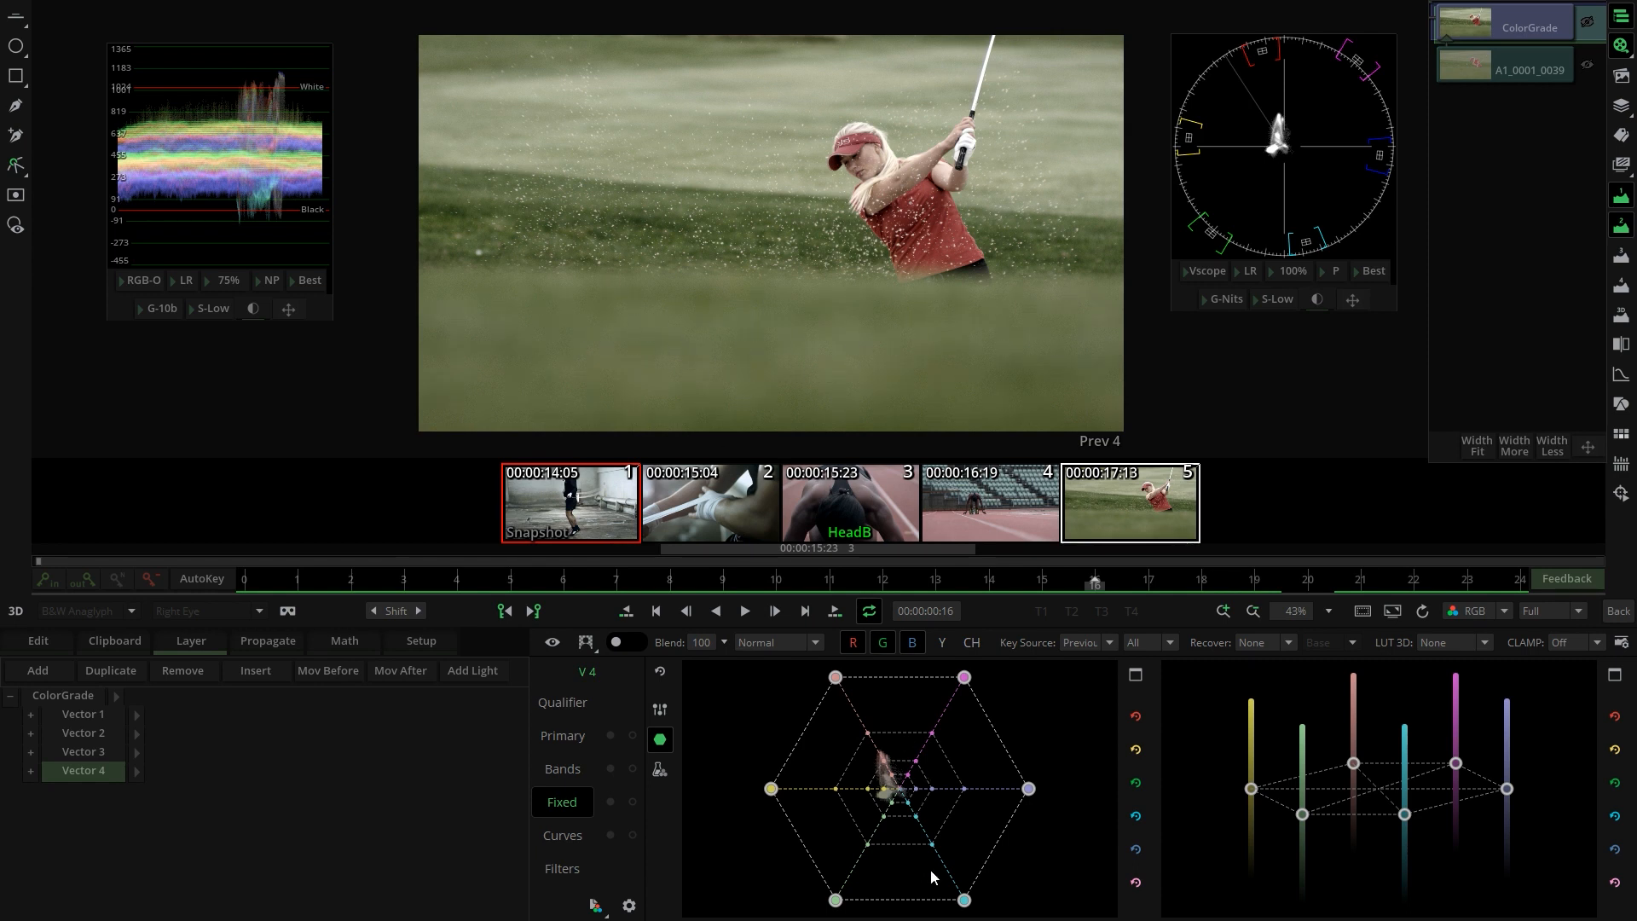
left_click_drag(869, 844, 939, 914)
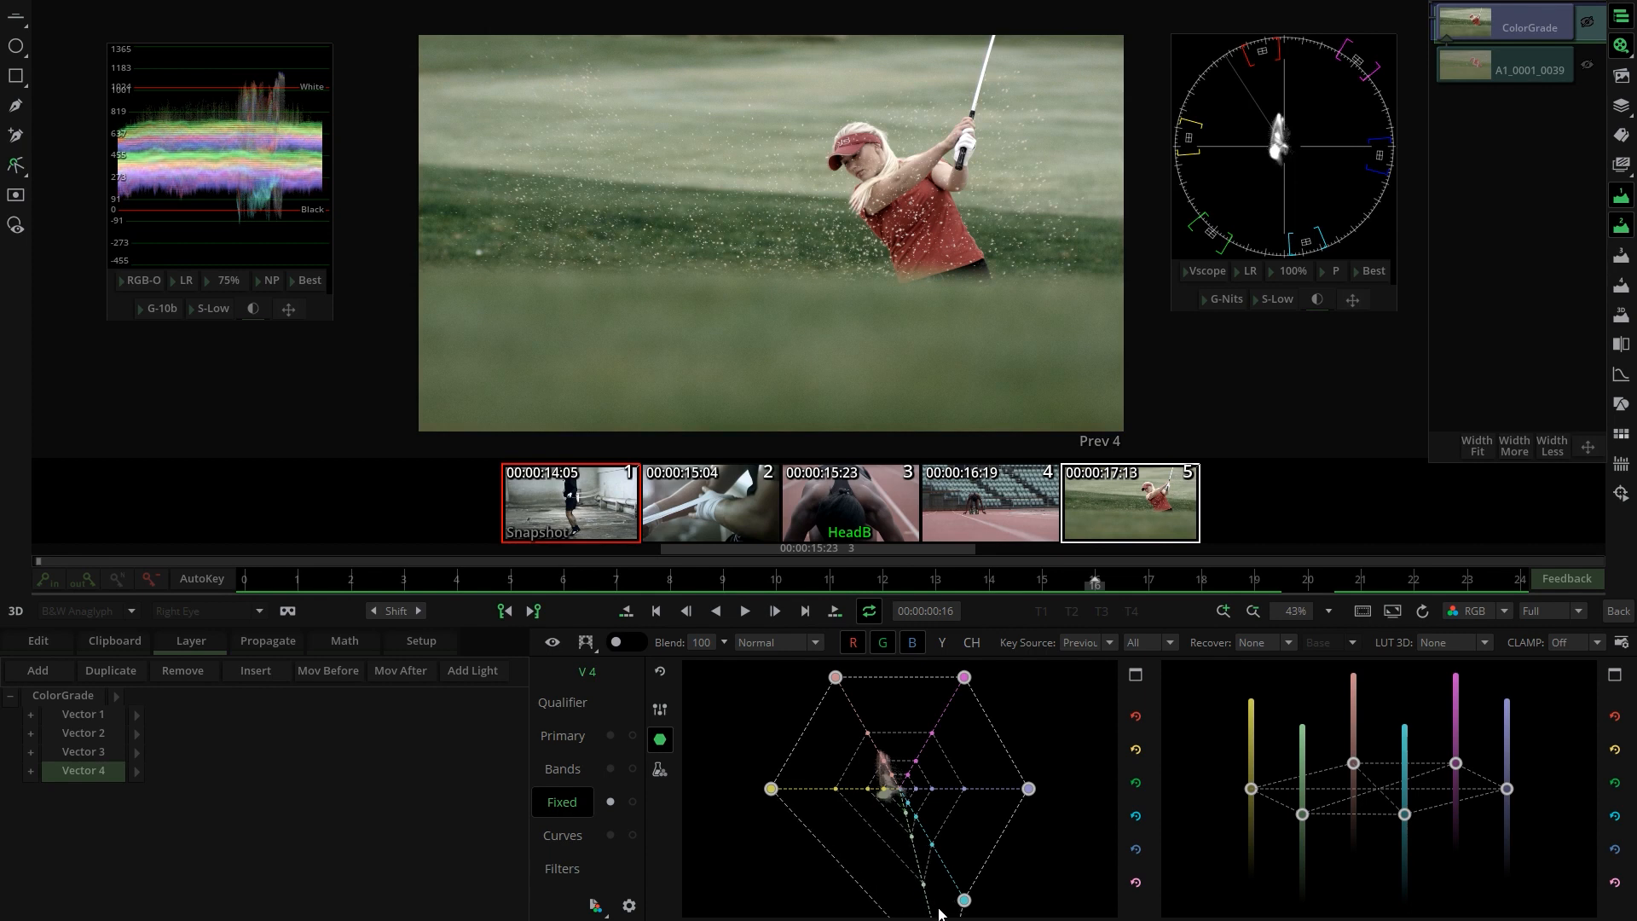
left_click(611, 801)
left_click(611, 801)
left_click(611, 801)
left_click(611, 801)
Step: Refine the green shift in Vector 4's Fixed hexagon and move yellow slightly toward green with less saturation
left_click_drag(919, 876, 883, 845)
left_click_drag(810, 792, 841, 808)
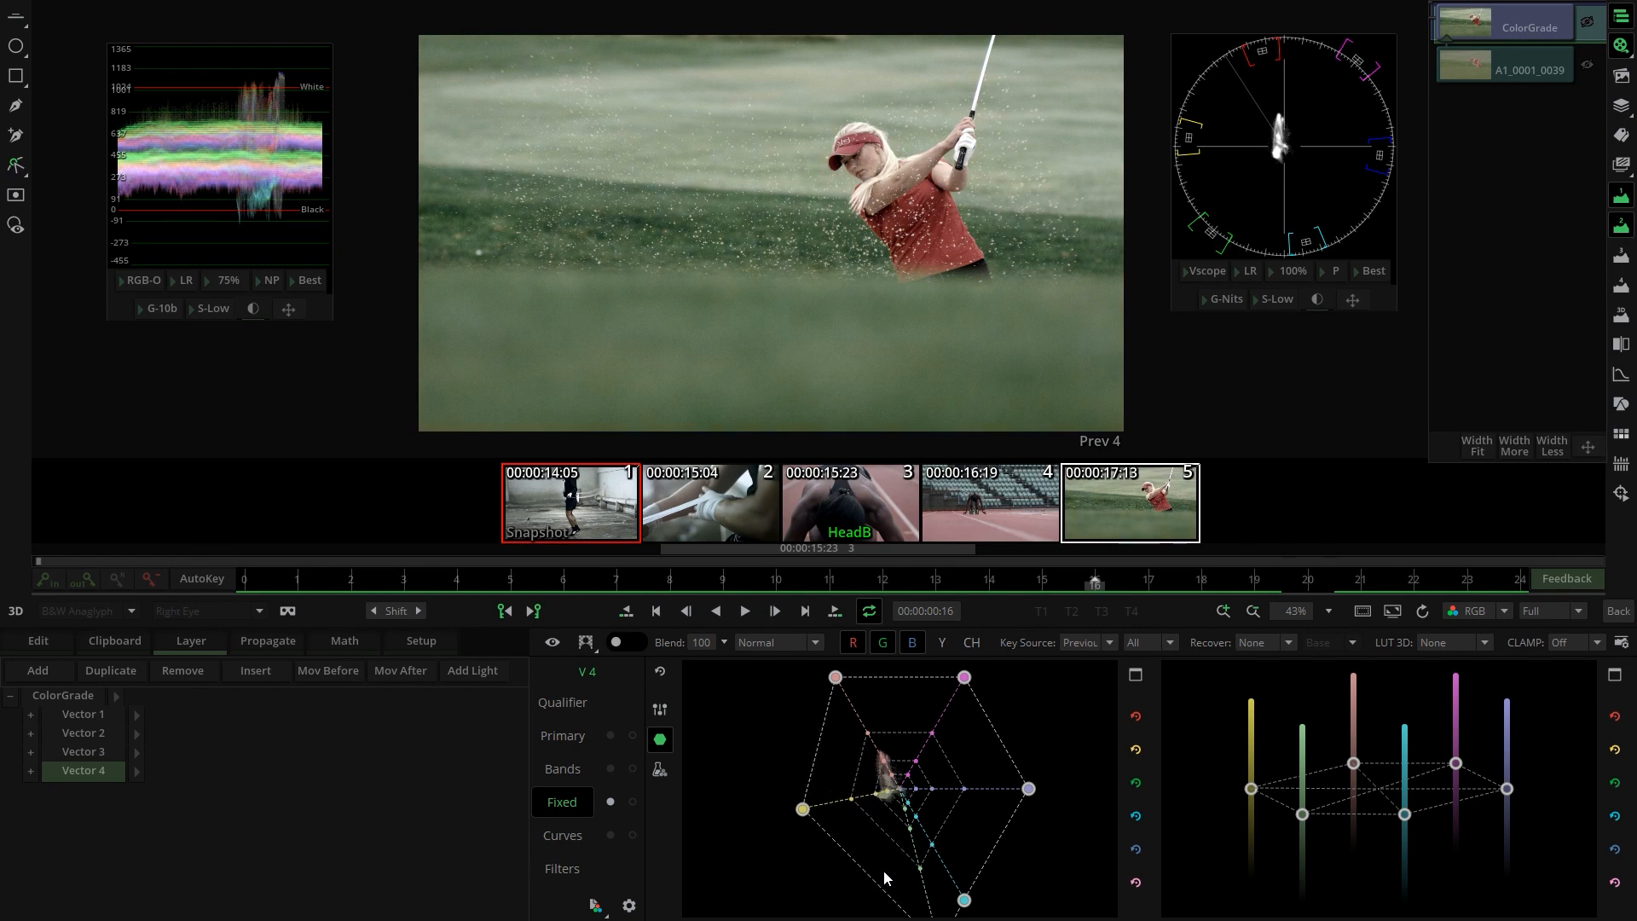
left_click_drag(918, 870, 913, 867)
left_click_drag(821, 808, 819, 806)
left_click_drag(907, 856, 904, 854)
Step: Test brighter and darker green luminance in Vector 4's Fixed controls and settle slightly below the default level
left_click_drag(1301, 814, 1307, 748)
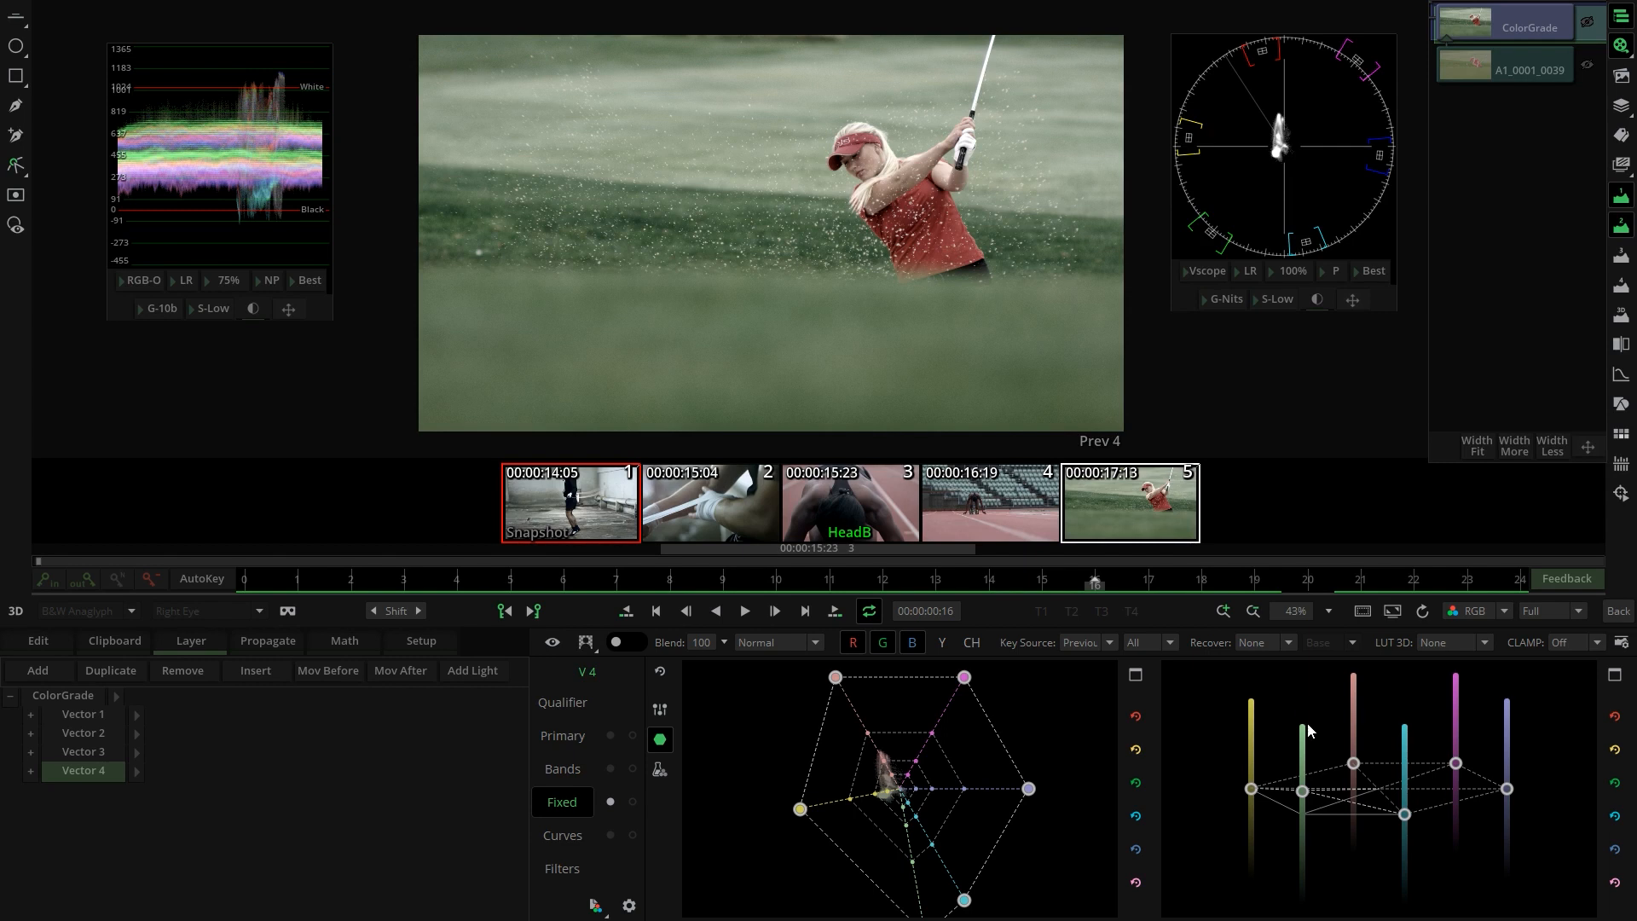
left_click_drag(1299, 790, 1297, 876)
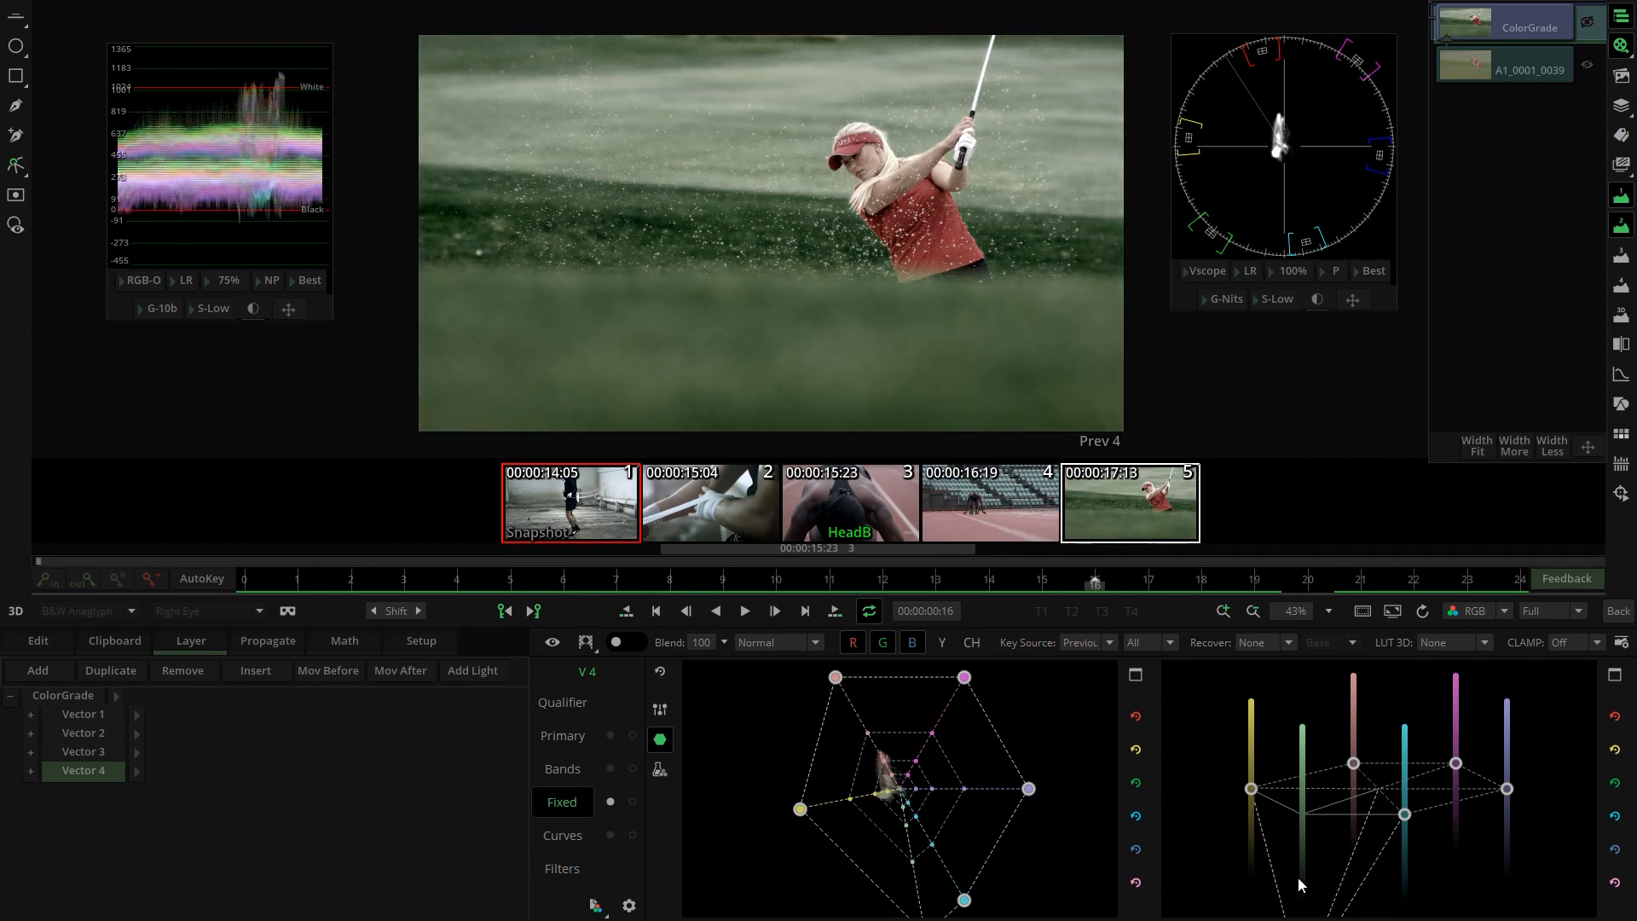
left_click_drag(1283, 809, 1282, 775)
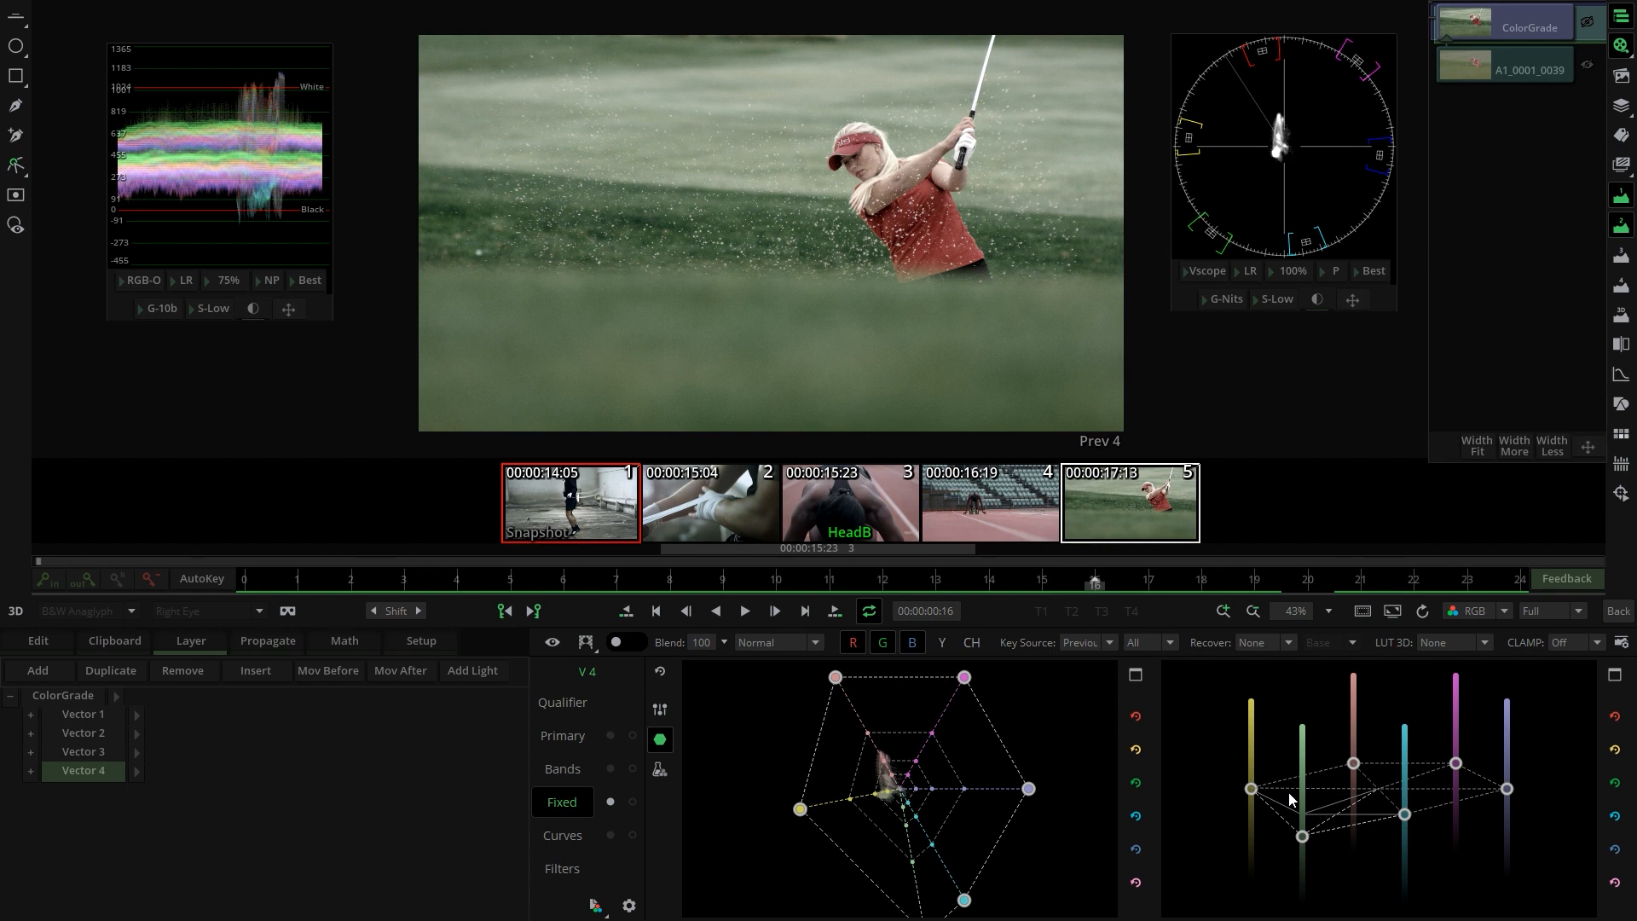
Step: Shift the golfer's reds toward magenta and increase their saturation in Vector 4's Fixed hexagon
scroll(904, 280, "up", 4)
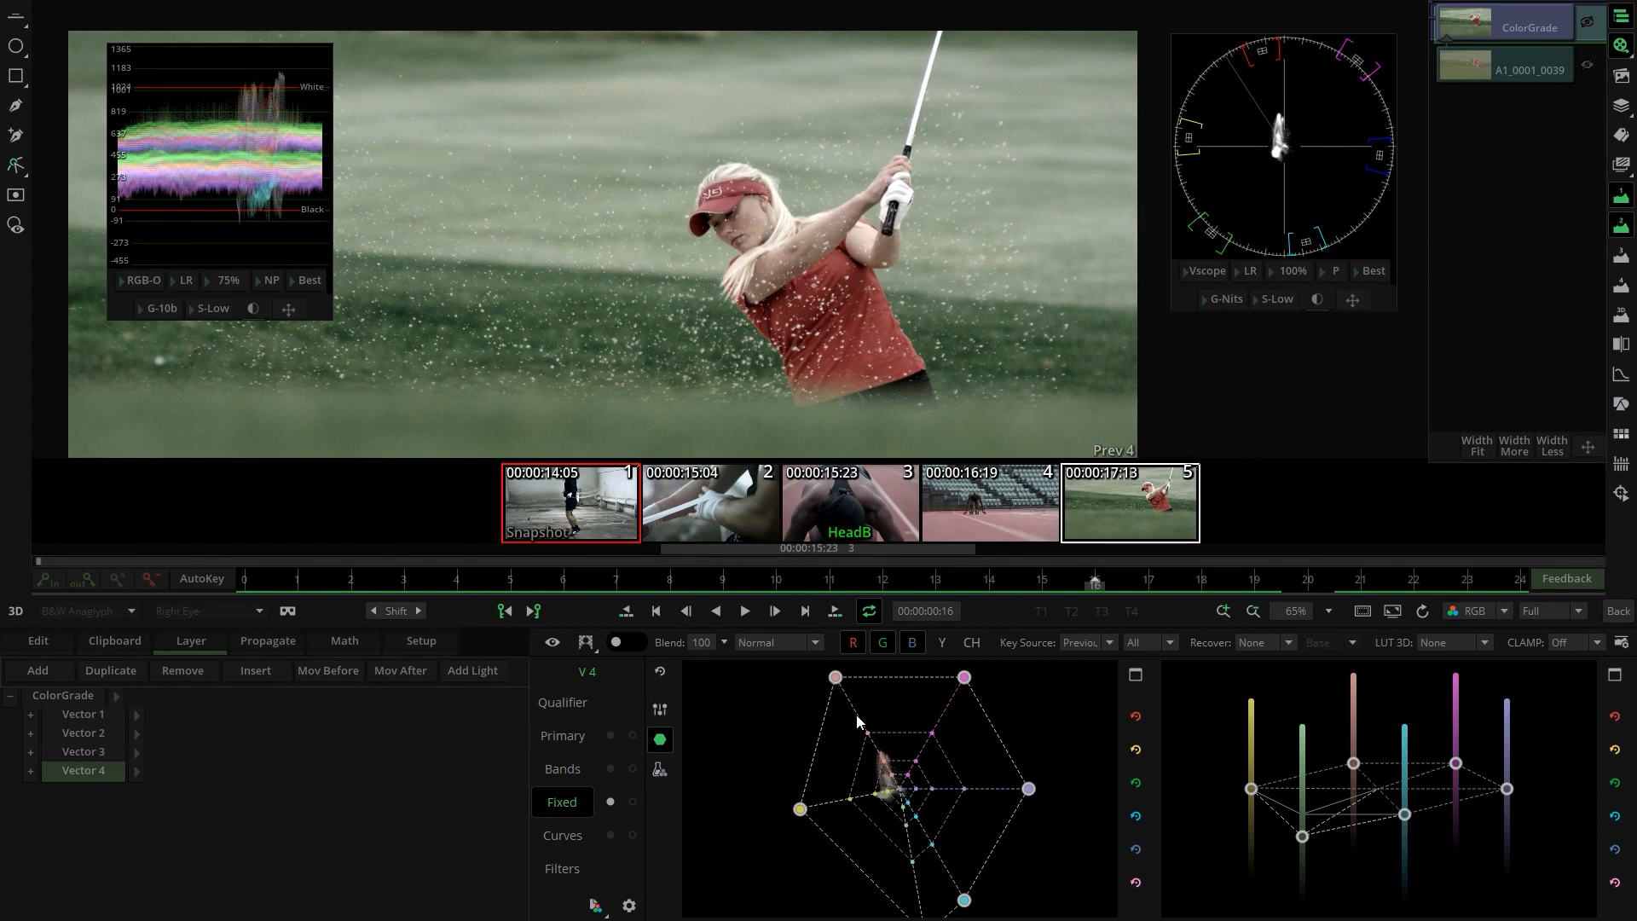
mouse_move(843, 714)
left_mouse_down()
mouse_move(897, 707)
mouse_move(891, 666)
left_mouse_up()
scroll(759, 358, "down", 5)
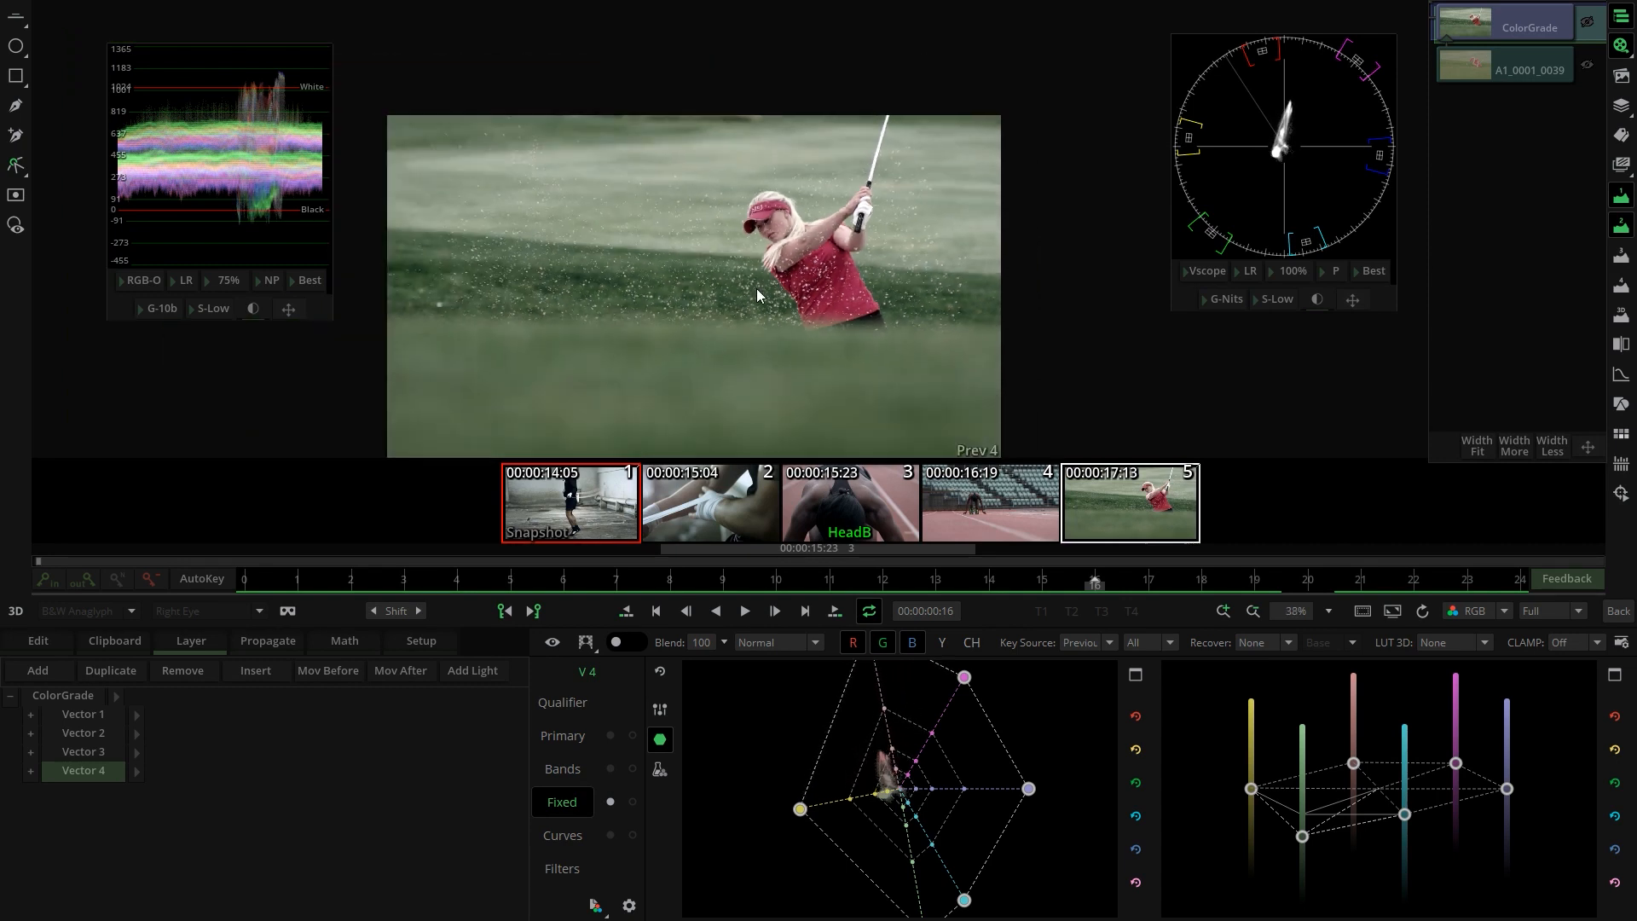
scroll(793, 341, "up", 3)
left_click_drag(797, 355, 844, 278)
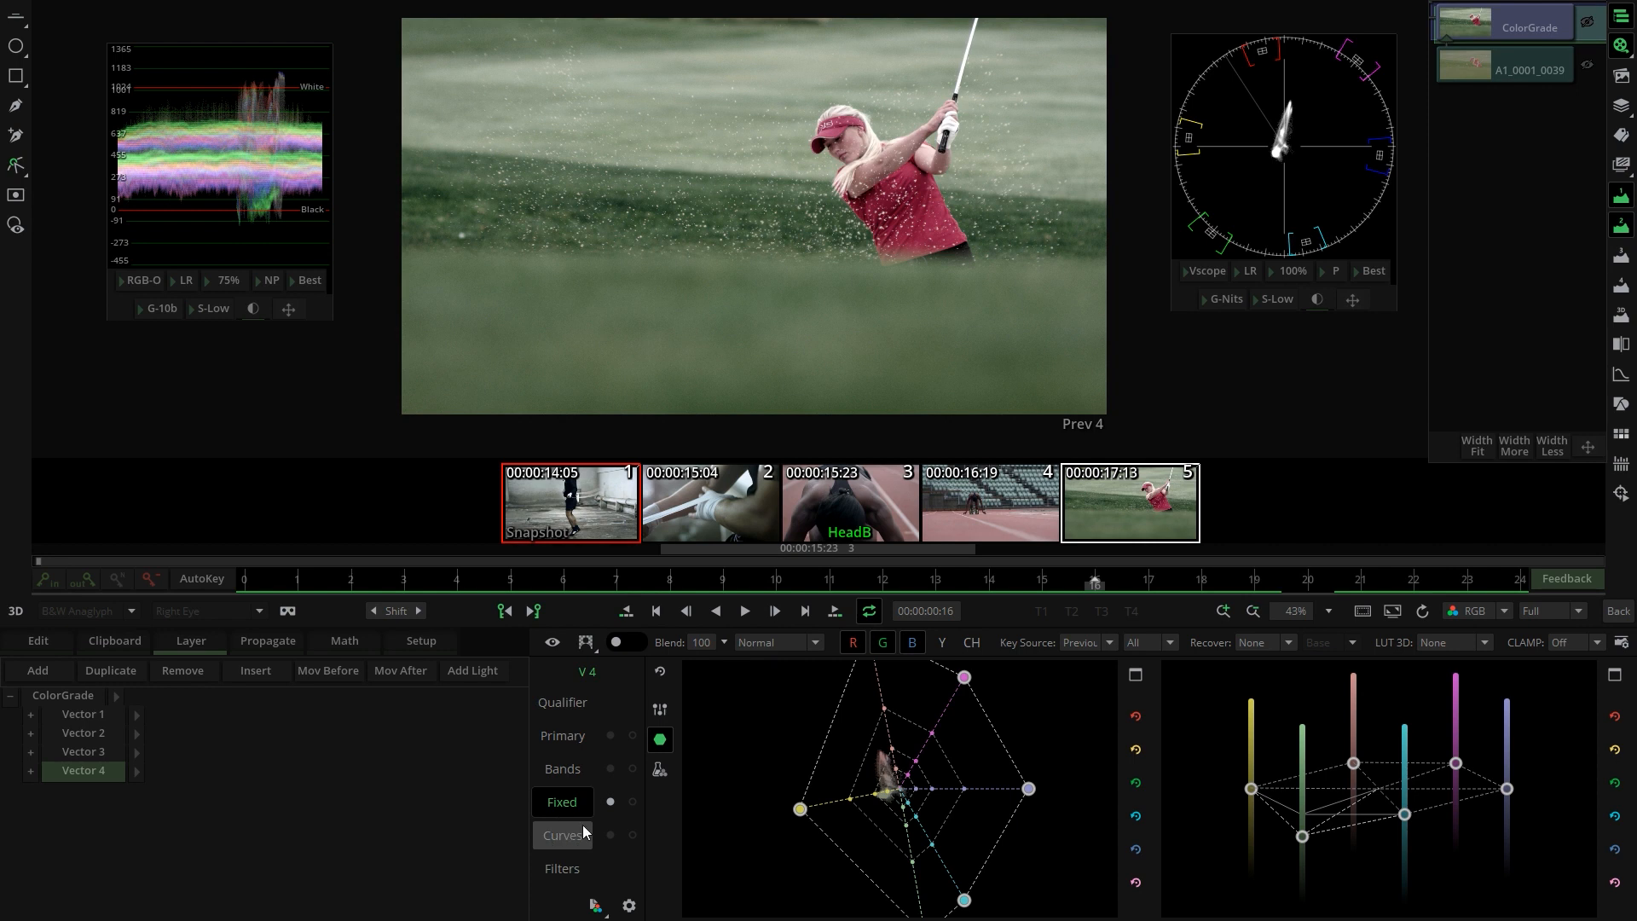
Step: Compare the golf shot with and without Vector 4's Fixed correction and review it at other frames
left_click(610, 802)
left_click(611, 803)
left_click(611, 804)
left_click(611, 804)
left_click(612, 804)
left_click(611, 804)
left_click(611, 804)
left_click(611, 804)
left_click_drag(941, 582, 1042, 579)
scroll(654, 186, "up", 3)
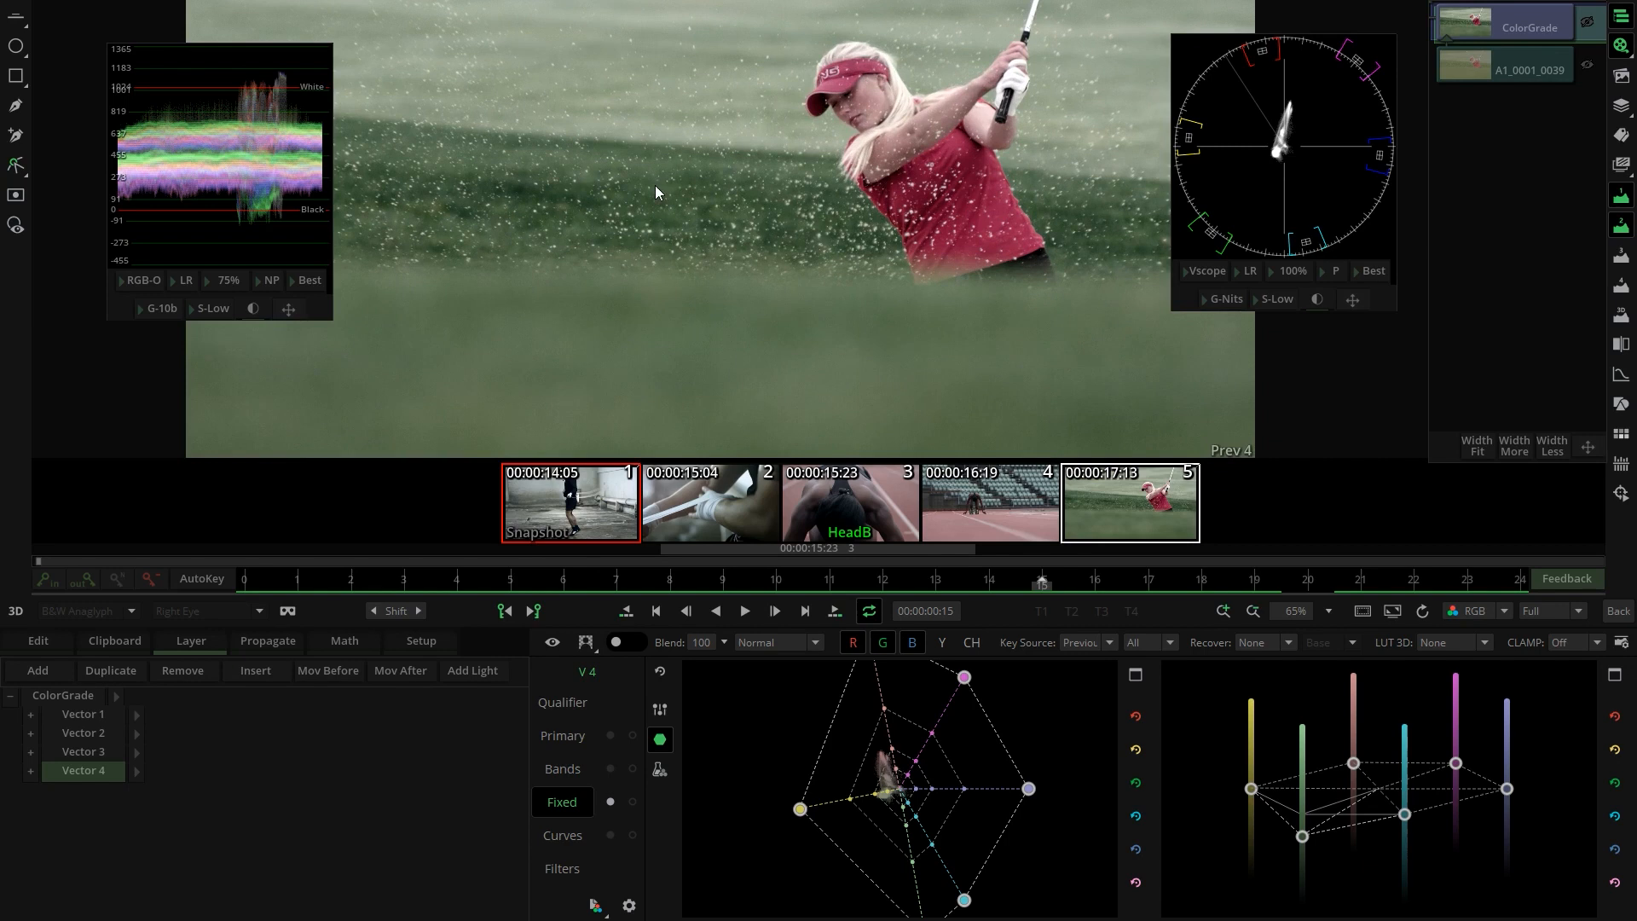
scroll(646, 264, "down", 5)
left_click_drag(882, 580, 774, 579)
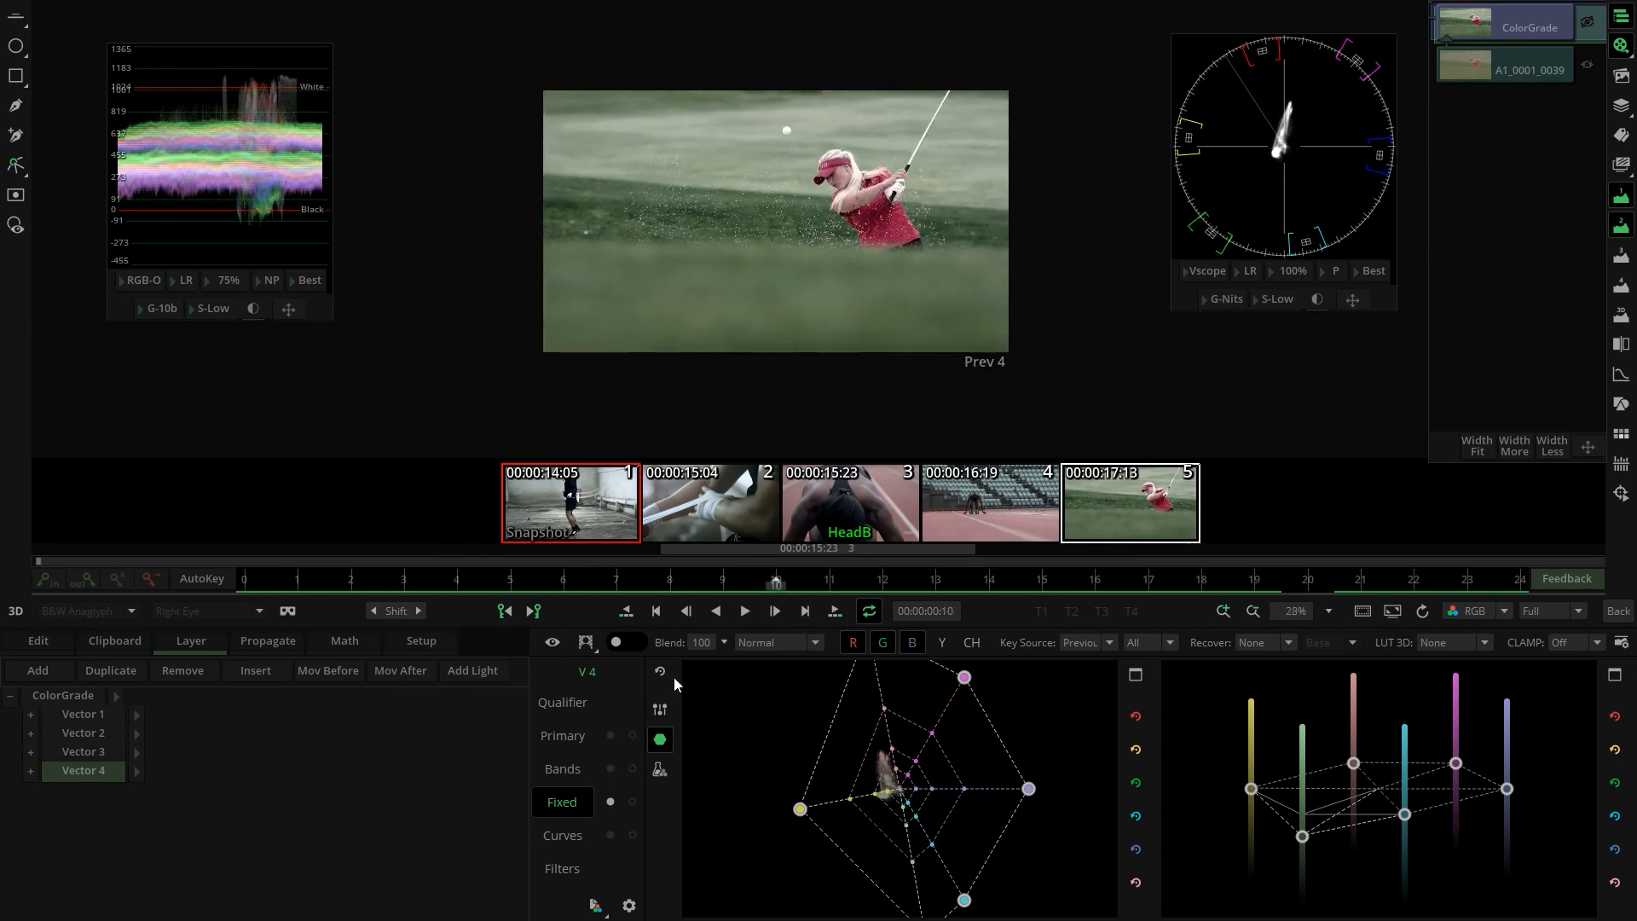
Step: Review Vector 4's Primary, Curves and Fixed controls, plus Vector 2's Fixed and Bands settings, on the fifth clip
left_click(564, 774)
left_click(559, 743)
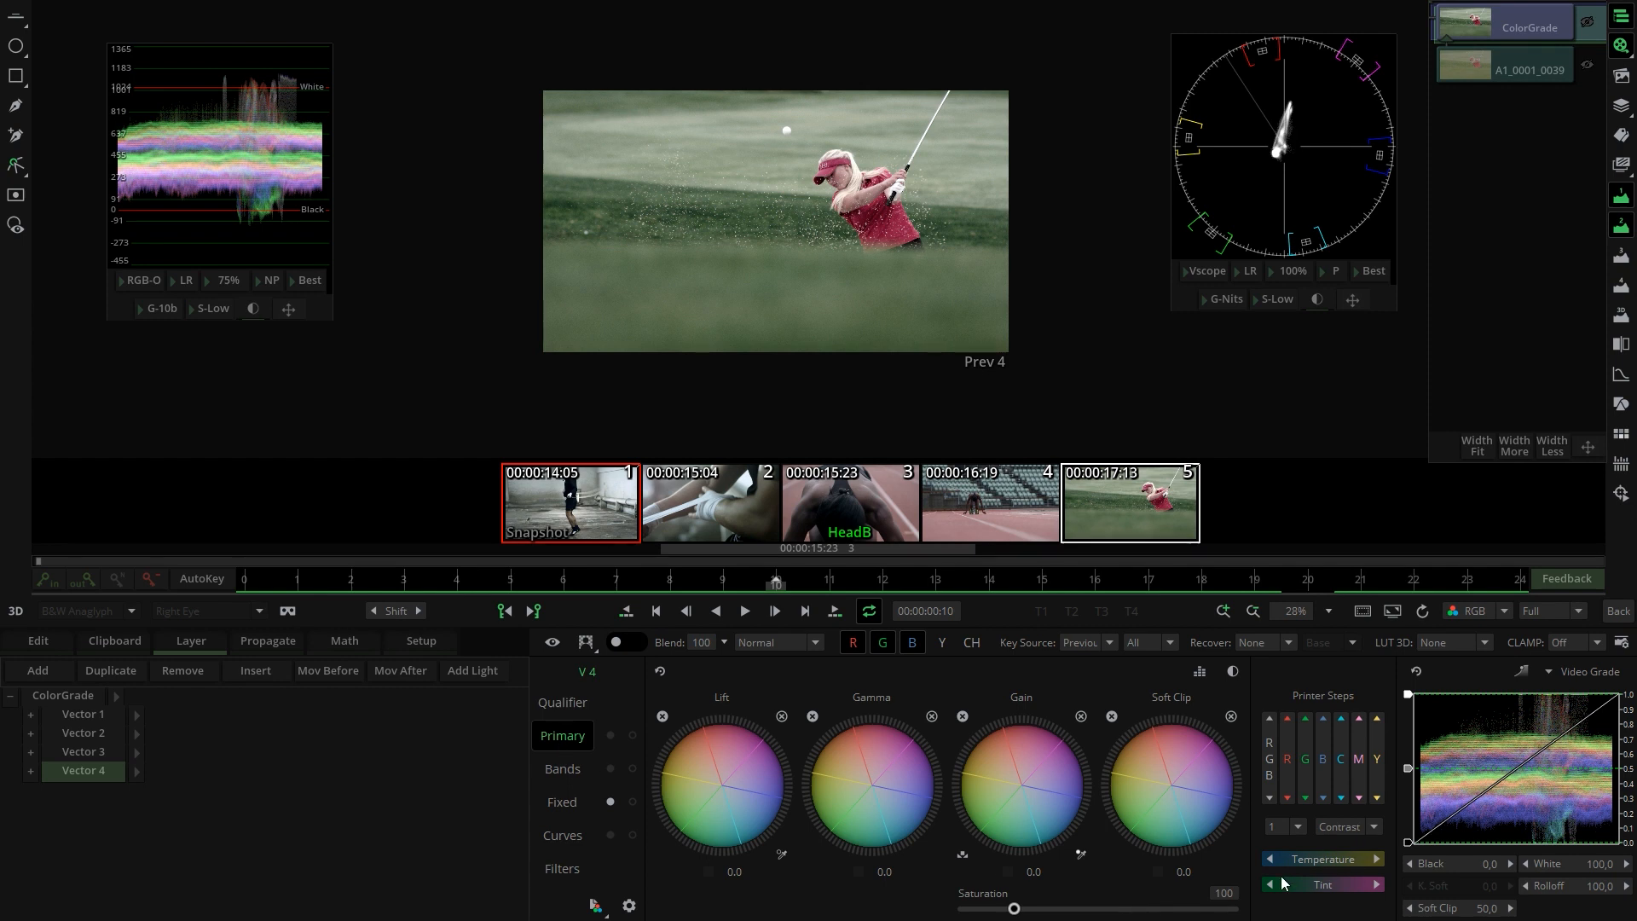
left_click(566, 839)
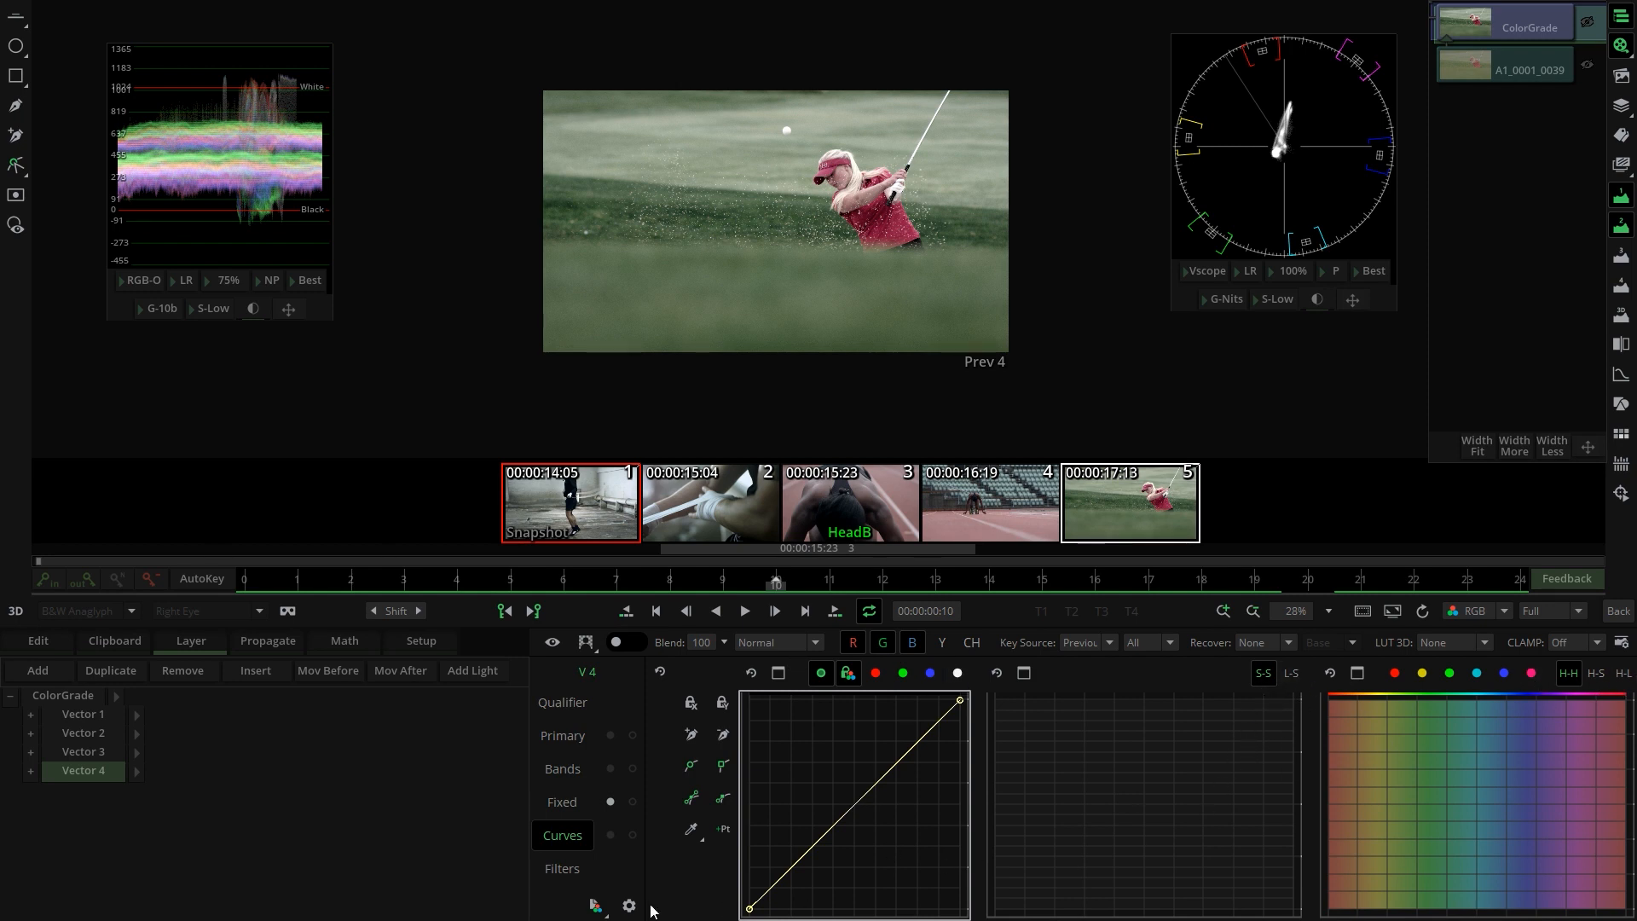
left_click(559, 802)
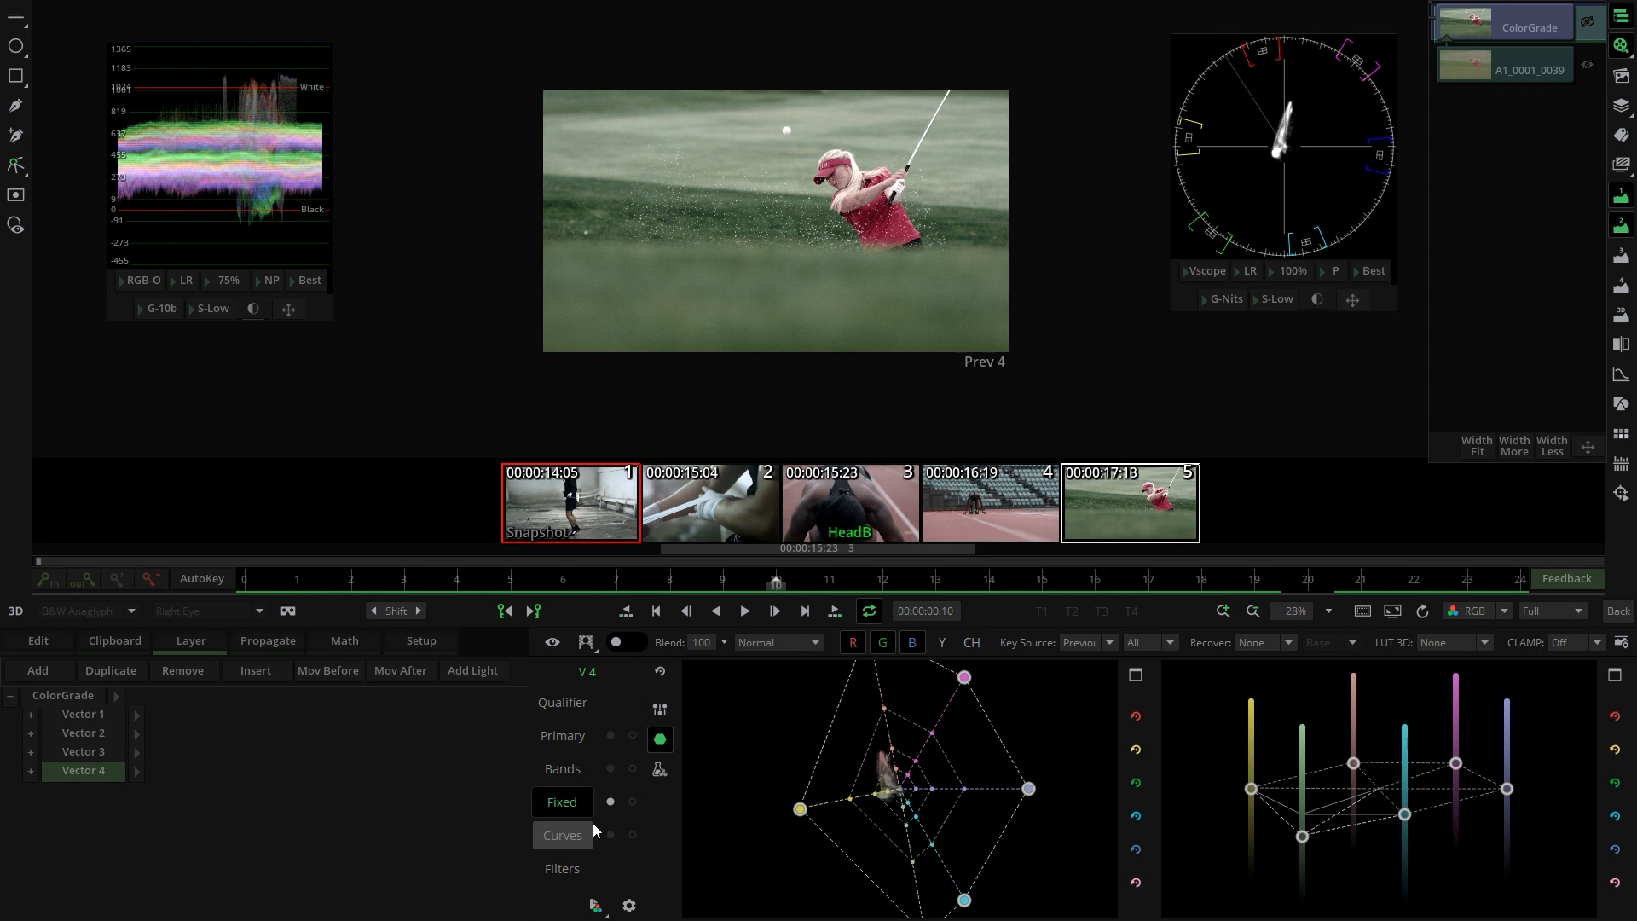
left_click(84, 734)
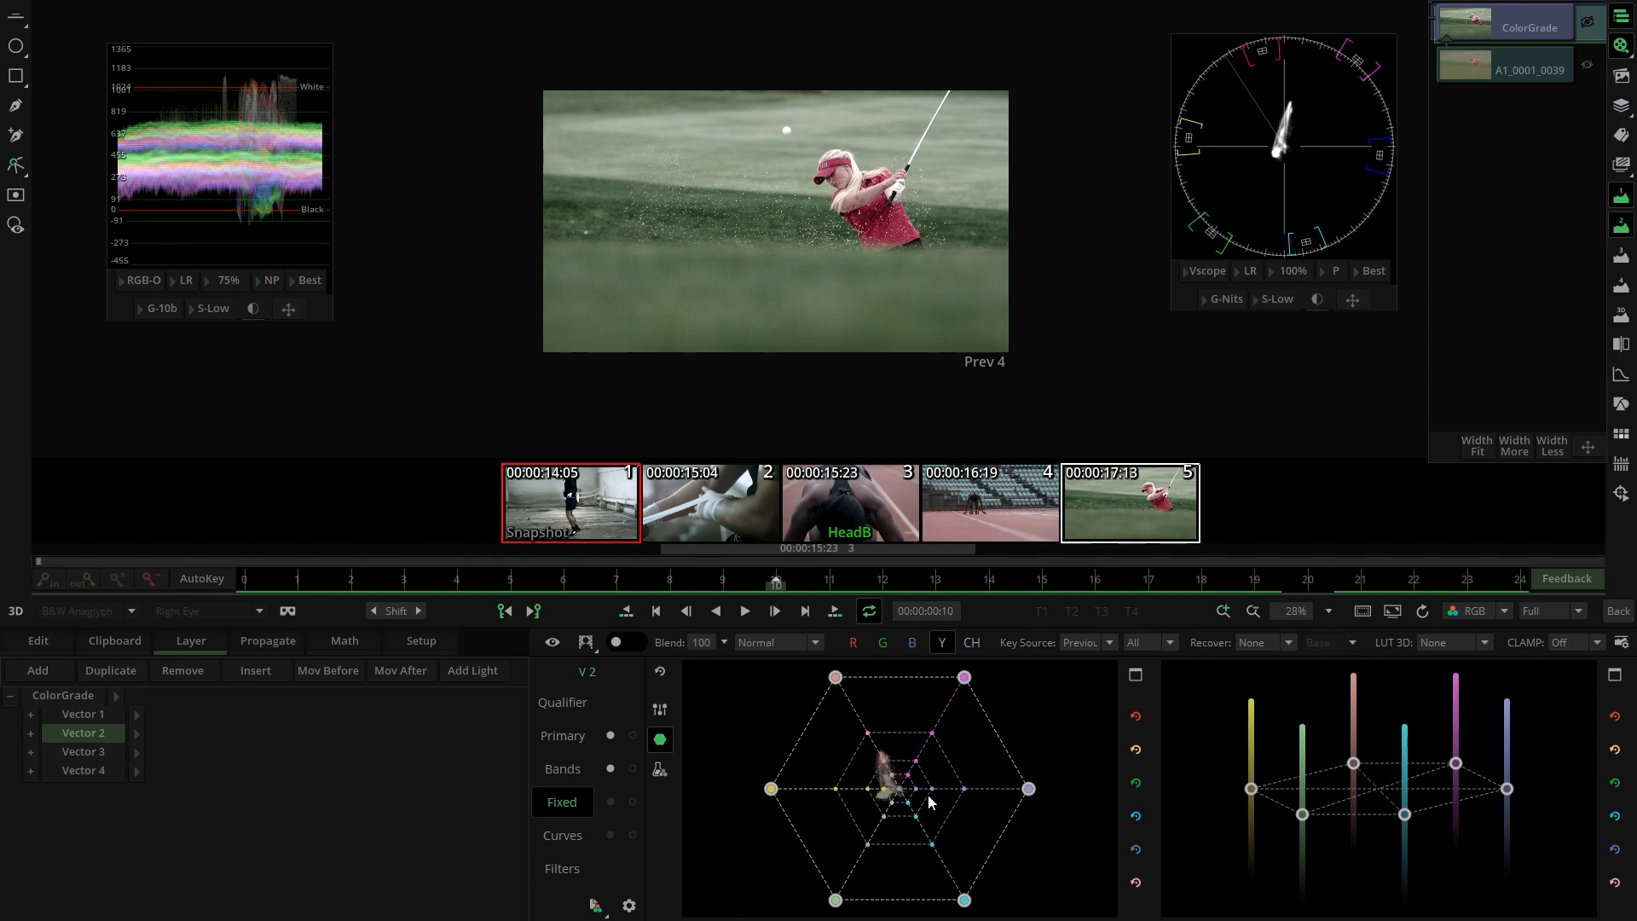
left_click(550, 772)
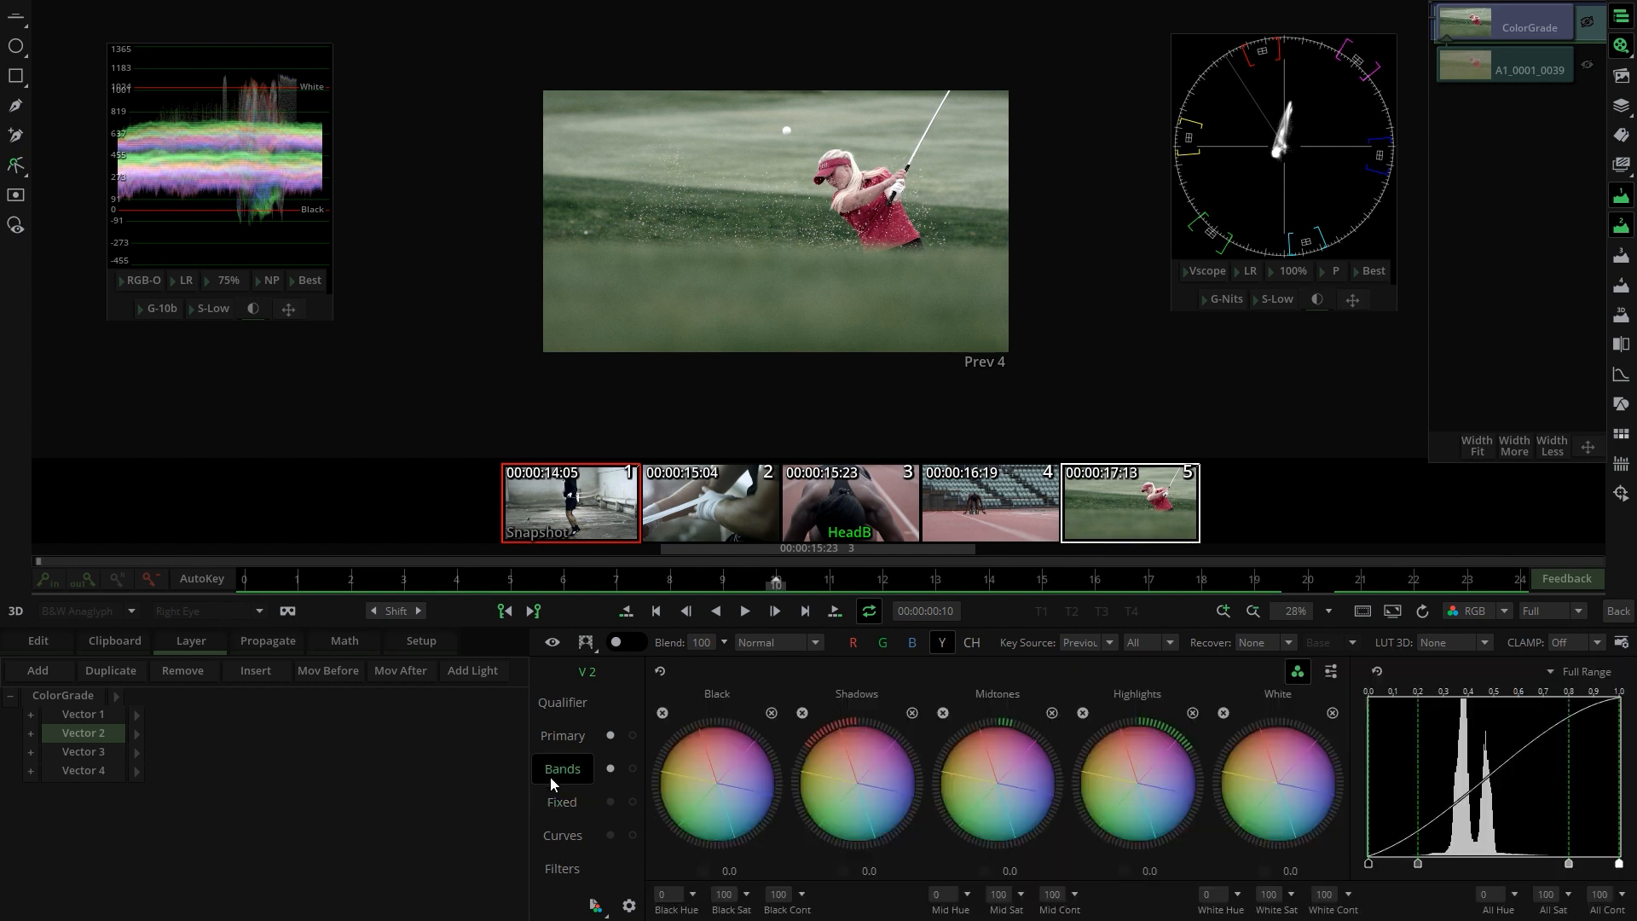